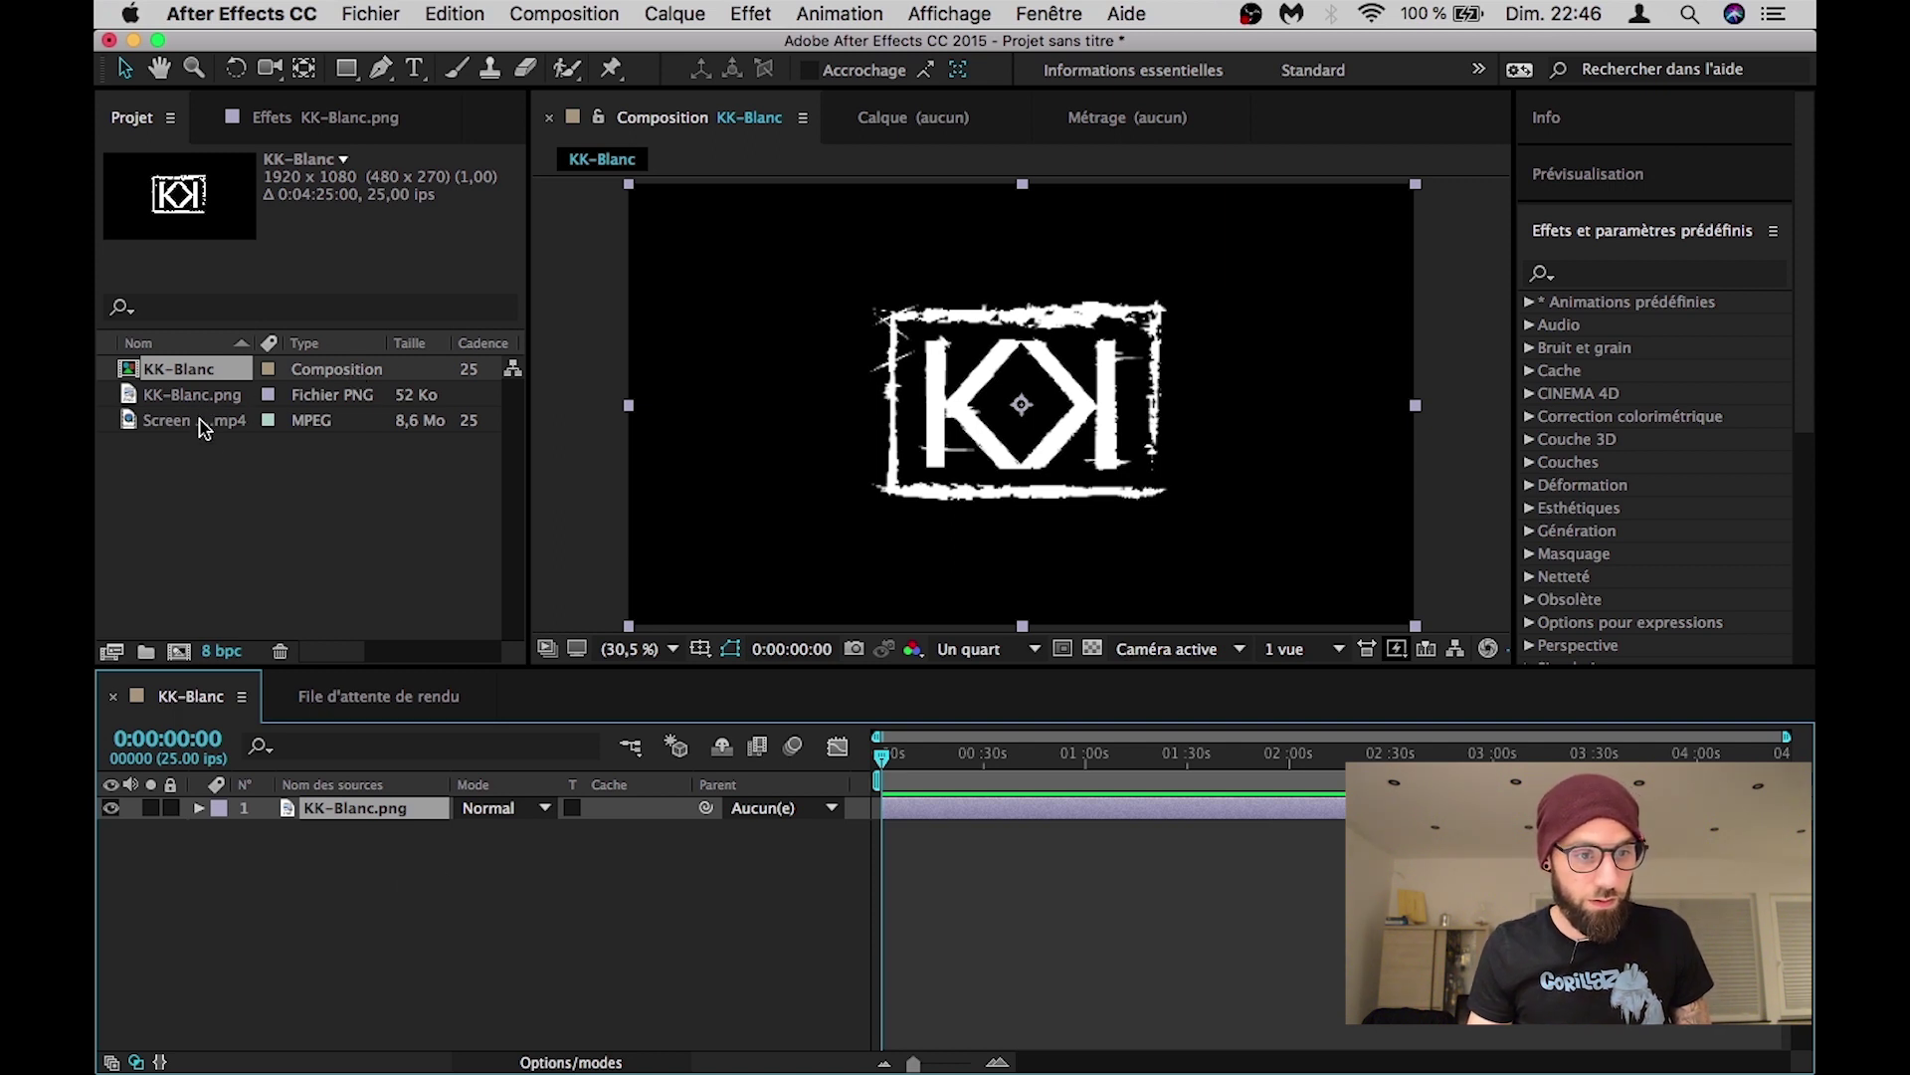
# Step: Add the Screen Glitch video to the KK-Blanc composition above KK-Blanc.png and scale it up to cover the whole frame
pyautogui.moveTo(202, 428); pyautogui.dragTo(219, 876)
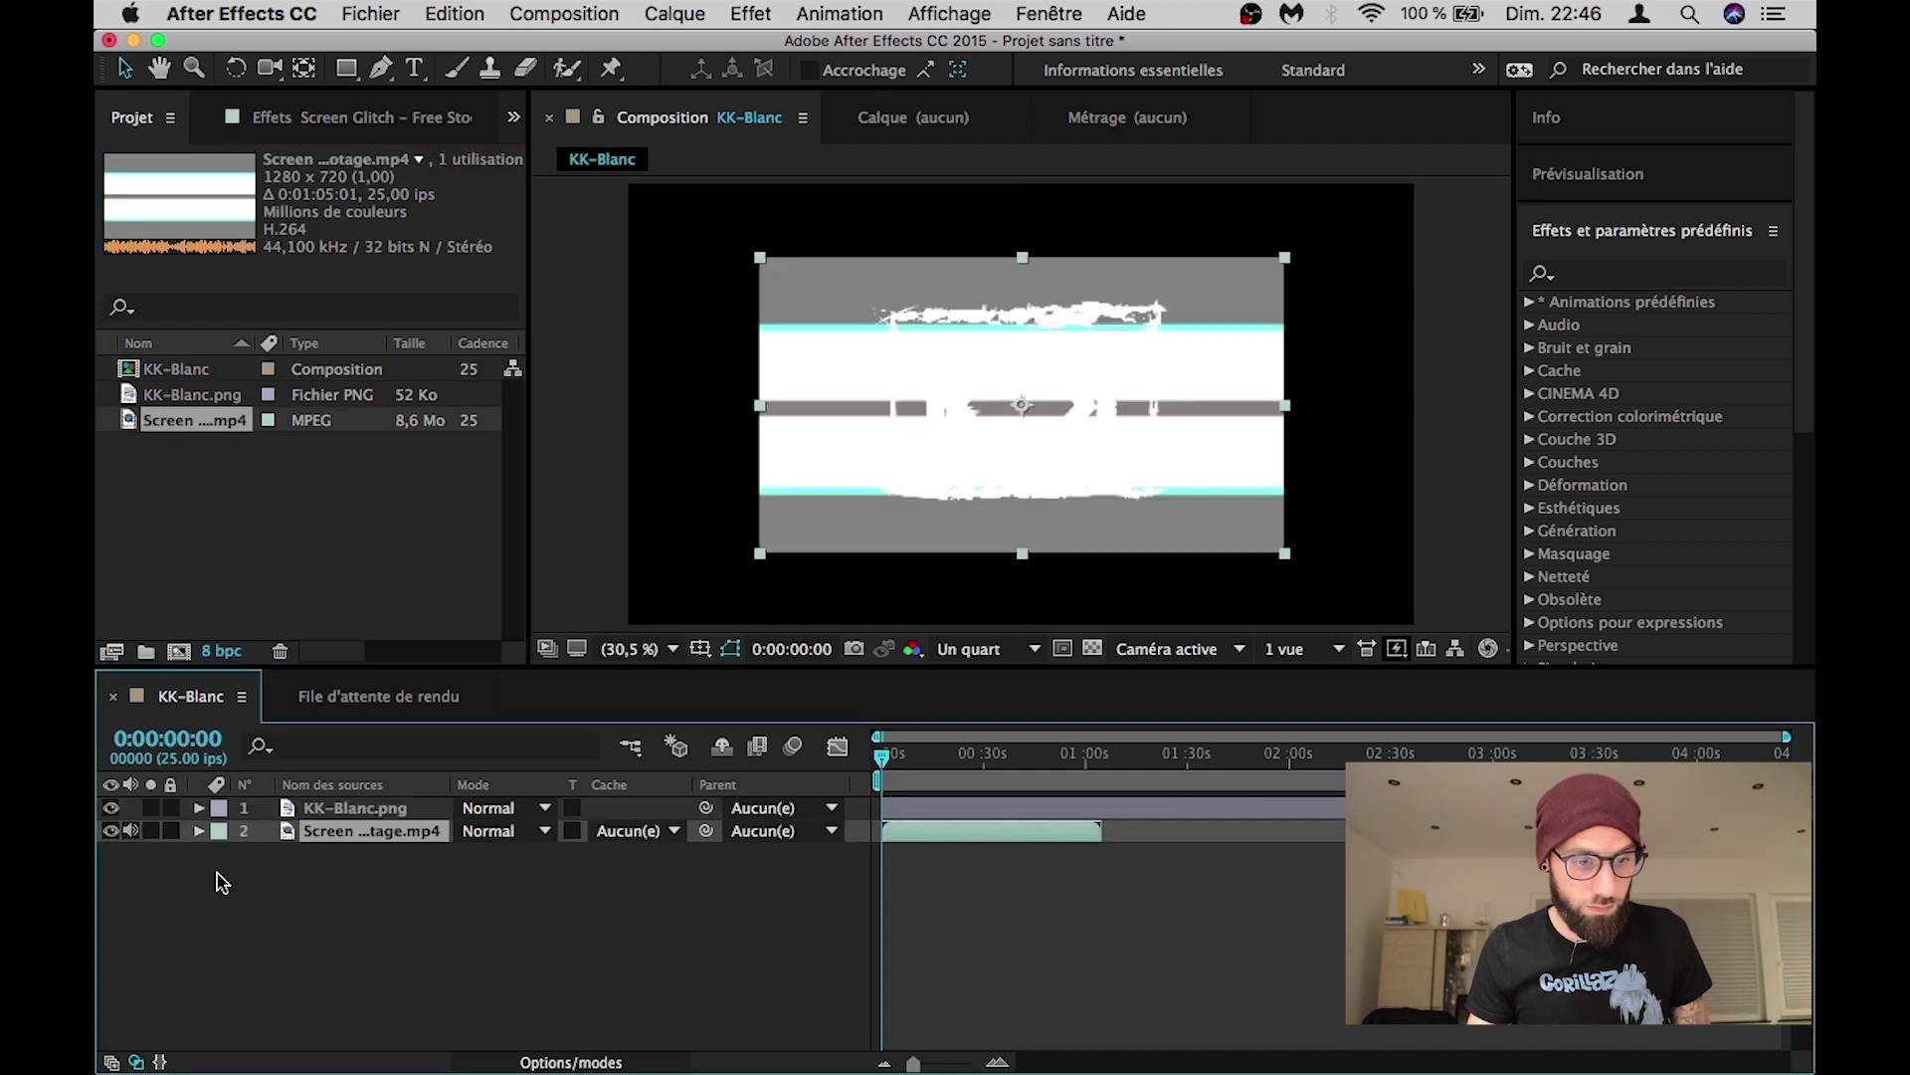
pyautogui.moveTo(341, 831); pyautogui.dragTo(348, 811)
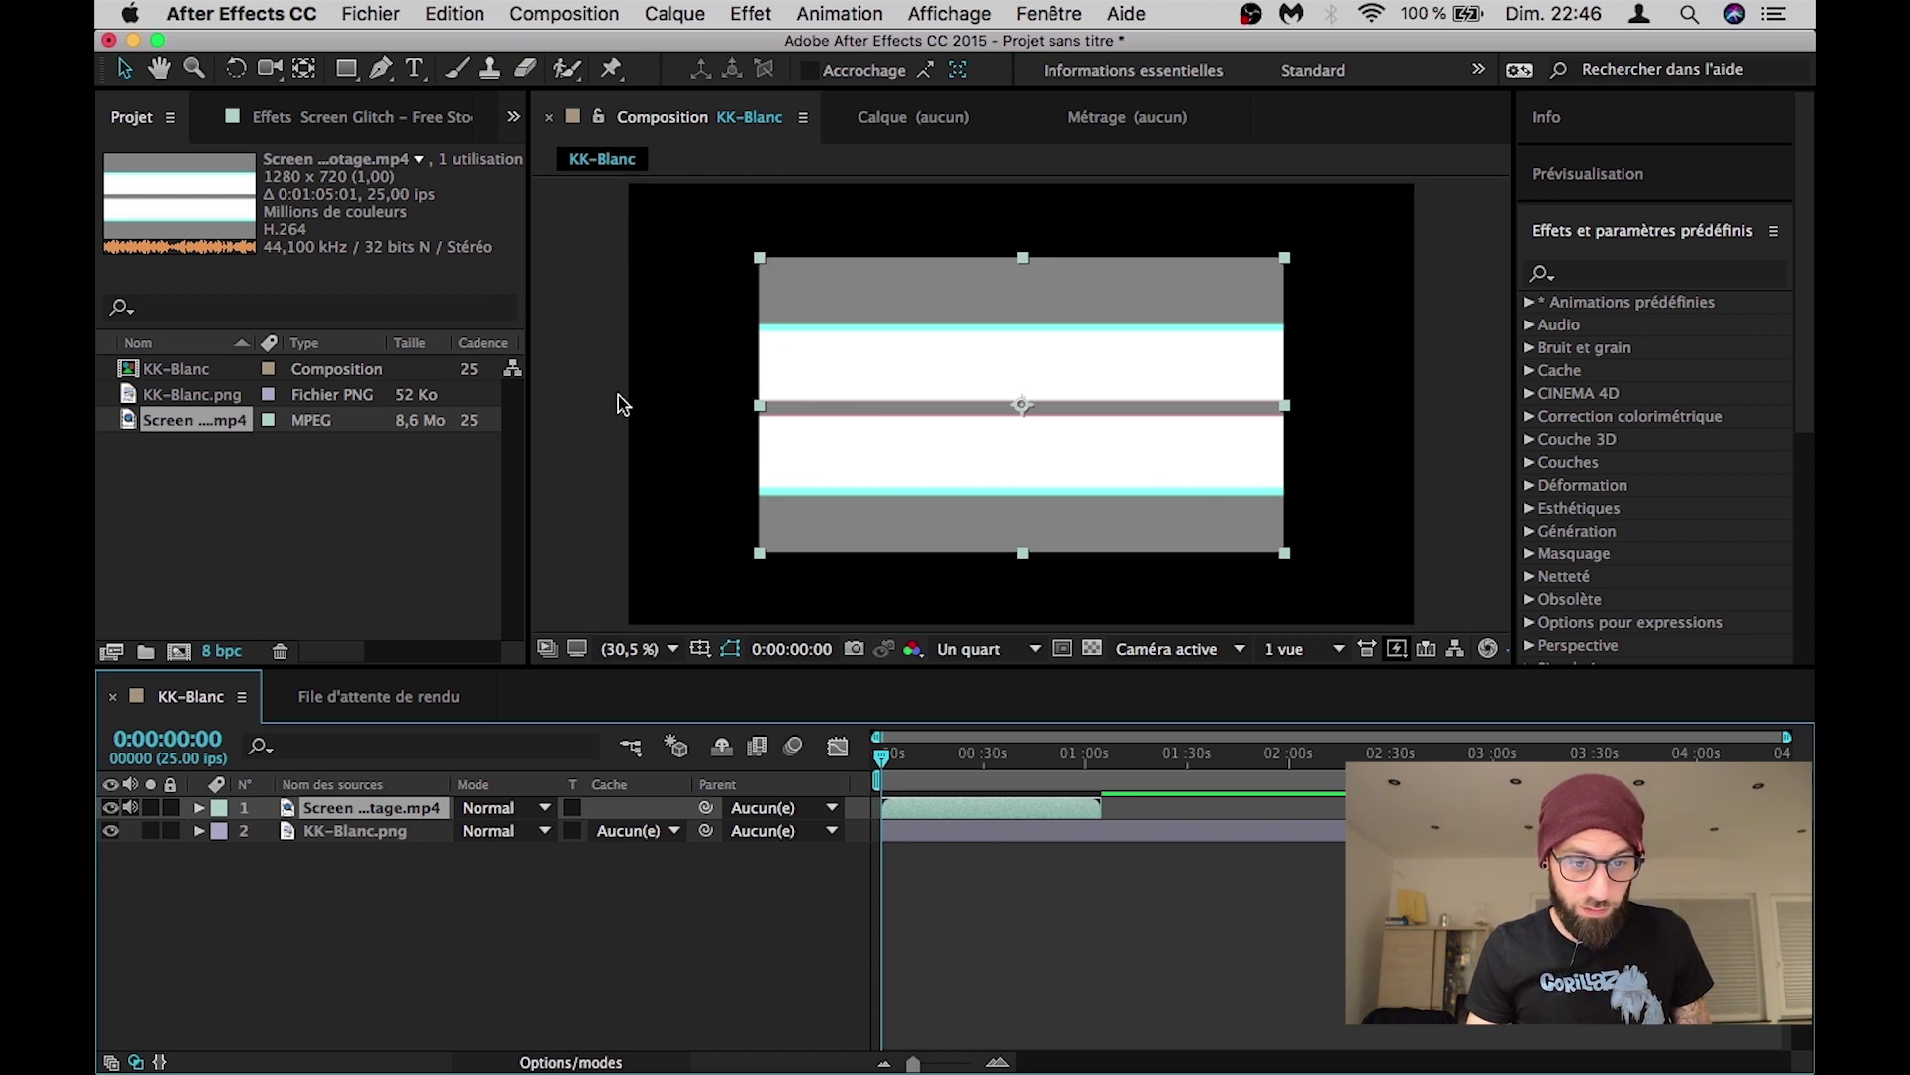
pyautogui.moveTo(760, 256); pyautogui.dragTo(616, 187)
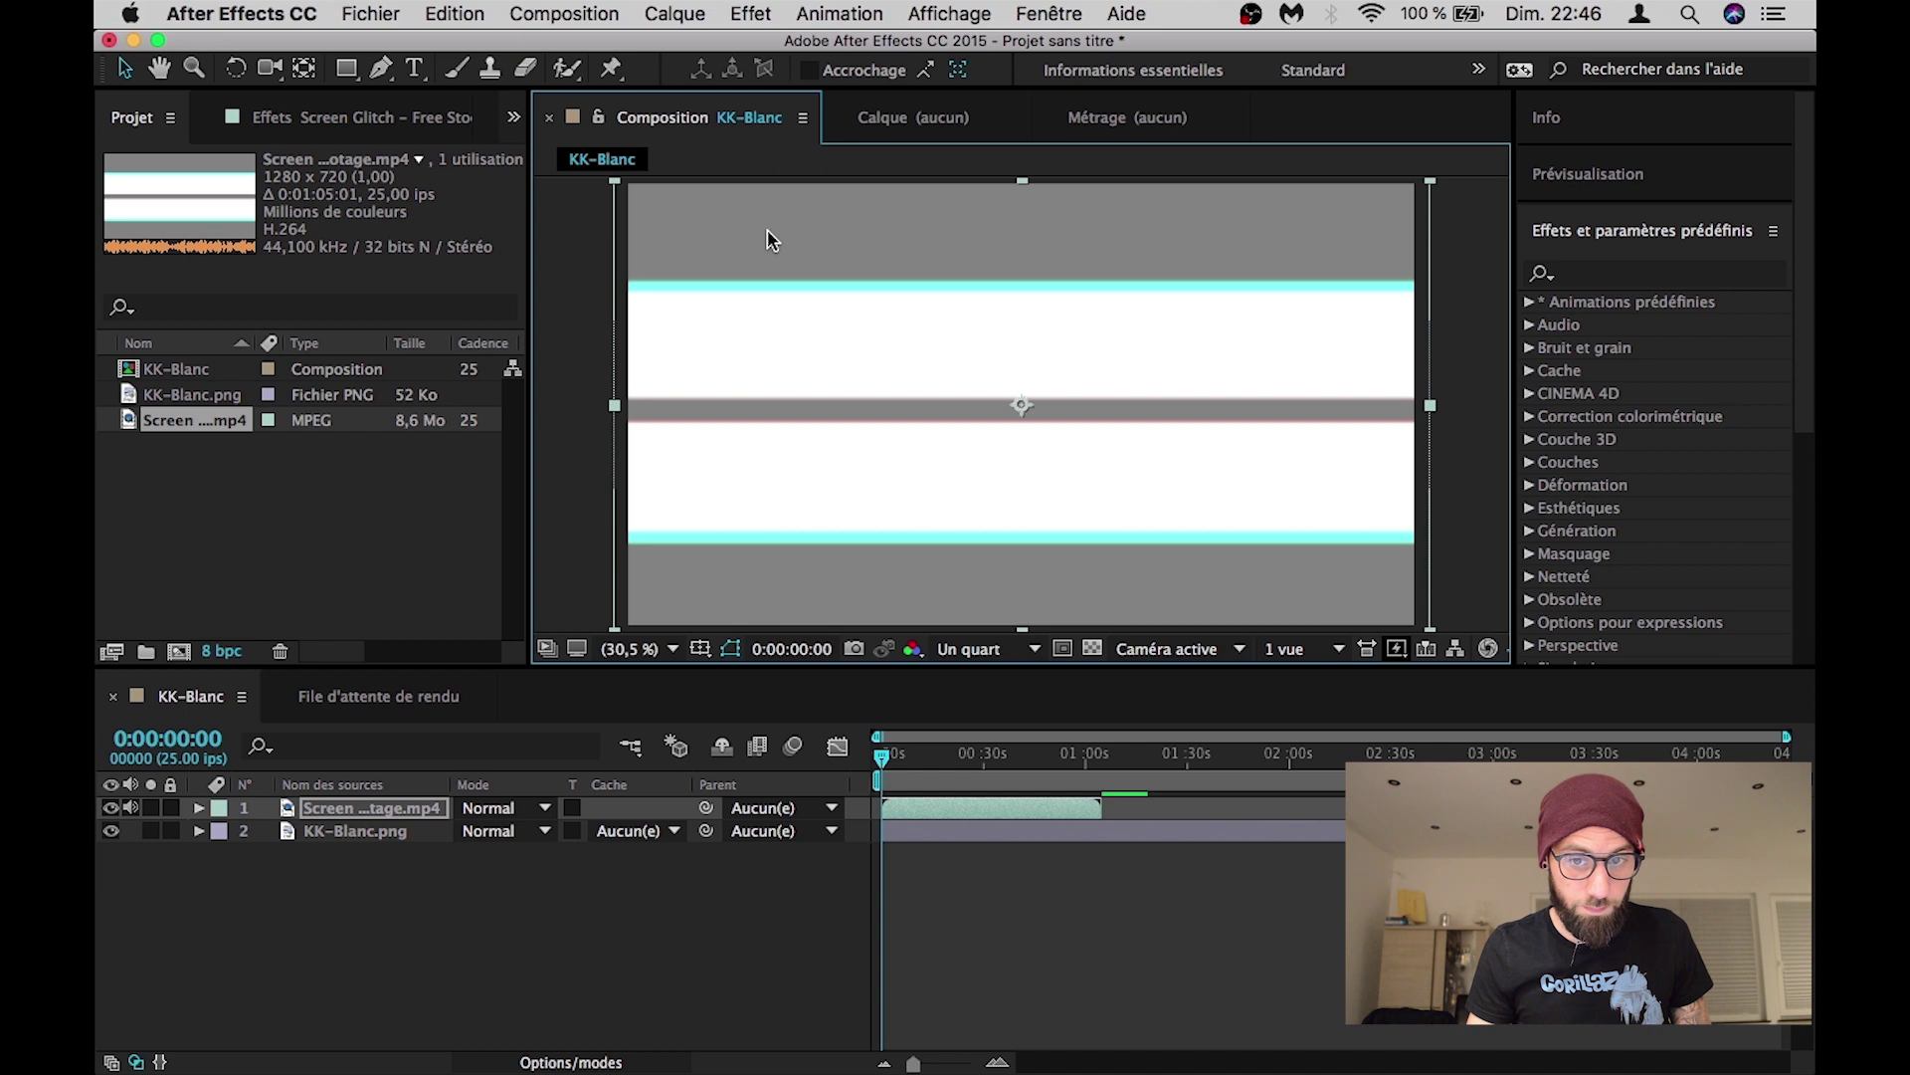
pyautogui.click(1451, 361)
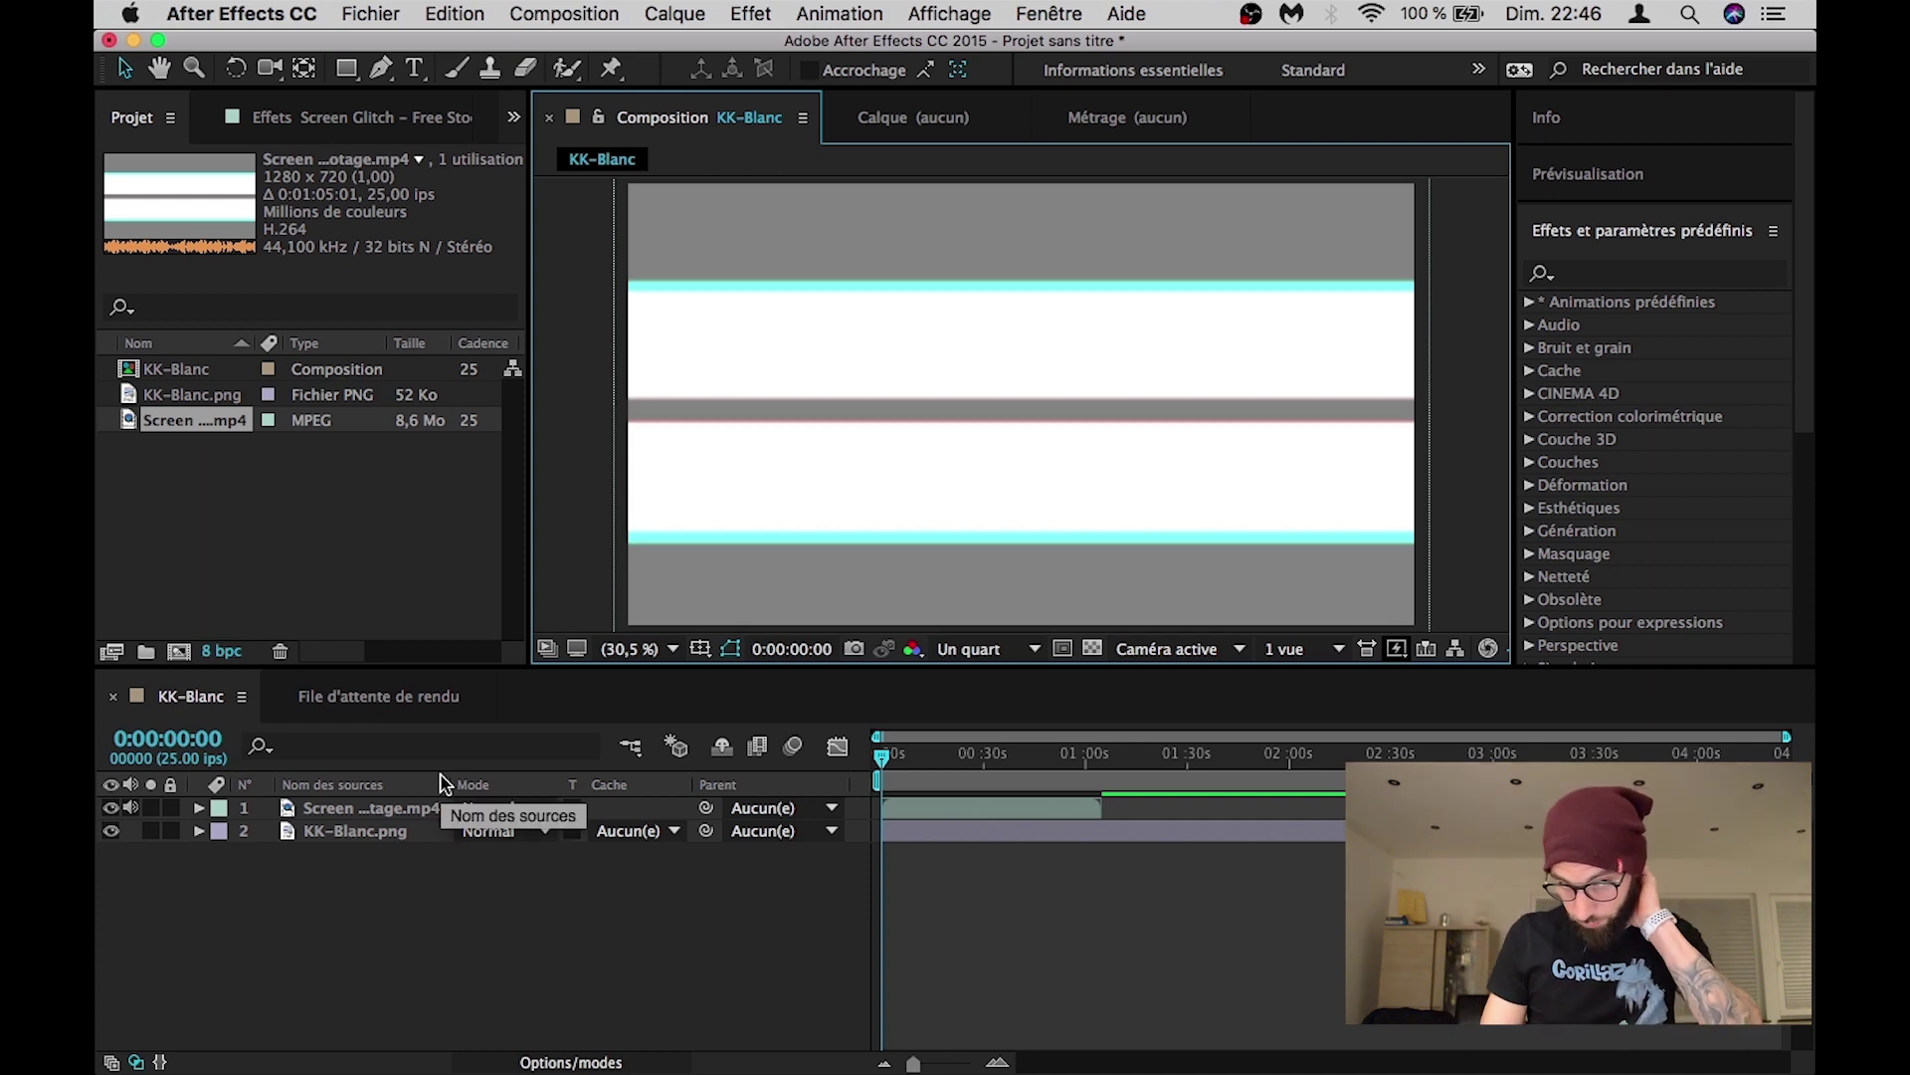
# Step: Hide the Screen Glitch video layer and play a short preview of the logo alone
pyautogui.click(113, 809)
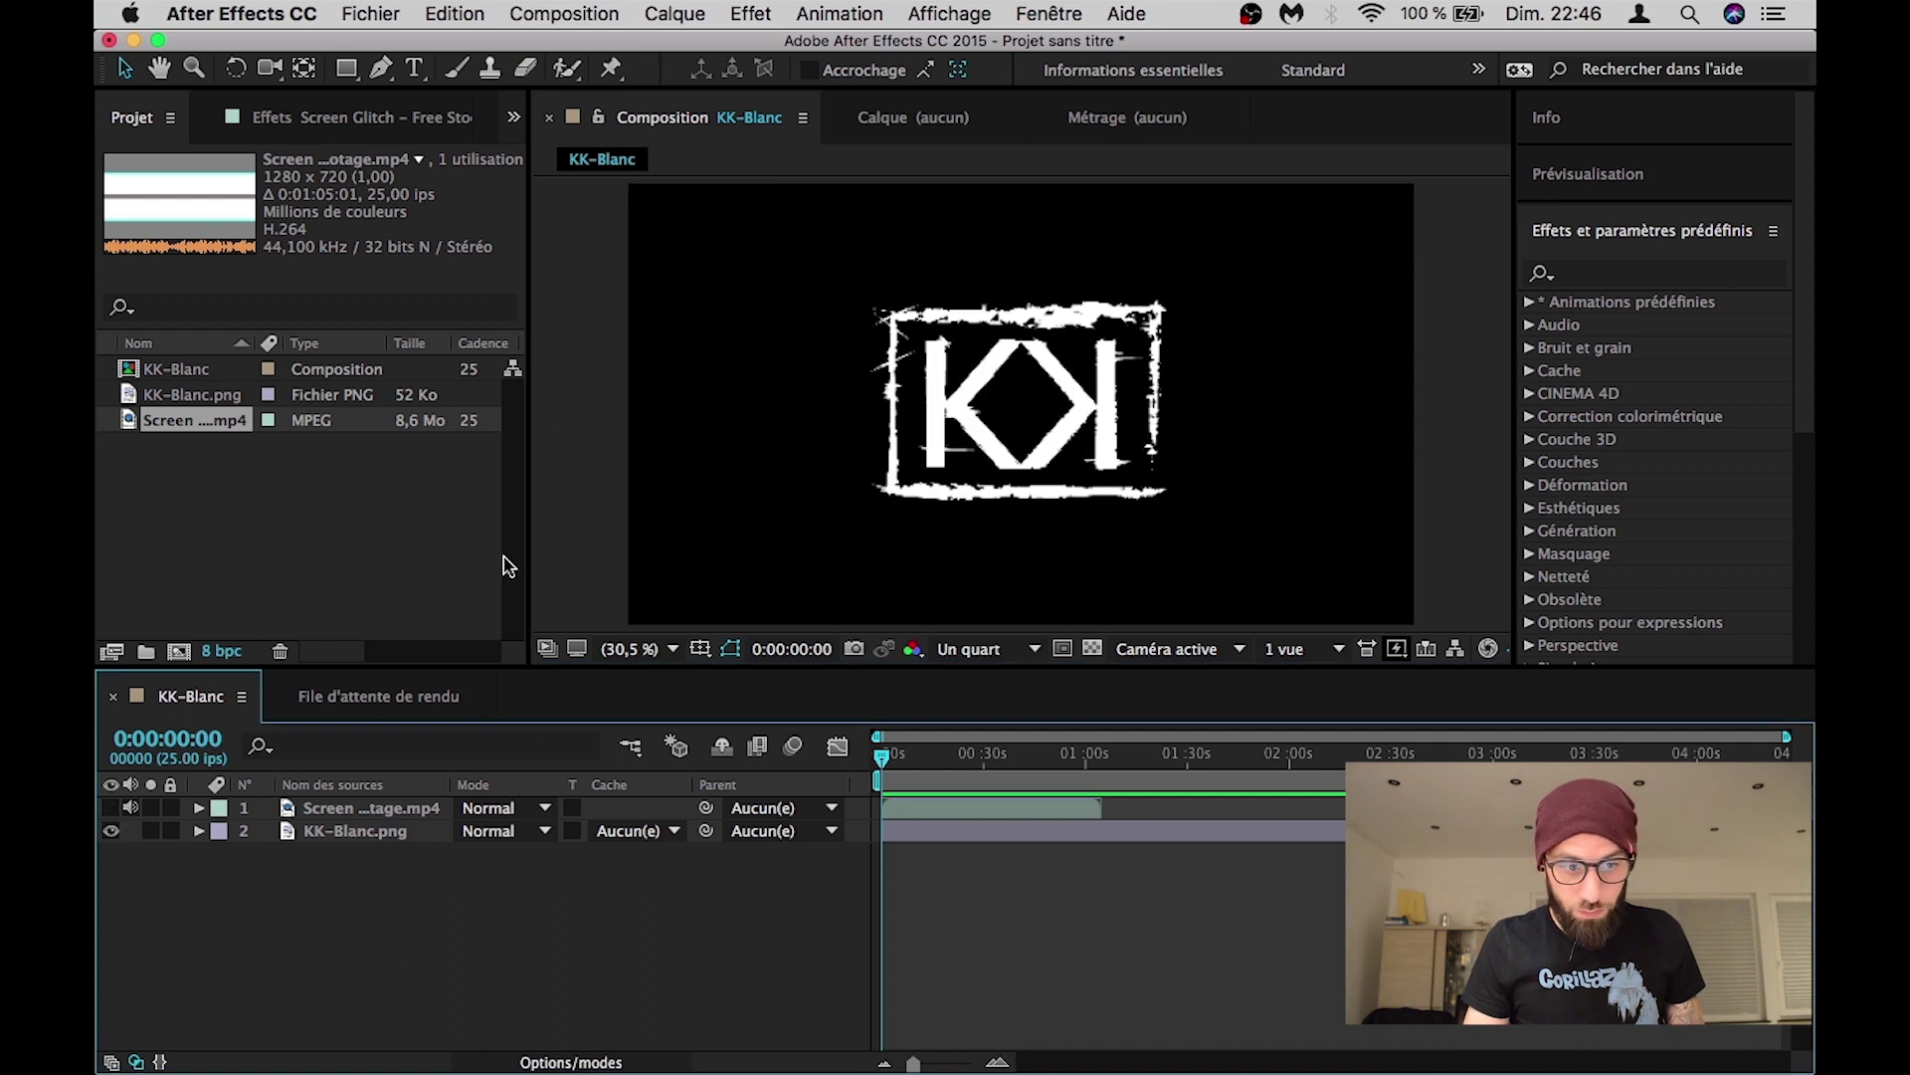
pyautogui.press('space')
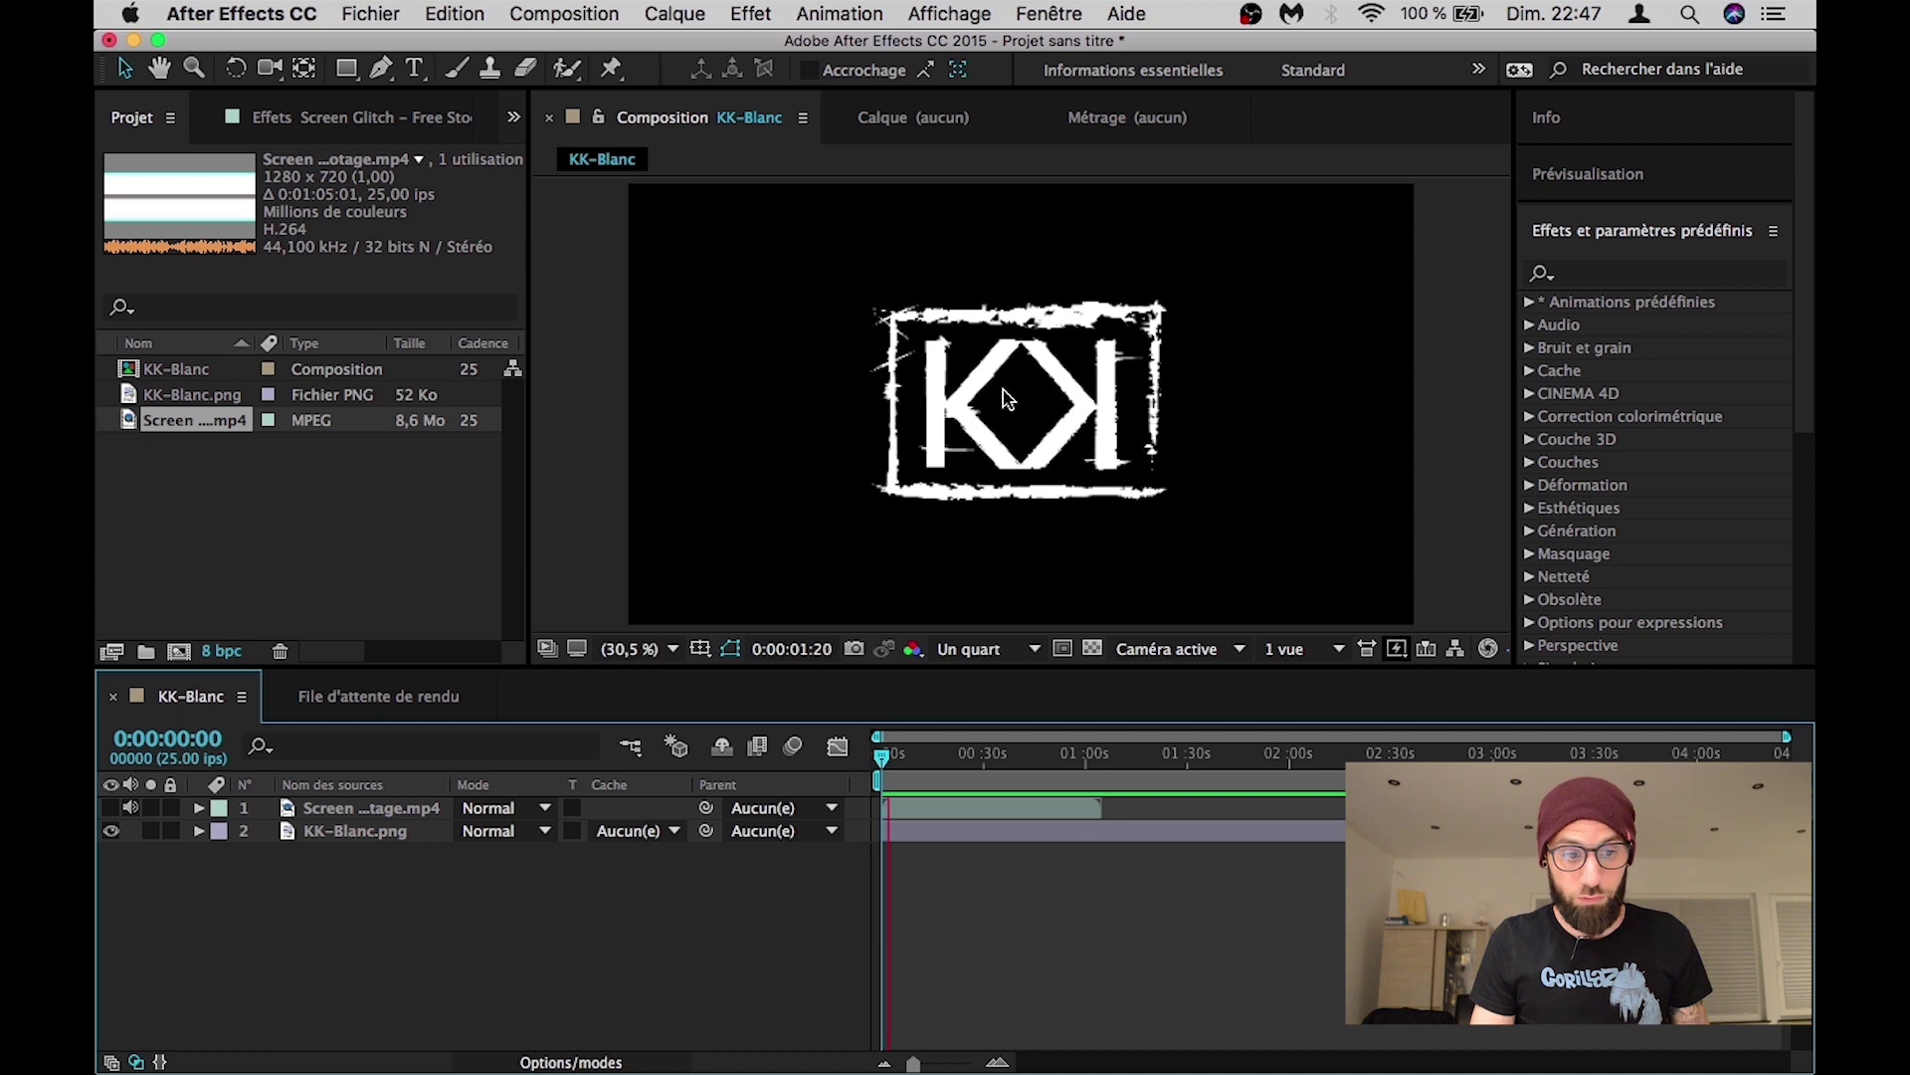
pyautogui.press('space')
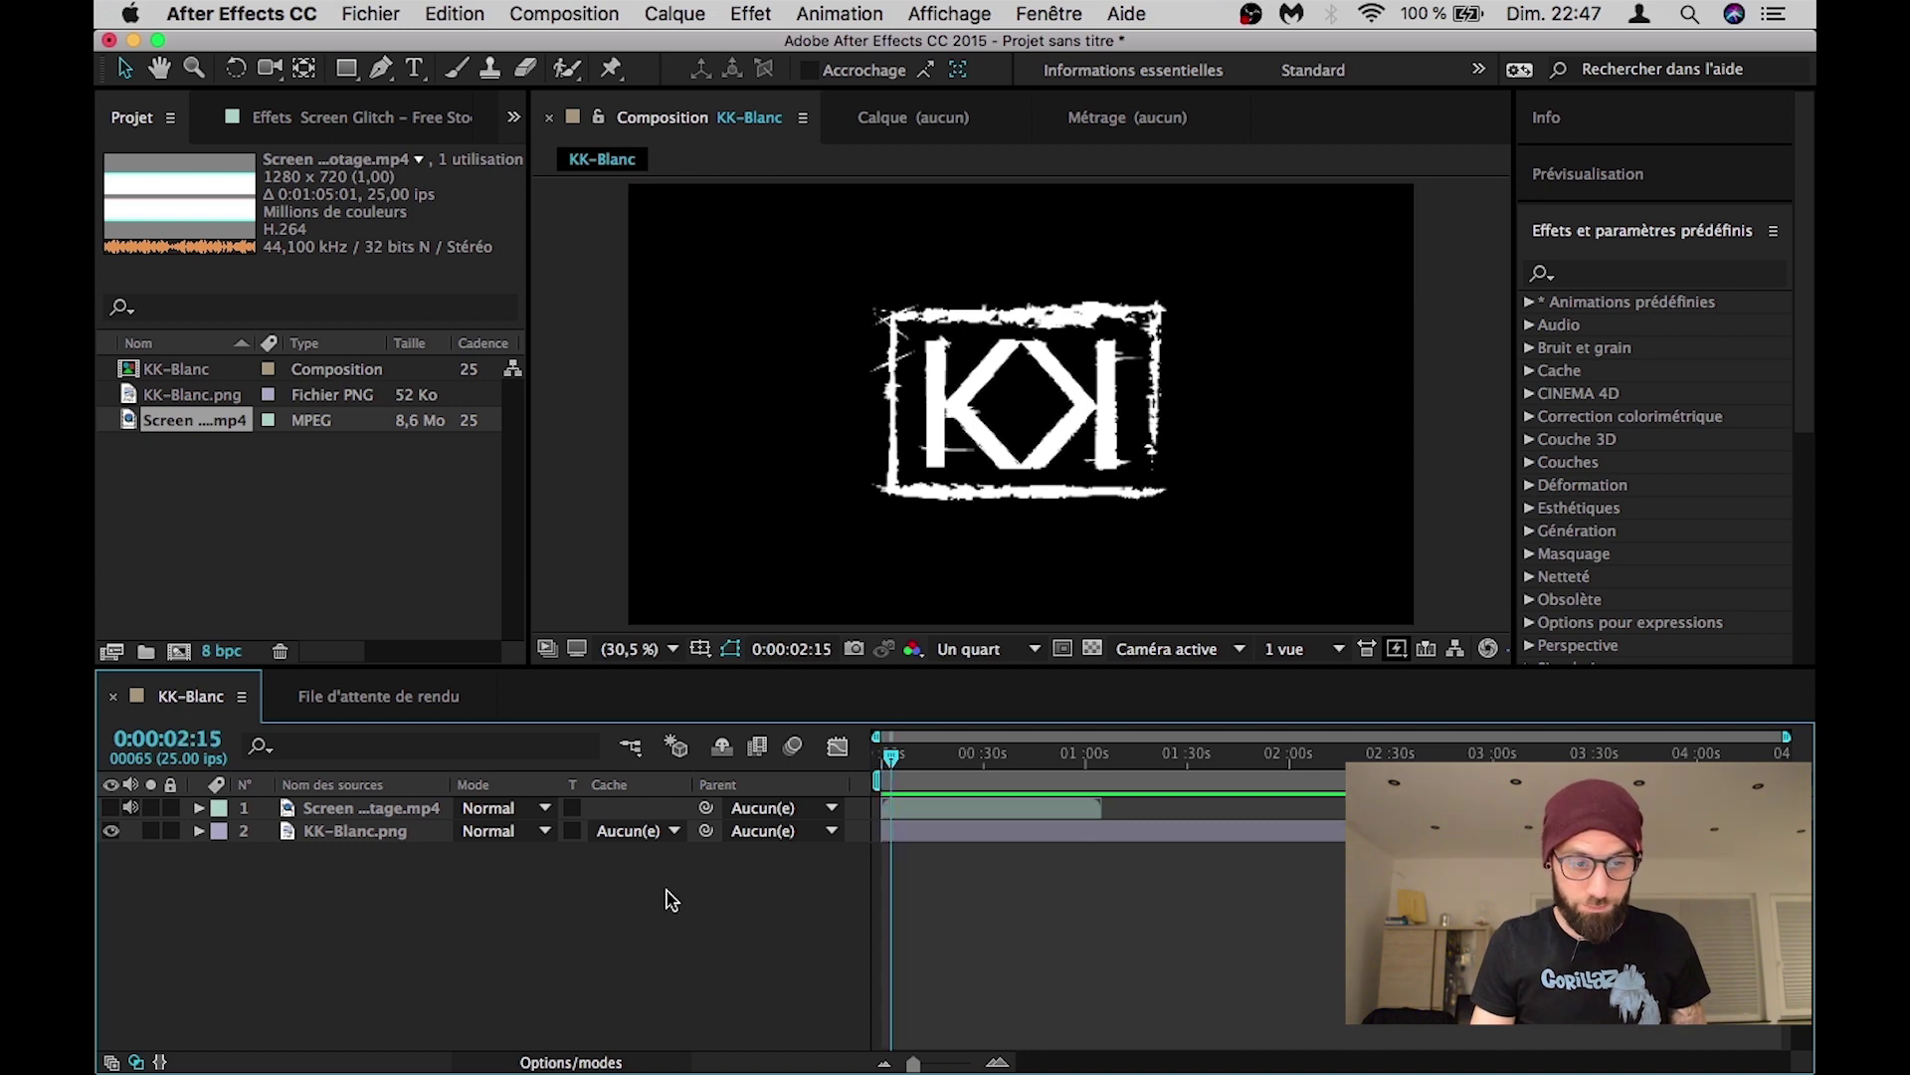
# Step: Create an adjustment layer (Calque d'effets) and place it between the Screen Glitch video and KK-Blanc.png
pyautogui.rightClick(426, 906)
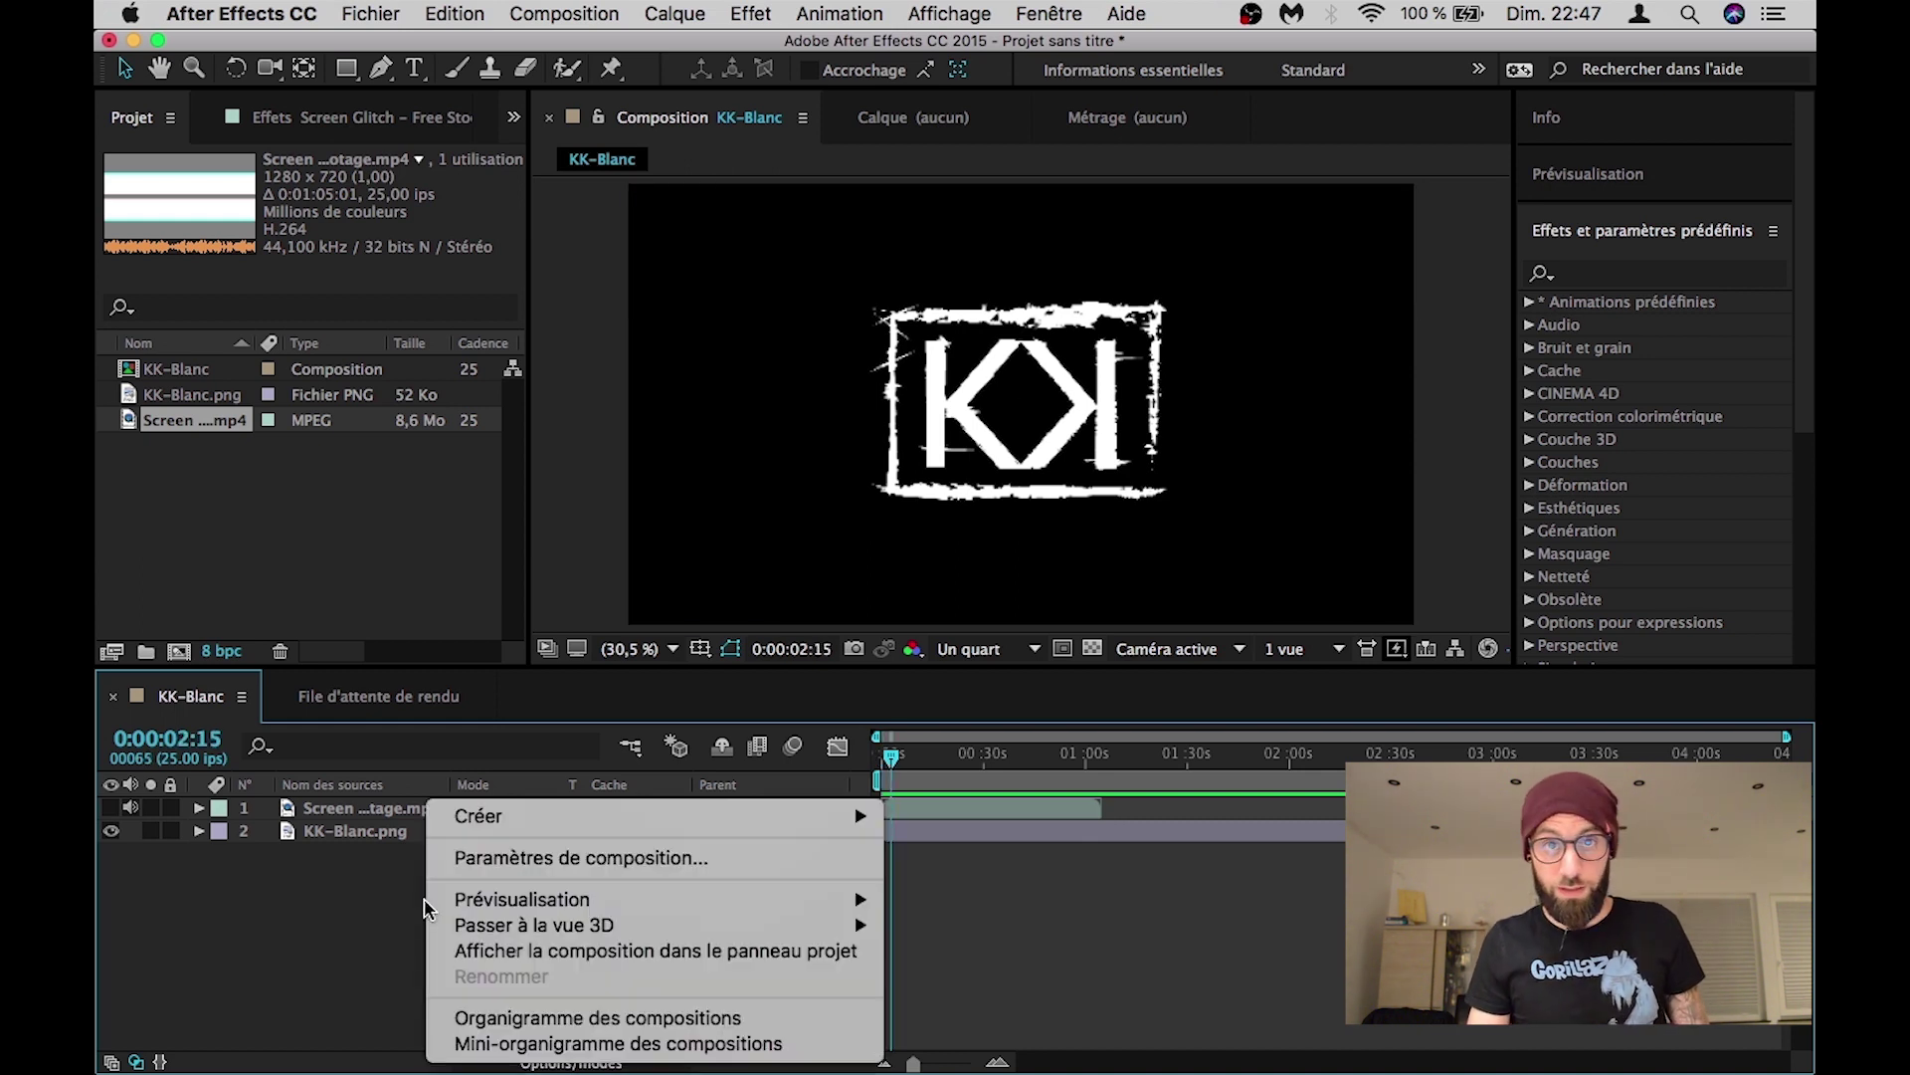
pyautogui.moveTo(570, 818)
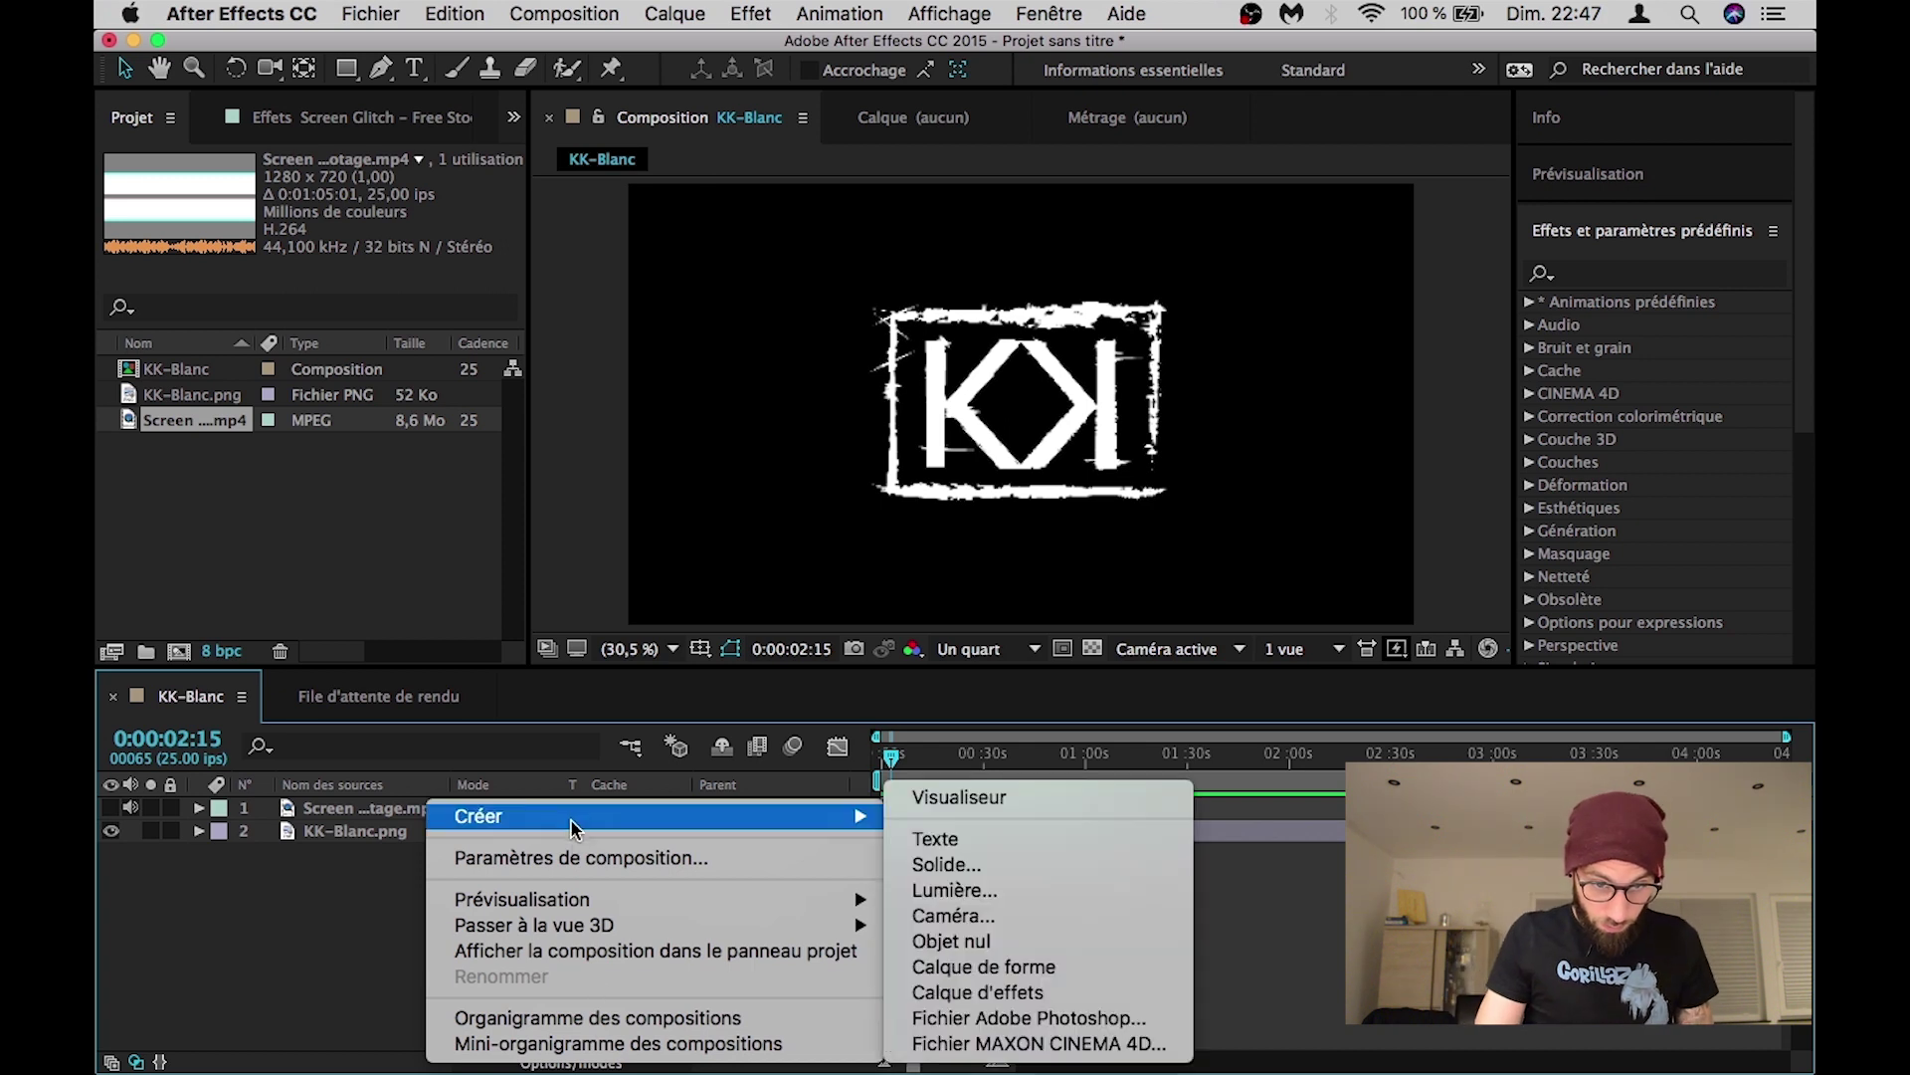
pyautogui.click(1035, 994)
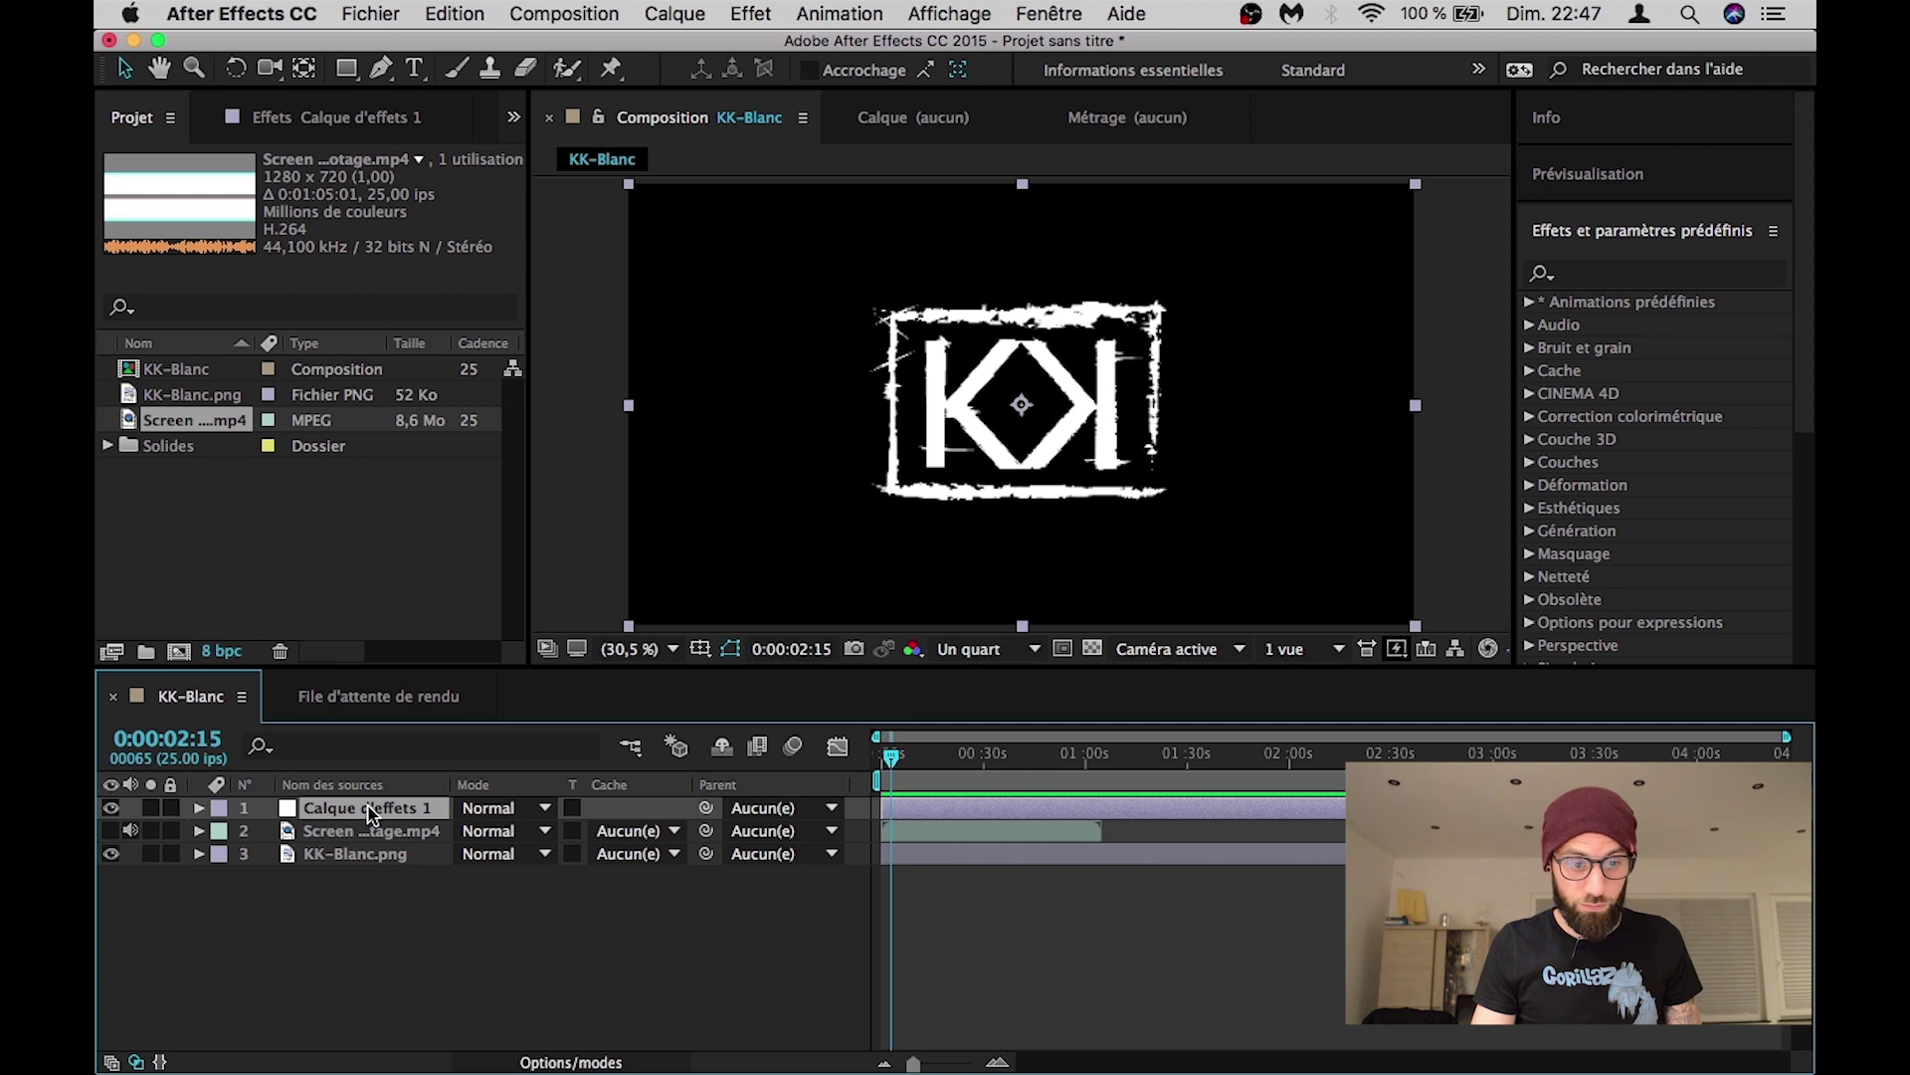
pyautogui.moveTo(369, 814); pyautogui.dragTo(375, 846)
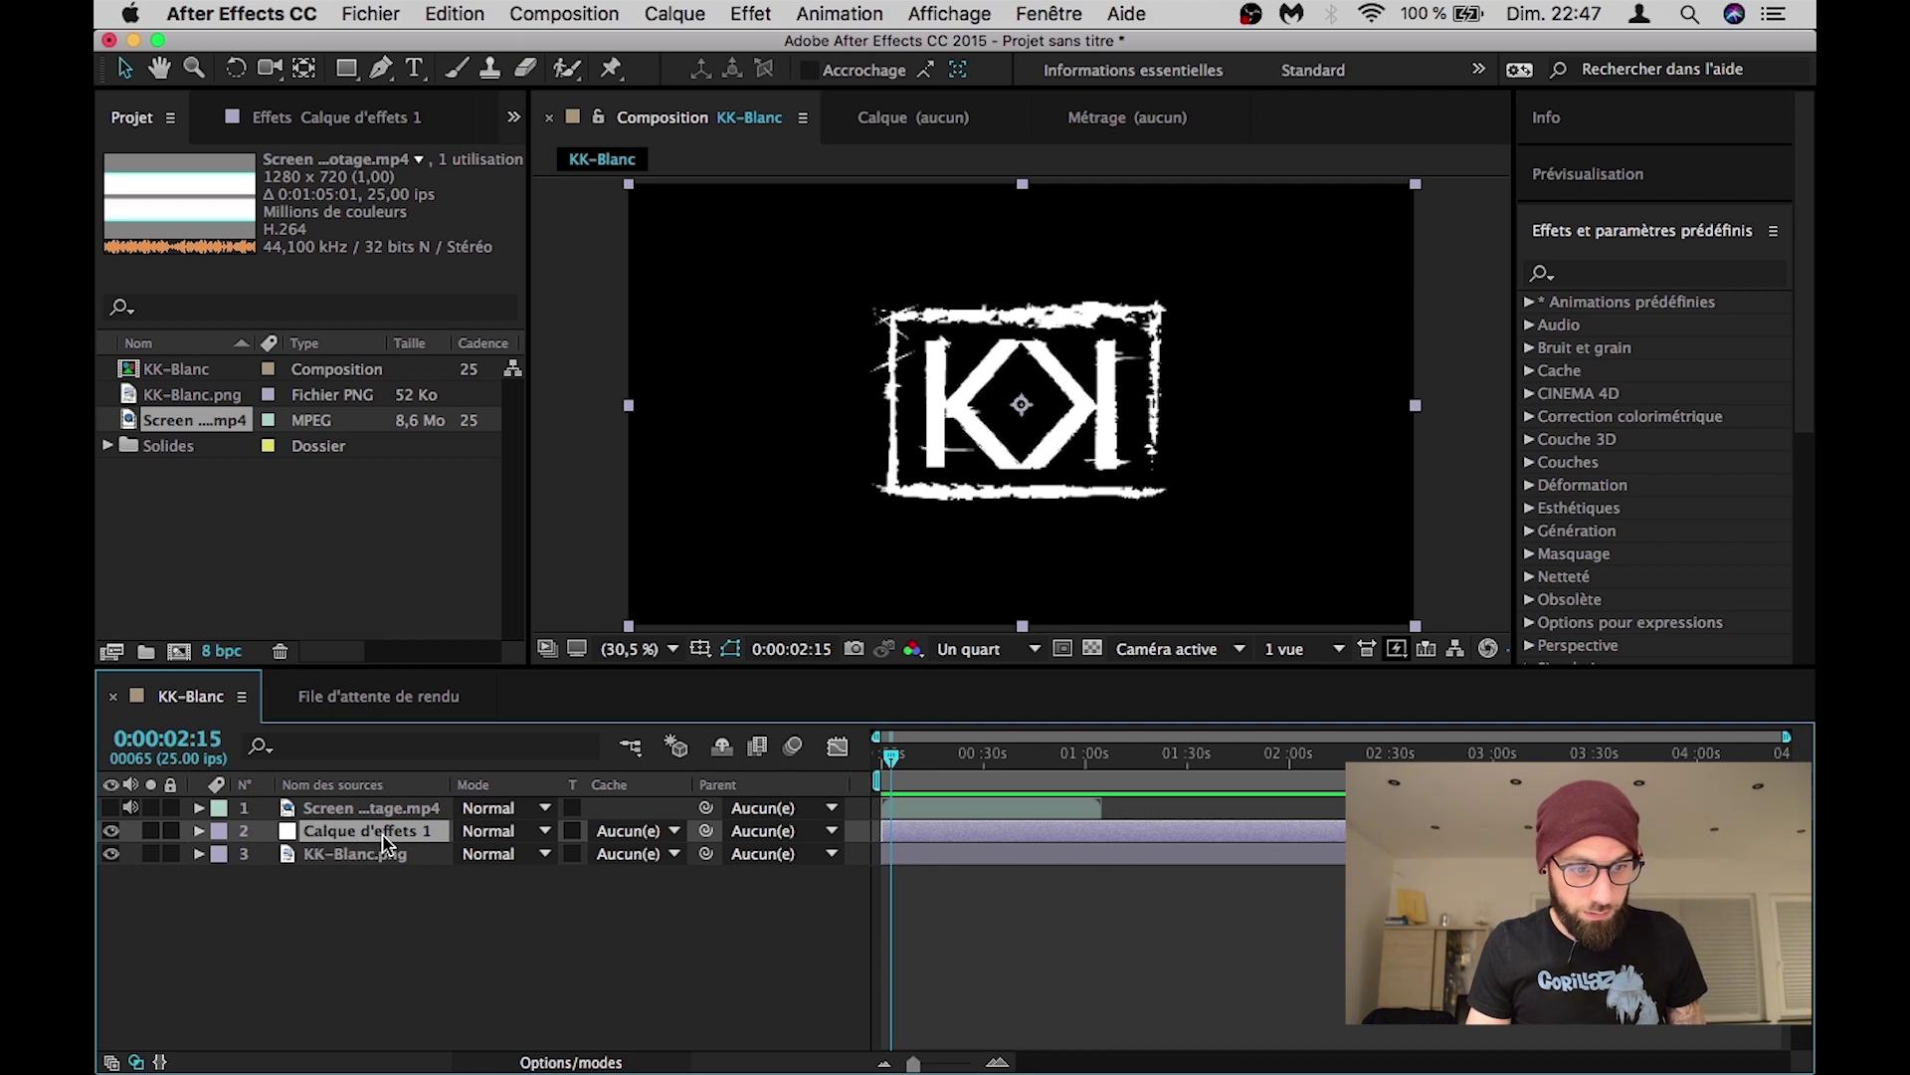
# Step: Find the Dispersion effect in the Déformation category and apply it to the Calque d'effets 1 layer
pyautogui.click(1568, 277)
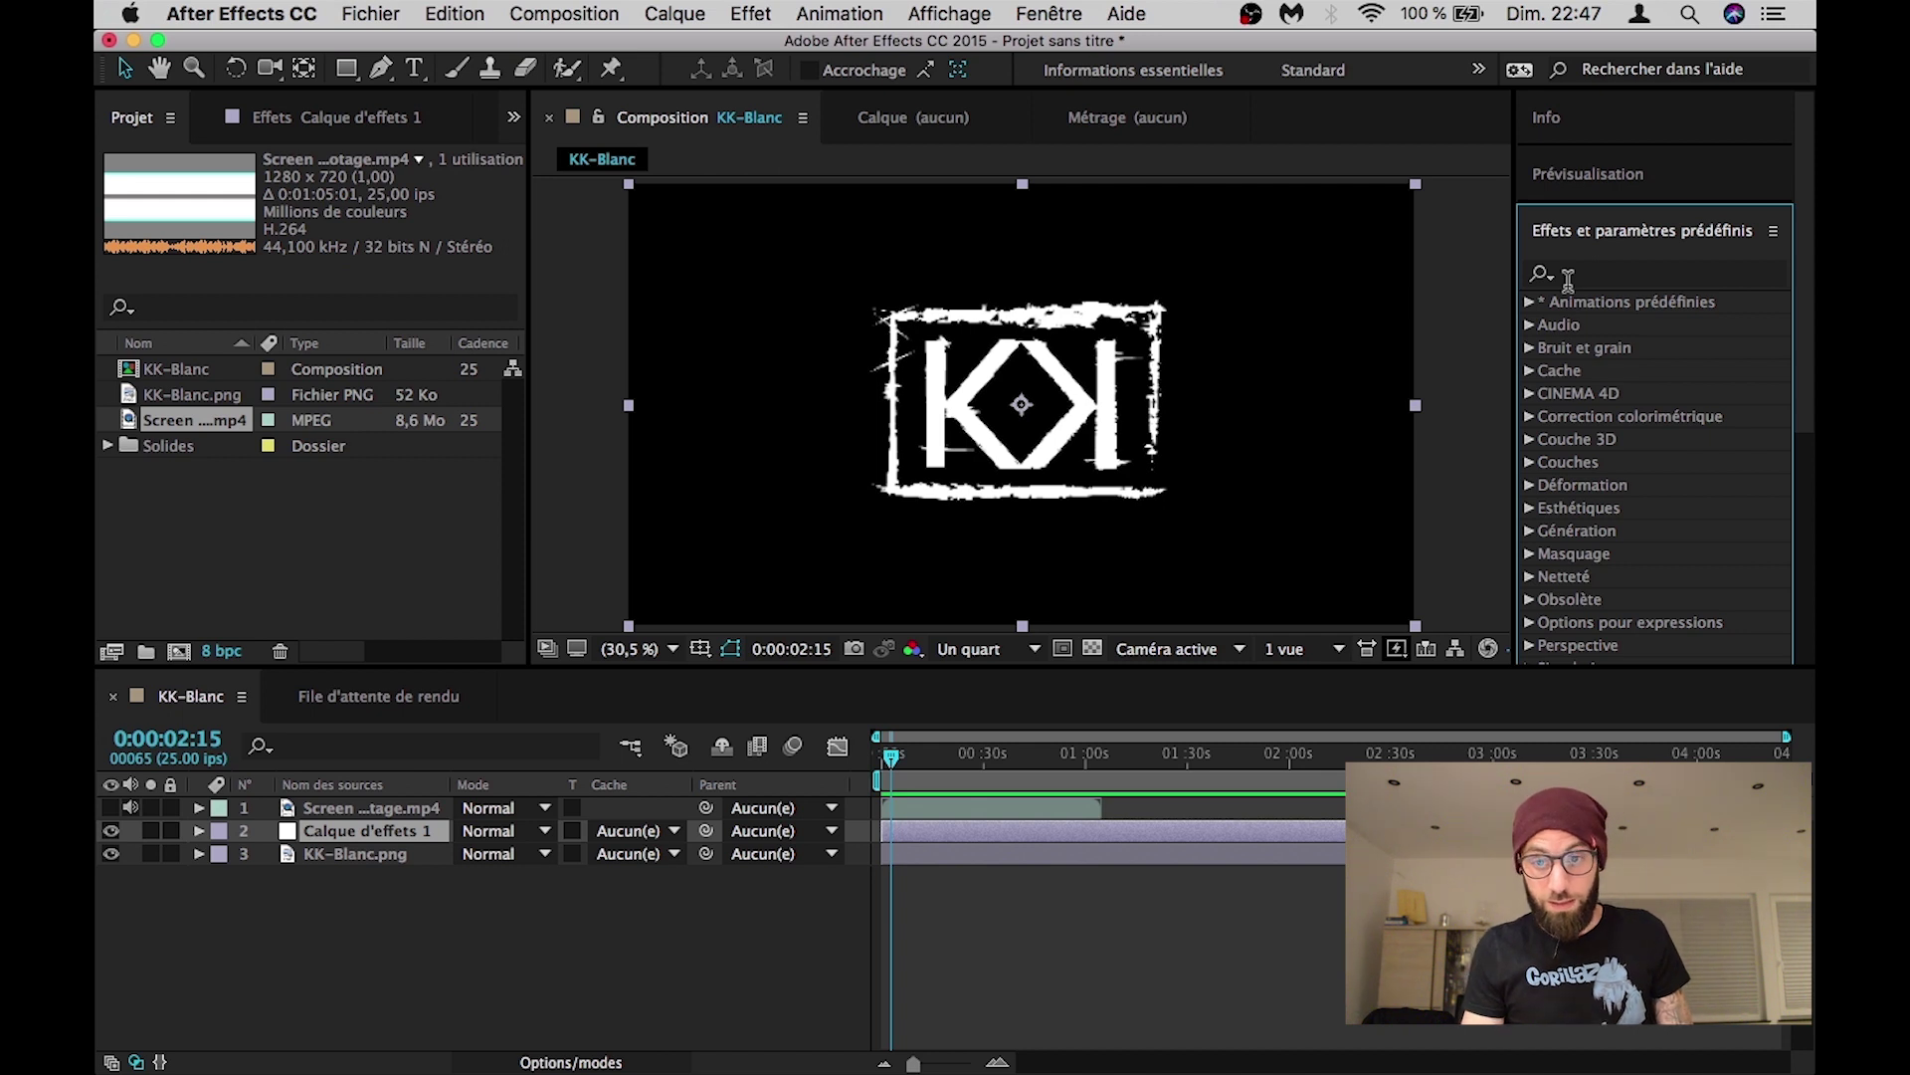
pyautogui.click(1632, 278)
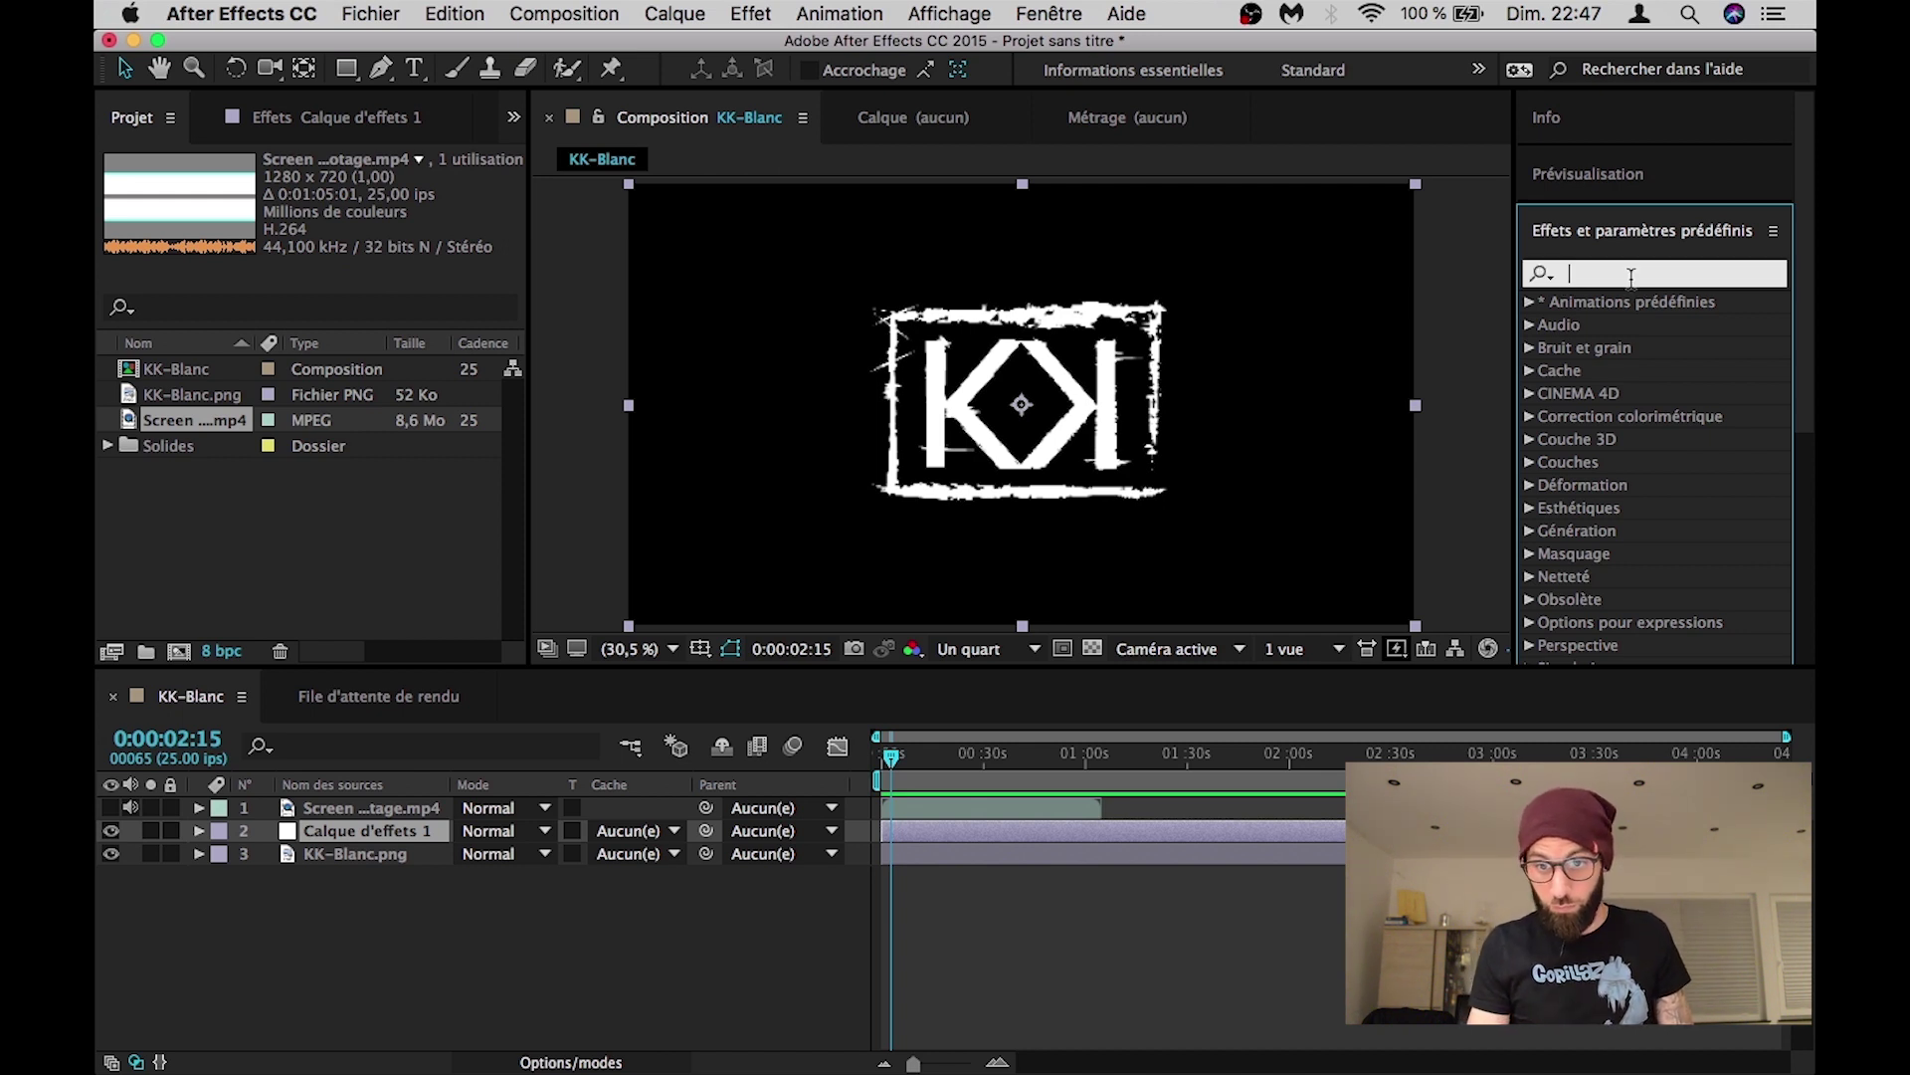
pyautogui.write('disp')
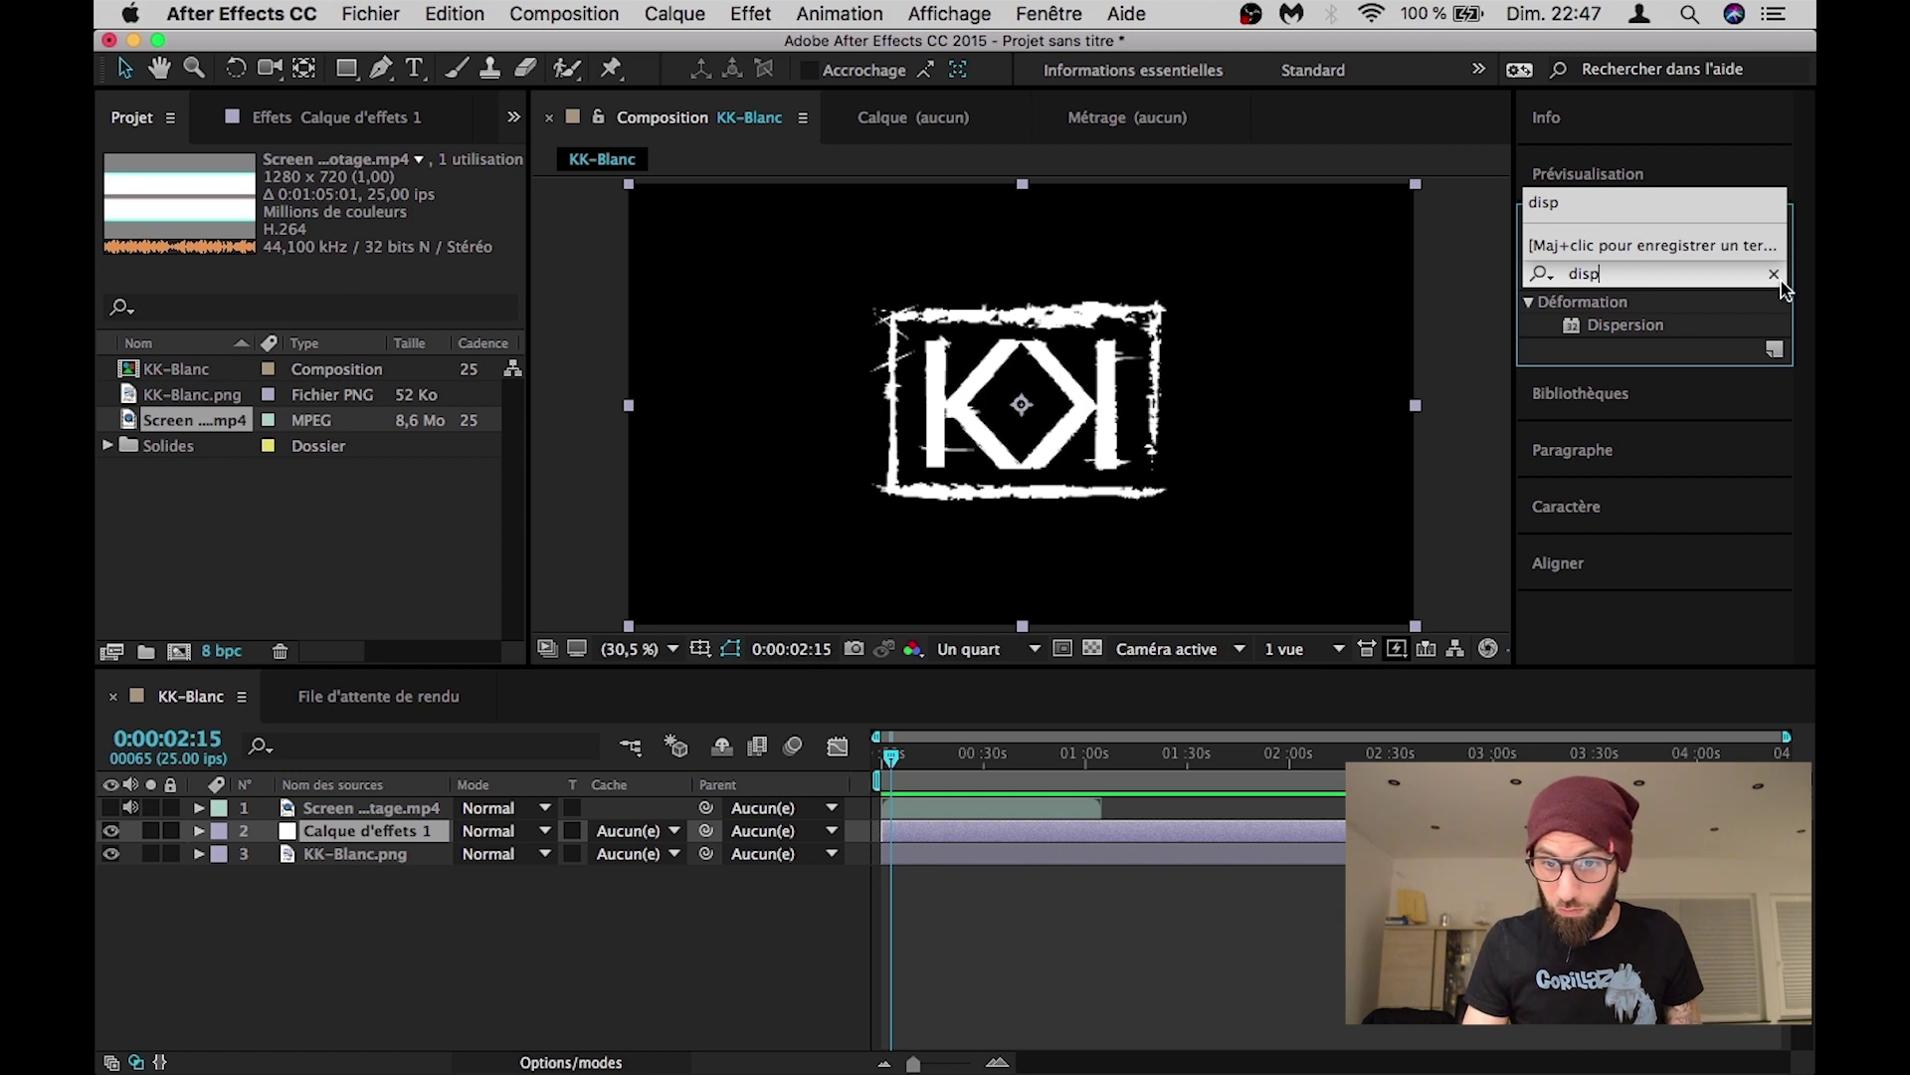
pyautogui.moveTo(1672, 328); pyautogui.dragTo(381, 834)
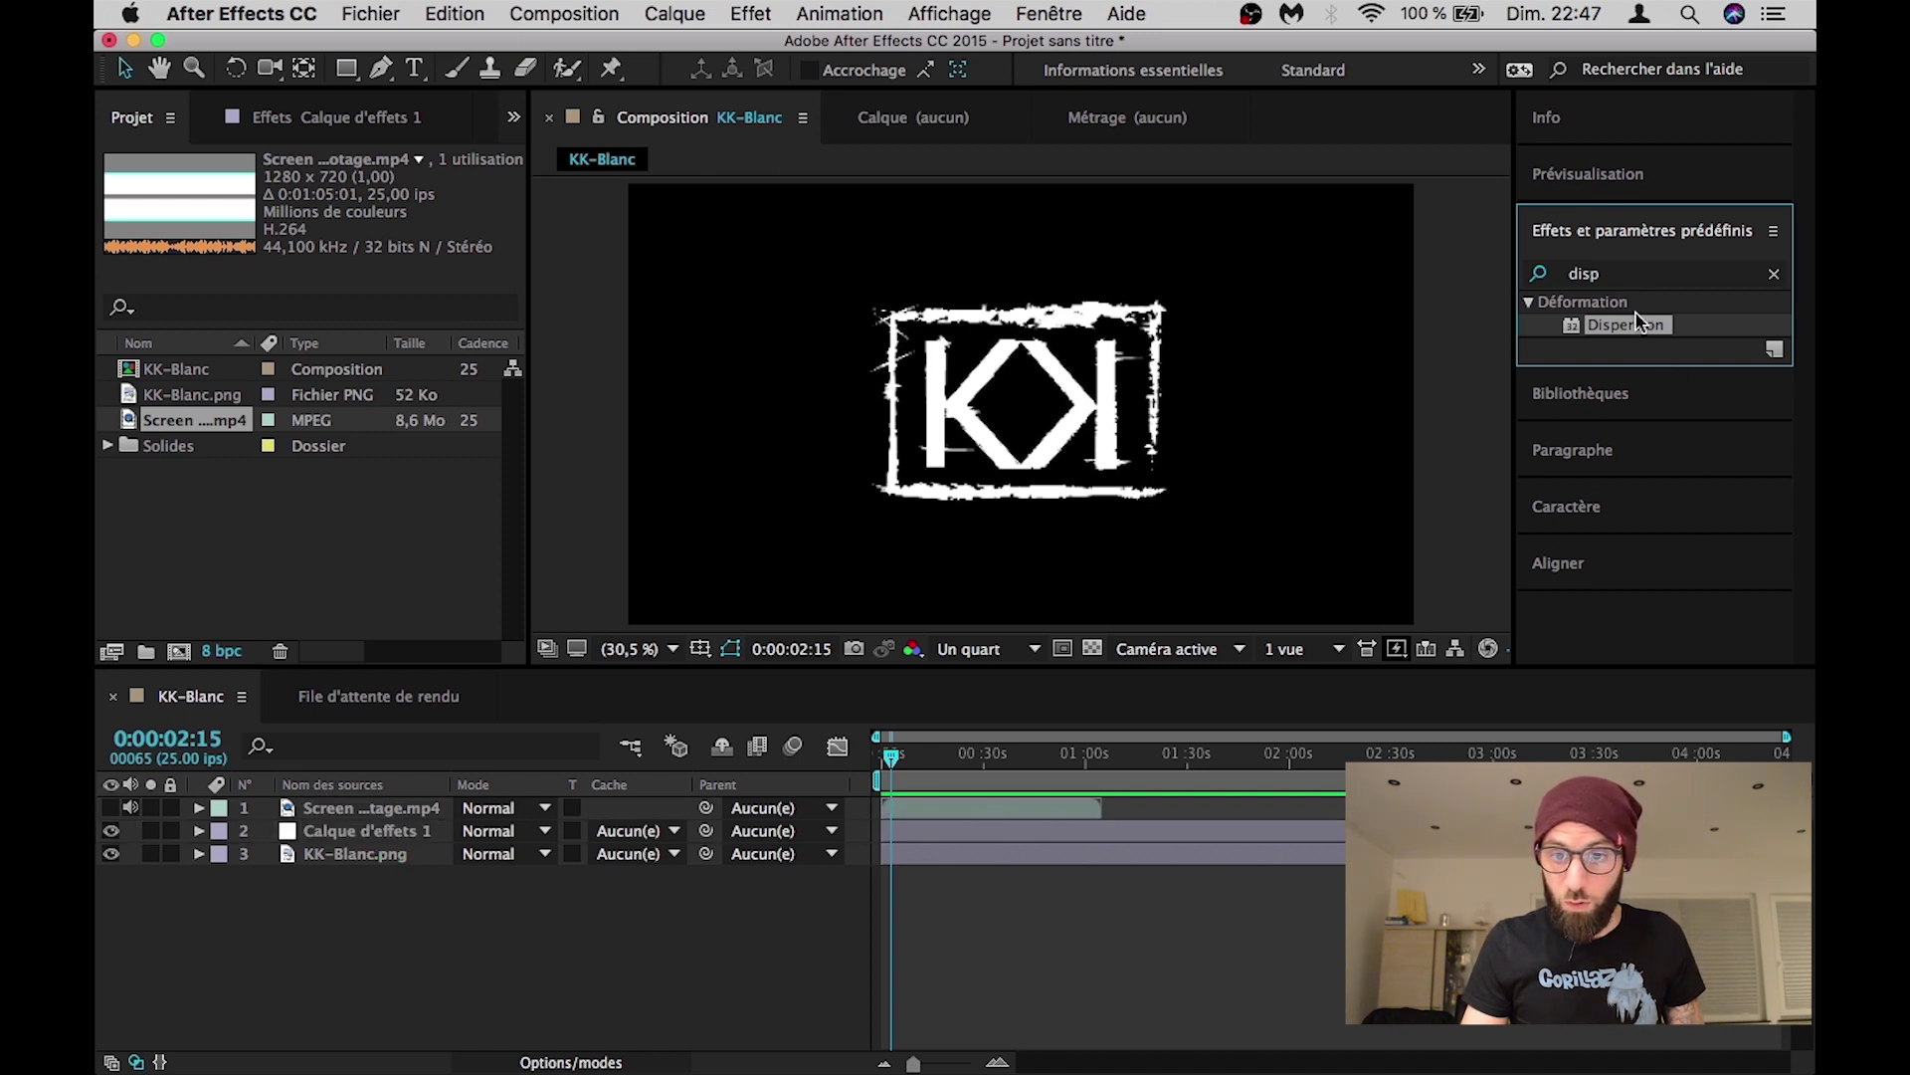
pyautogui.click(1774, 275)
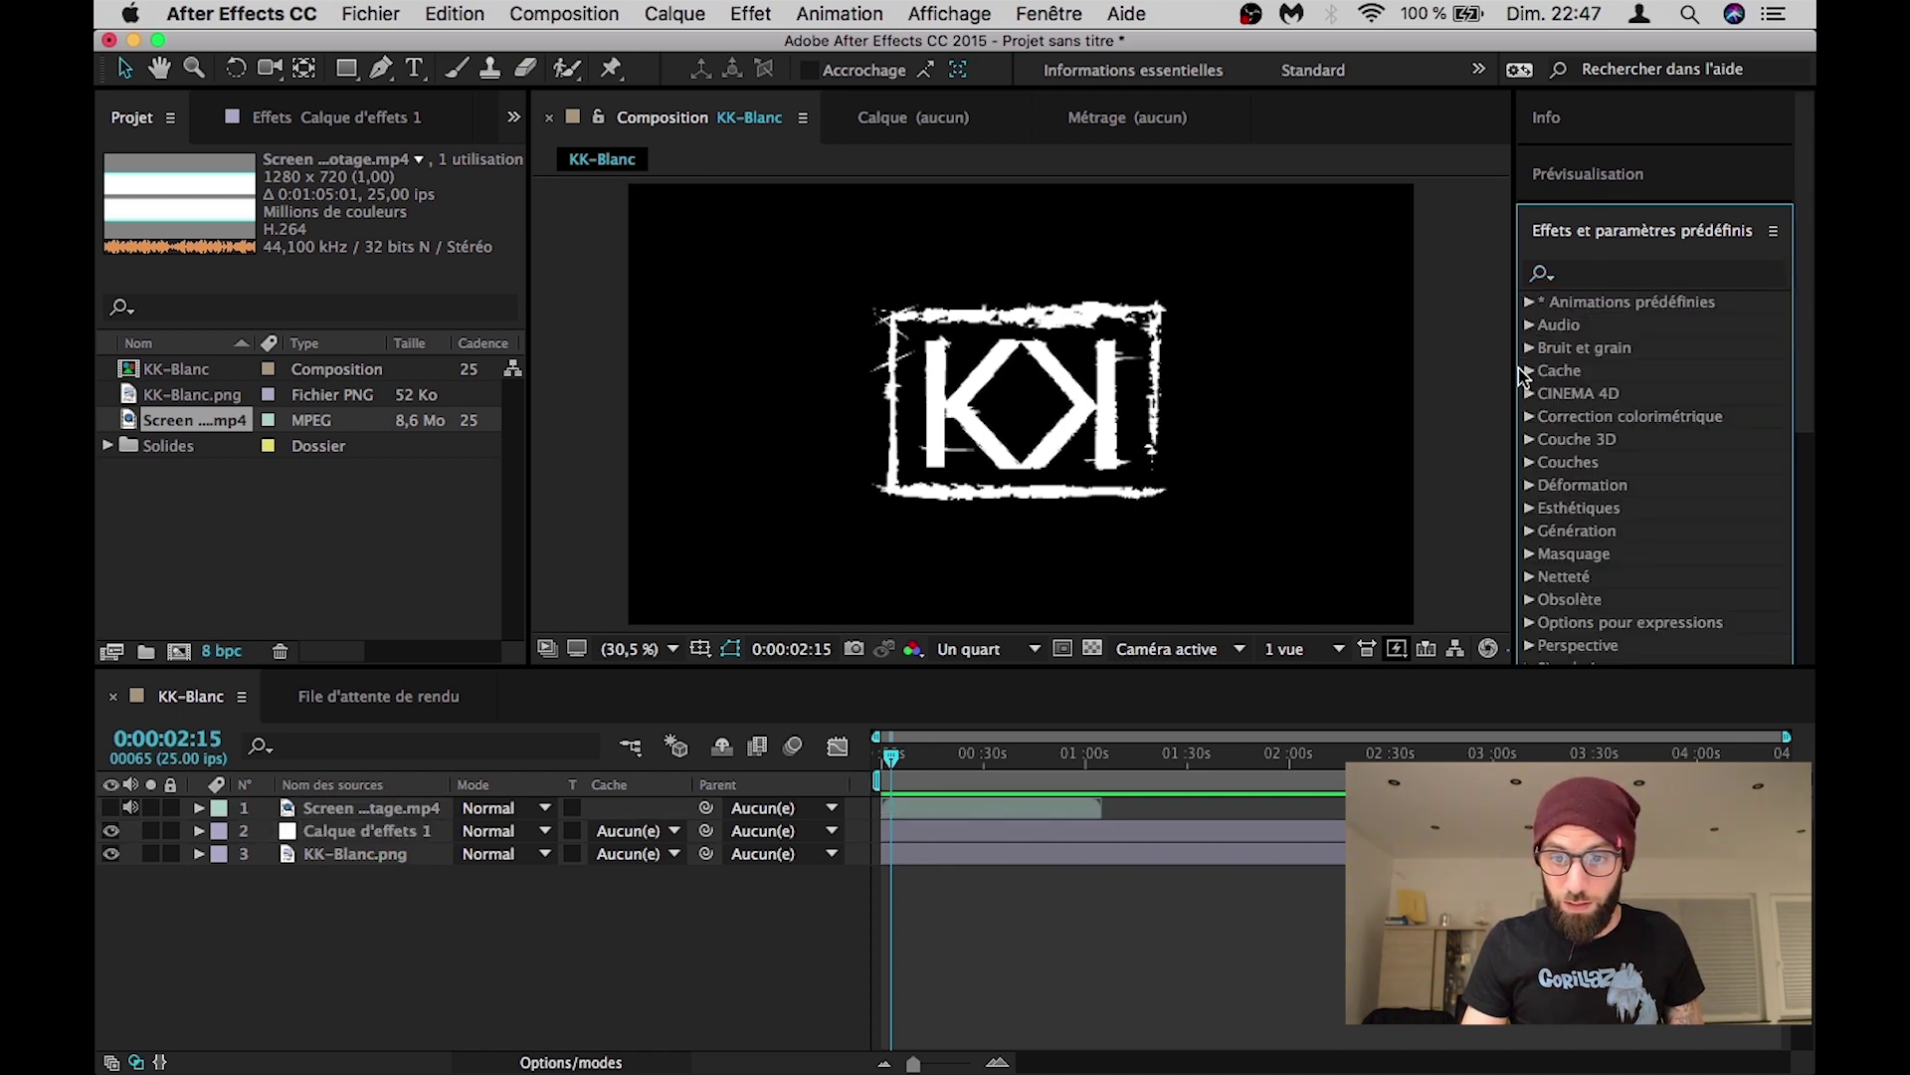
pyautogui.click(1529, 485)
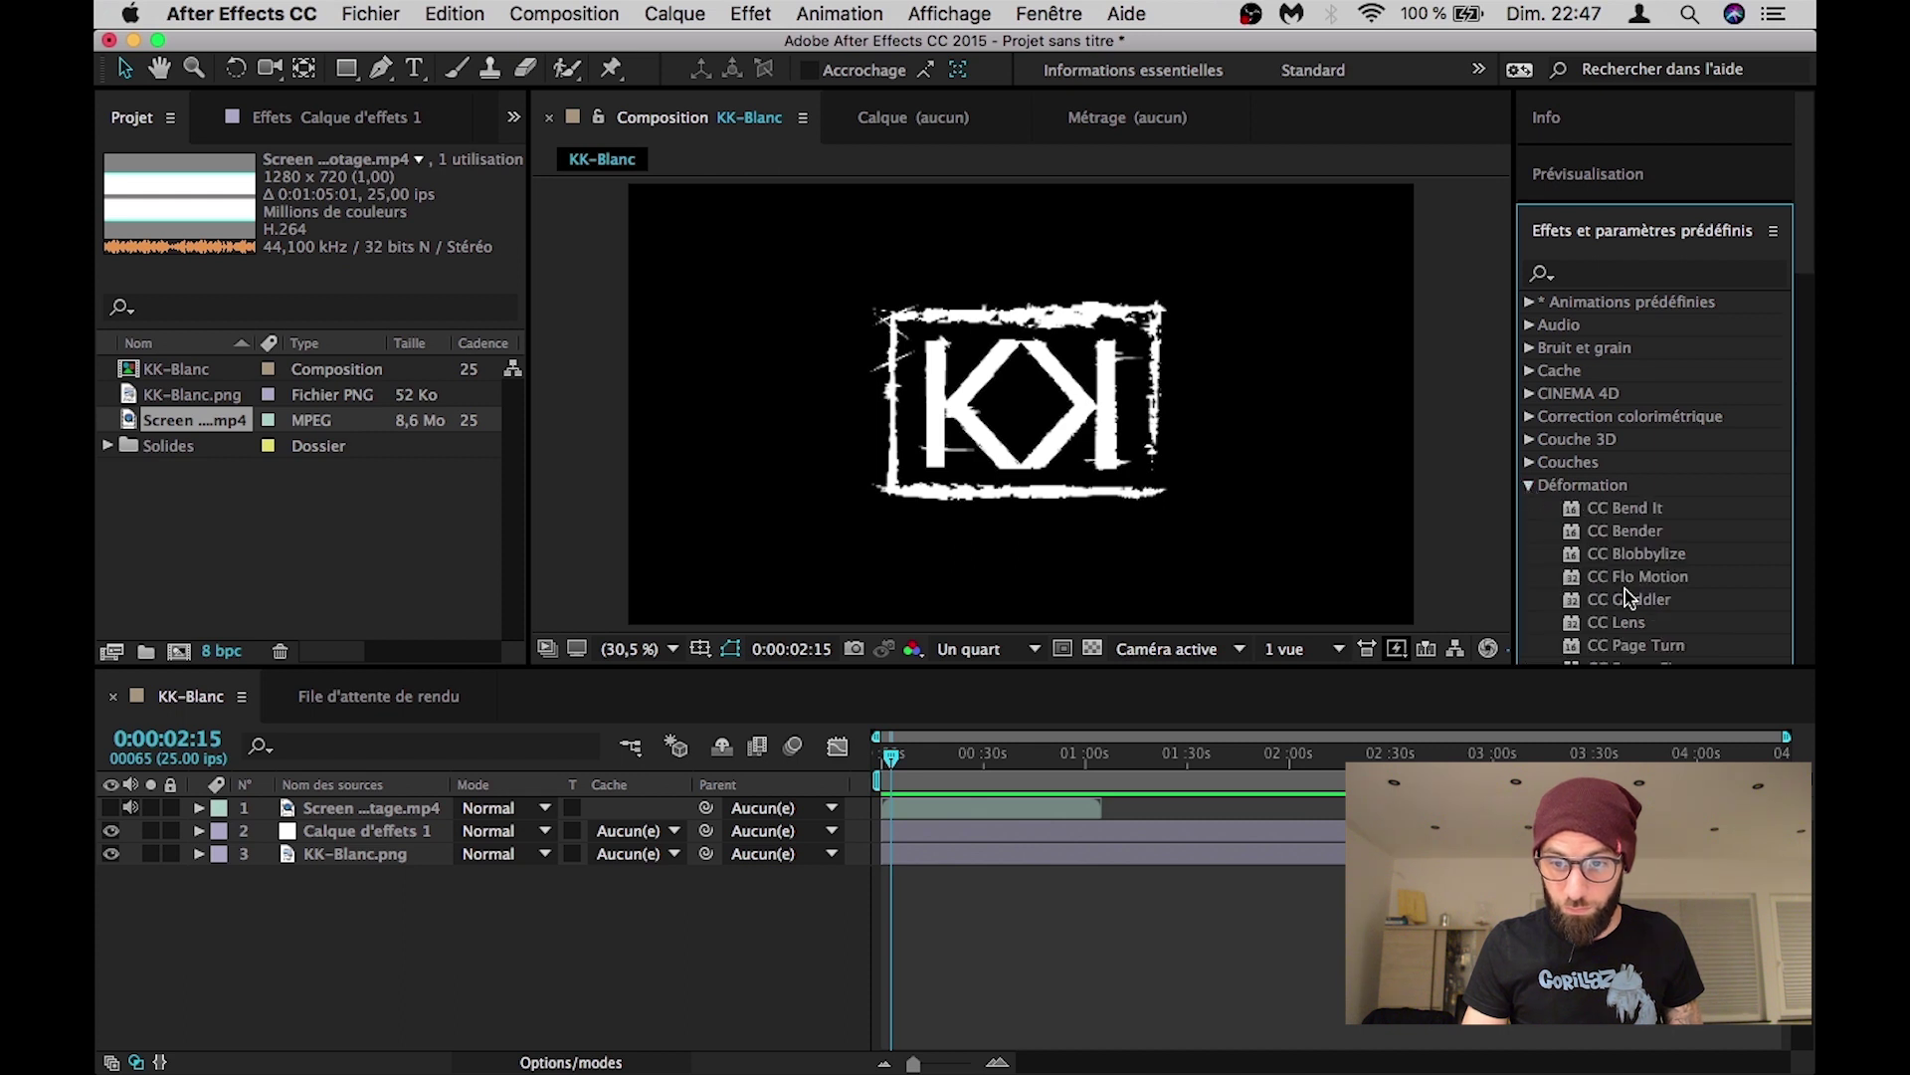
pyautogui.scroll(-5, 1628, 597)
pyautogui.scroll(-4, 1628, 597)
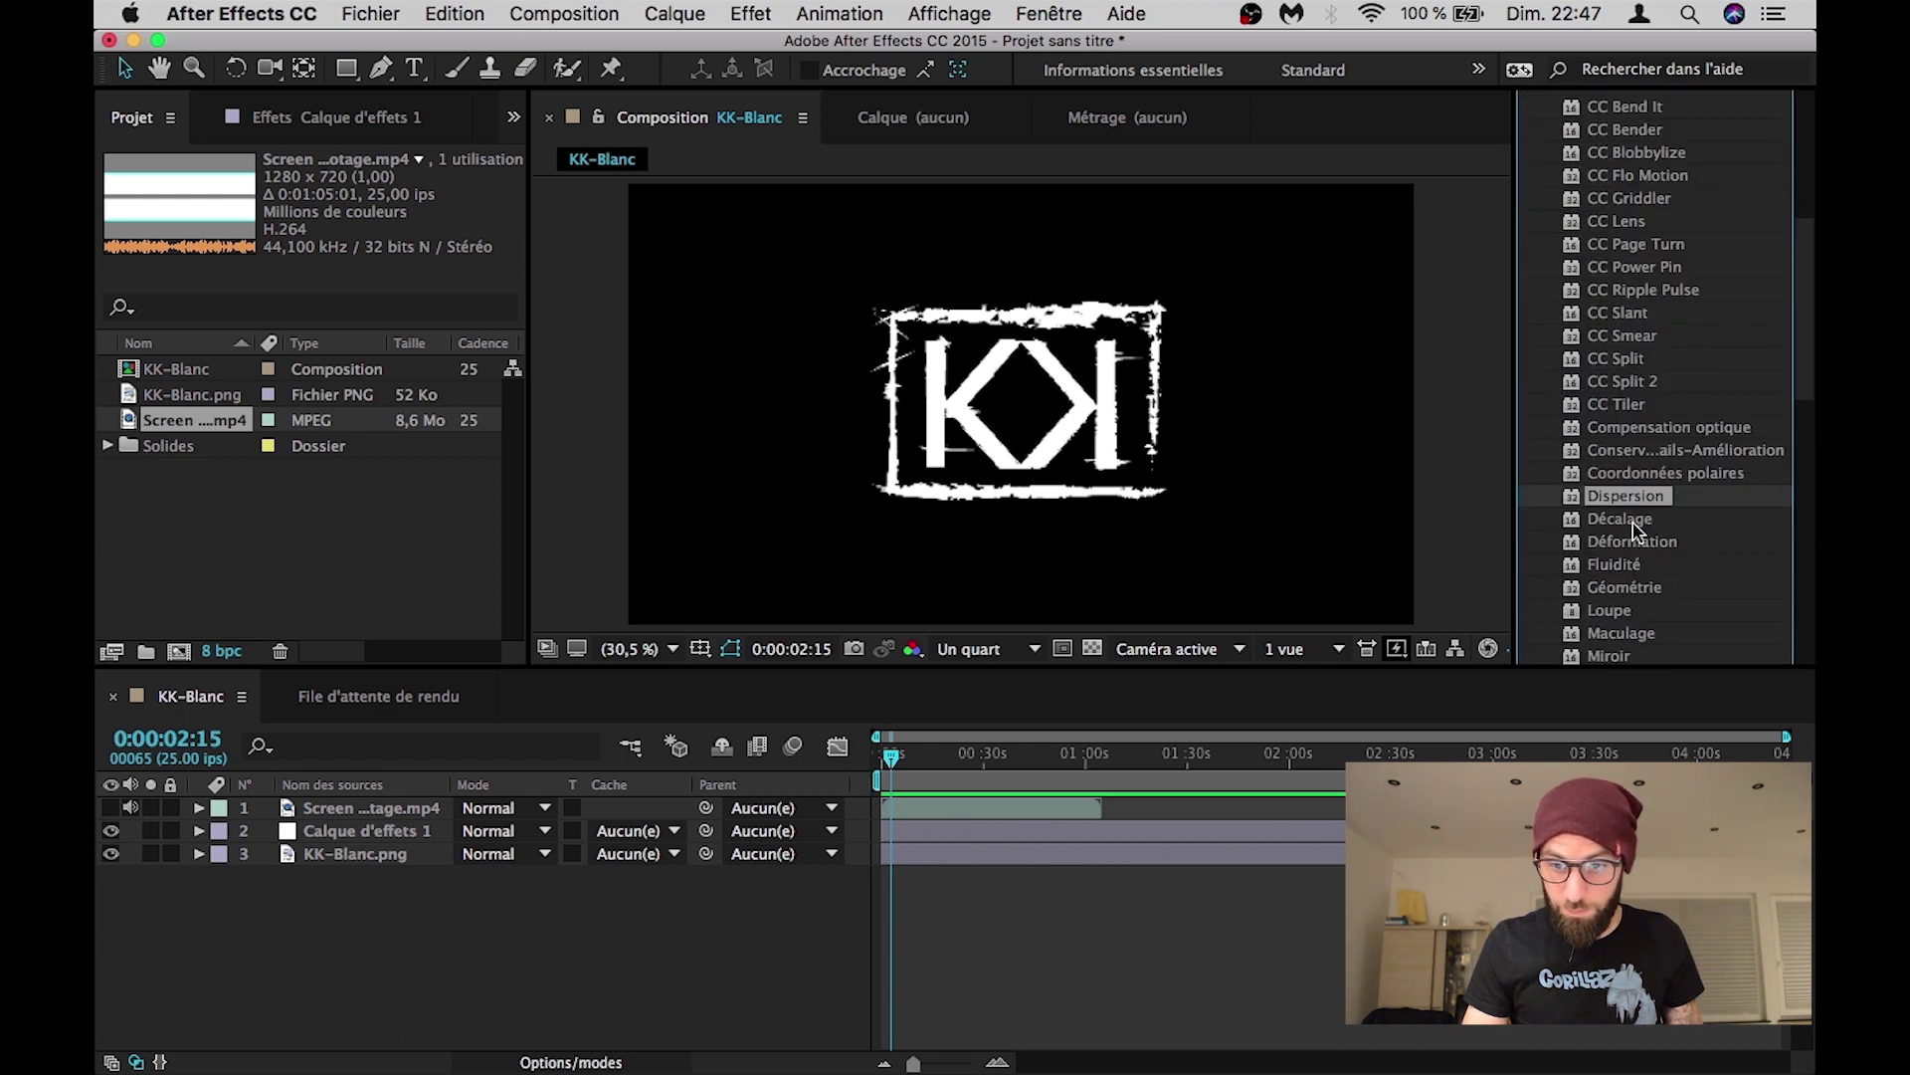
pyautogui.moveTo(1631, 498); pyautogui.dragTo(368, 832)
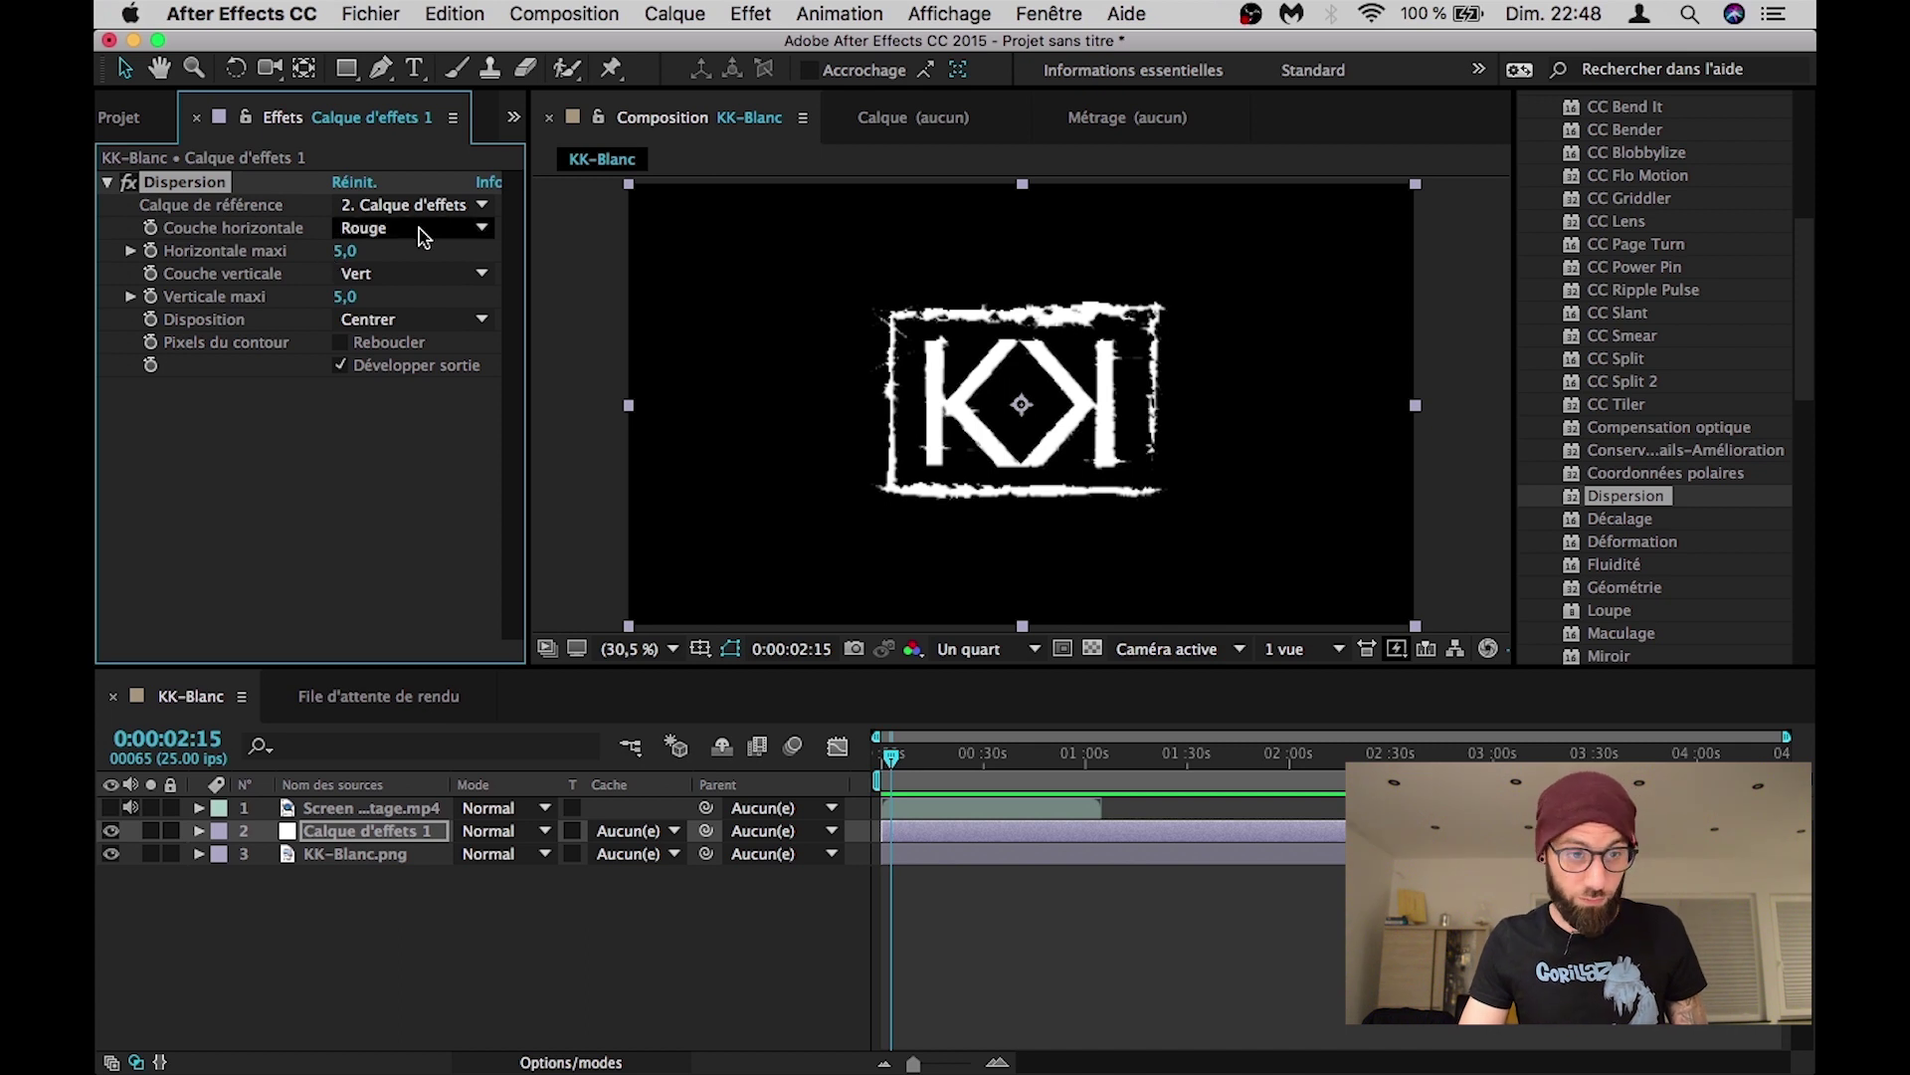
# Step: Set the Dispersion reference layer to Screen Glitch, preview the distortion, and return the playhead to 0:00:00:00
pyautogui.click(482, 204)
pyautogui.click(466, 275)
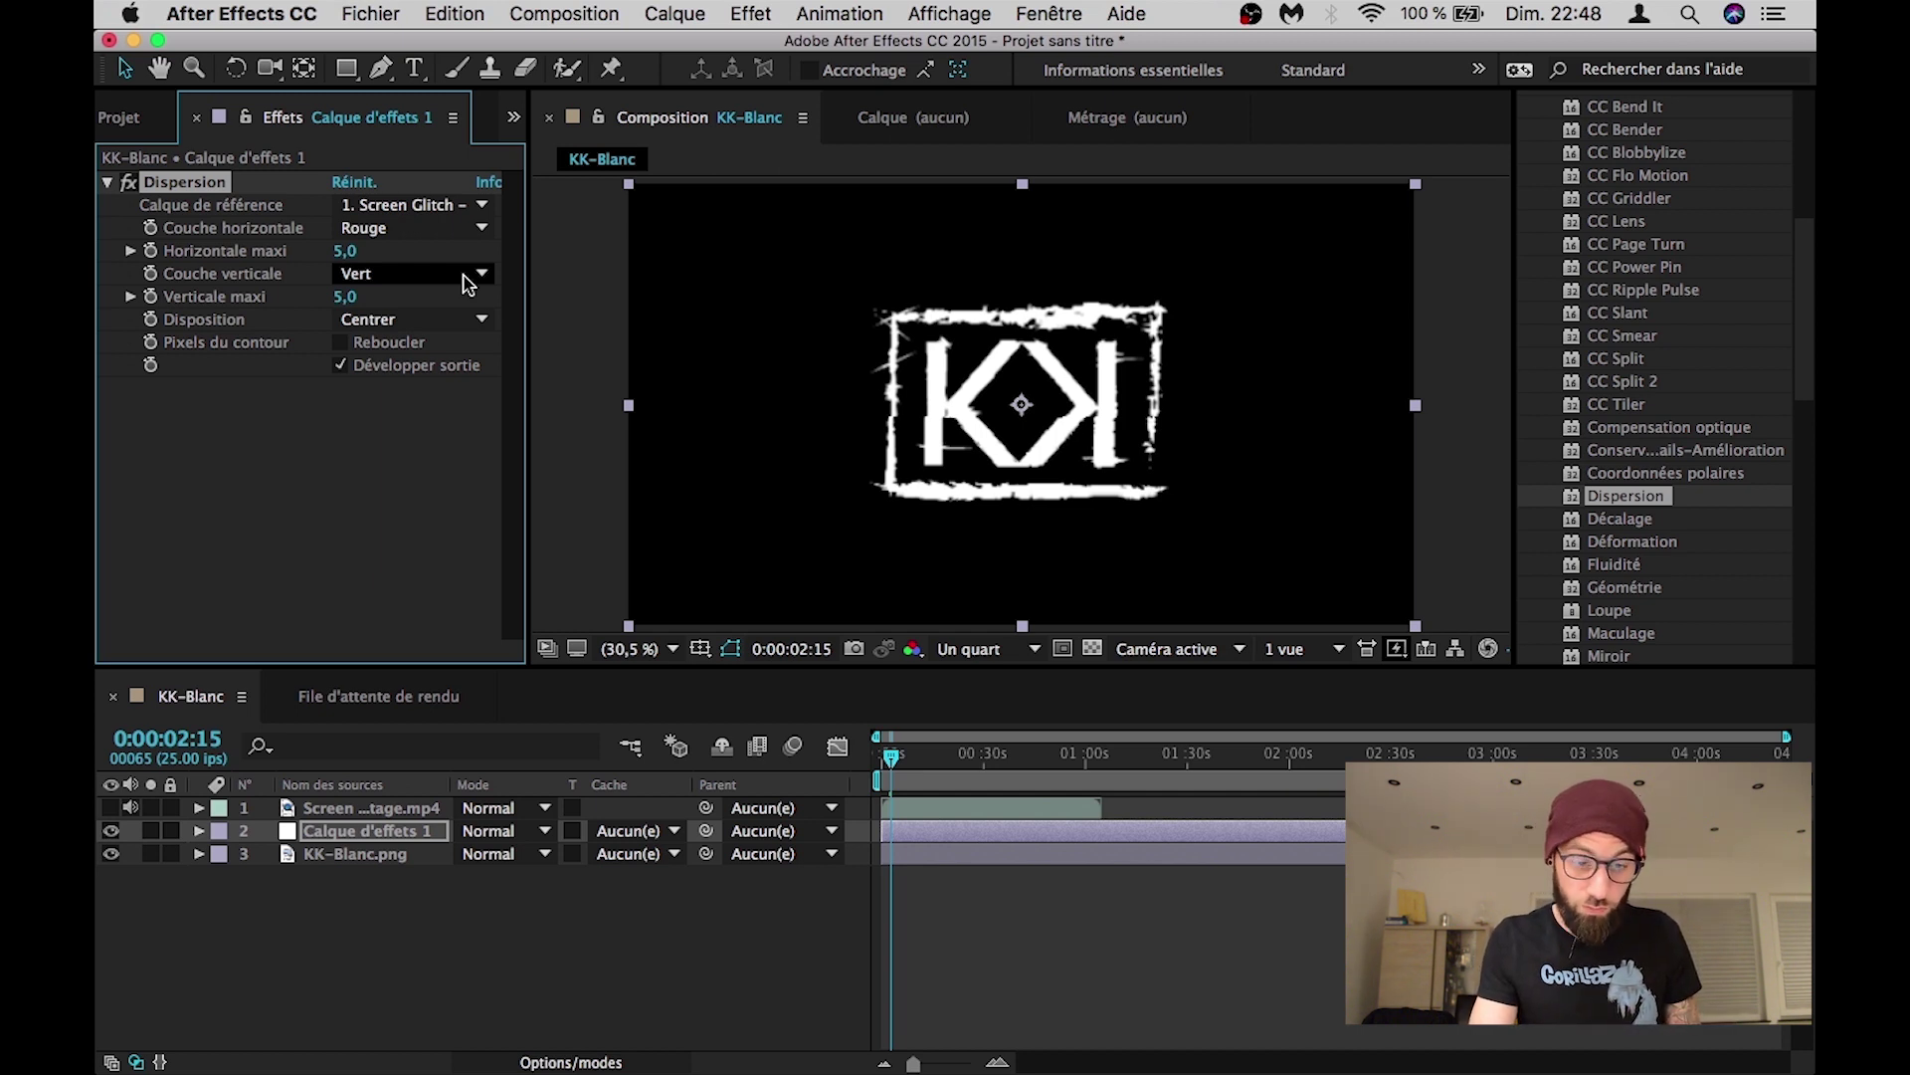
pyautogui.press('space')
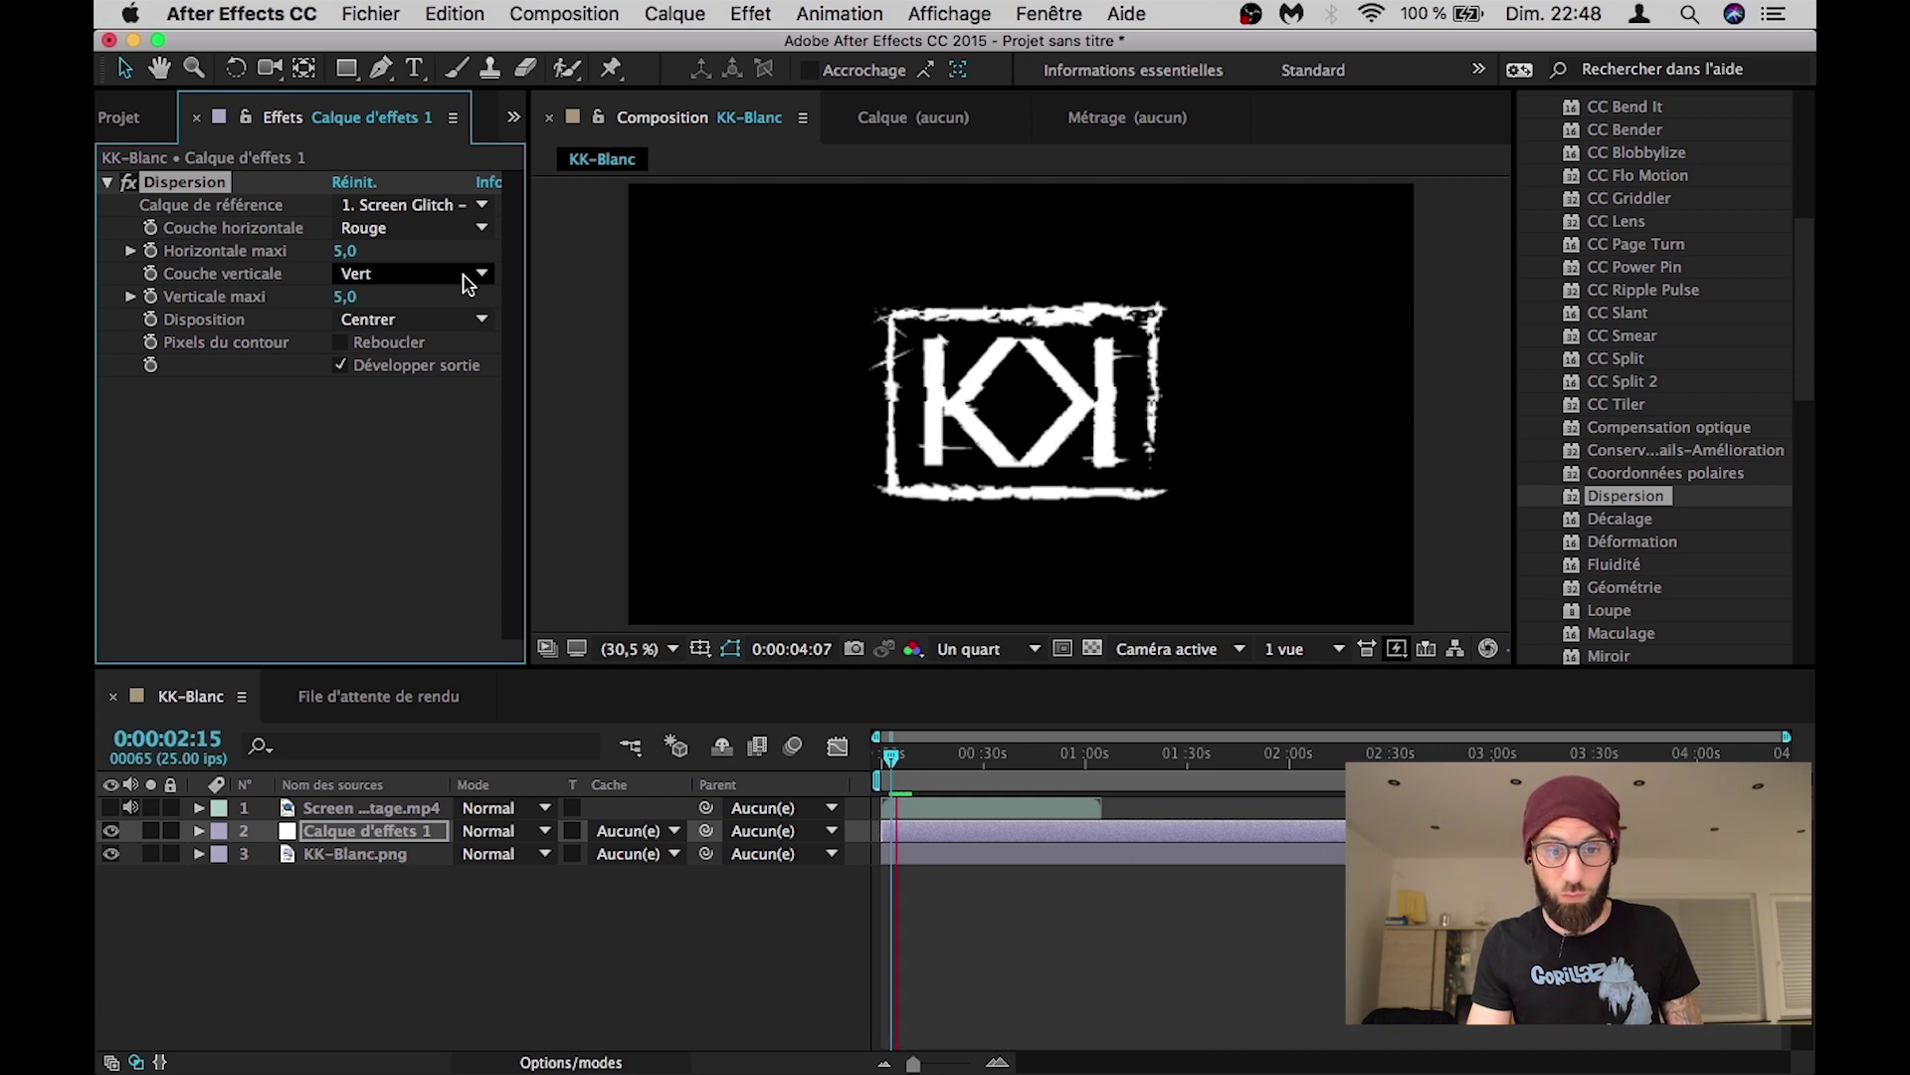
pyautogui.press('space')
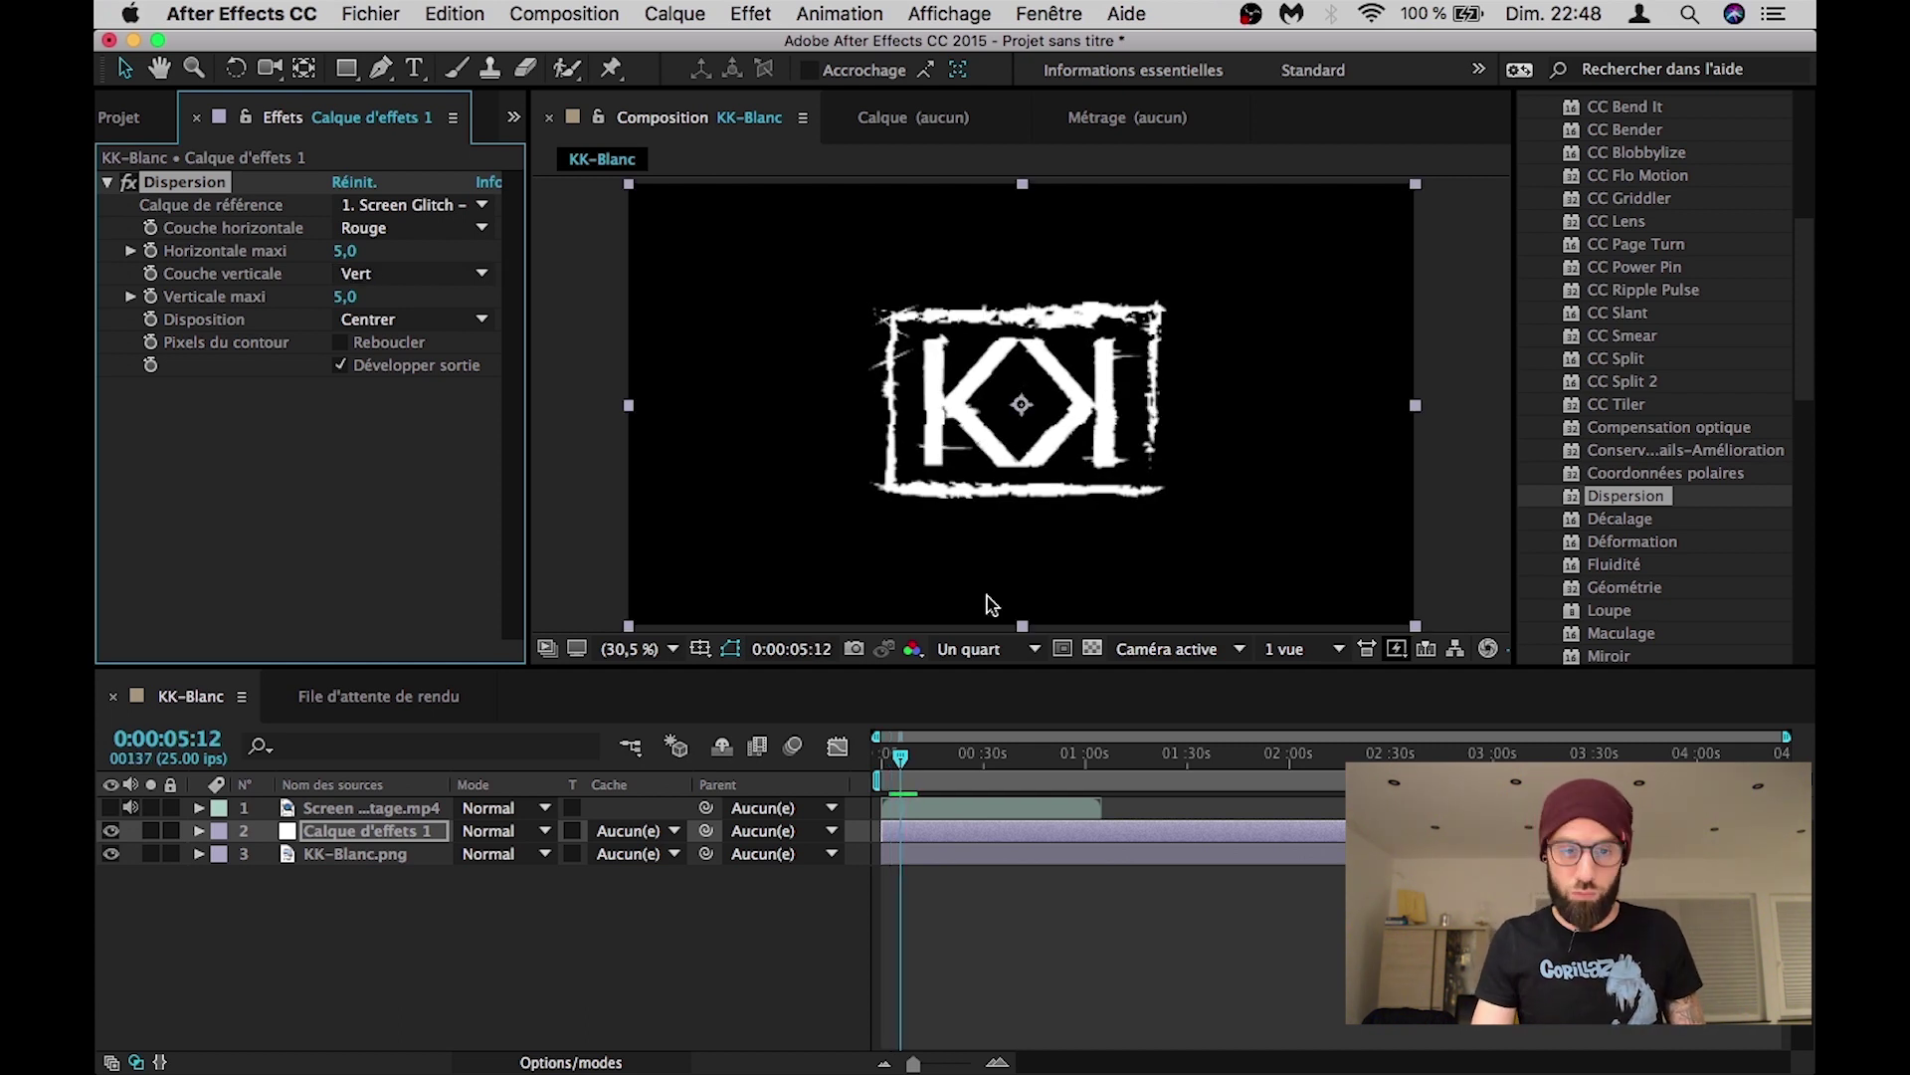
pyautogui.moveTo(900, 759); pyautogui.dragTo(841, 766)
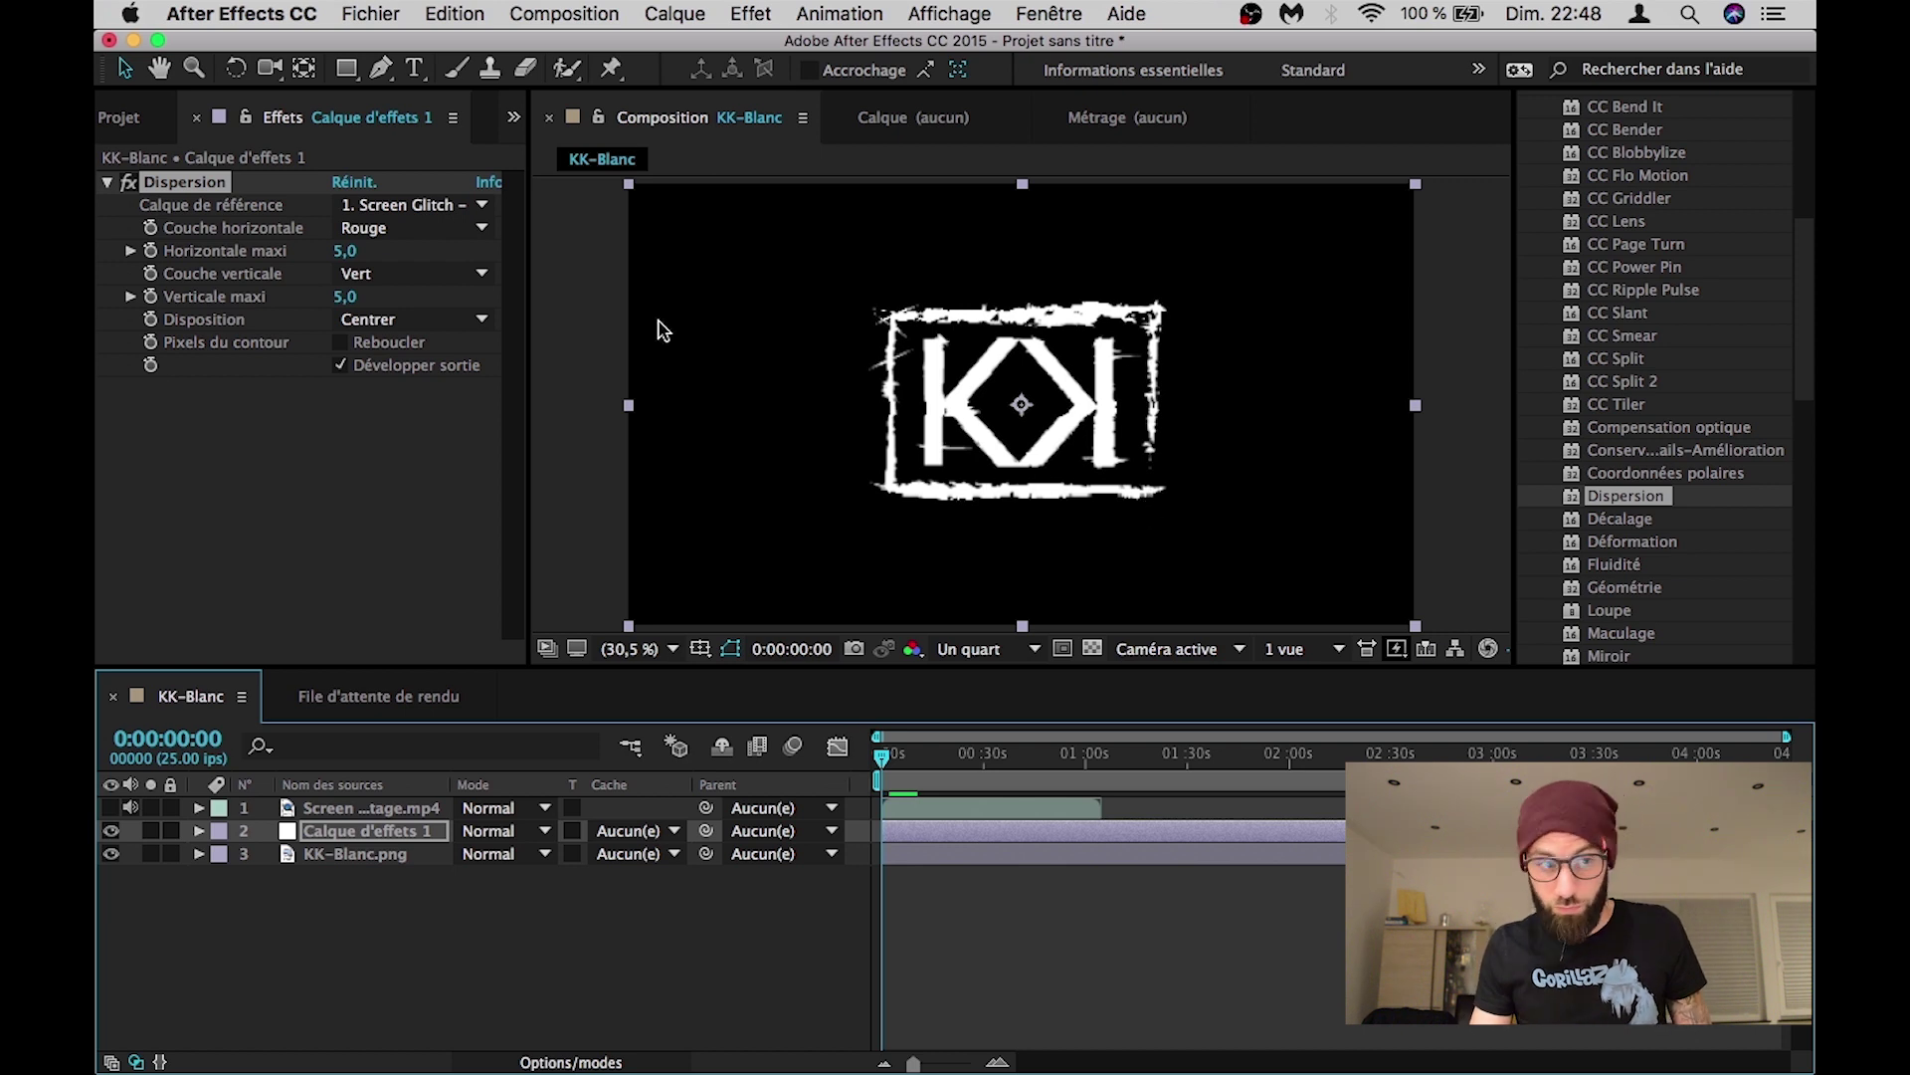
# Step: Set Dispersion's Horizontale maxi to 74 and Verticale maxi to -45, and preview the glitch
pyautogui.moveTo(345, 252); pyautogui.dragTo(438, 255)
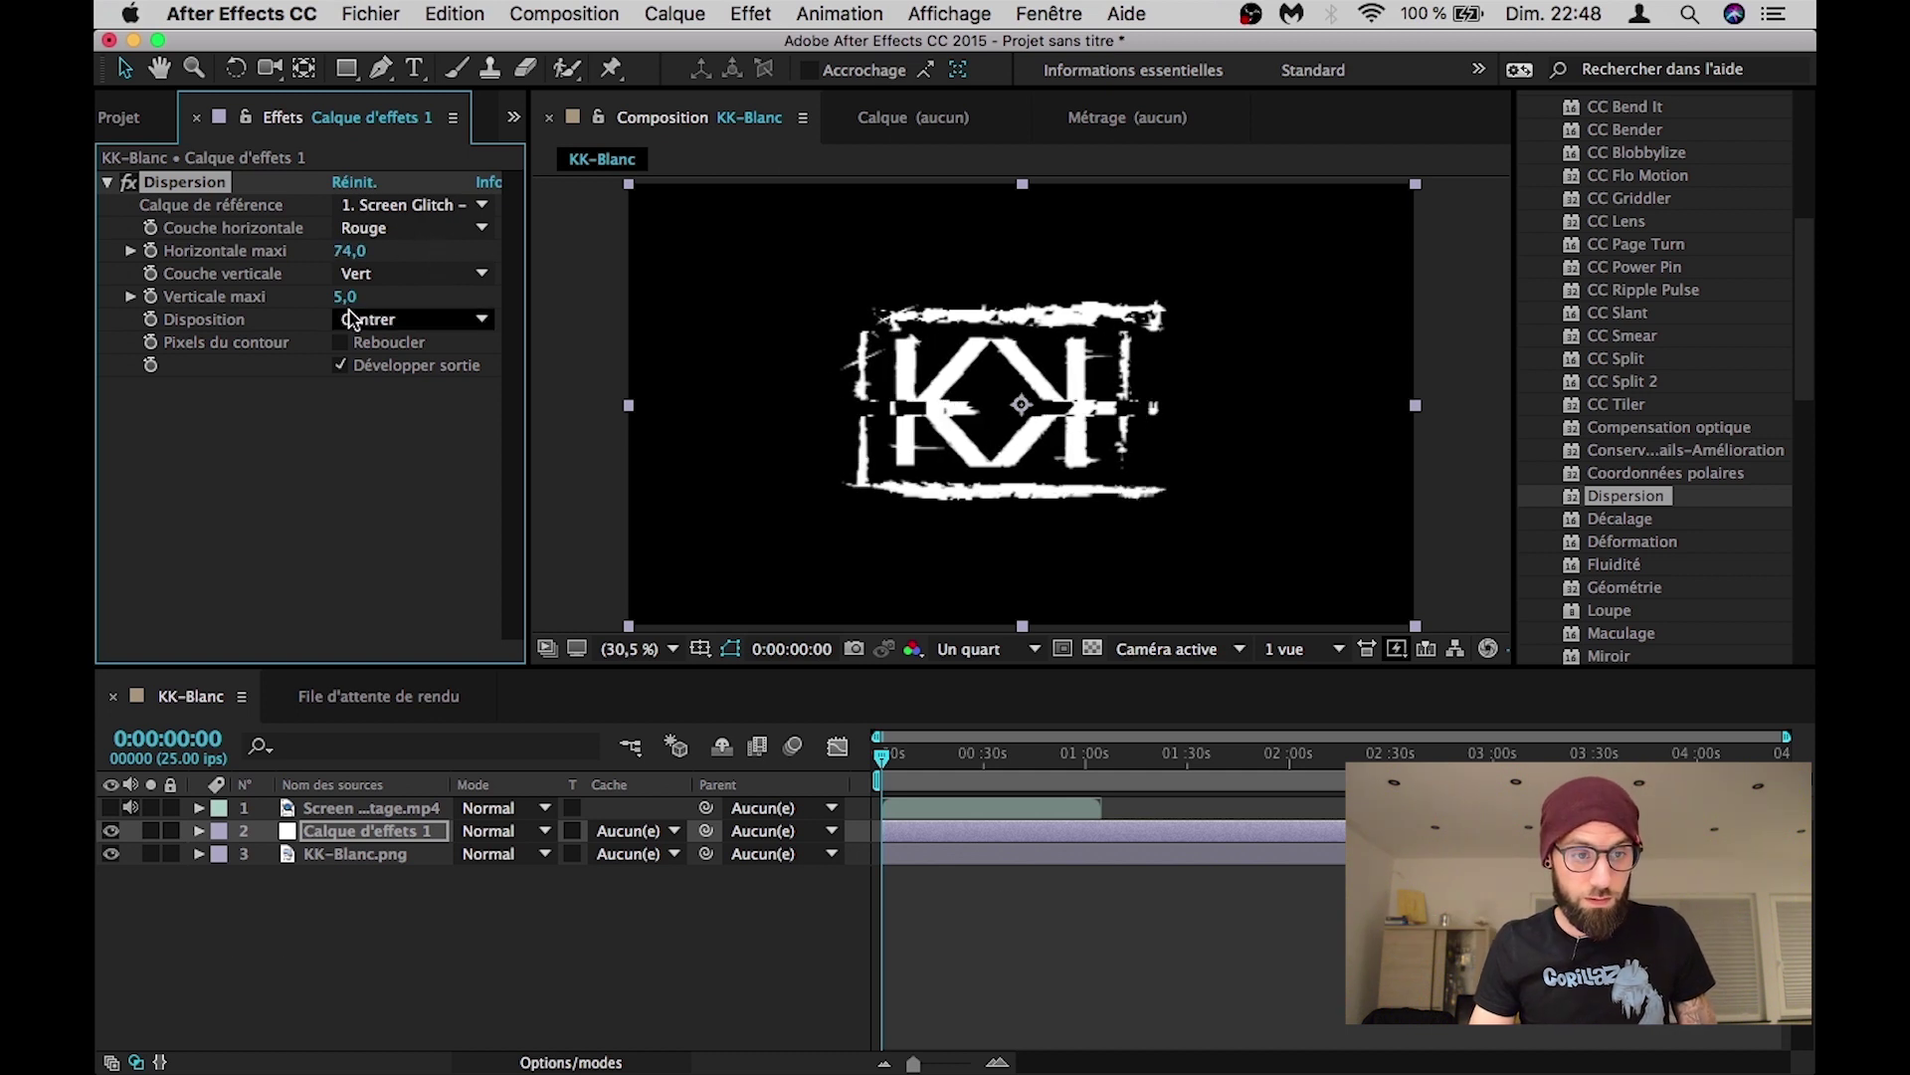
pyautogui.moveTo(344, 298); pyautogui.dragTo(295, 316)
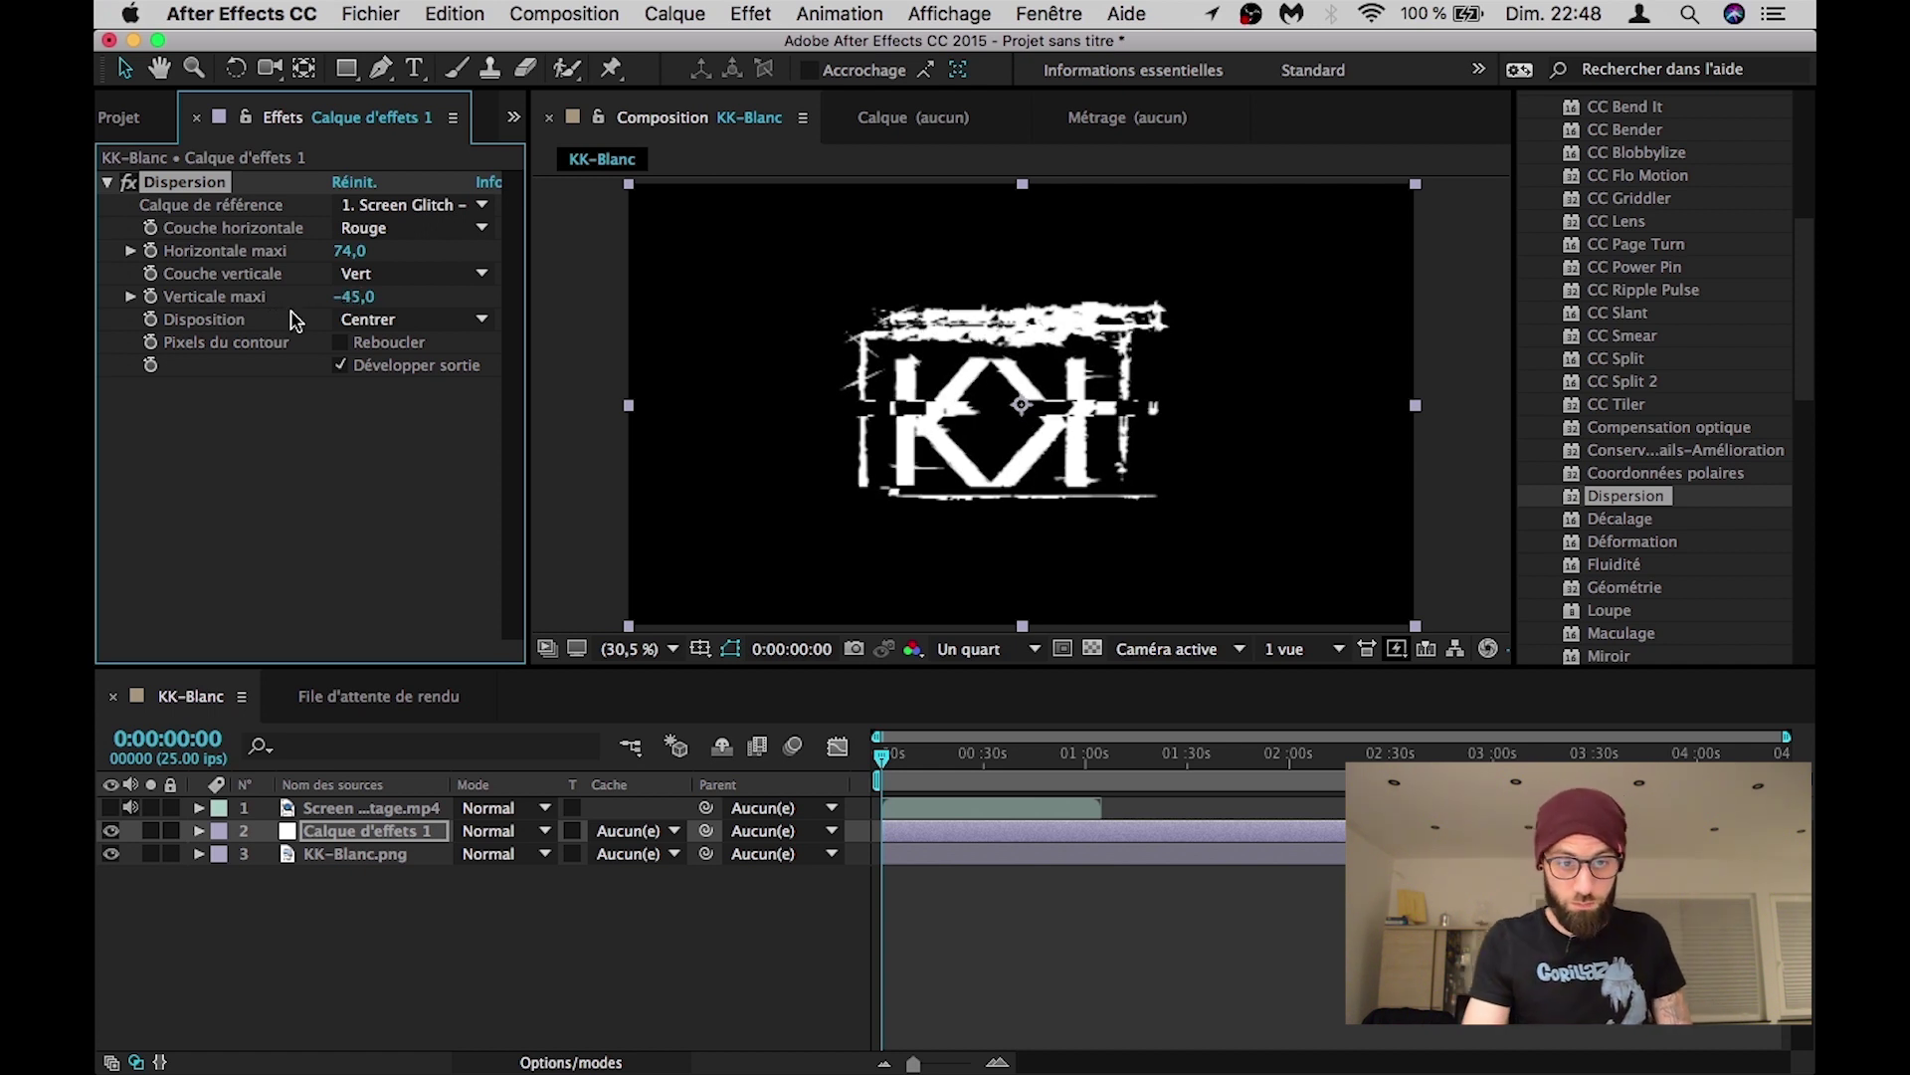
pyautogui.press('space')
pyautogui.press('space')
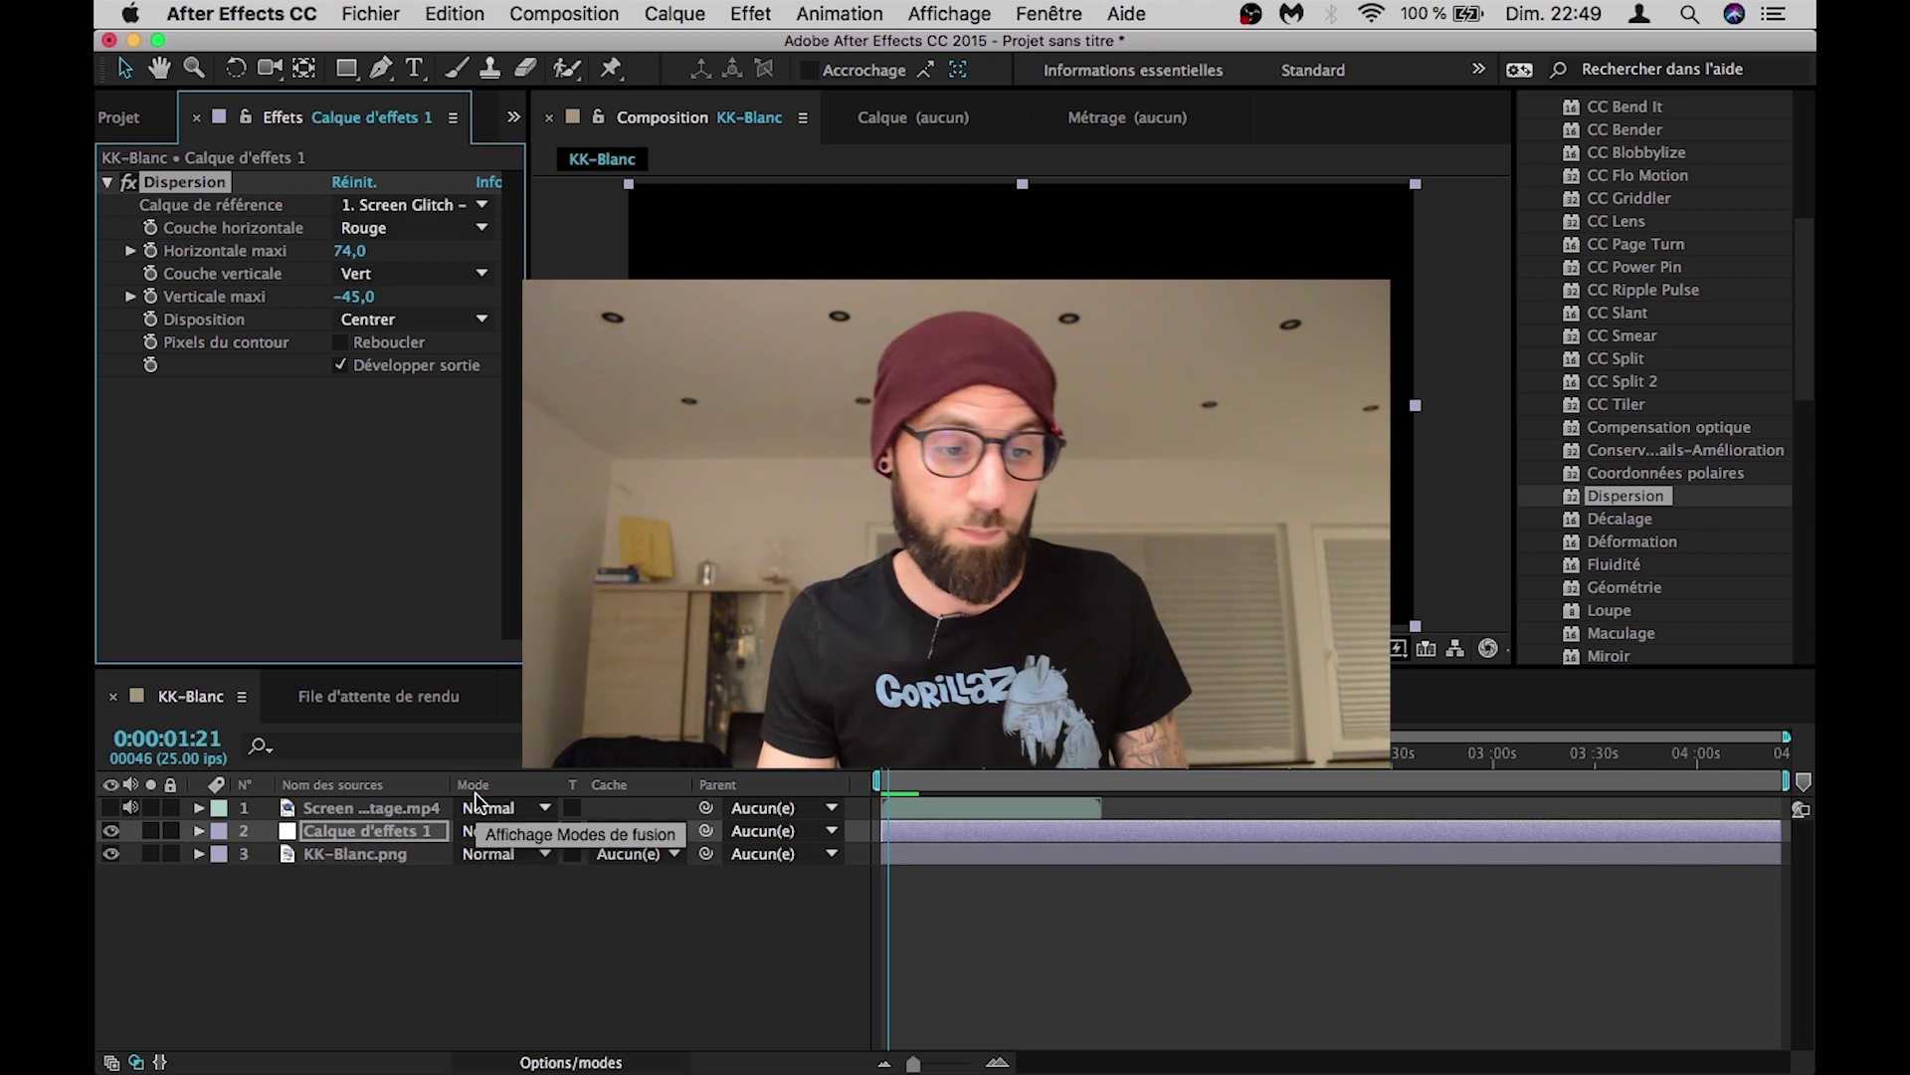
# Step: Duplicate the KK-Blanc.png layer twice
pyautogui.click(363, 856)
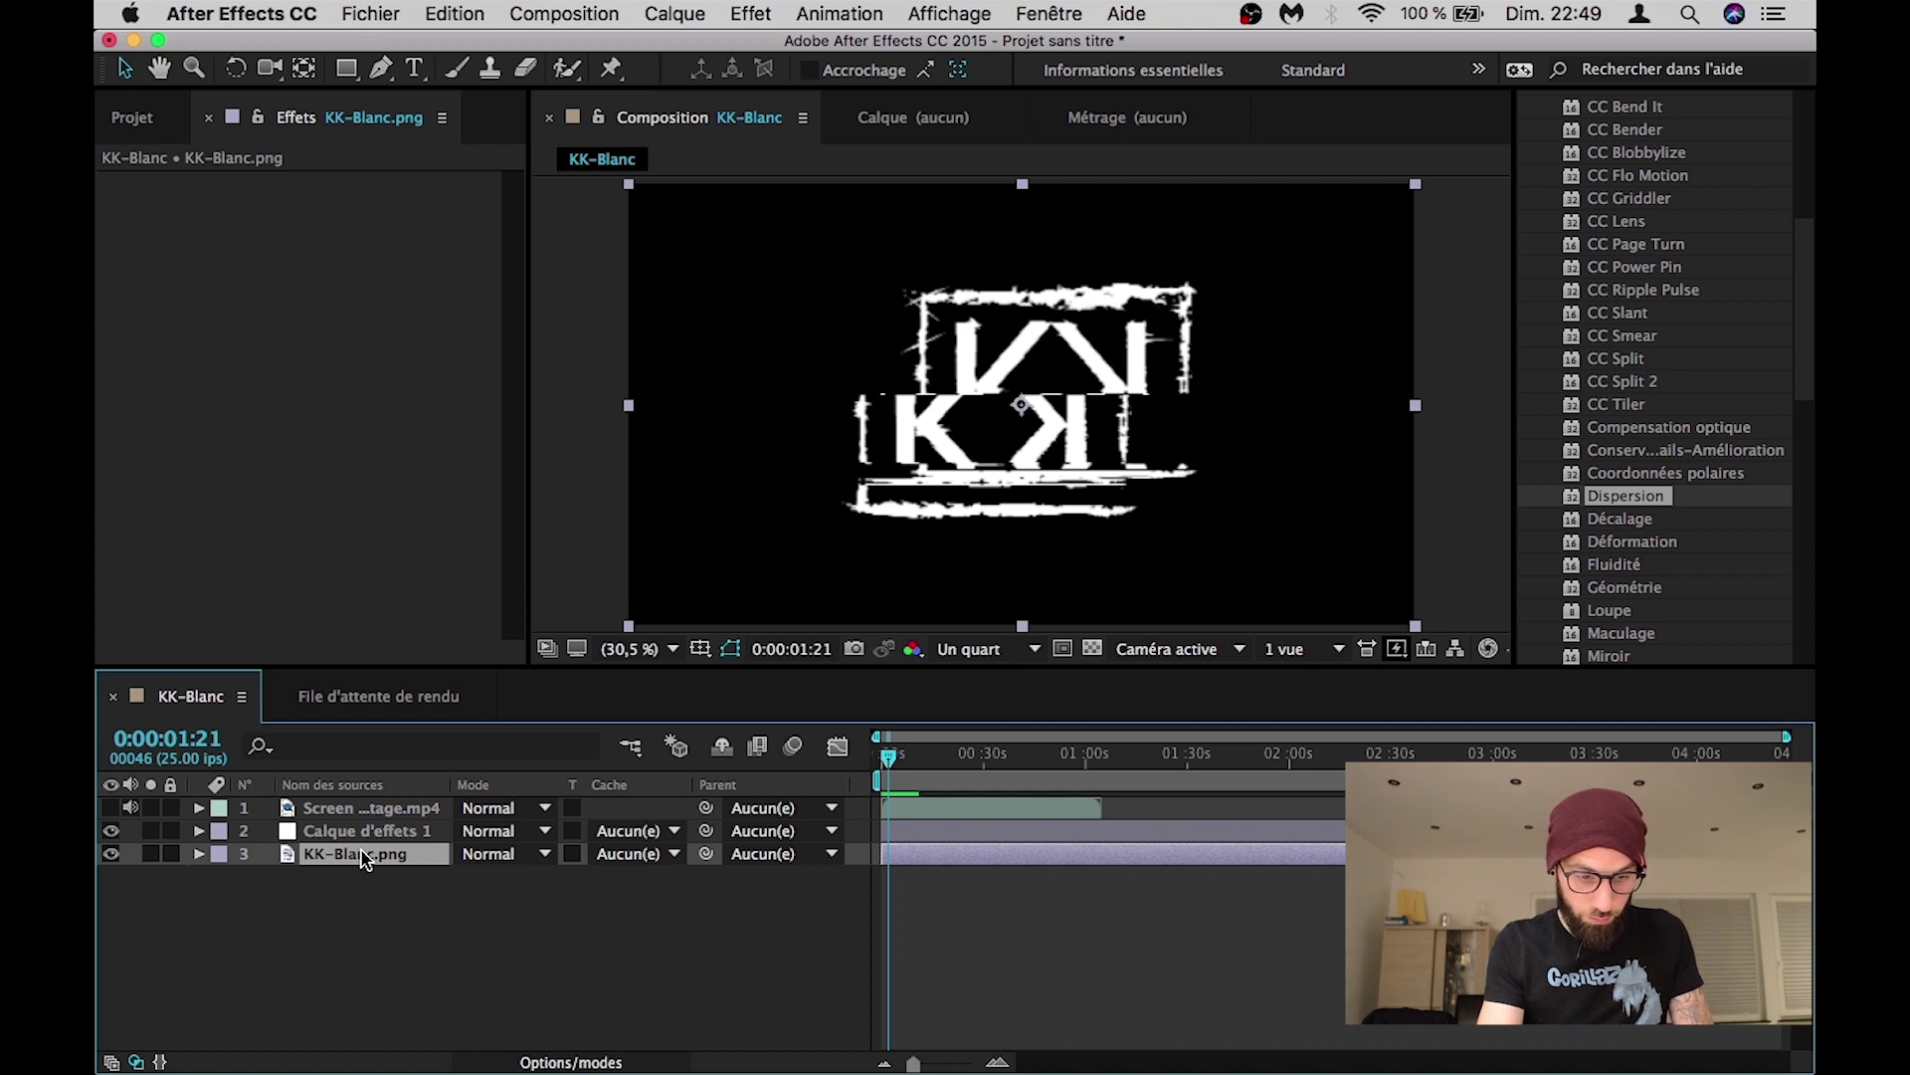
pyautogui.press('super+d')
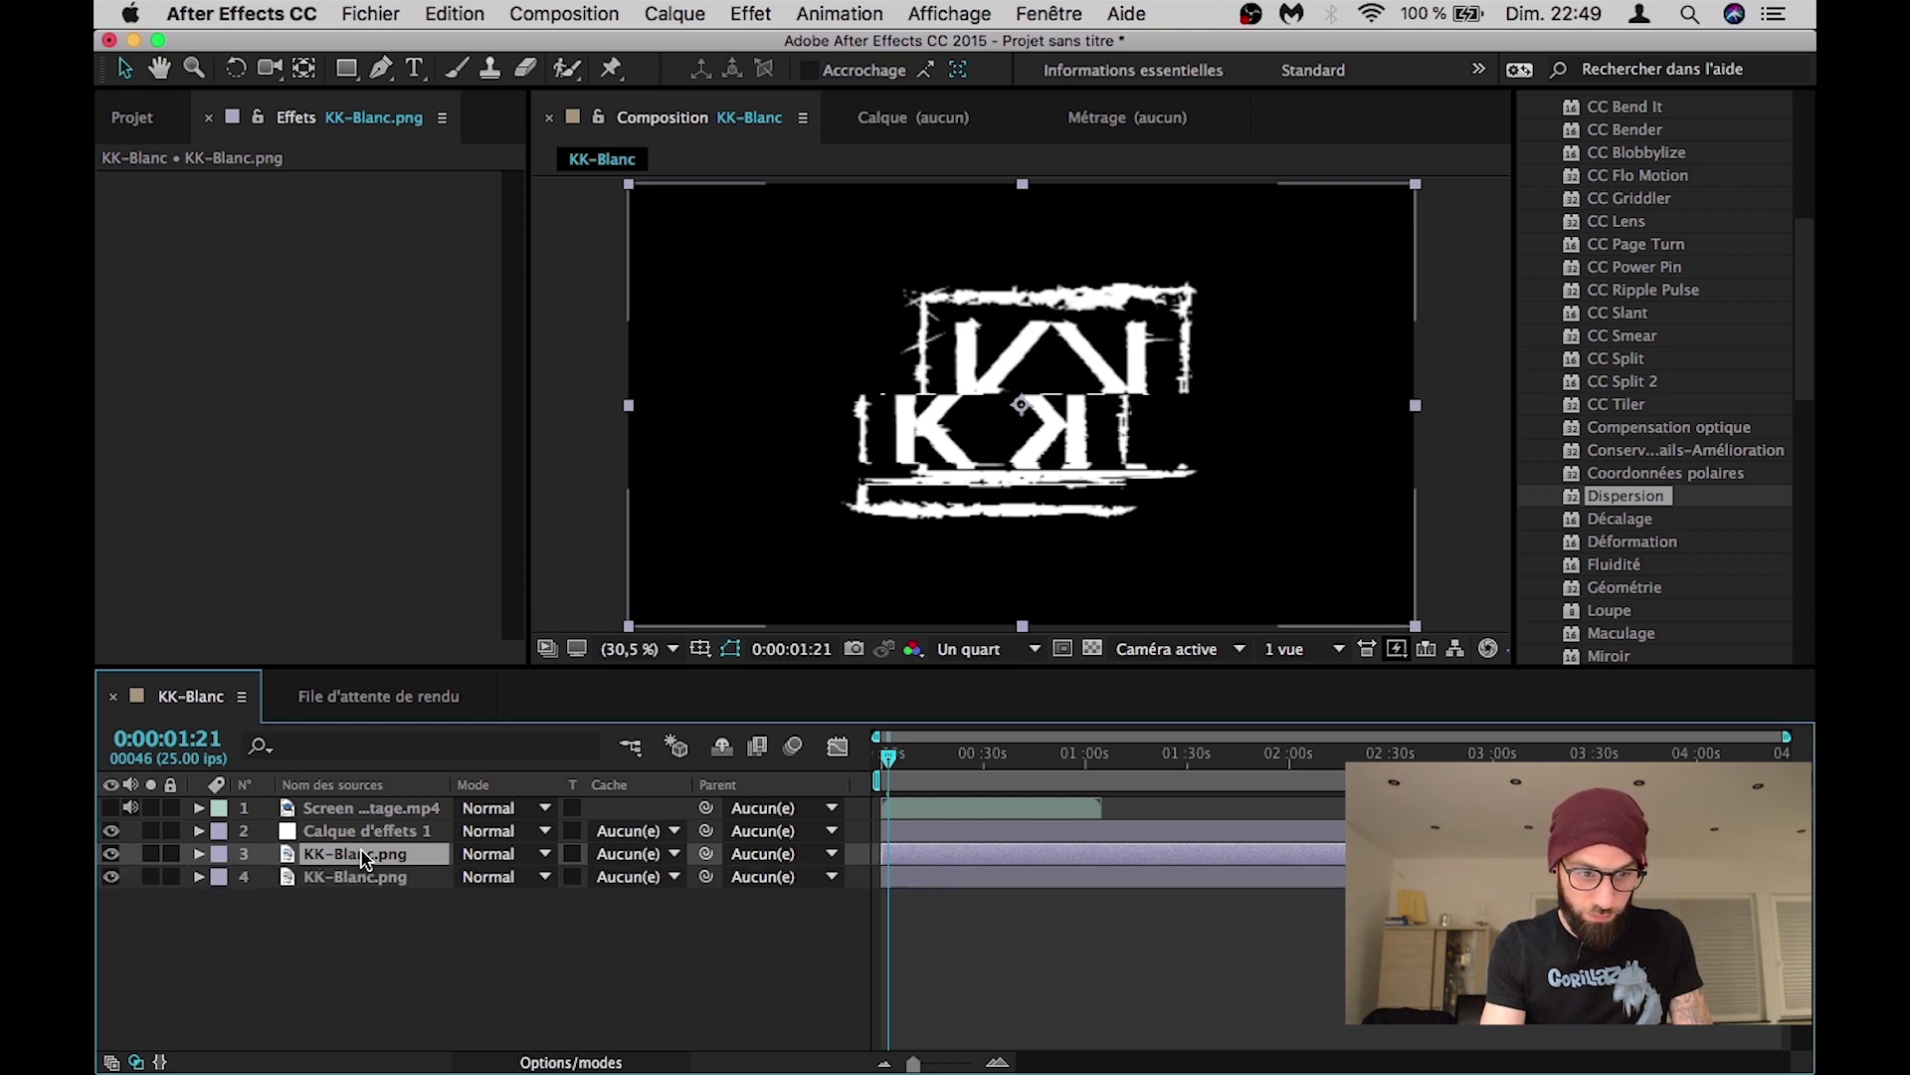
pyautogui.press('super+d')
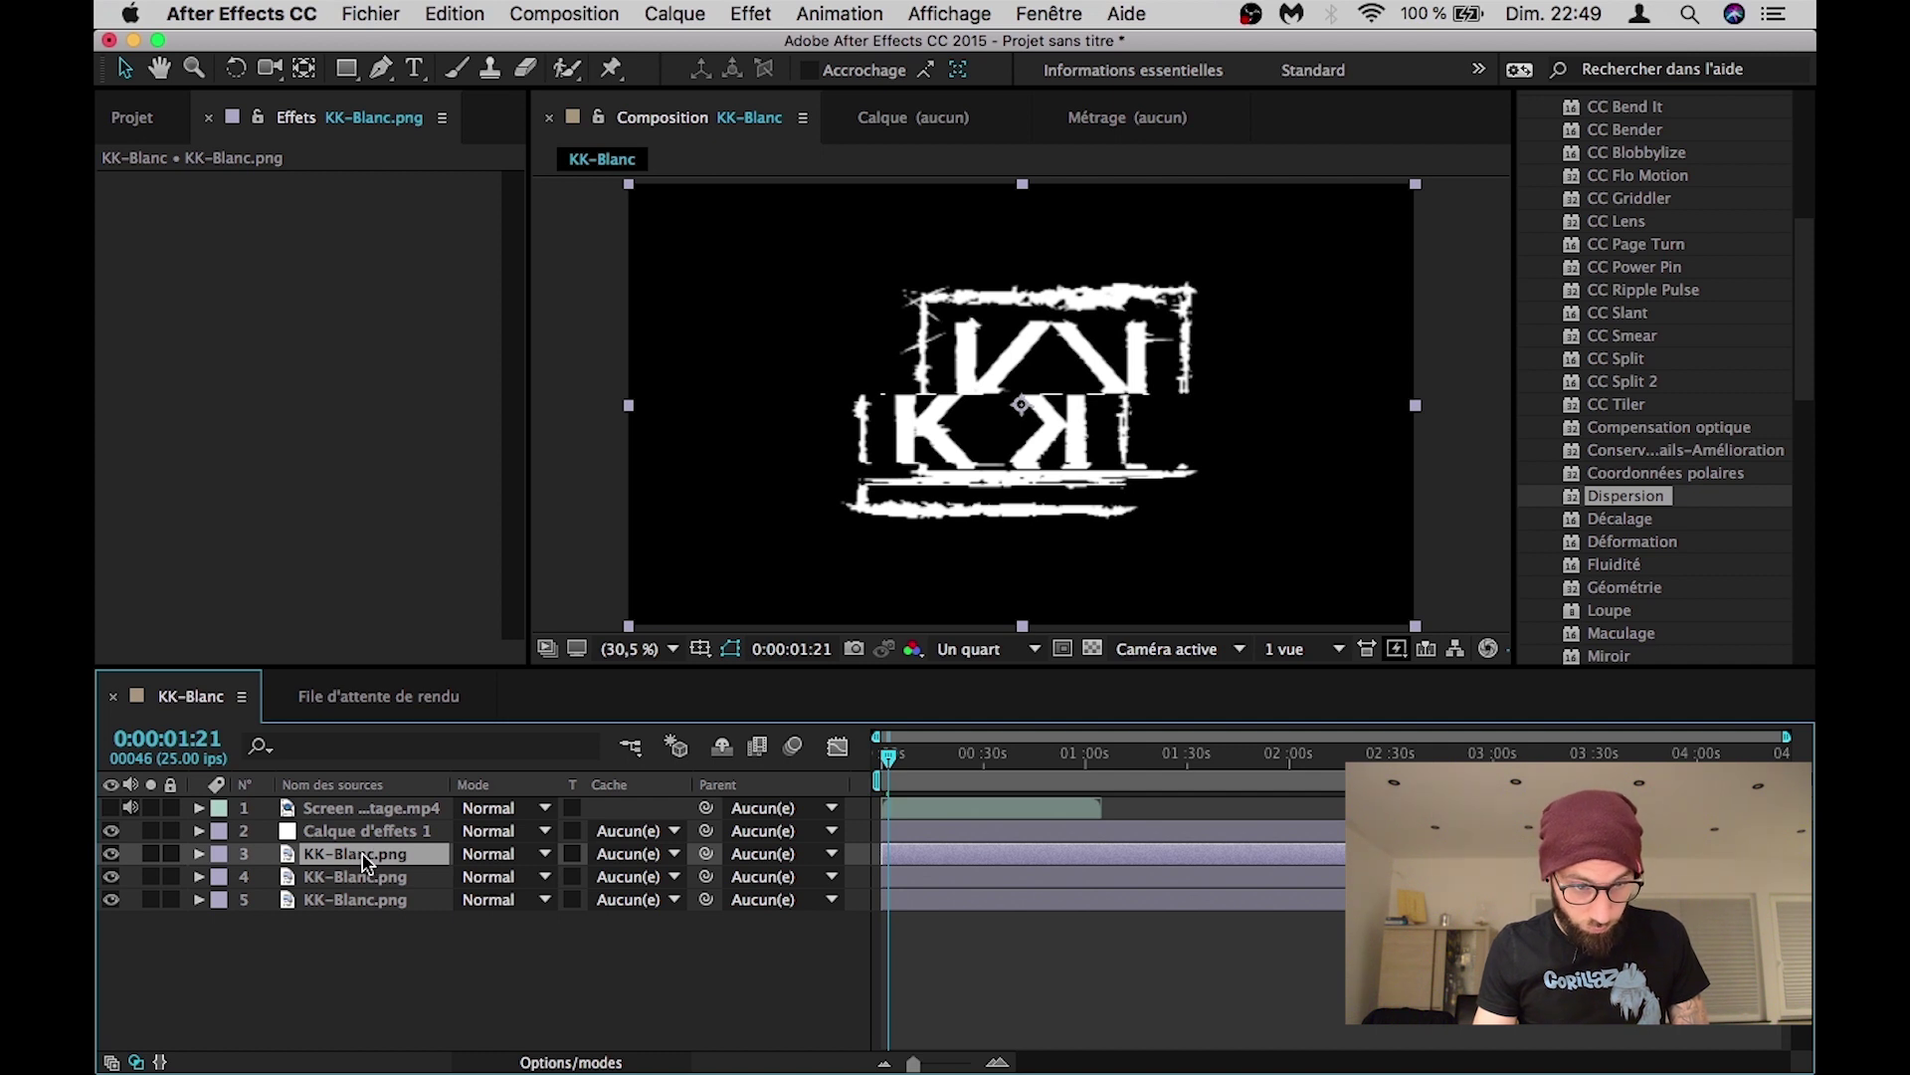
# Step: Rename the uppermost KK-Blanc.png layer as Rouge
pyautogui.rightClick(364, 861)
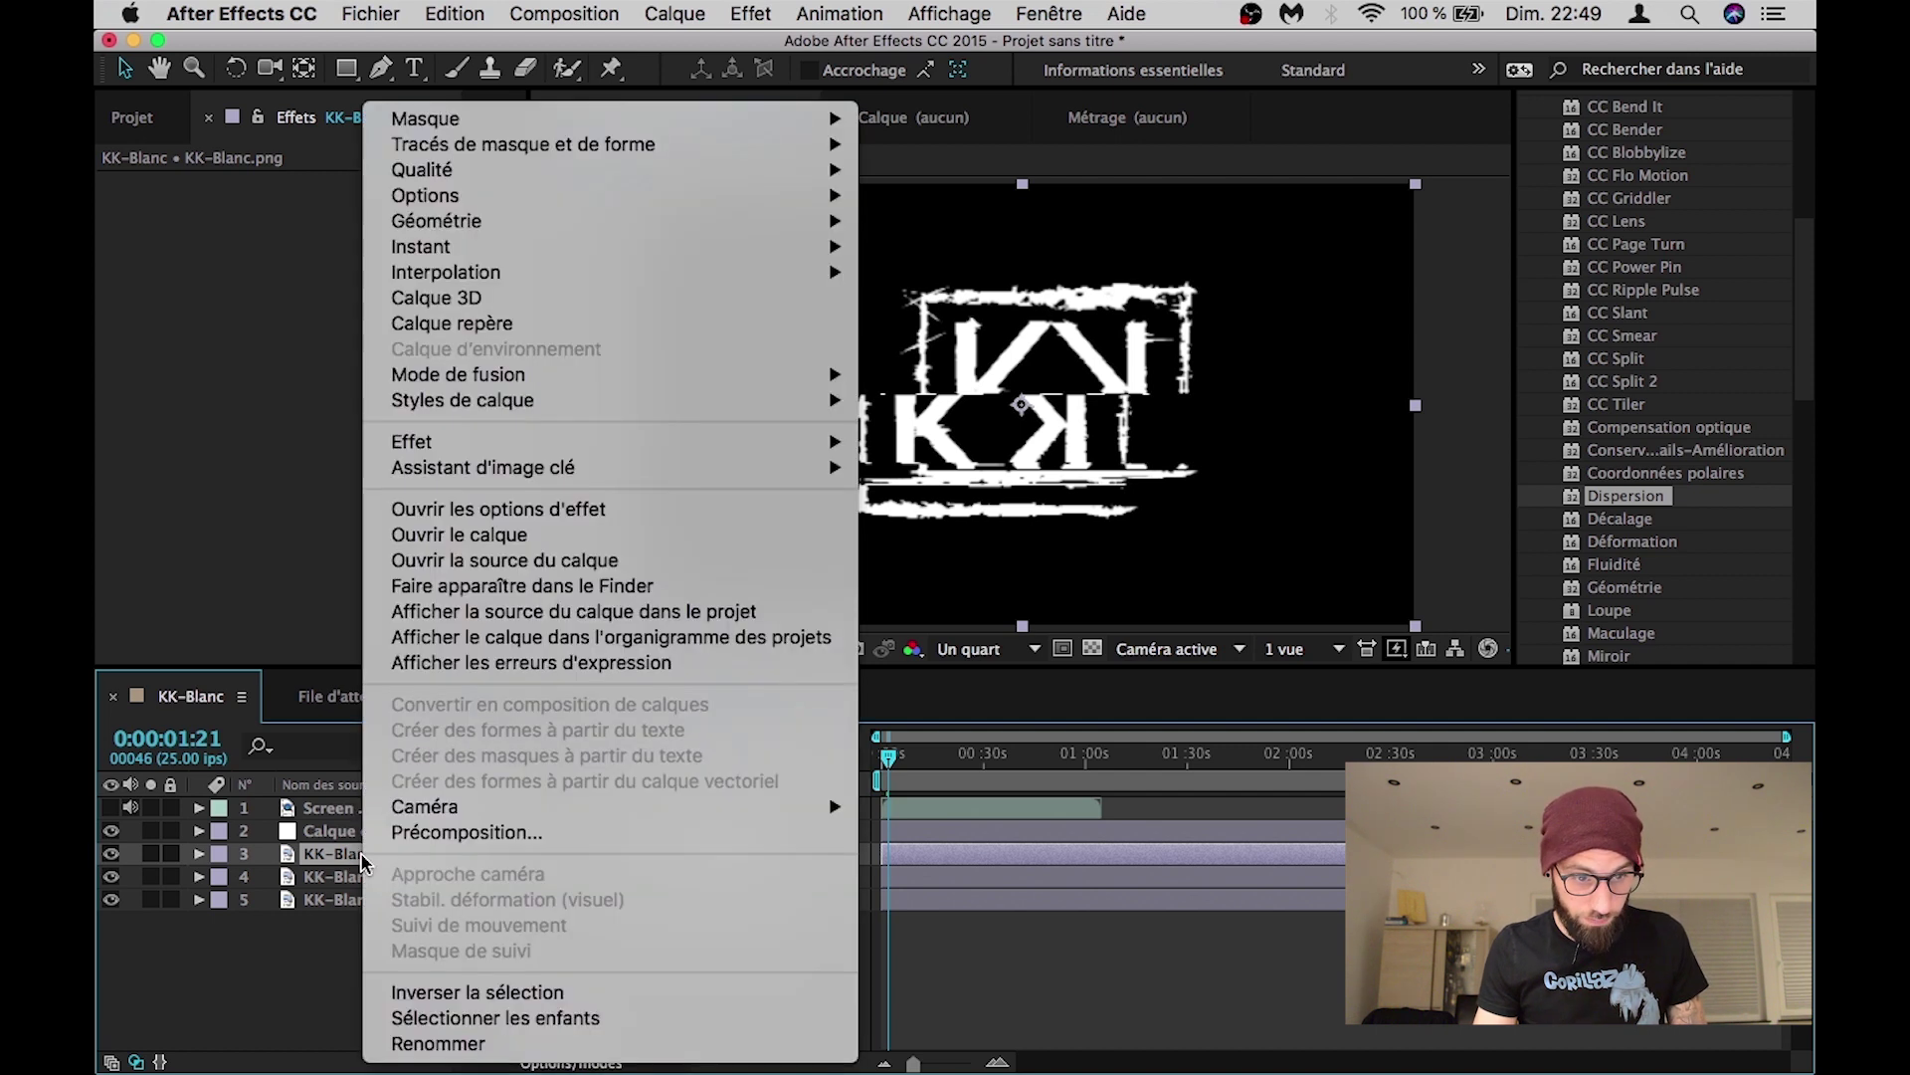
pyautogui.click(477, 1053)
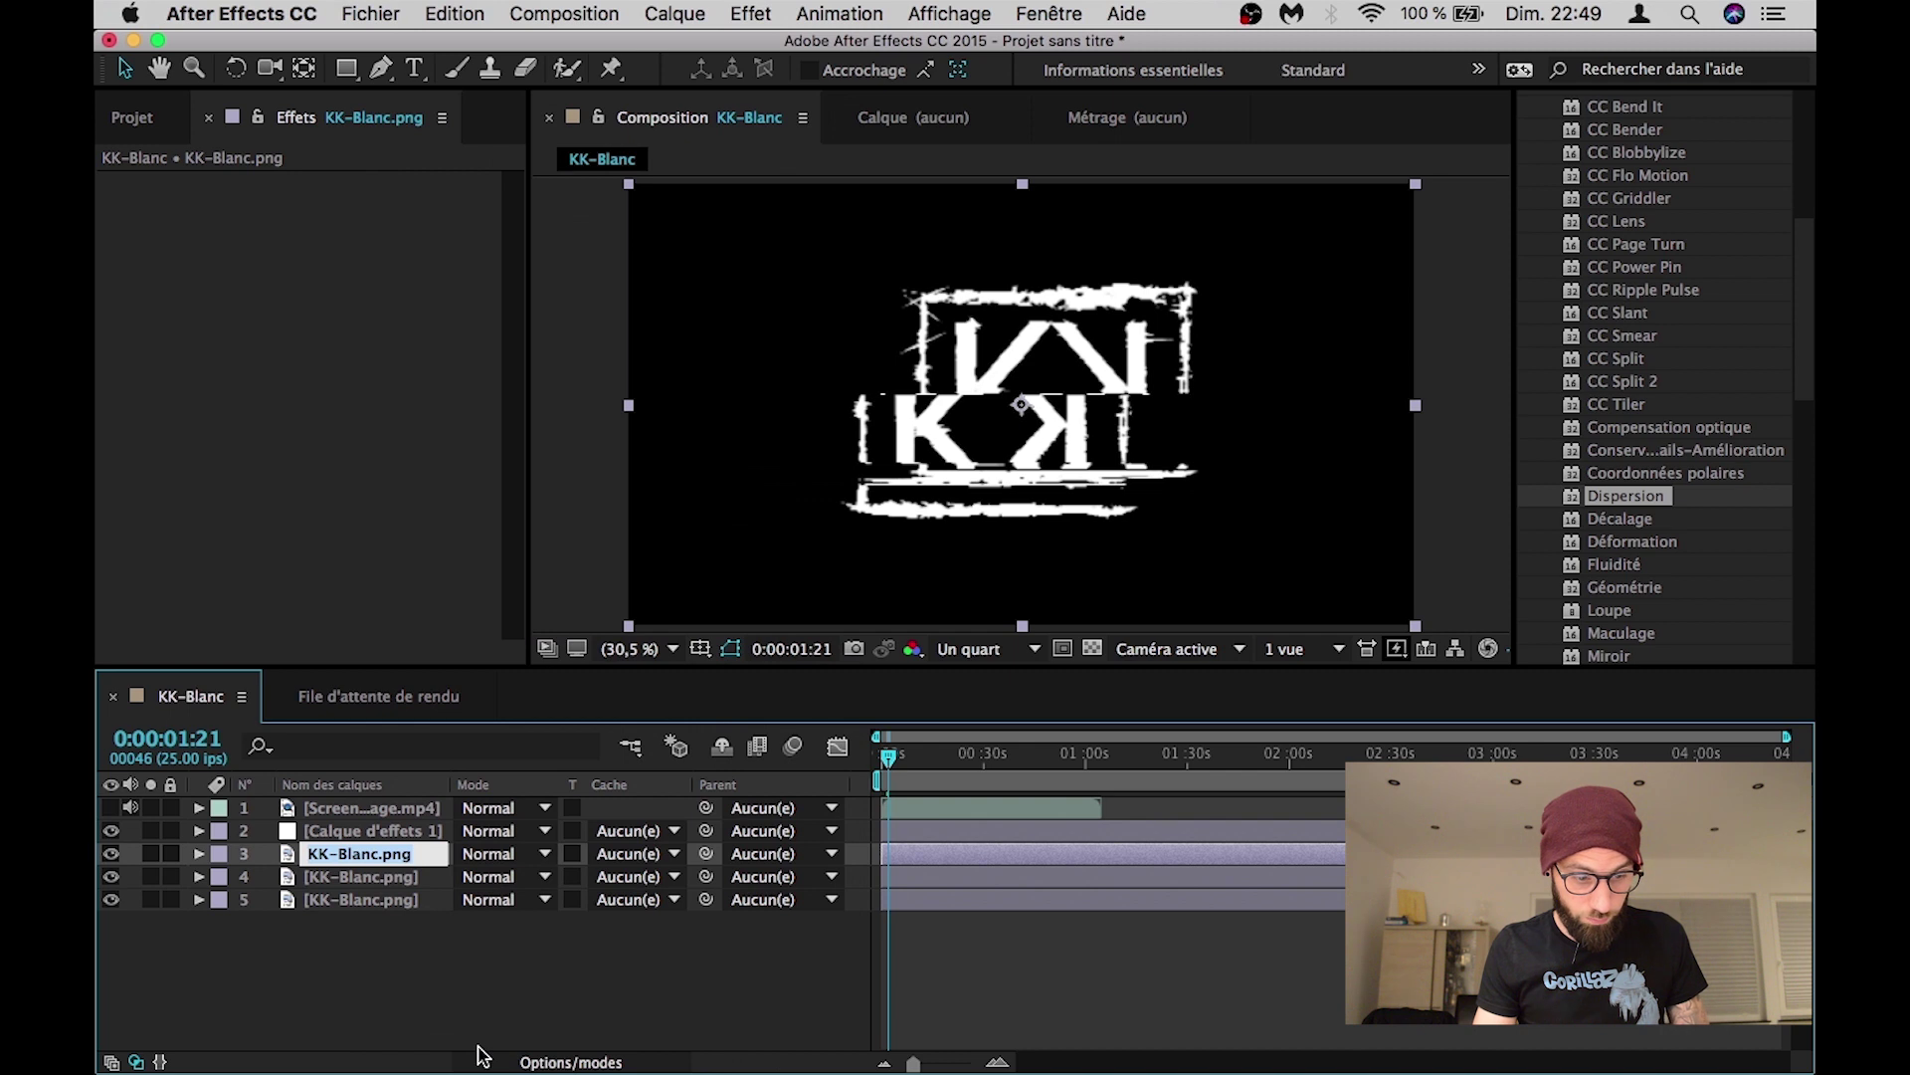
pyautogui.write('R')
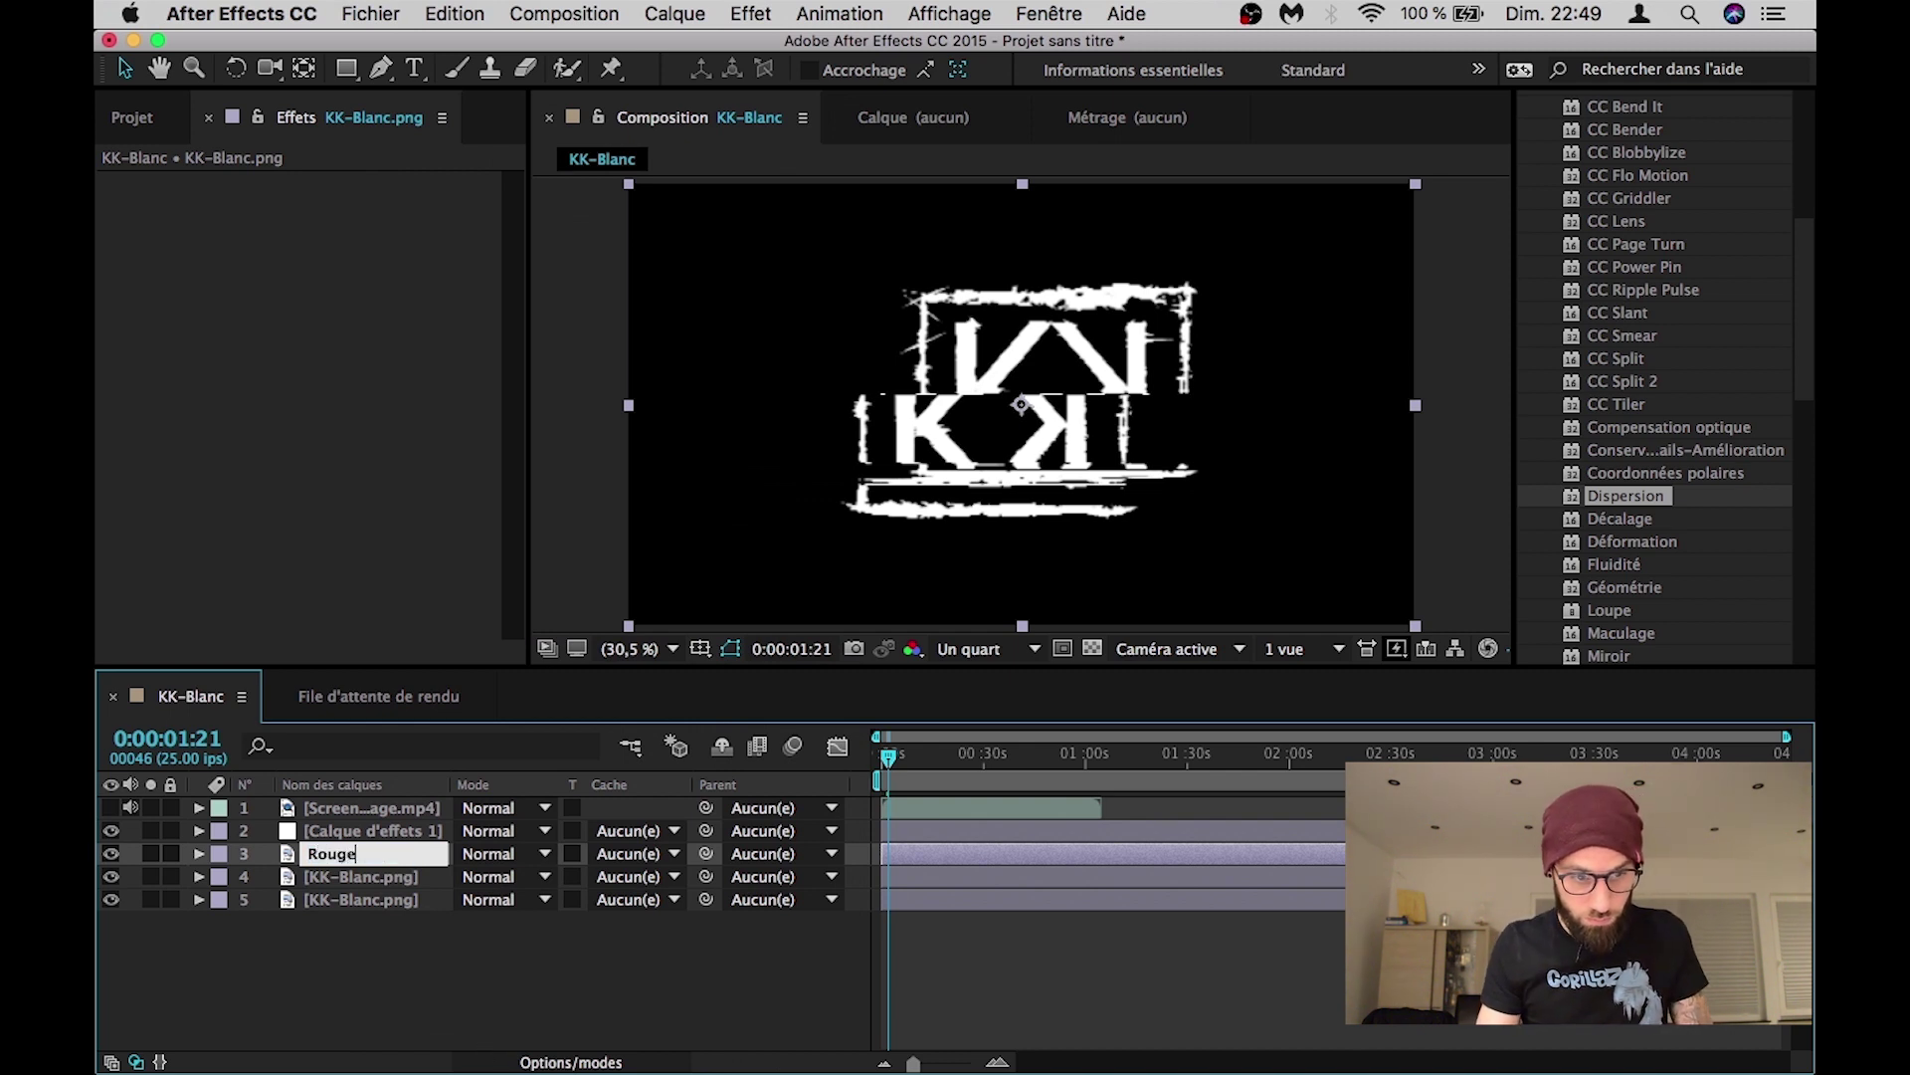
pyautogui.write('ouge')
pyautogui.press('Return')
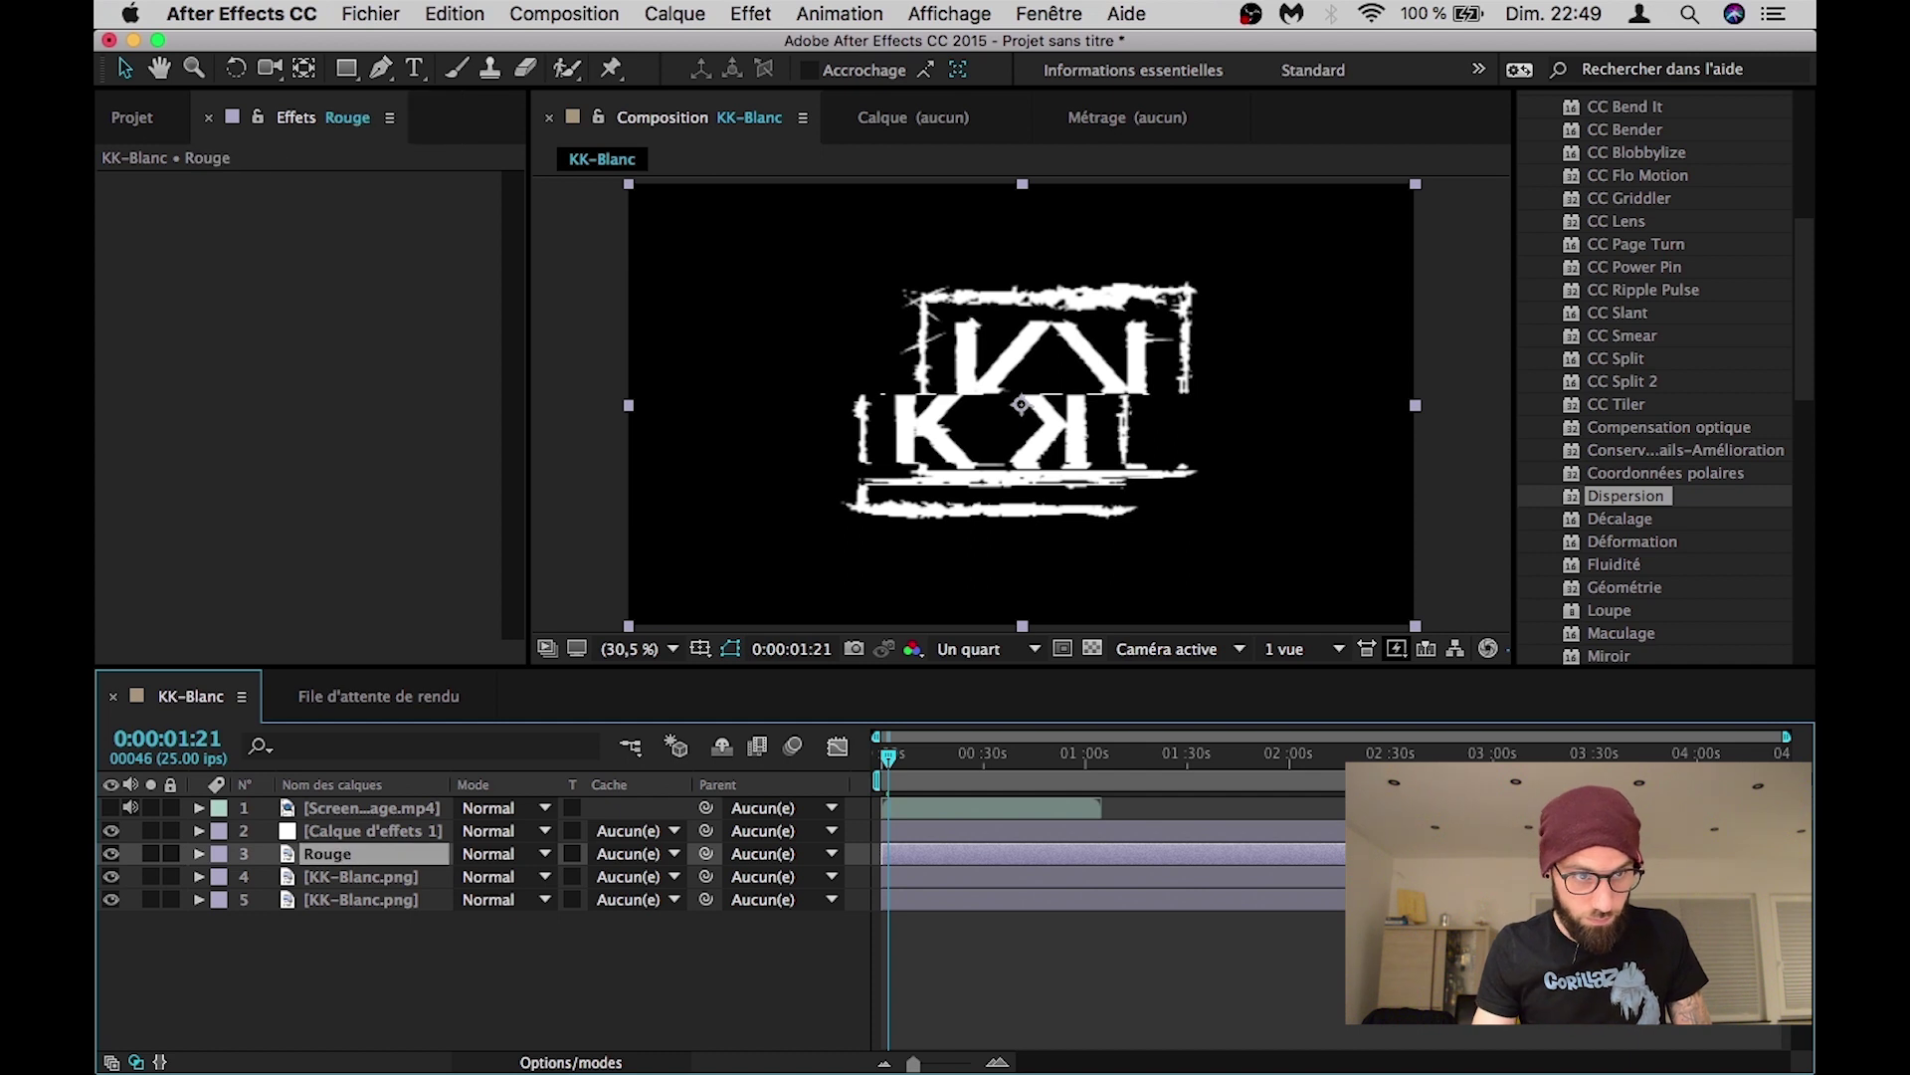
# Step: Rename the KK-Blanc.png layer directly below Rouge as Bleu
pyautogui.click(162, 129)
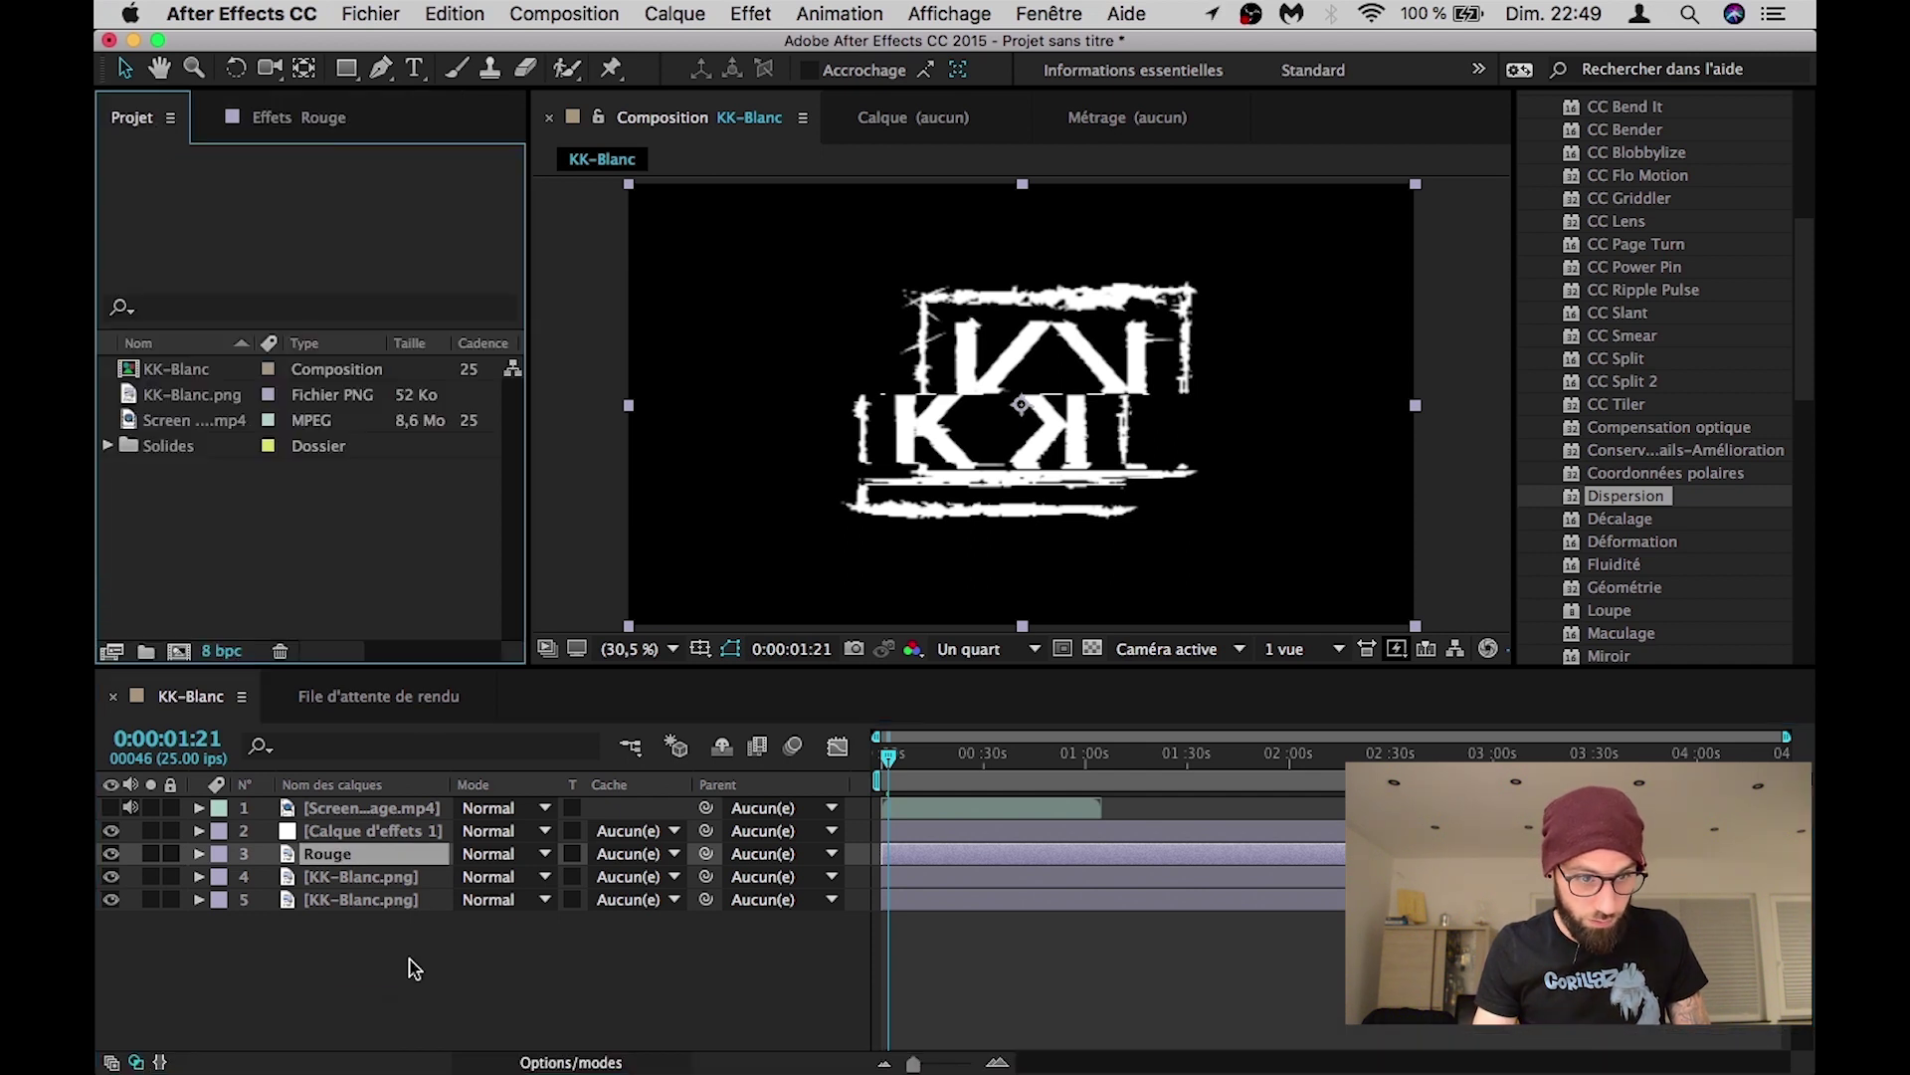
pyautogui.click(360, 875)
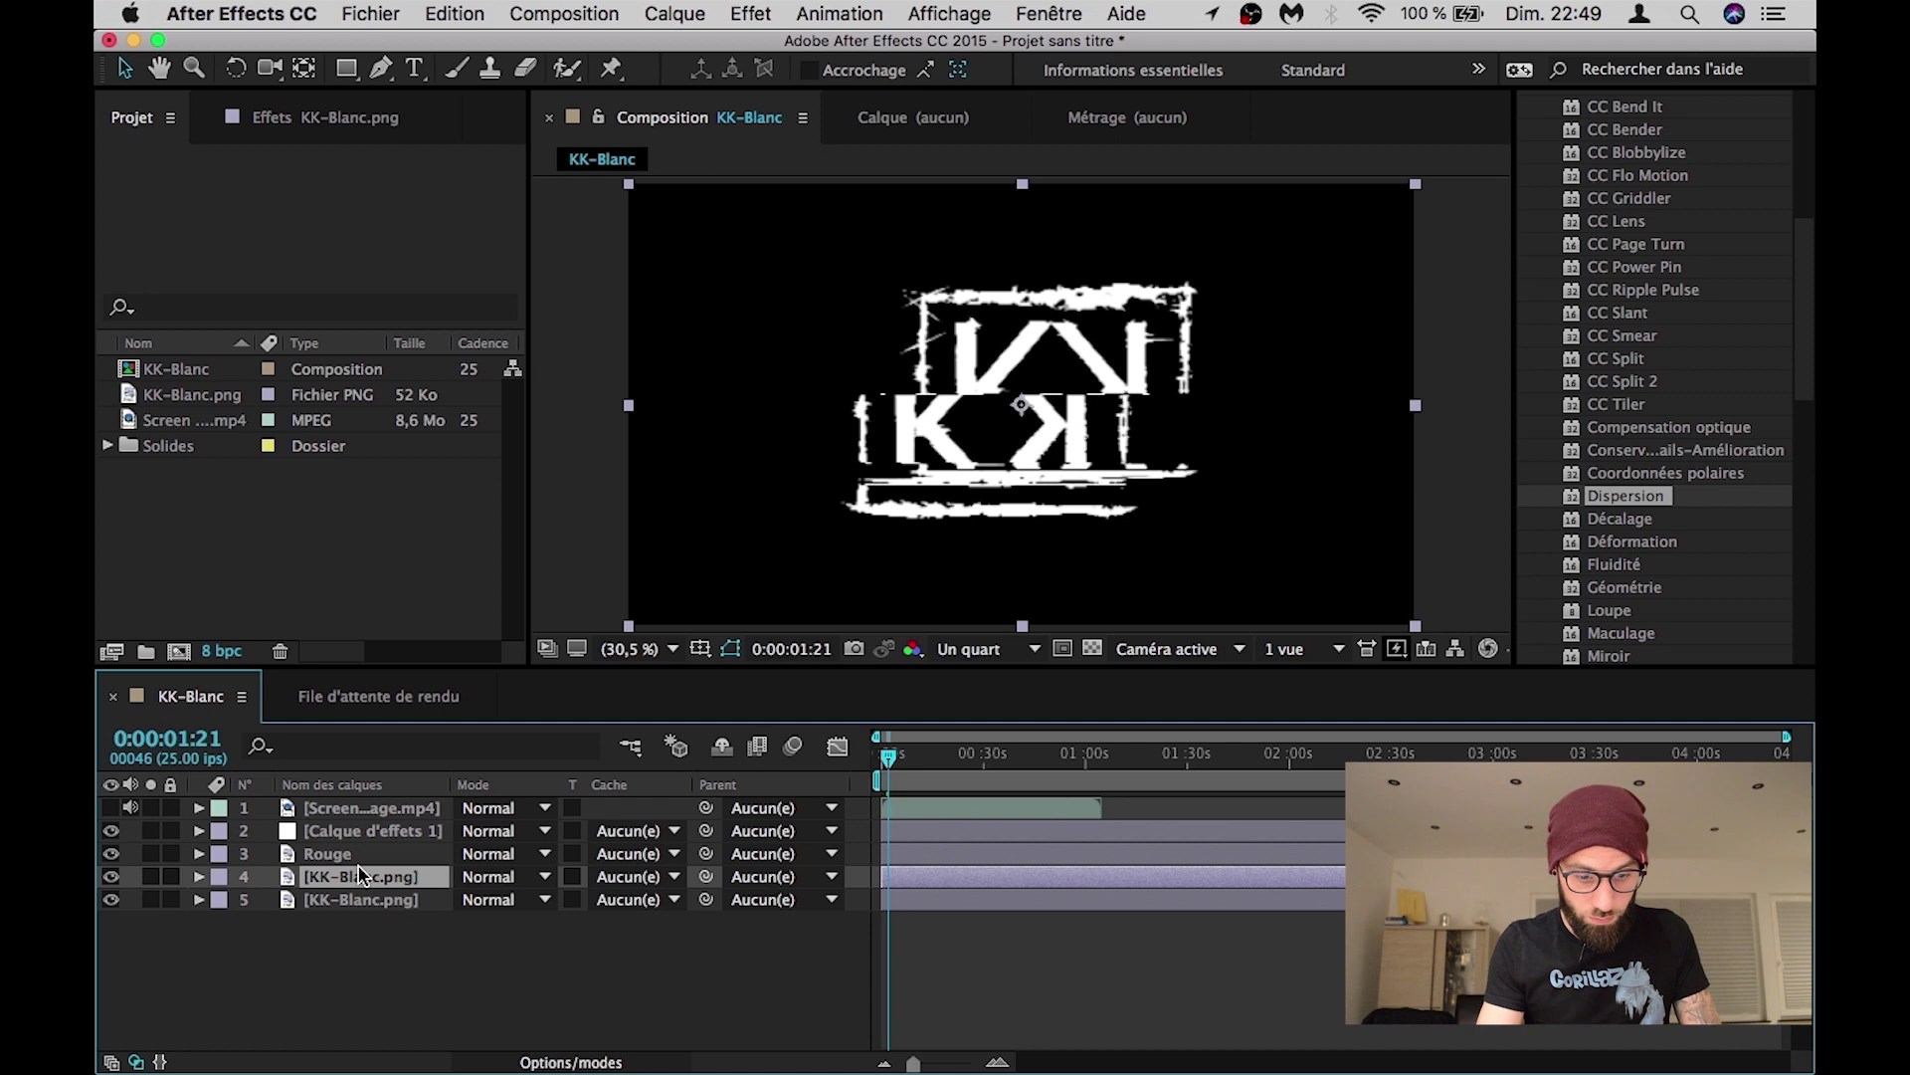
pyautogui.rightClick(361, 876)
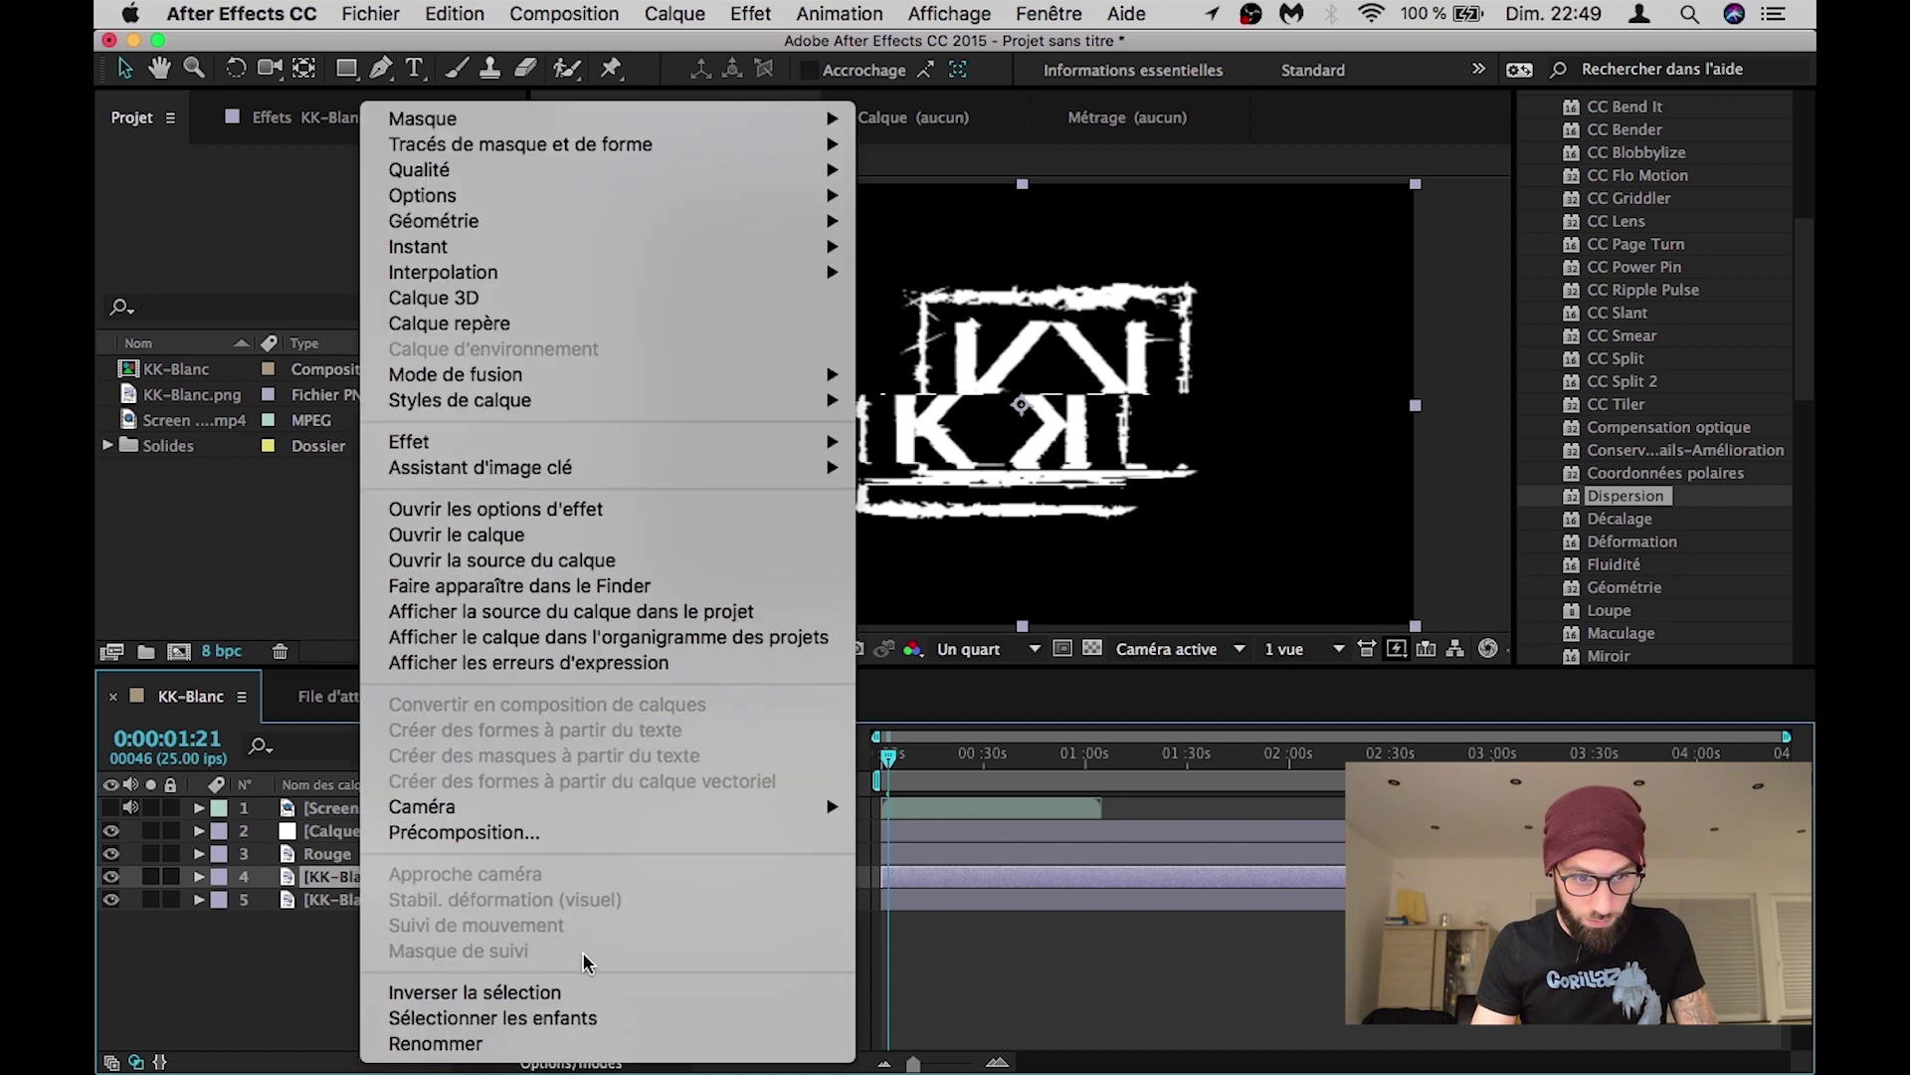
pyautogui.click(577, 1045)
pyautogui.write('Bleu')
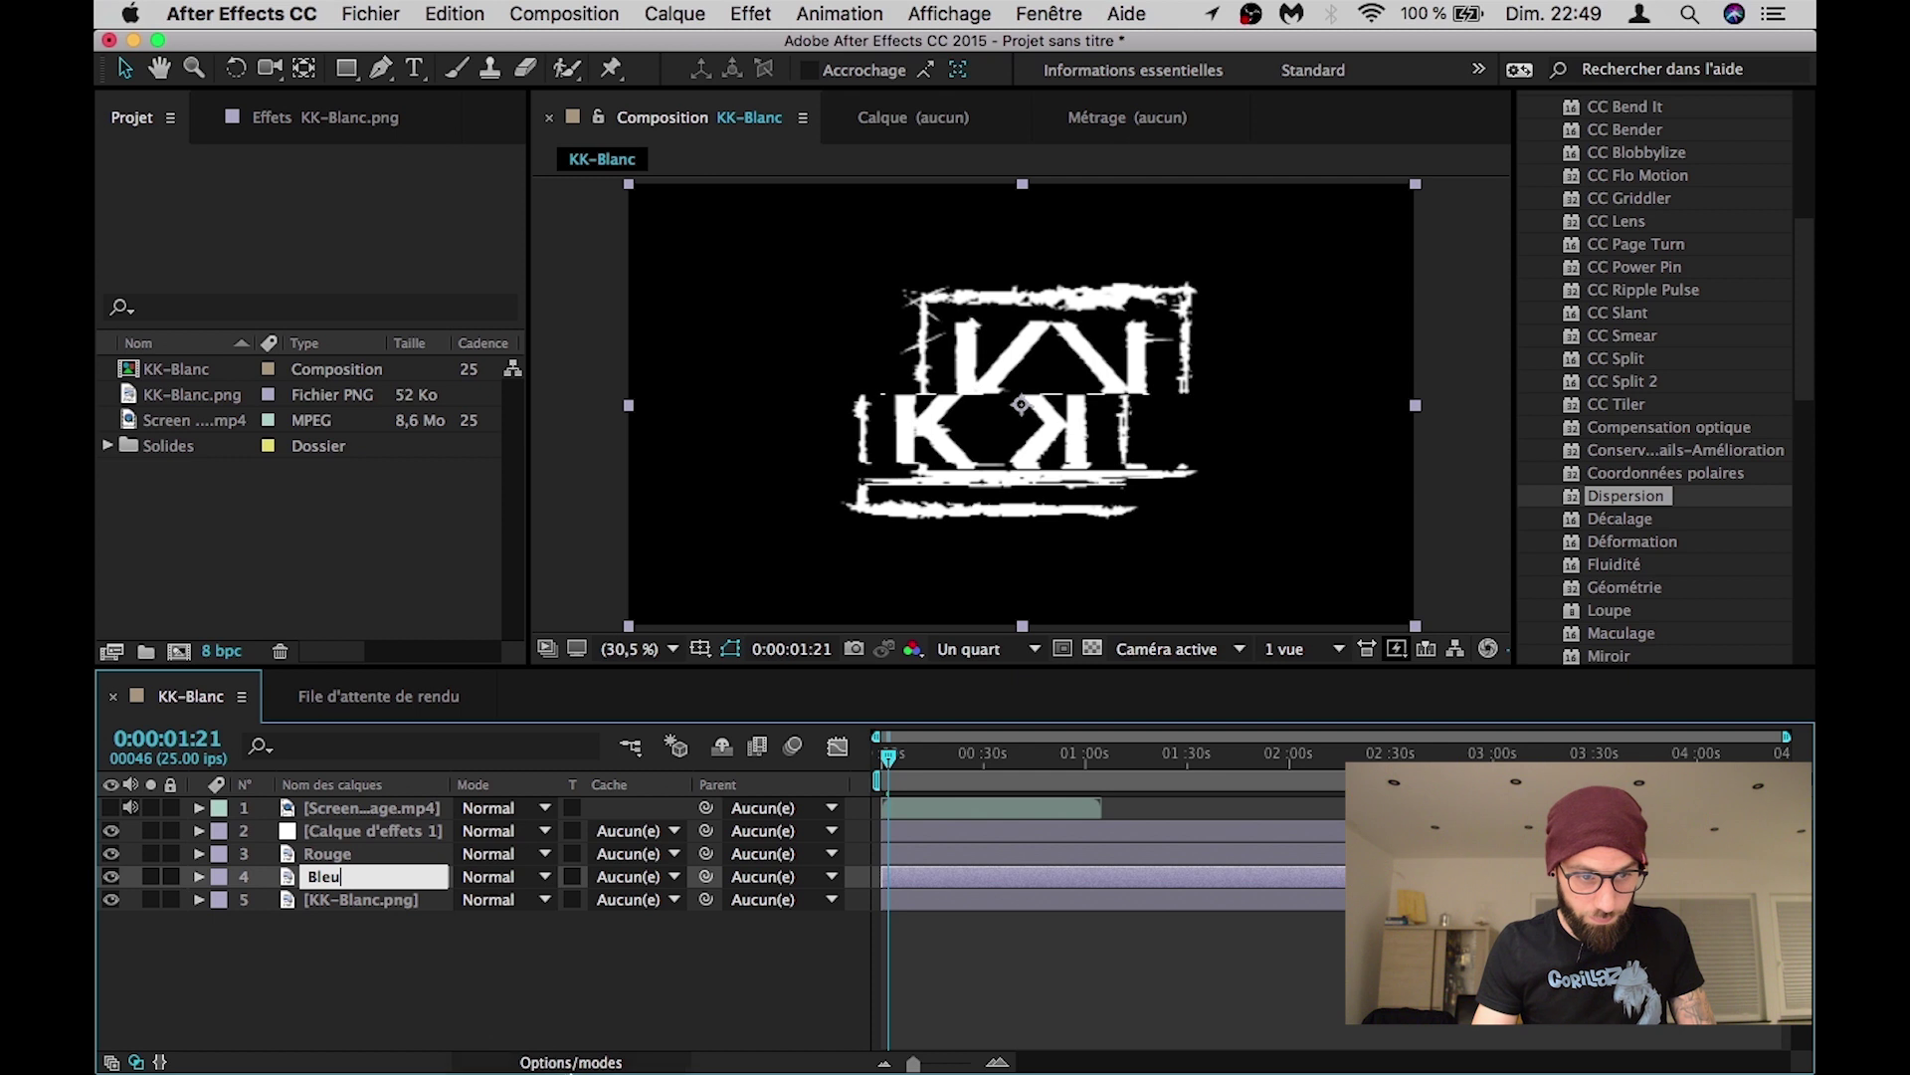
# Step: Rename the remaining KK-Blanc.png layer, the lowest in the stack, as Vert
pyautogui.click(362, 901)
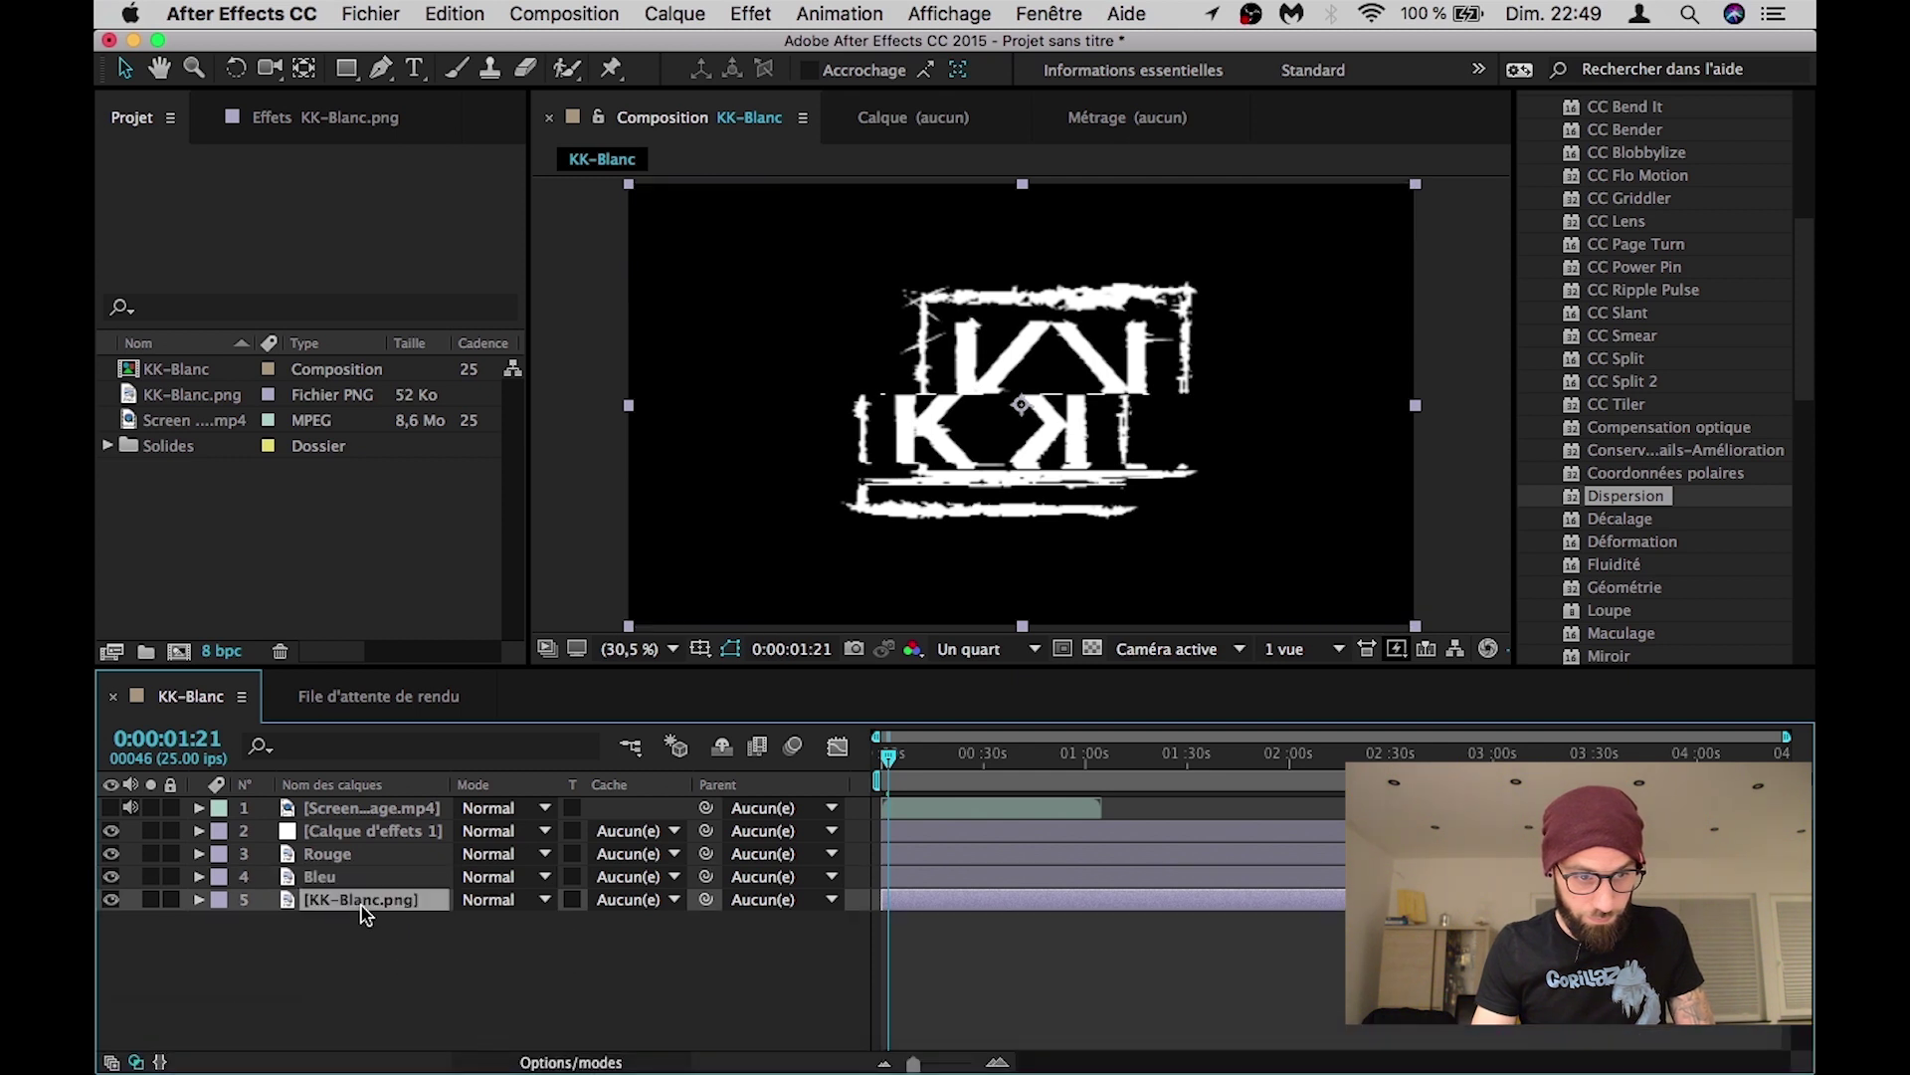
pyautogui.rightClick(362, 908)
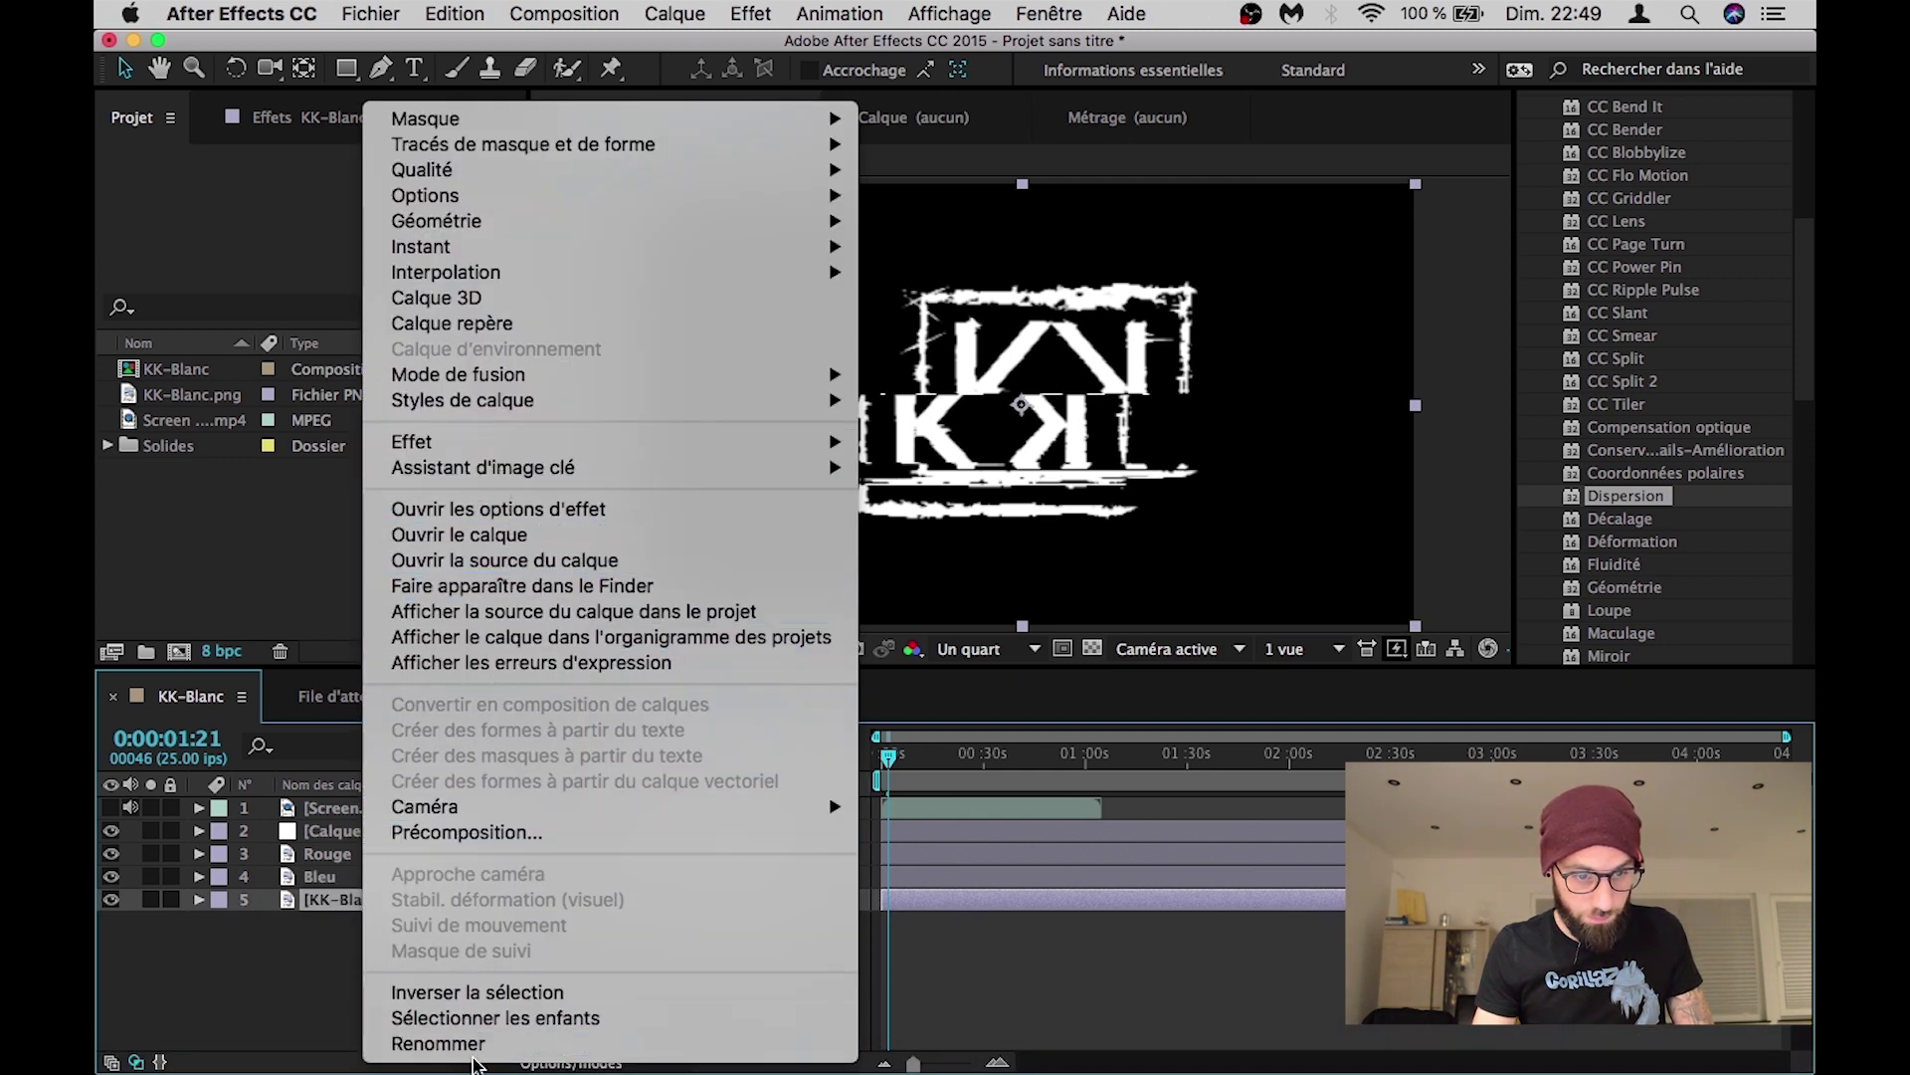
pyautogui.click(437, 1044)
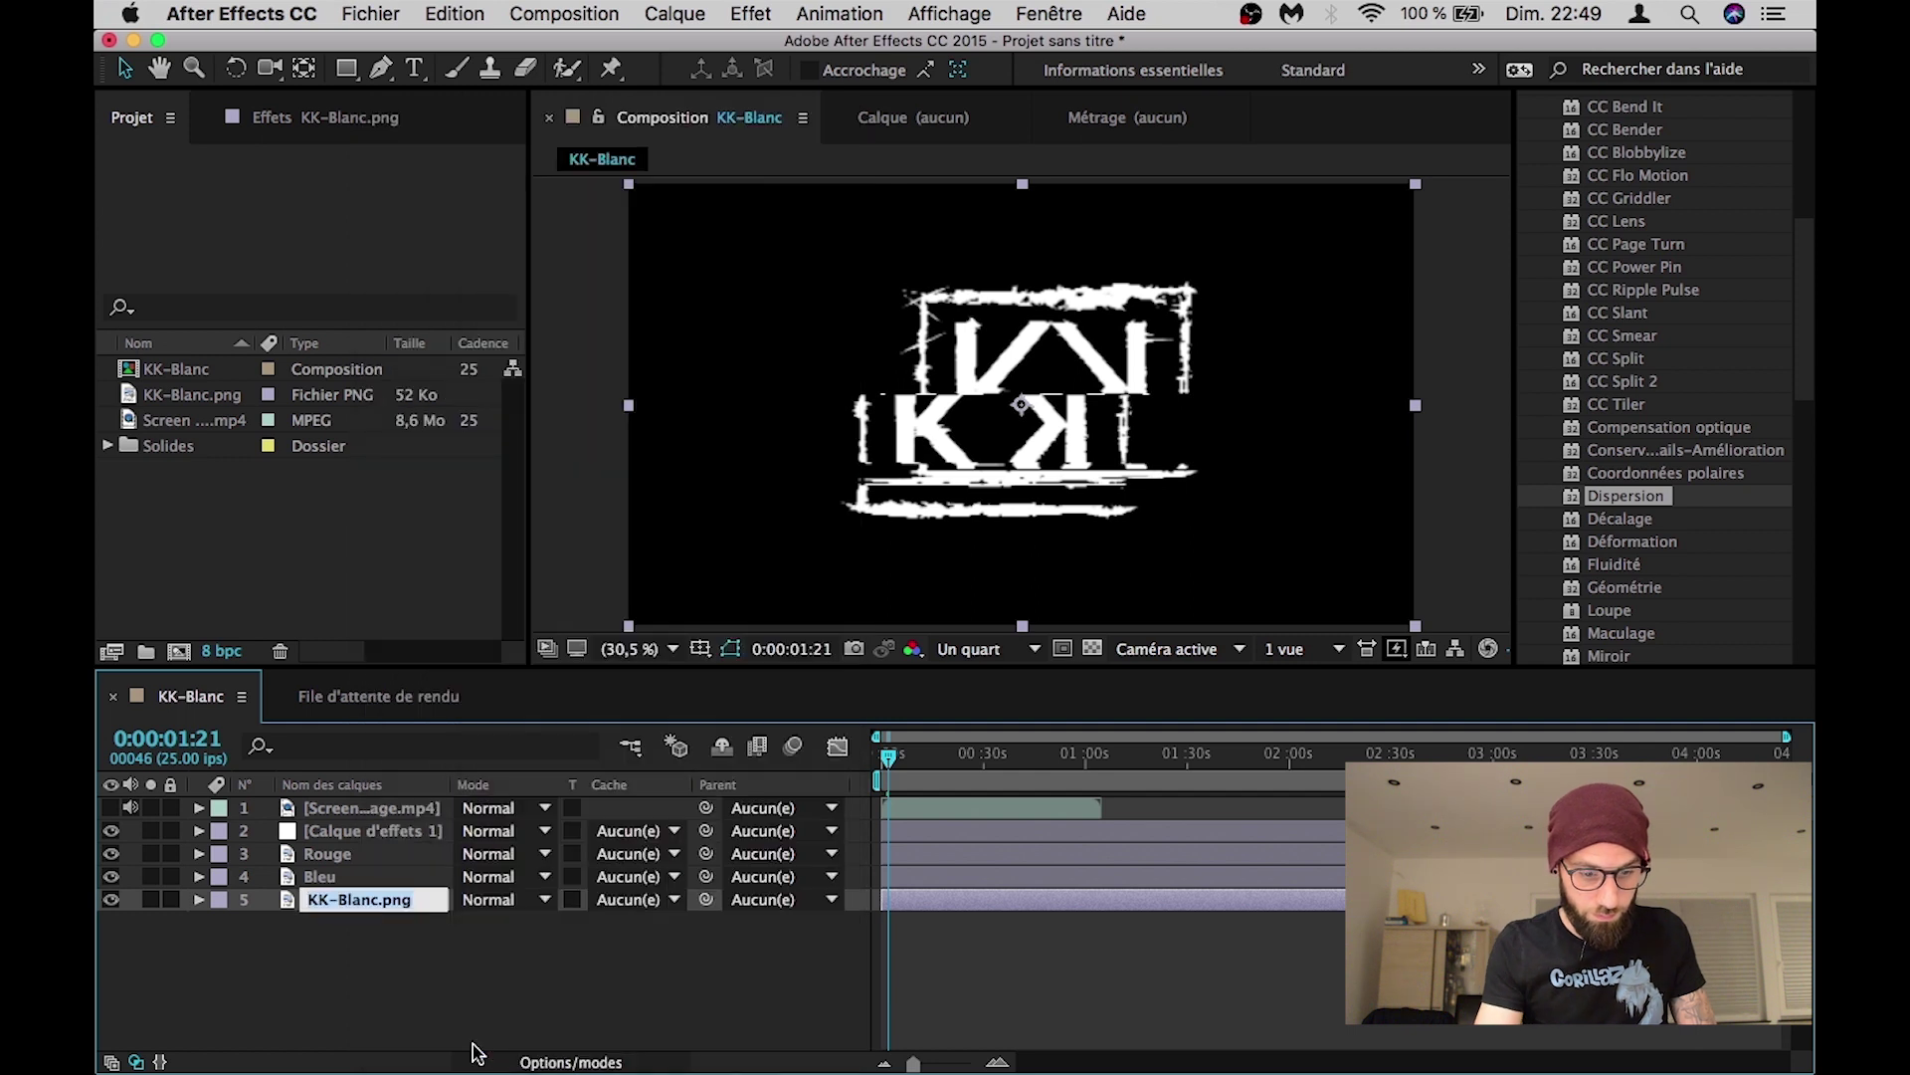
pyautogui.write('Vert')
pyautogui.press('Return')
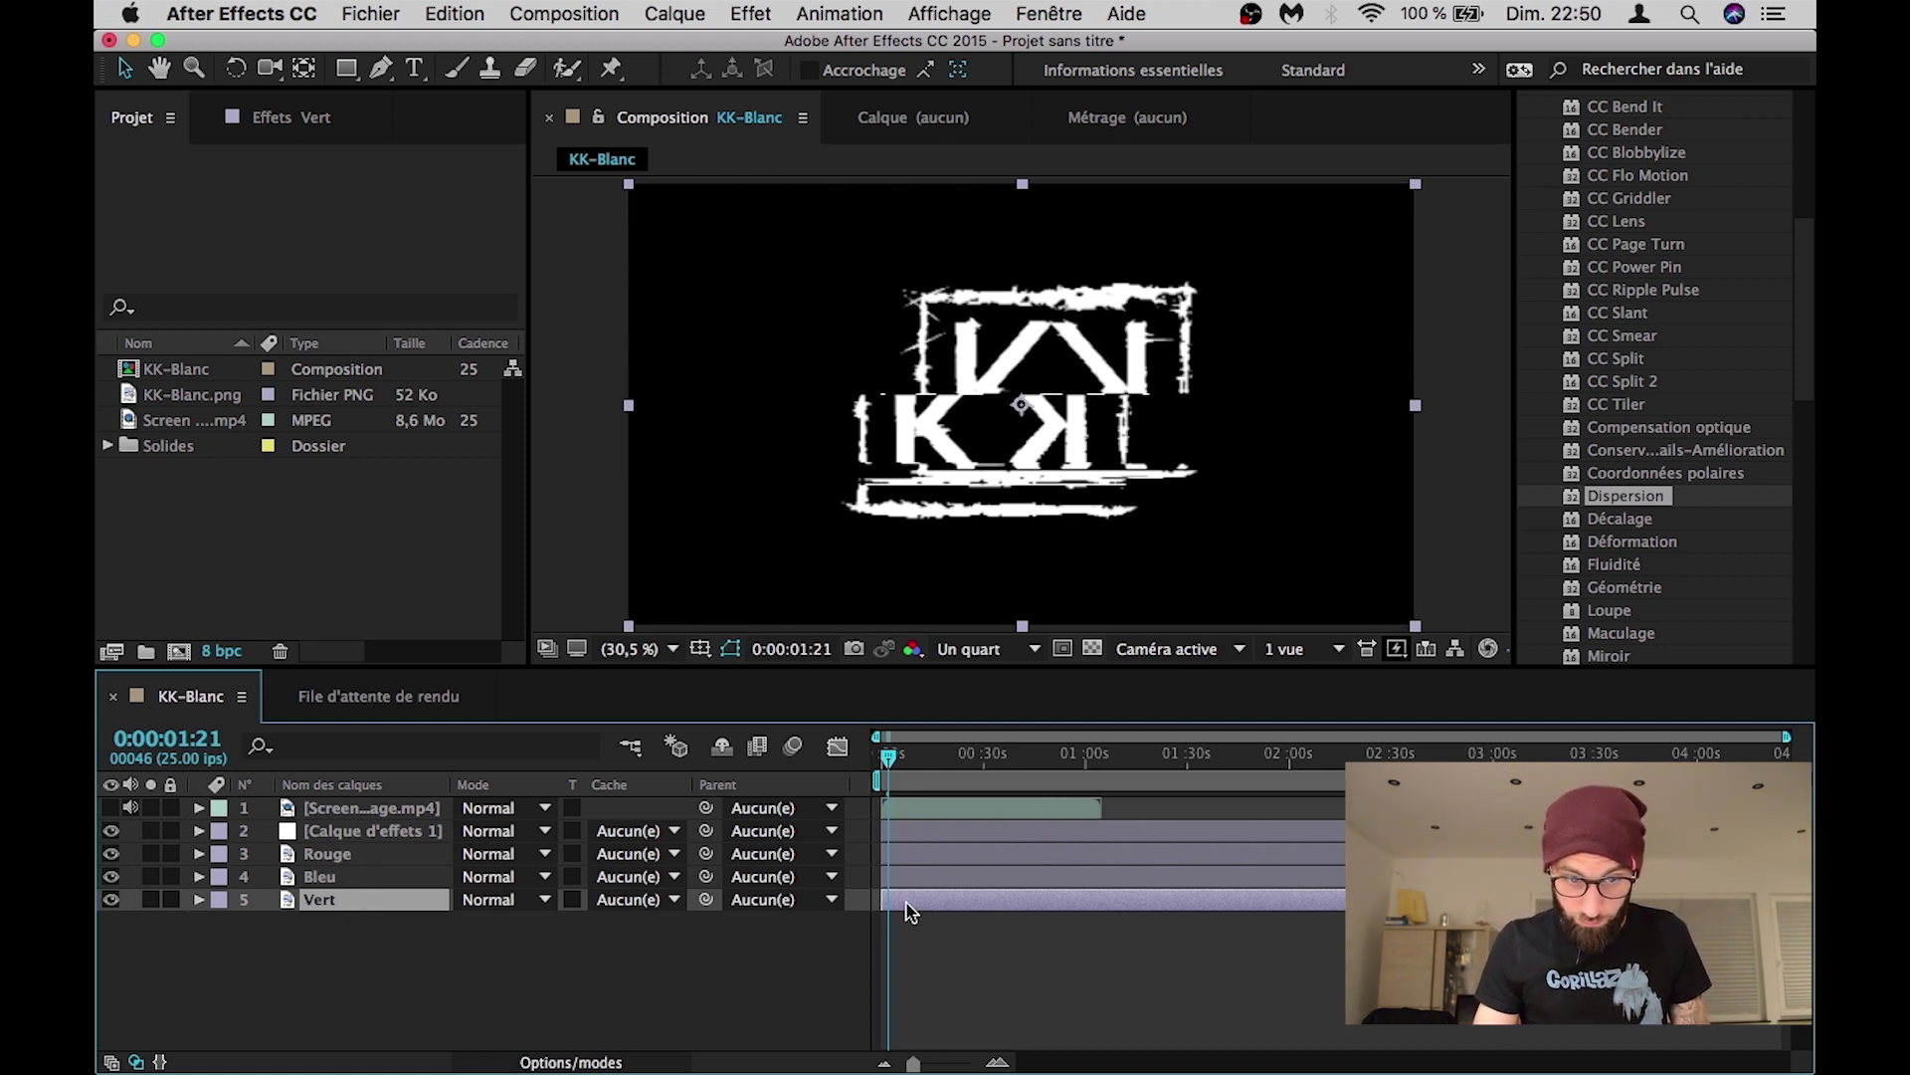
# Step: Set the blending mode of the Rouge, Bleu and Vert layers together to Addition
pyautogui.moveTo(316, 999); pyautogui.dragTo(336, 858)
pyautogui.rightClick(337, 855)
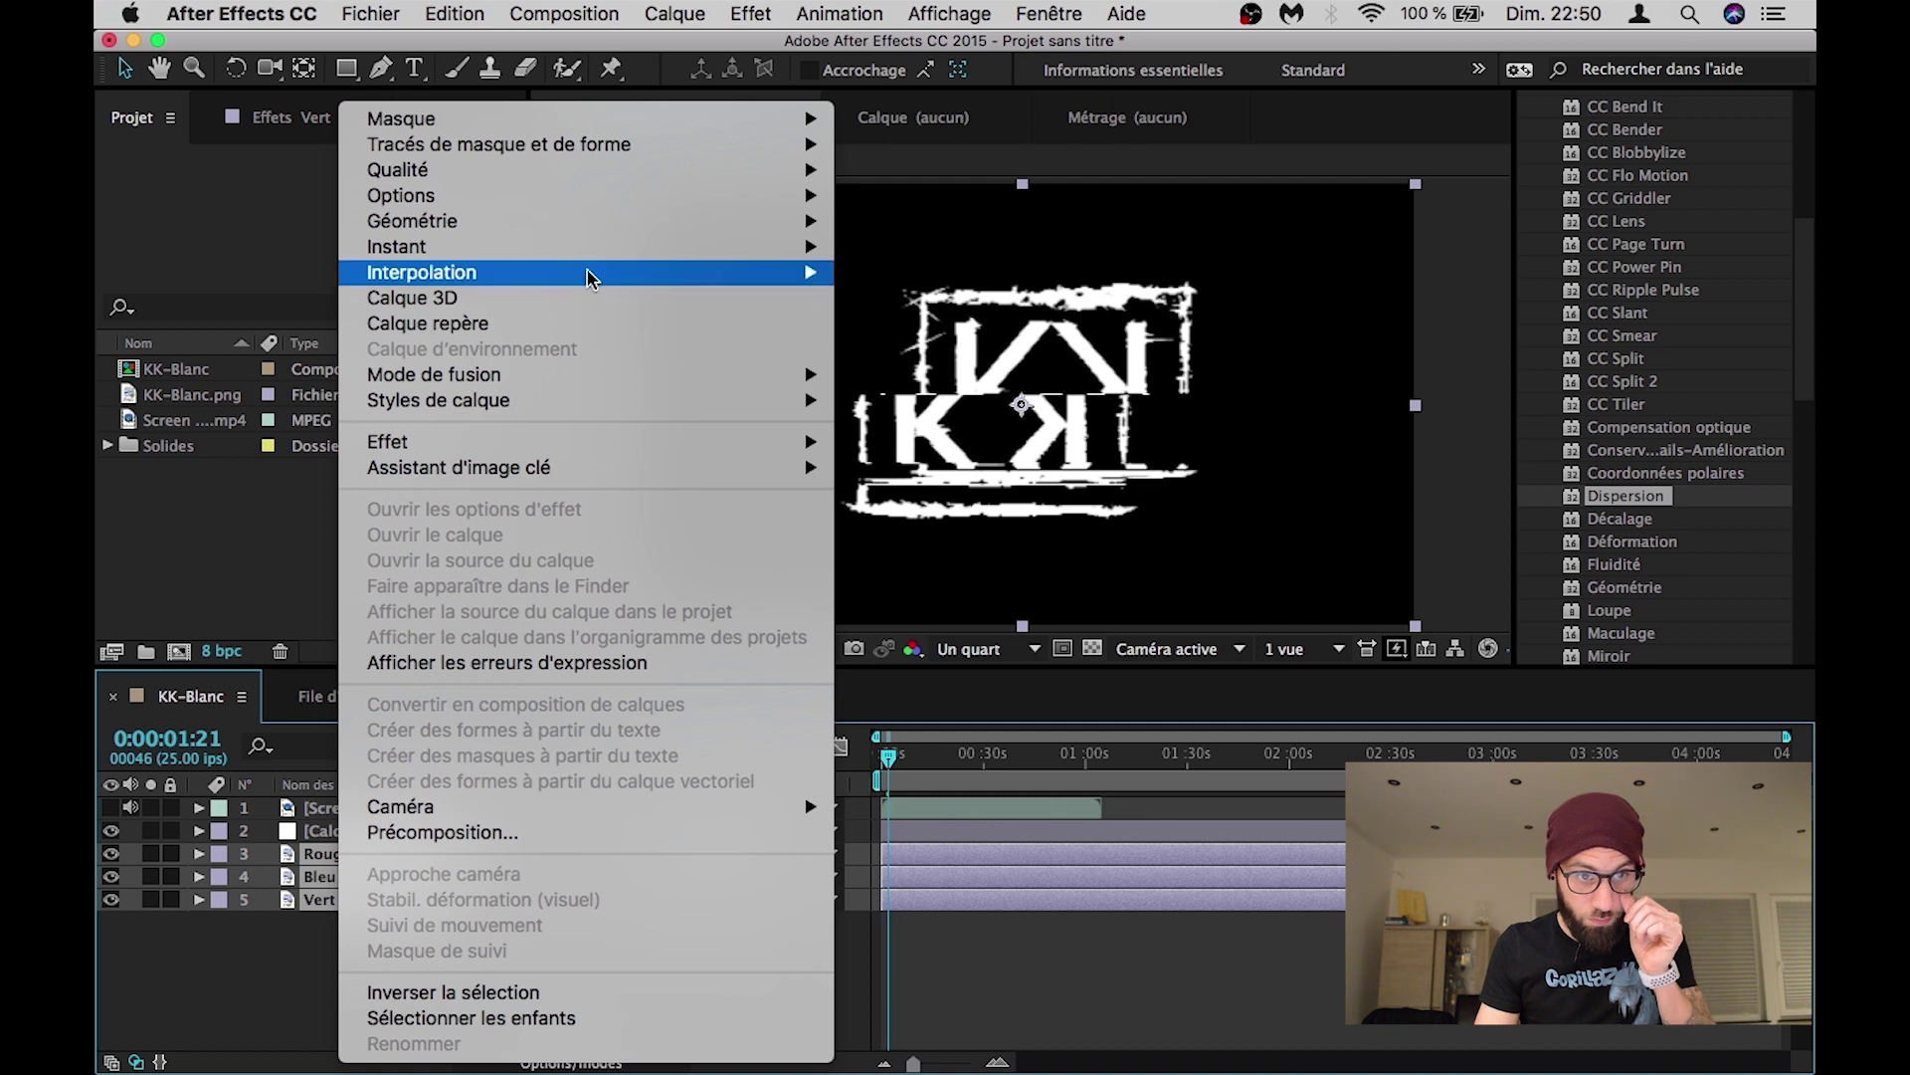
pyautogui.moveTo(593, 246)
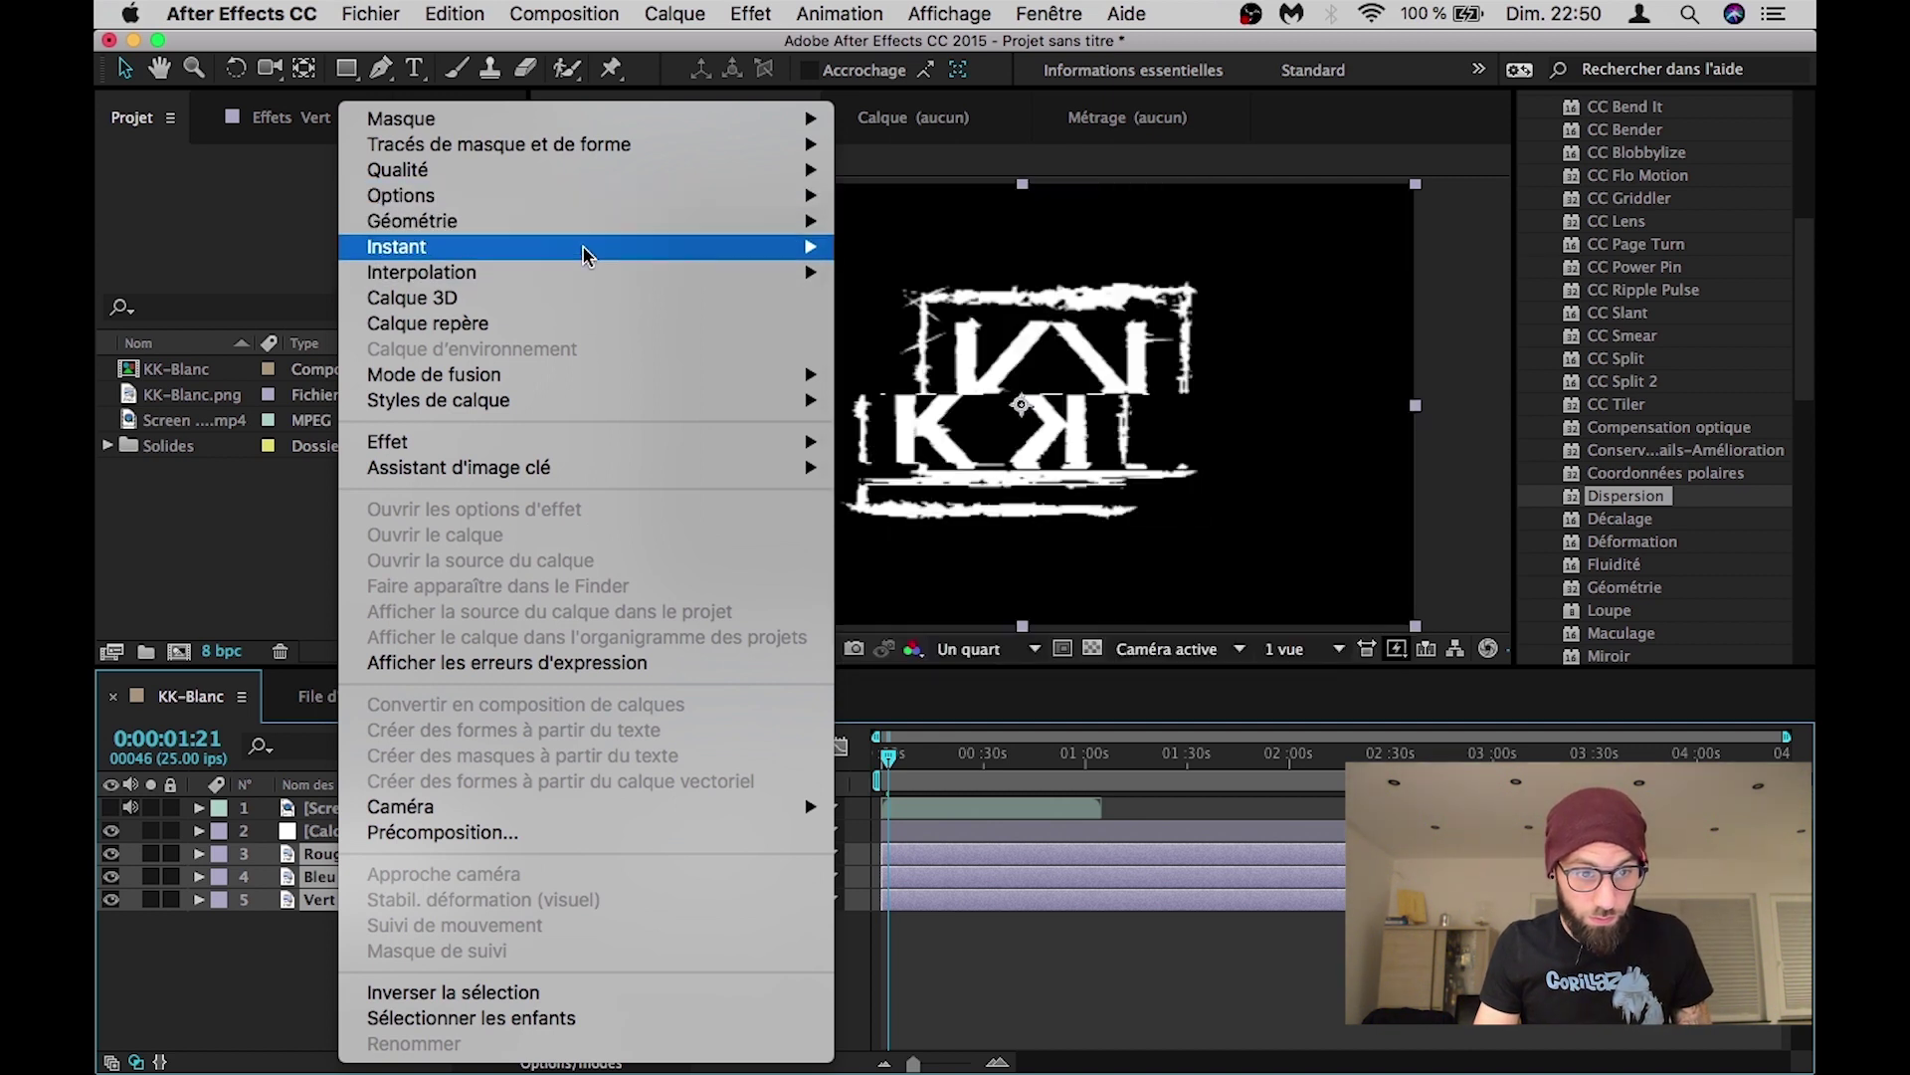
pyautogui.moveTo(629, 444)
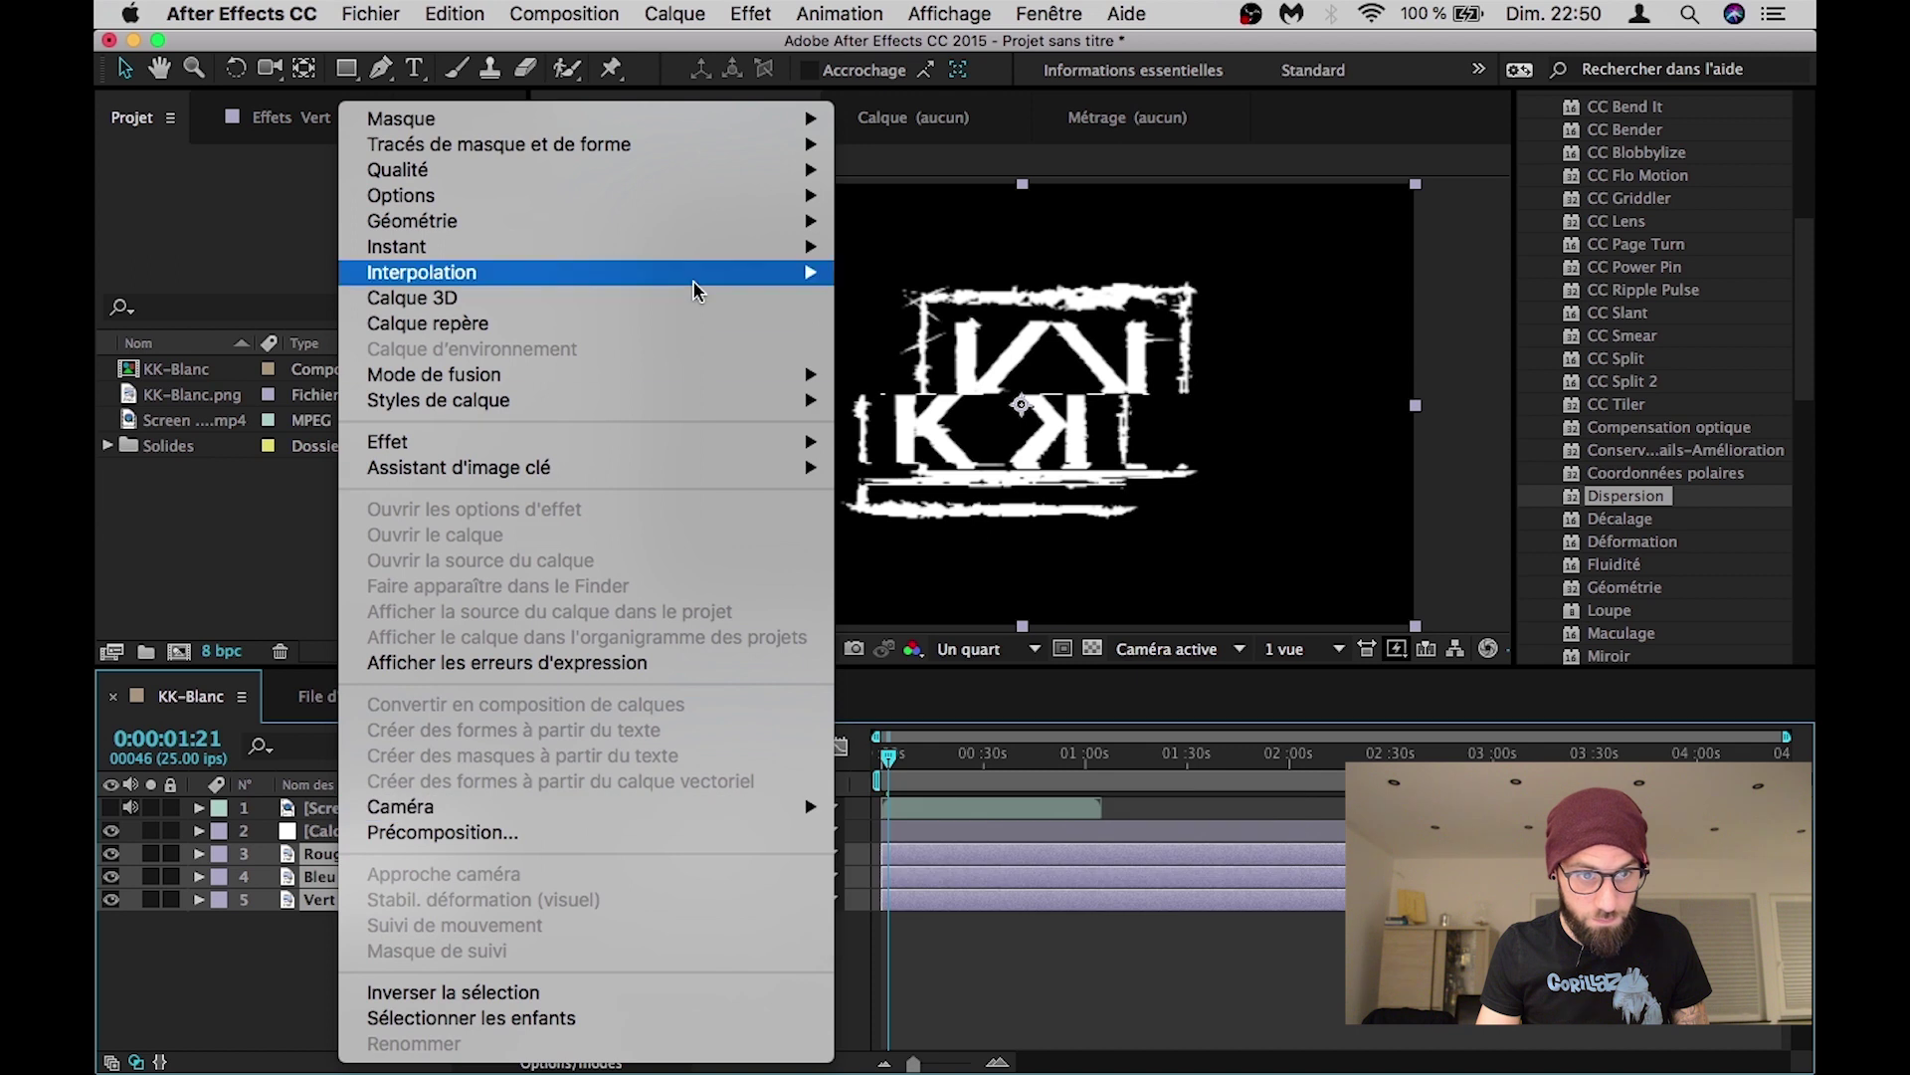
pyautogui.moveTo(674, 172)
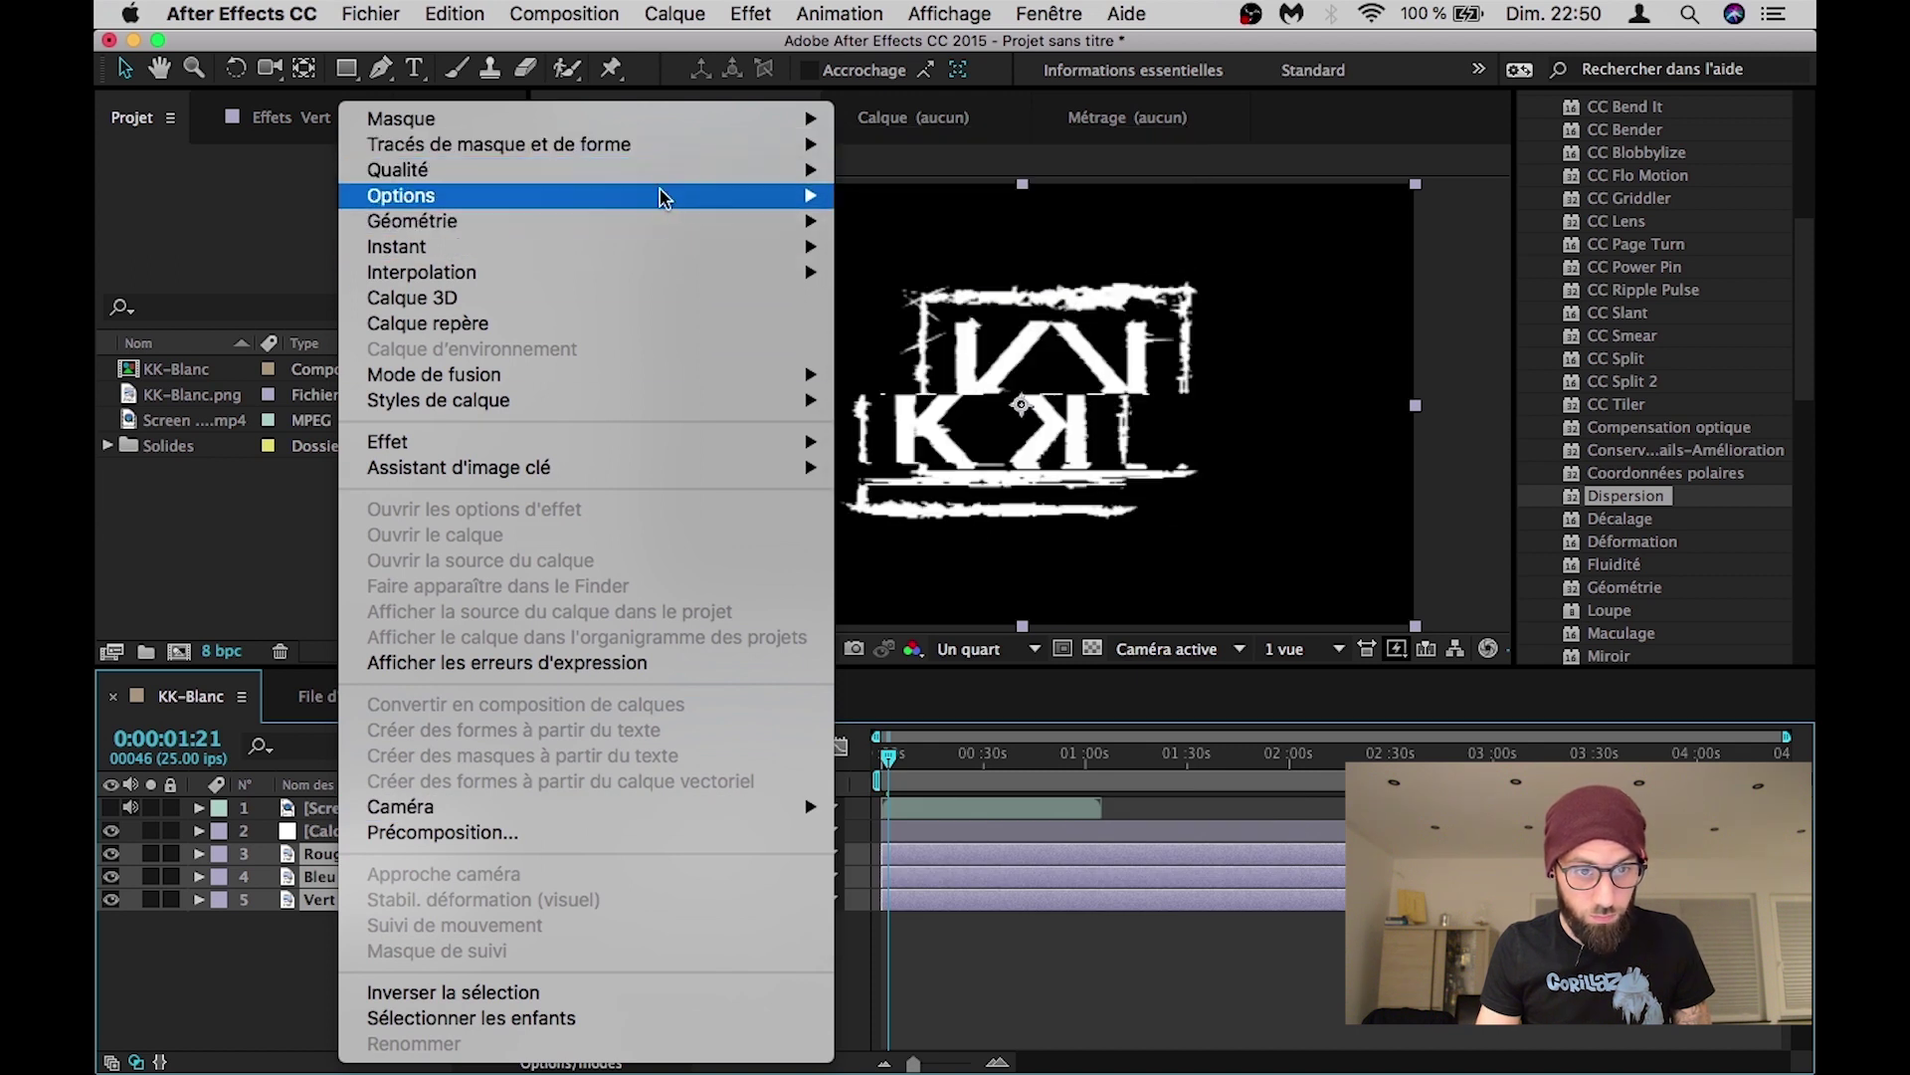
pyautogui.moveTo(662, 249)
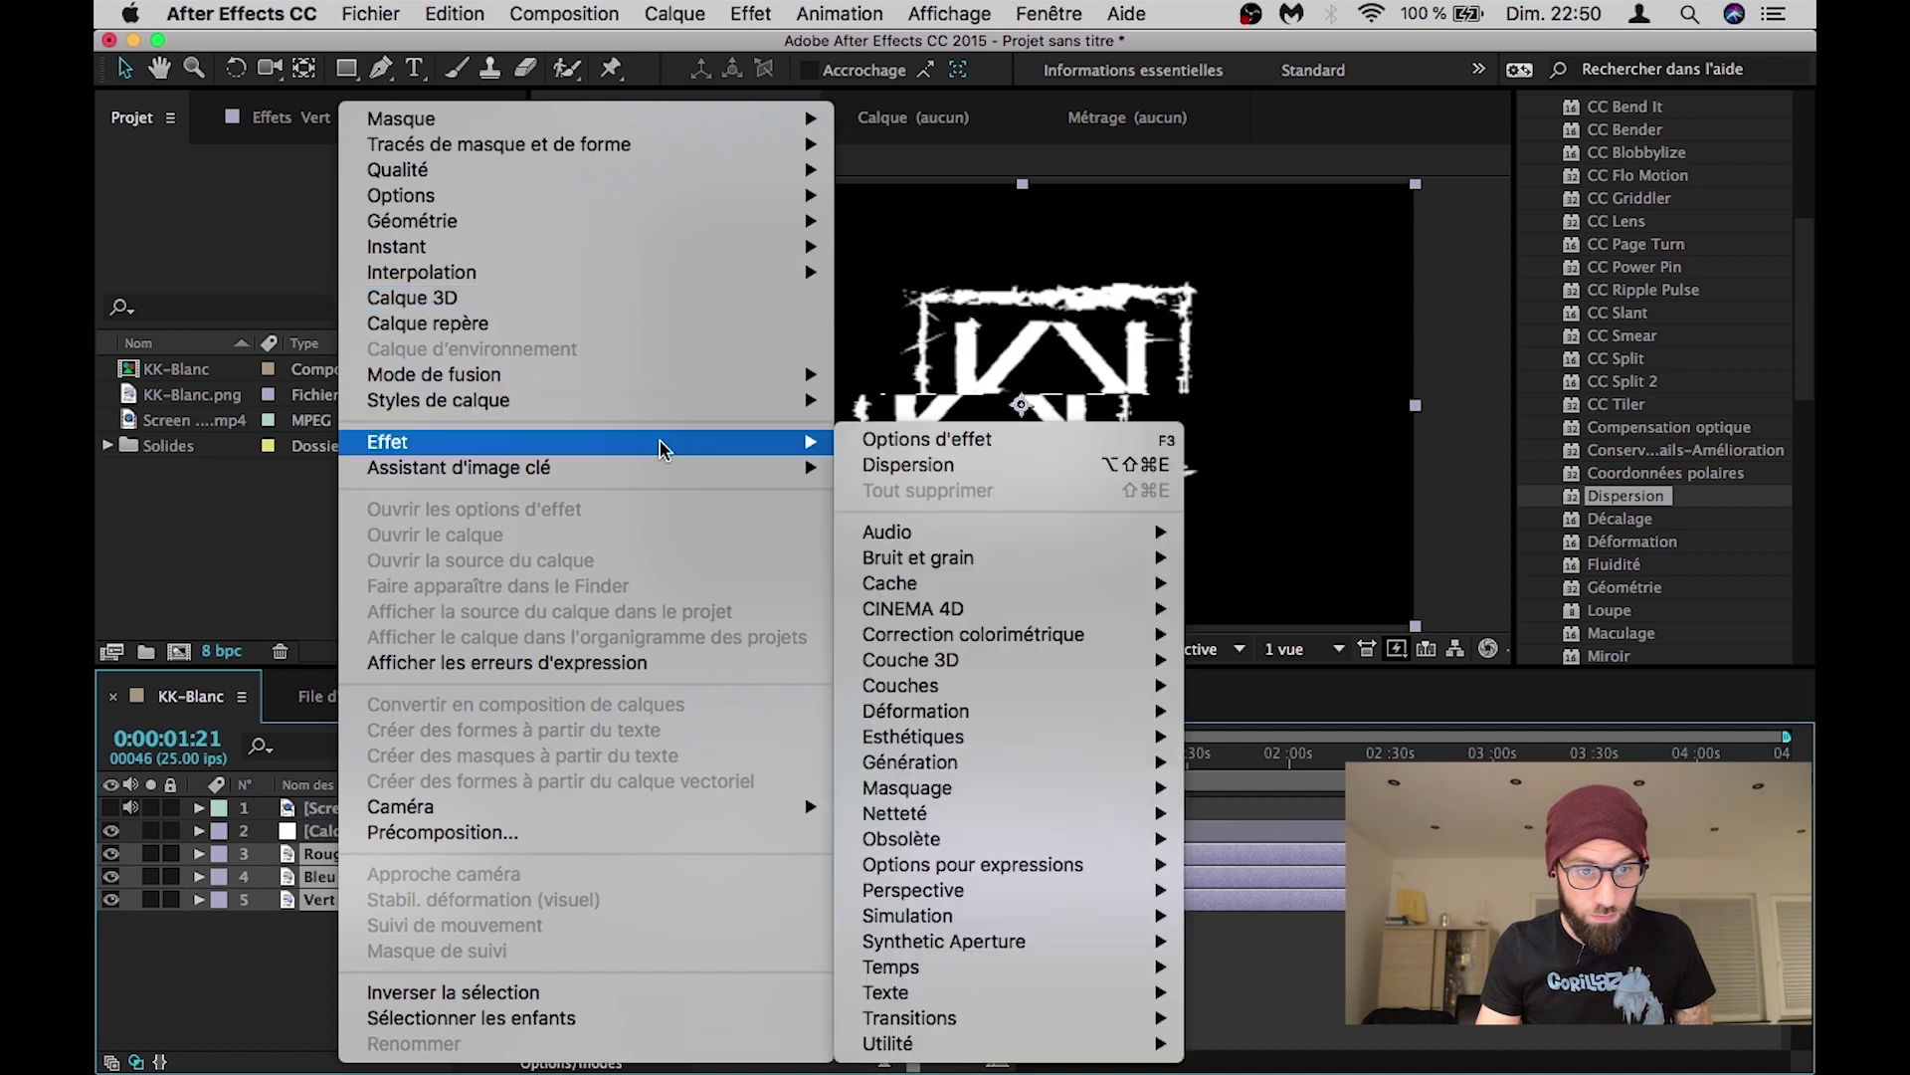
pyautogui.moveTo(664, 412)
pyautogui.moveTo(661, 376)
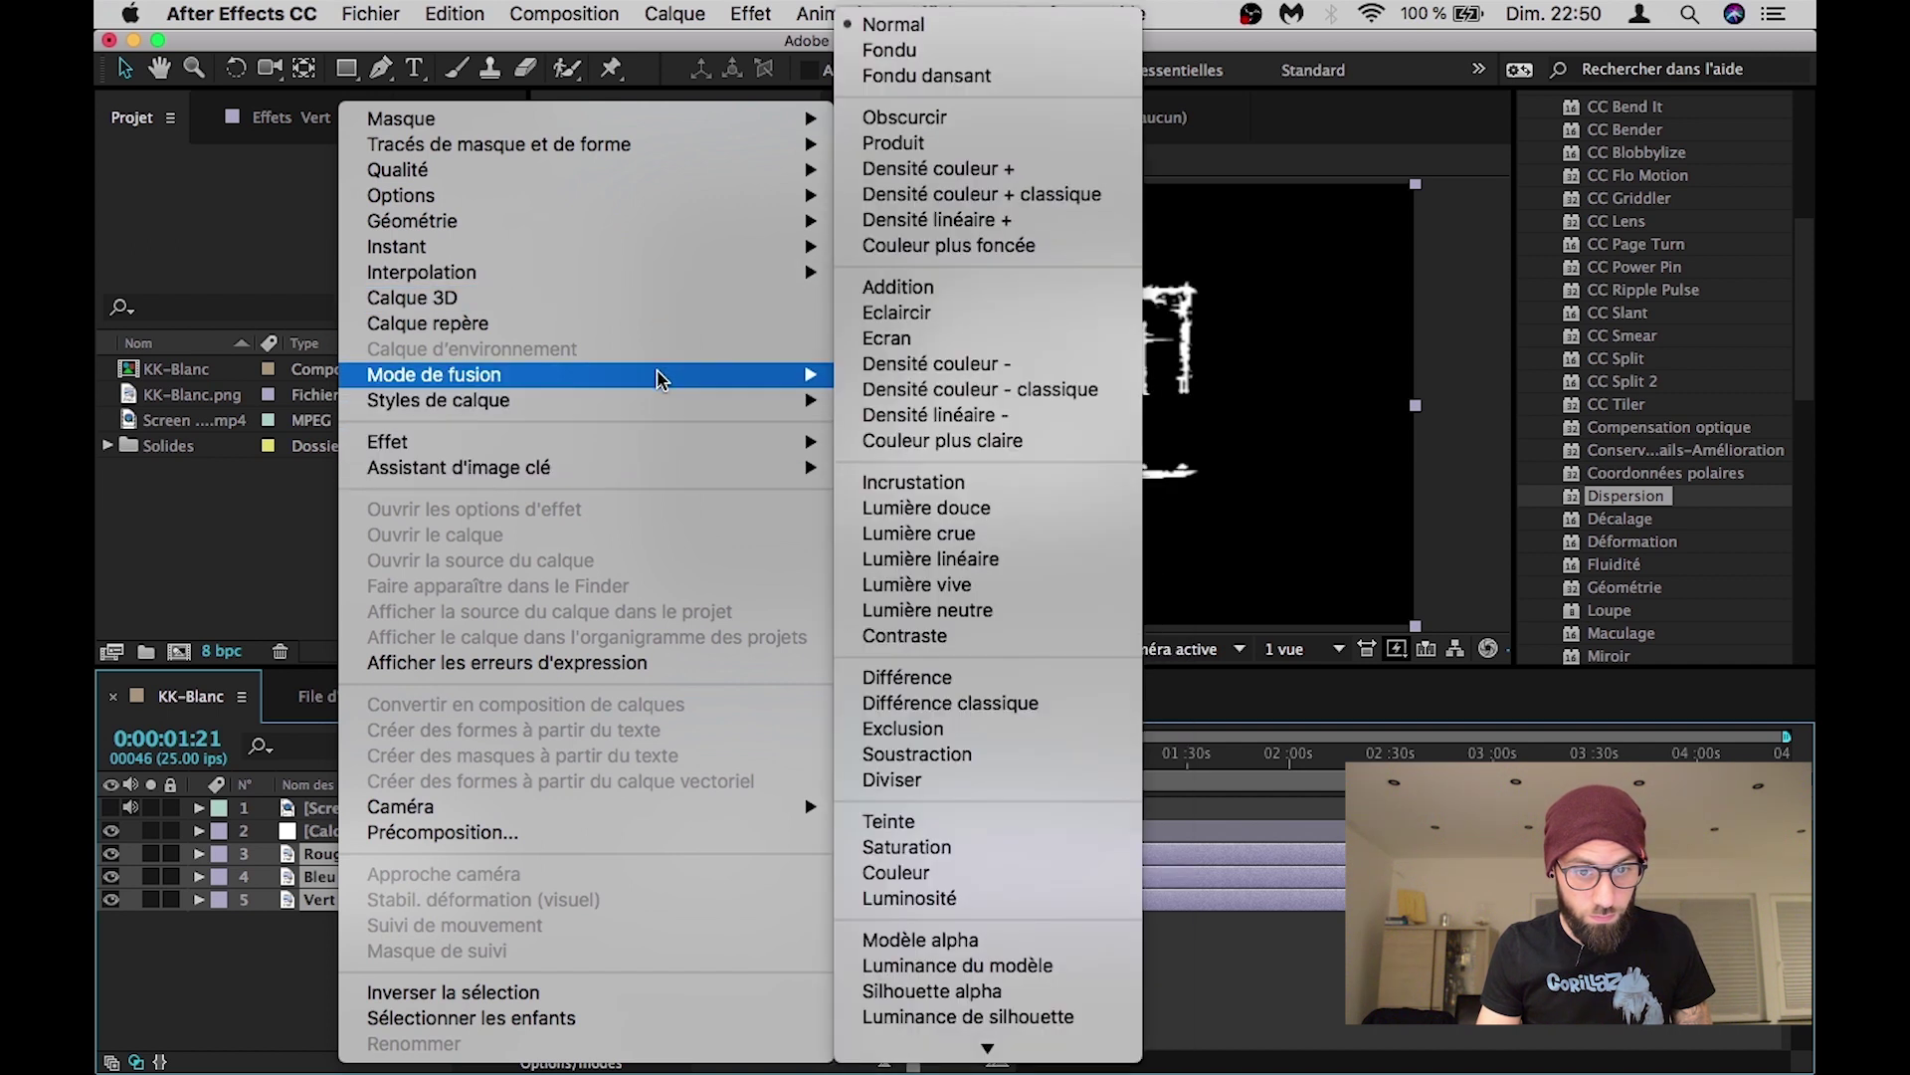
pyautogui.click(940, 289)
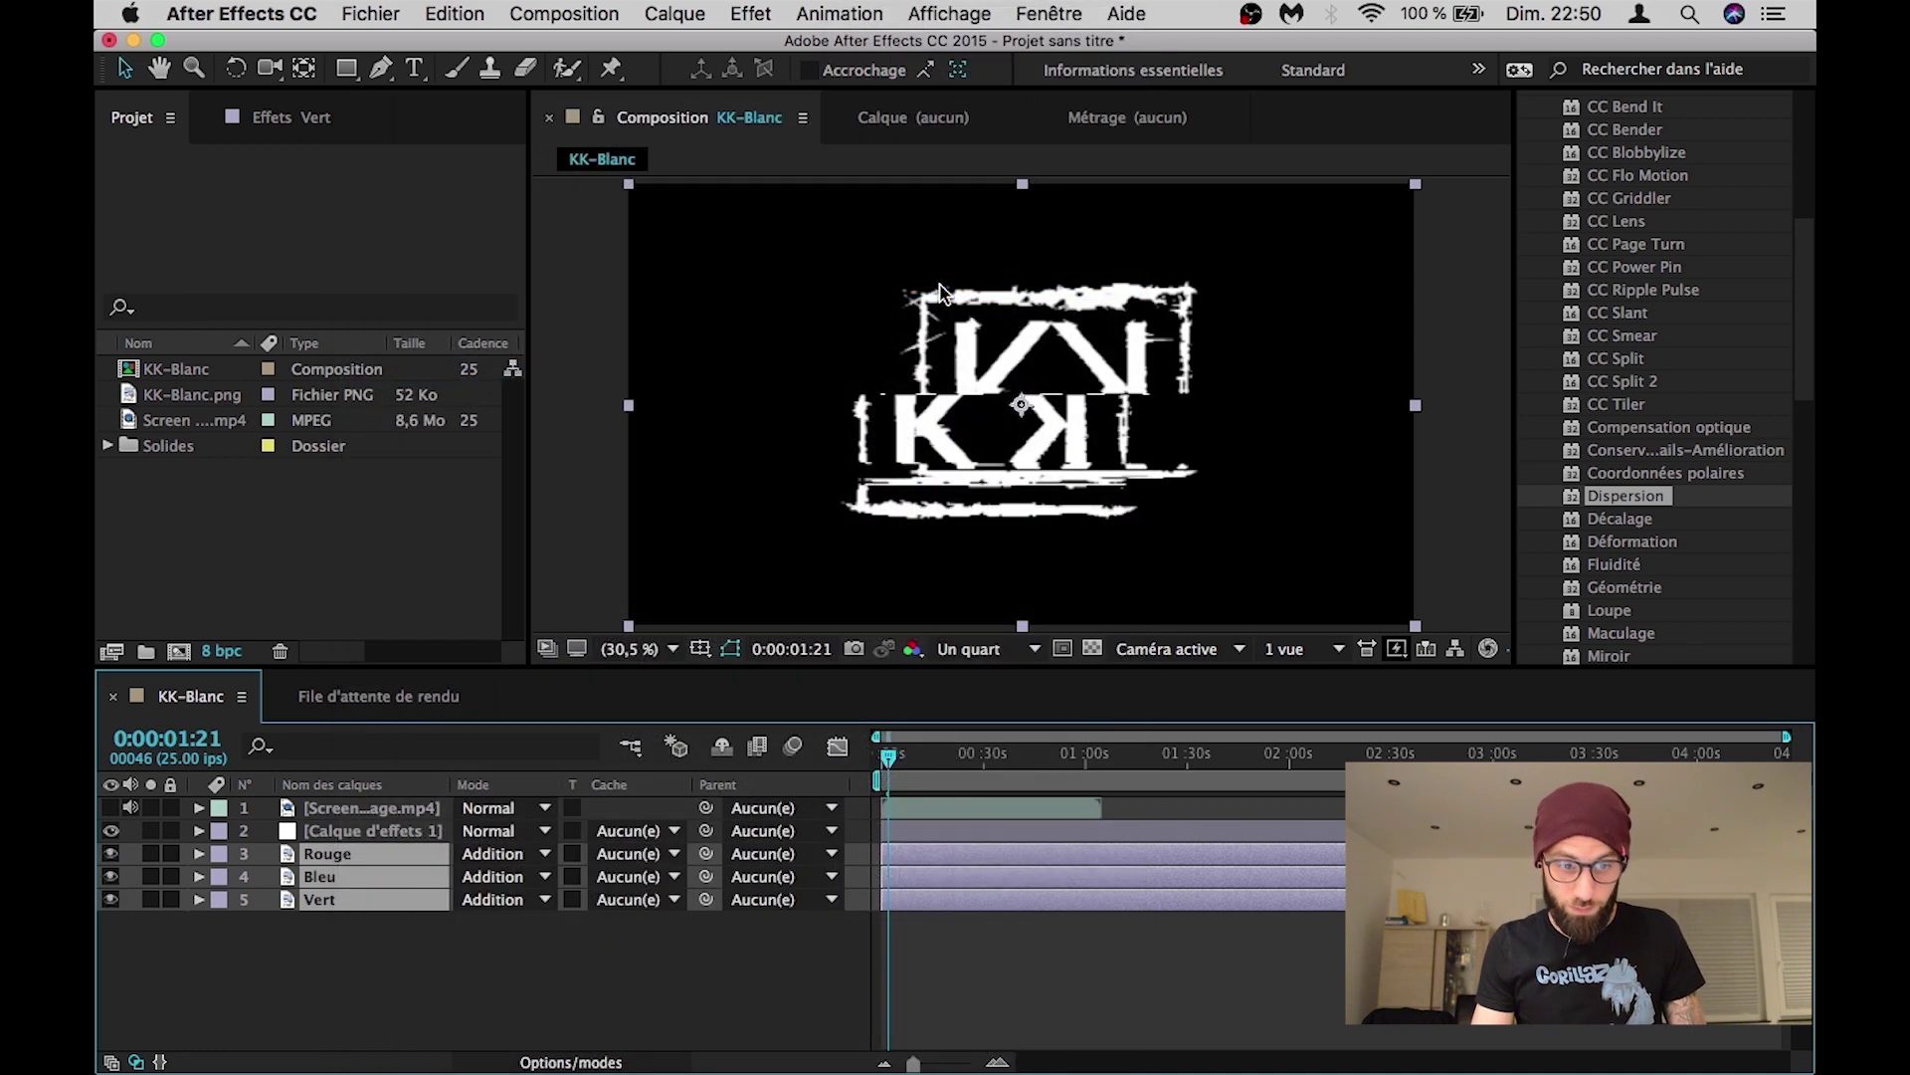
# Step: Find the Remplir effect and apply it to each of the Rouge, Bleu and Vert layers
pyautogui.click(332, 985)
pyautogui.click(323, 854)
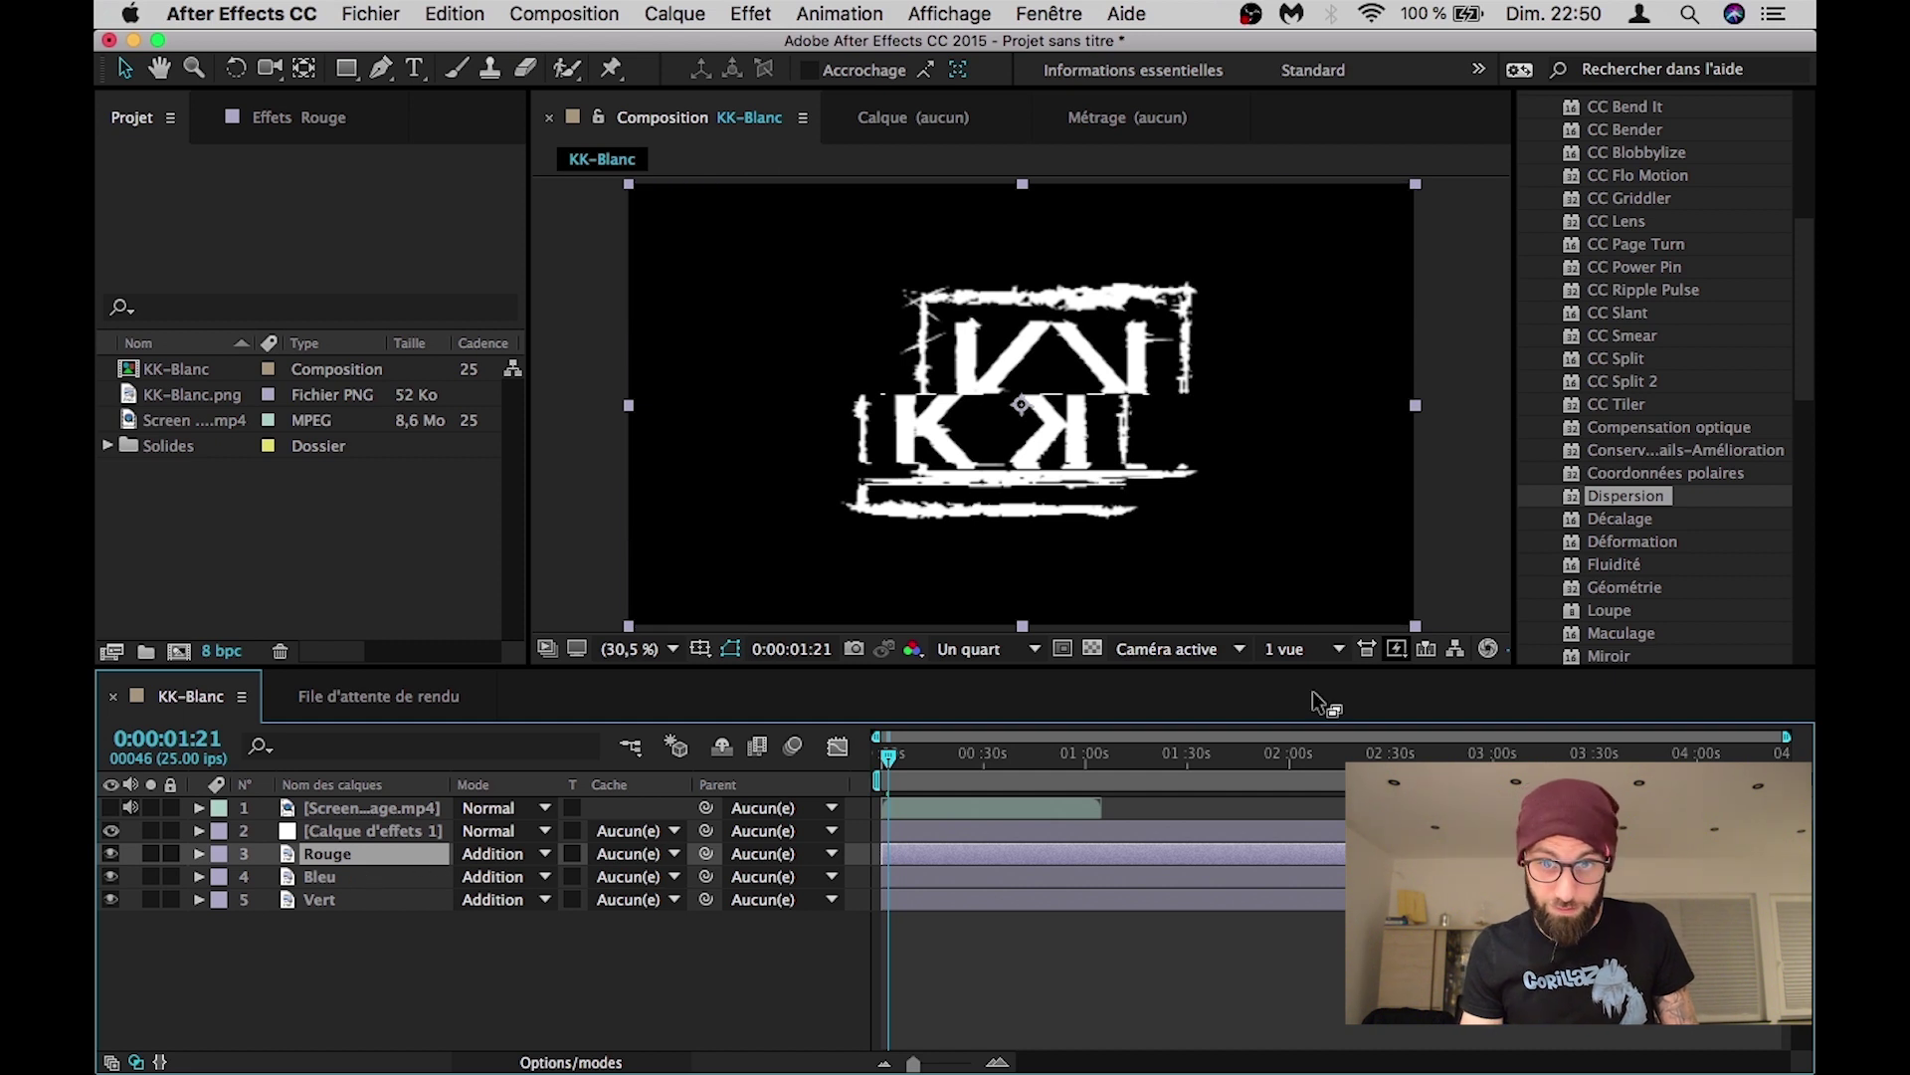
pyautogui.scroll(10, 1641, 356)
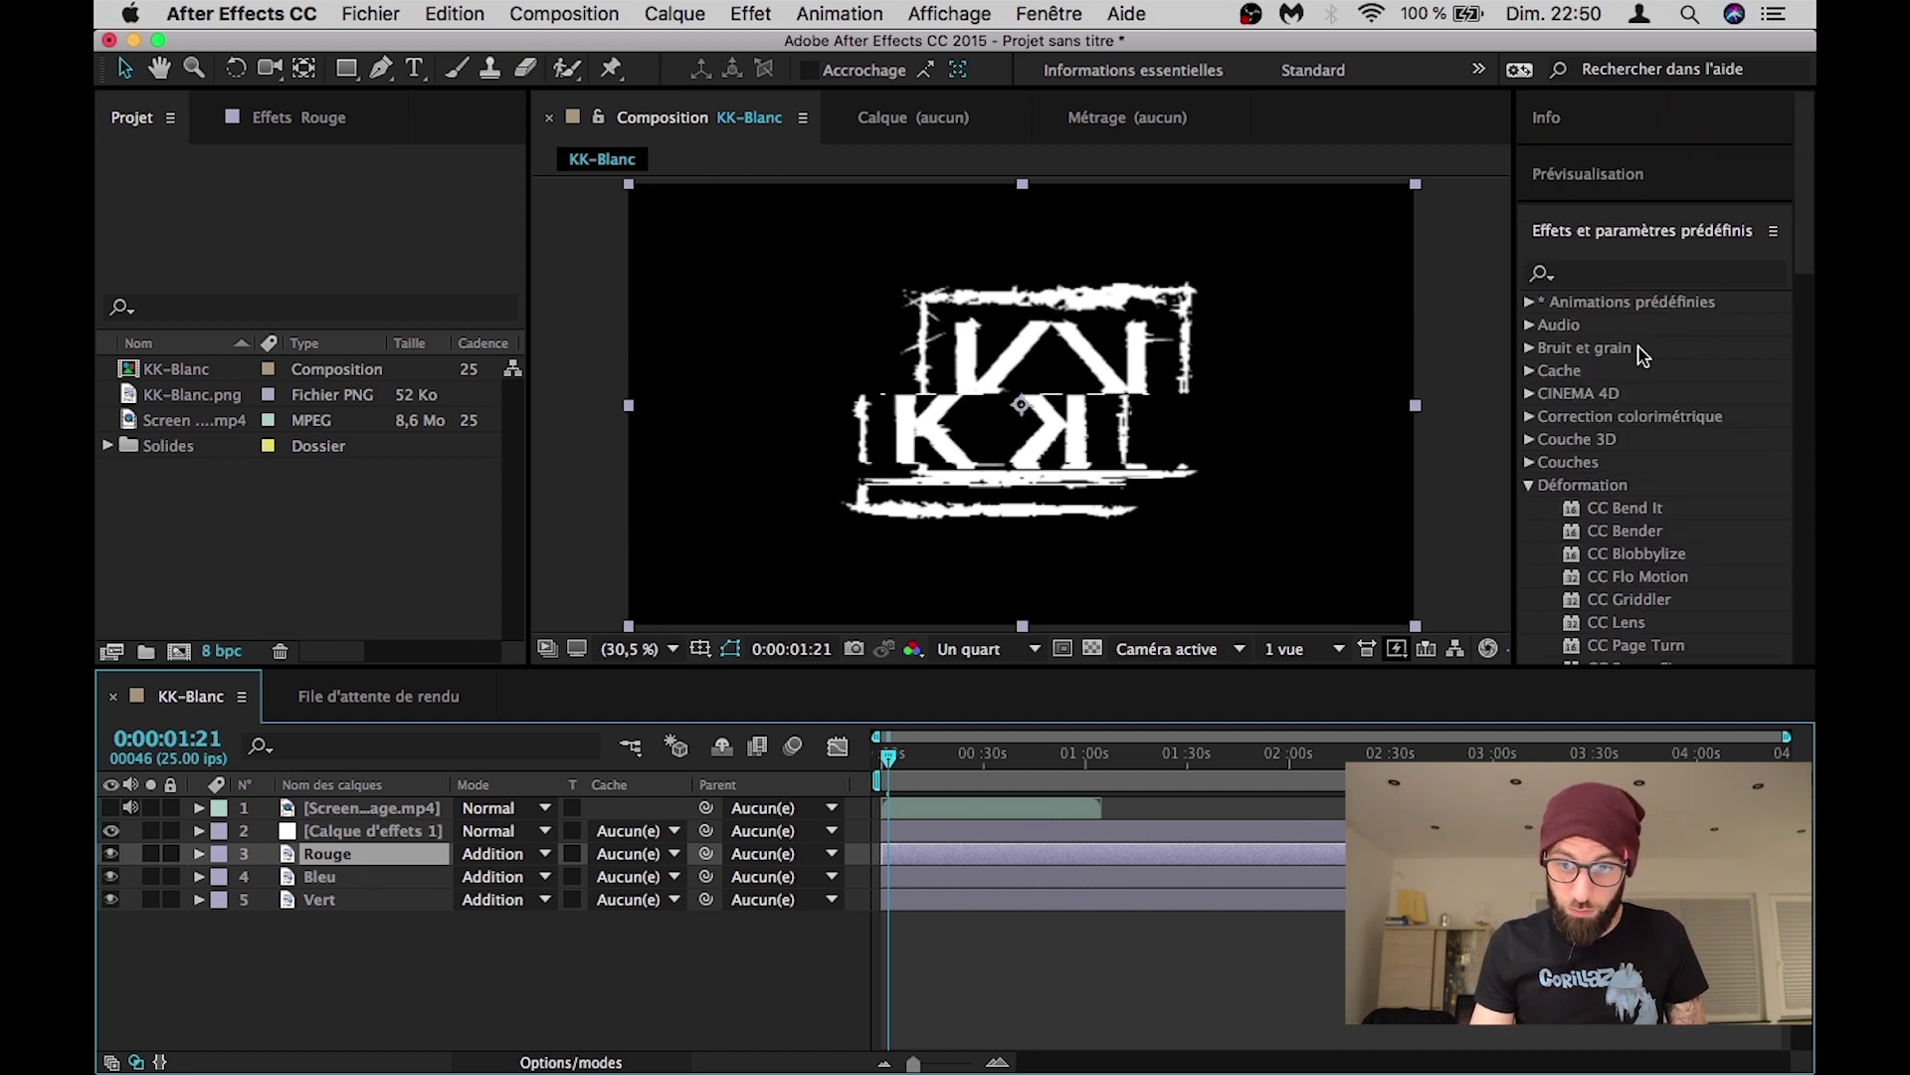
pyautogui.click(1626, 276)
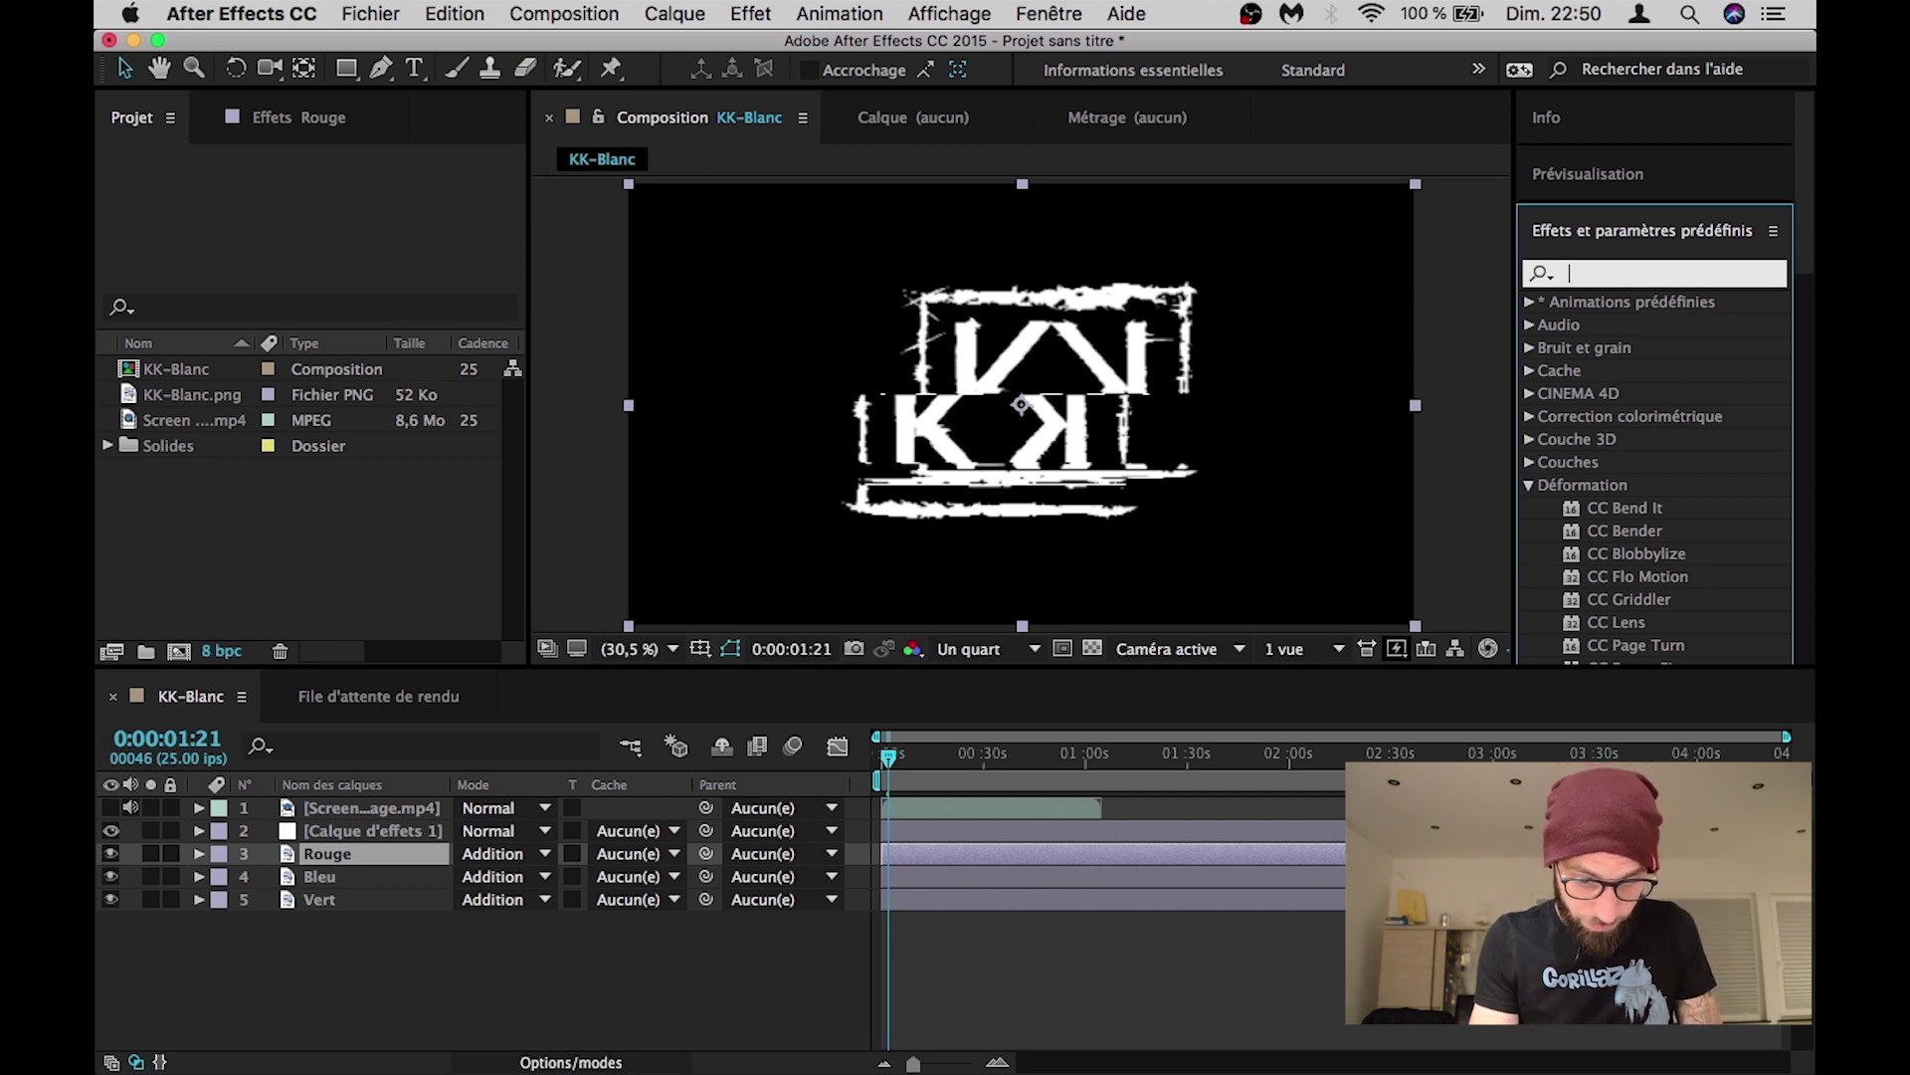
pyautogui.write('remp')
pyautogui.moveTo(1657, 326); pyautogui.dragTo(368, 852)
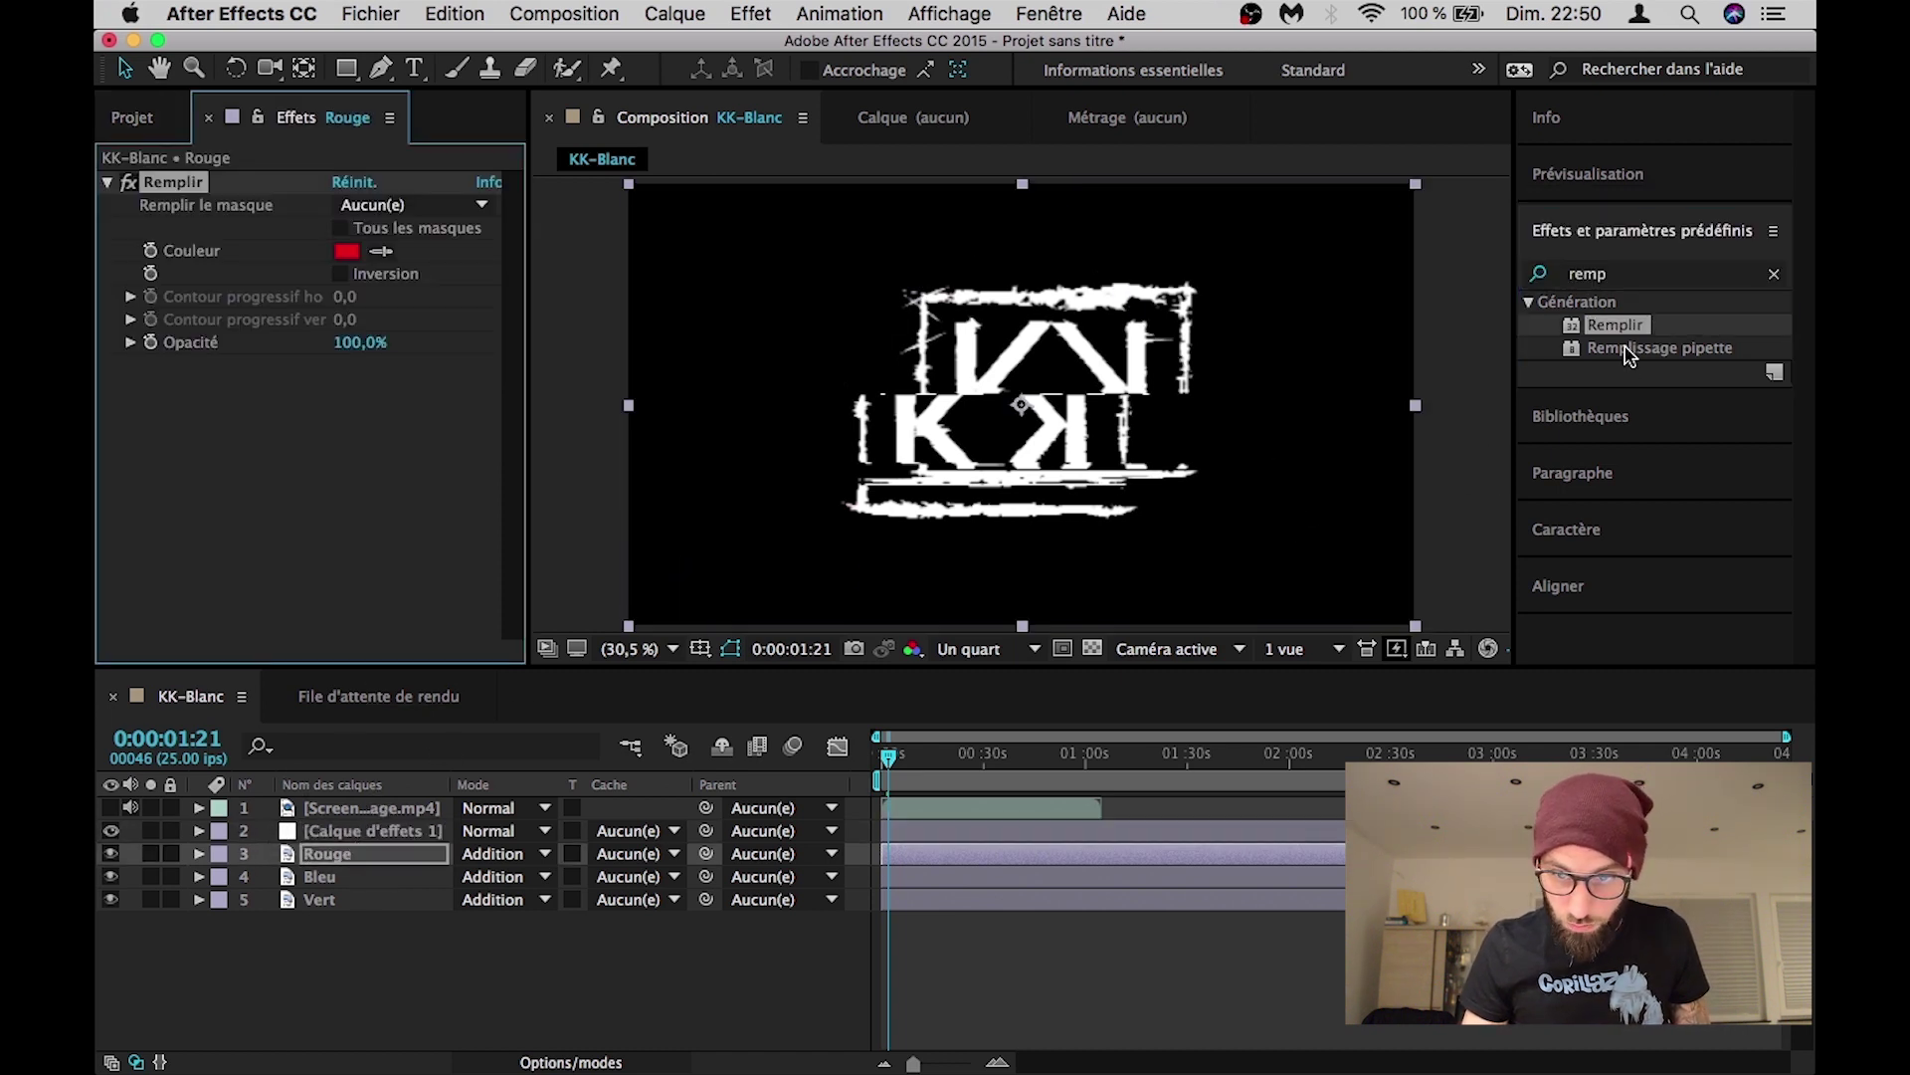
pyautogui.moveTo(1618, 331); pyautogui.dragTo(328, 878)
pyautogui.moveTo(1612, 326); pyautogui.dragTo(321, 899)
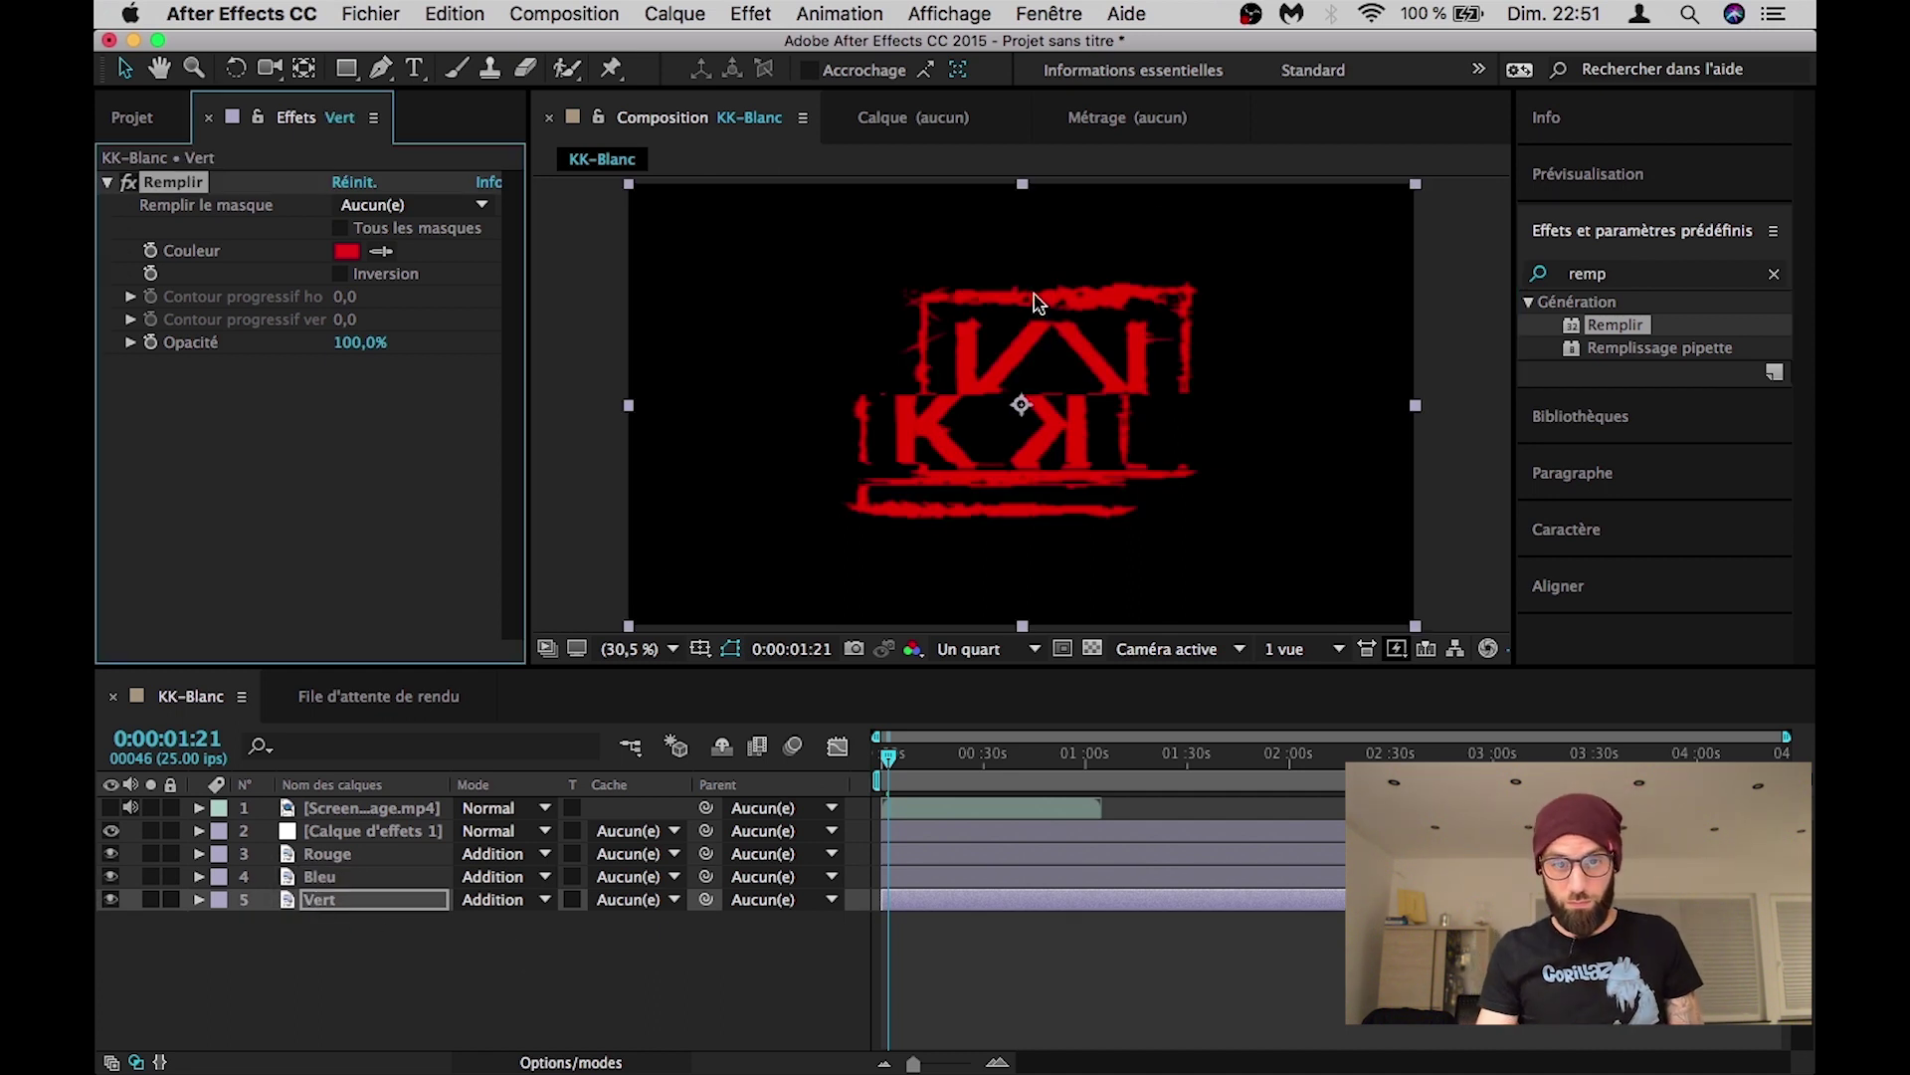
# Step: Check the Remplir colour of the Rouge layer and keep it red
pyautogui.click(295, 859)
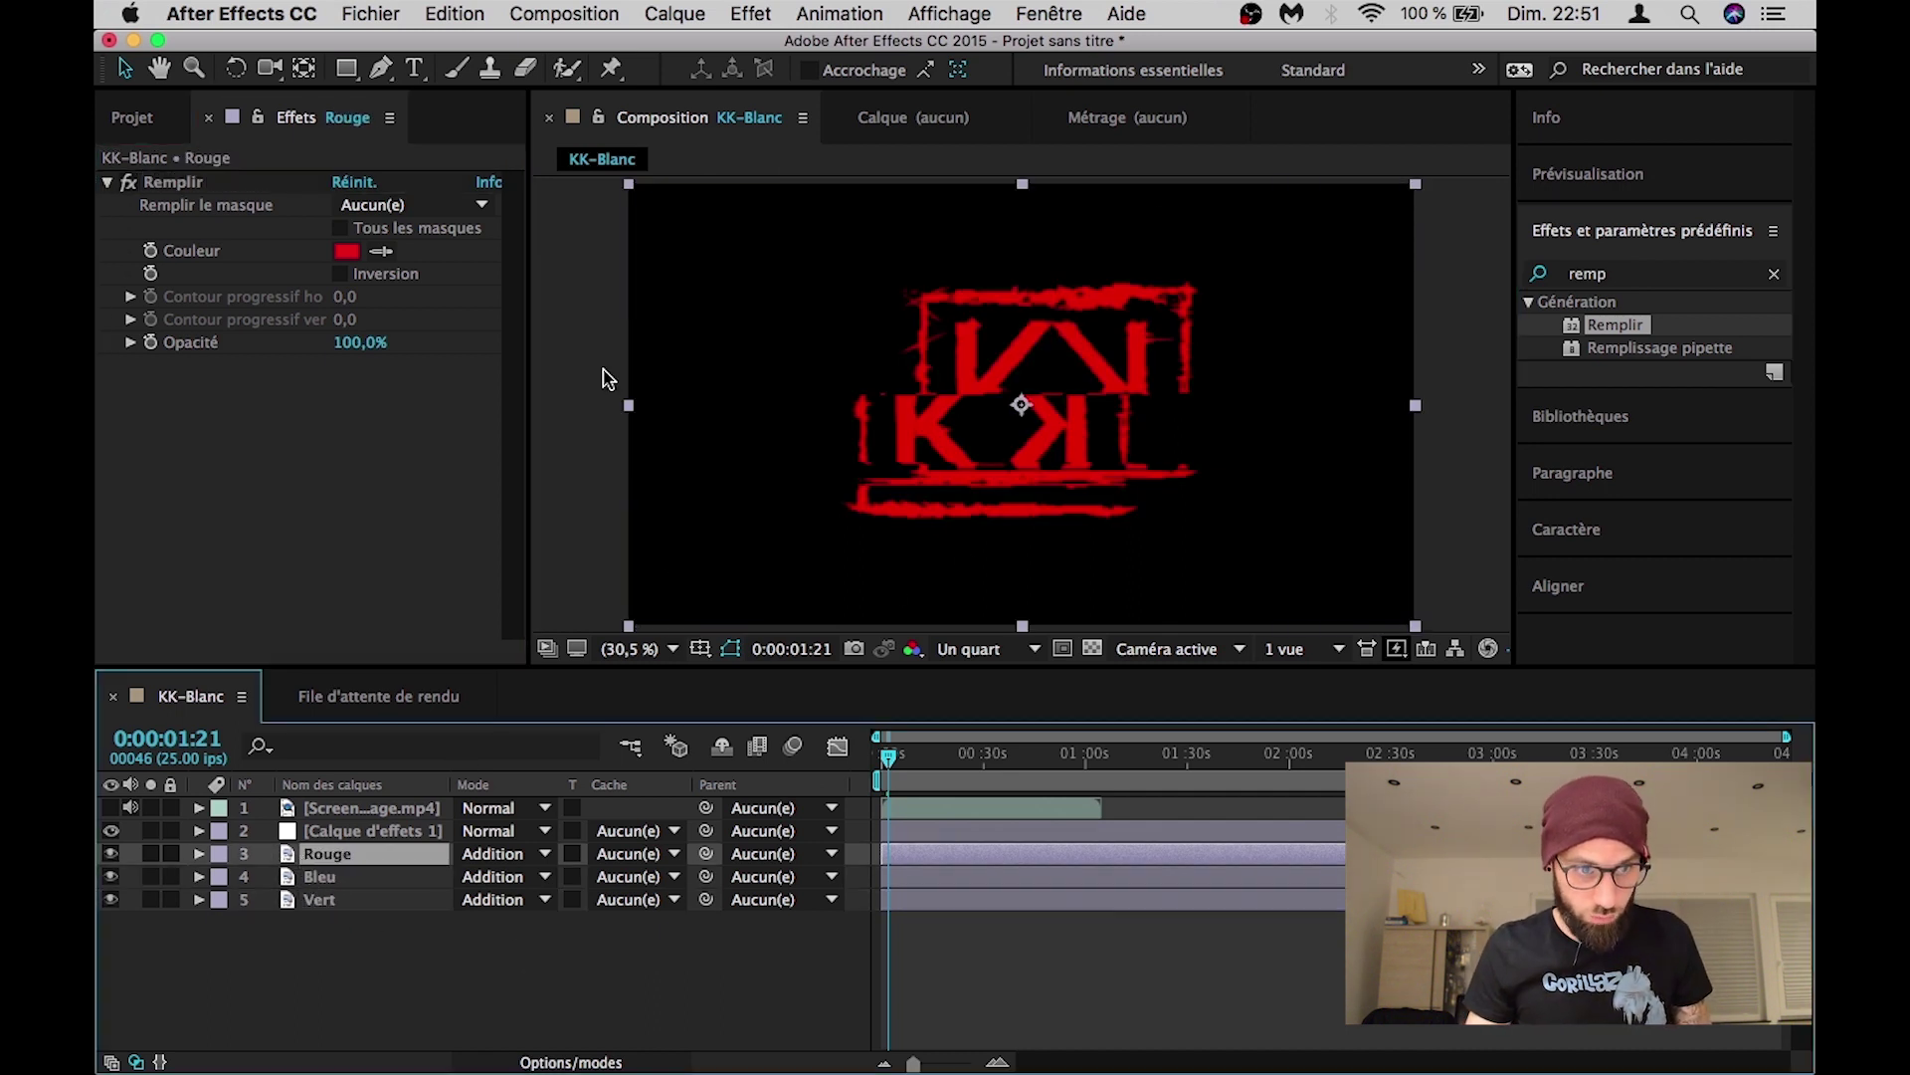
pyautogui.click(347, 253)
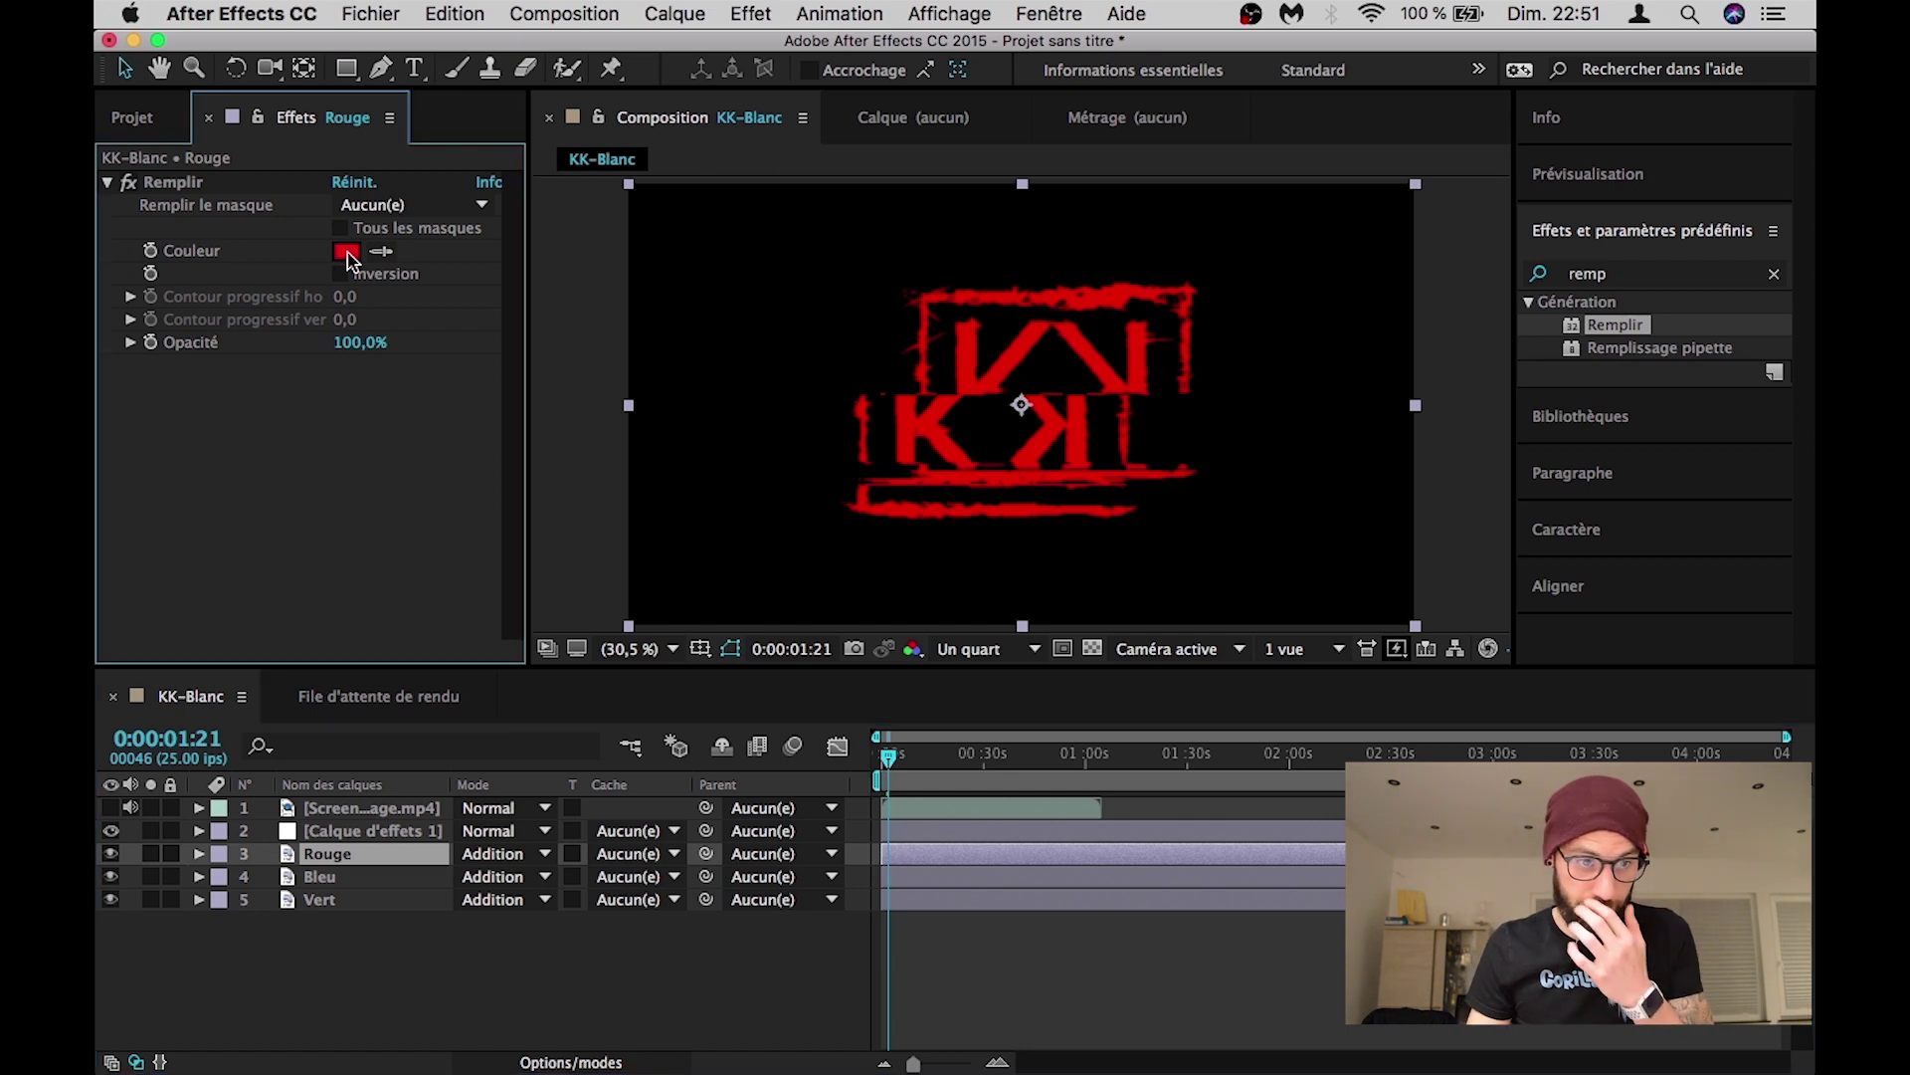
pyautogui.click(729, 204)
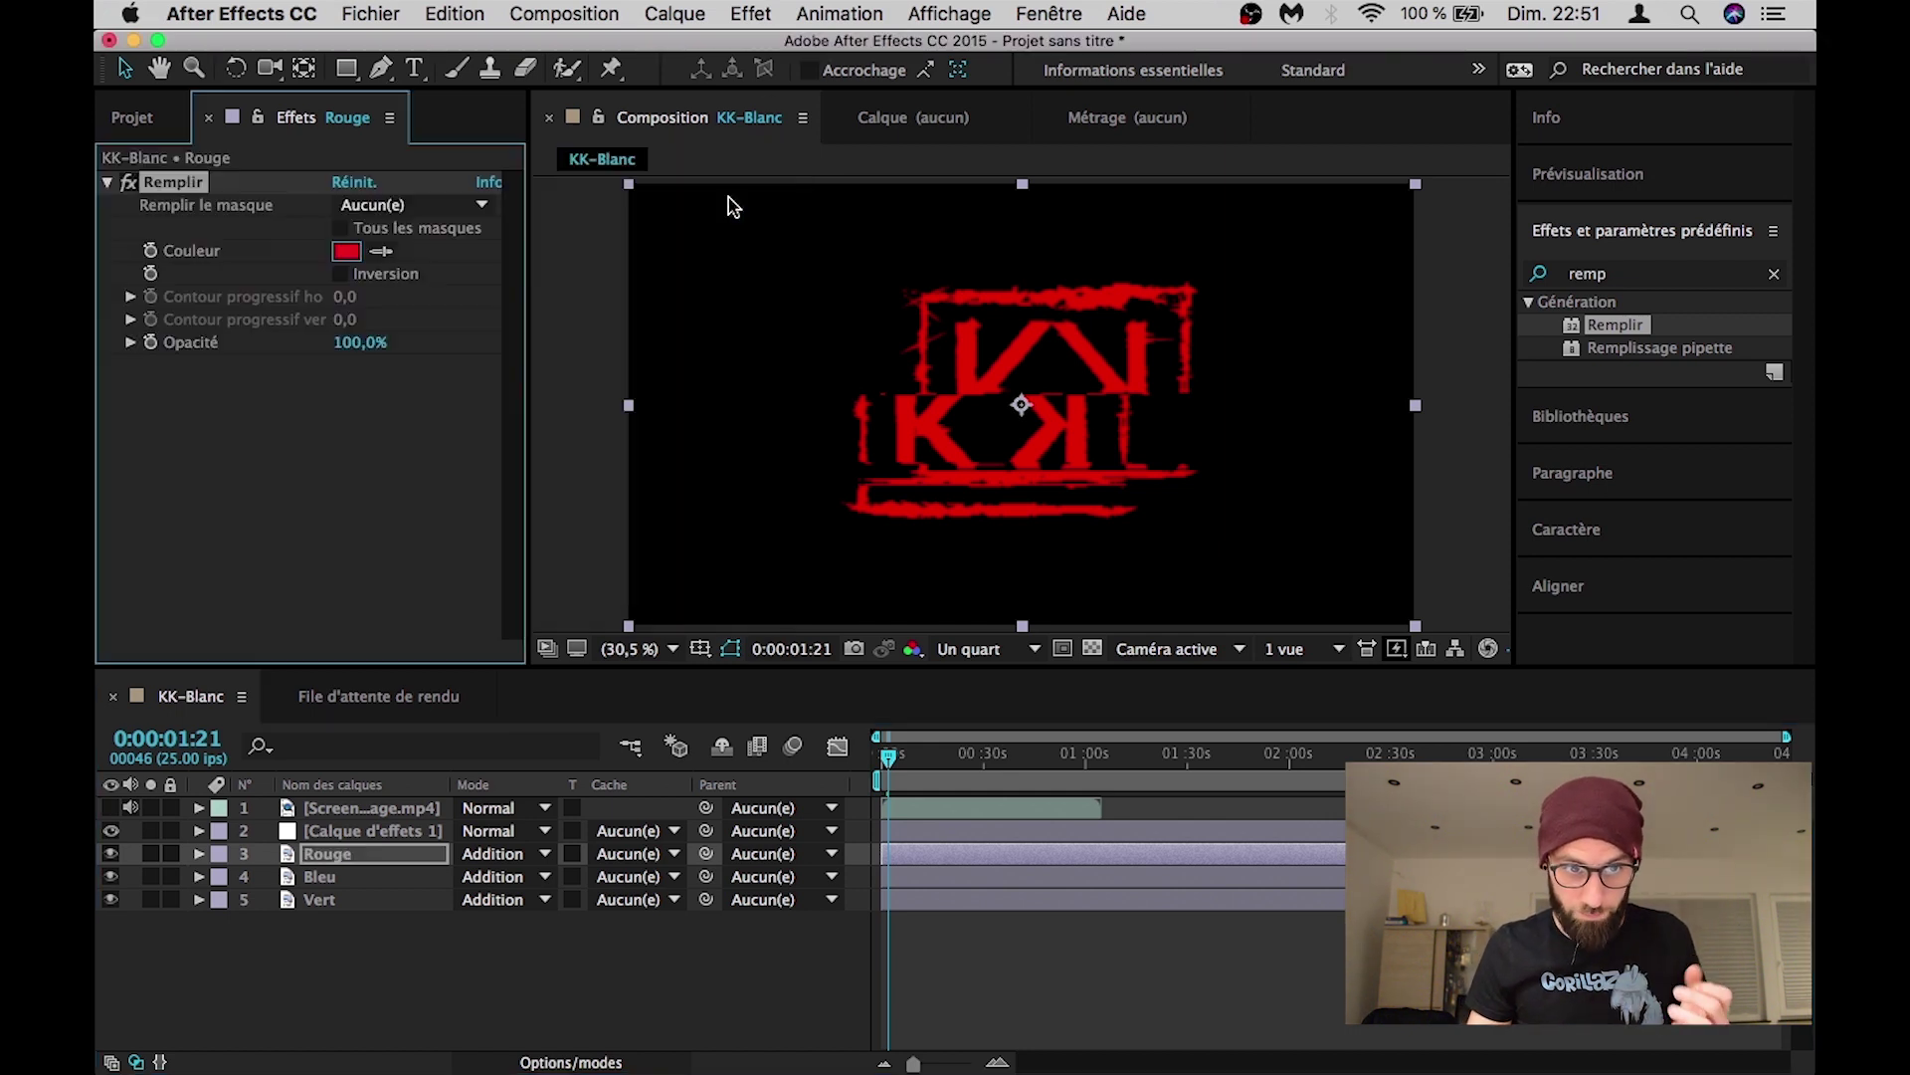
# Step: Set the Remplir colour of the Bleu layer to a fully saturated blue with a hue of about 239°
pyautogui.click(343, 879)
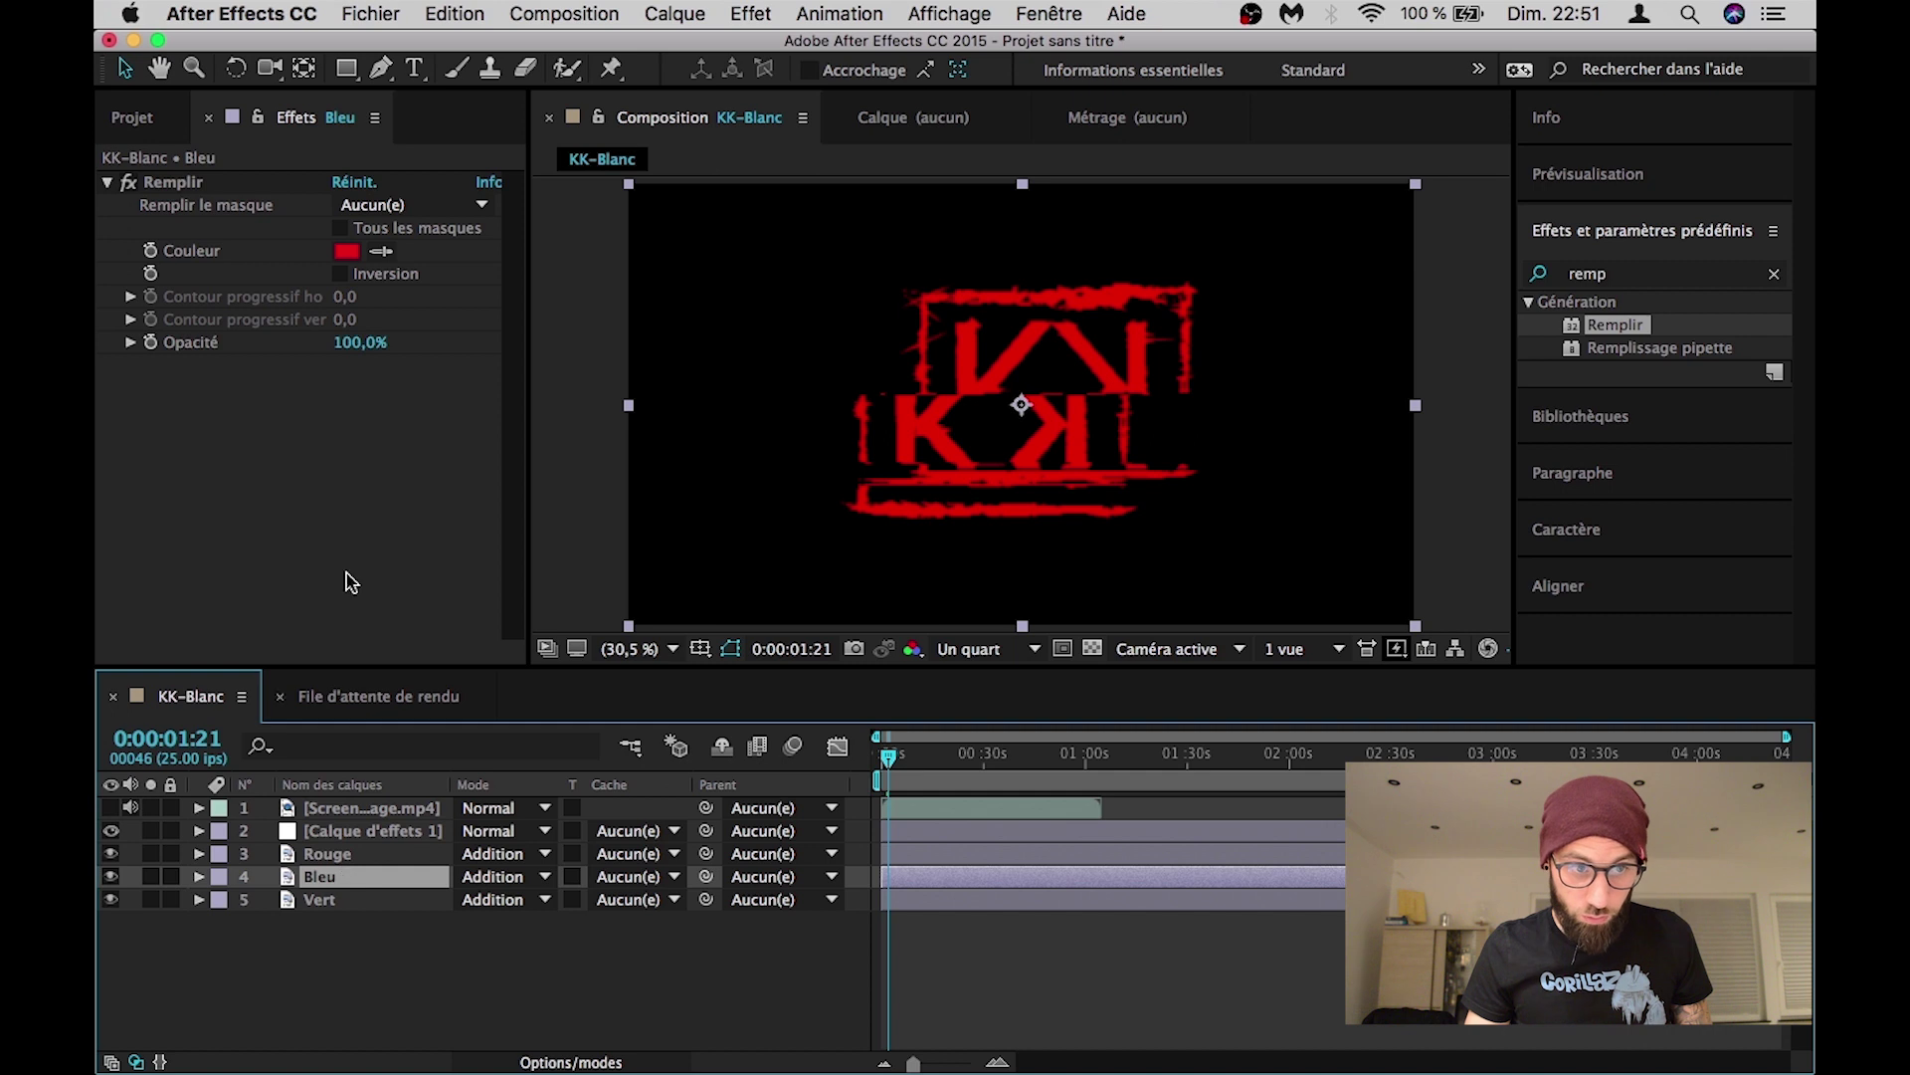
pyautogui.click(347, 254)
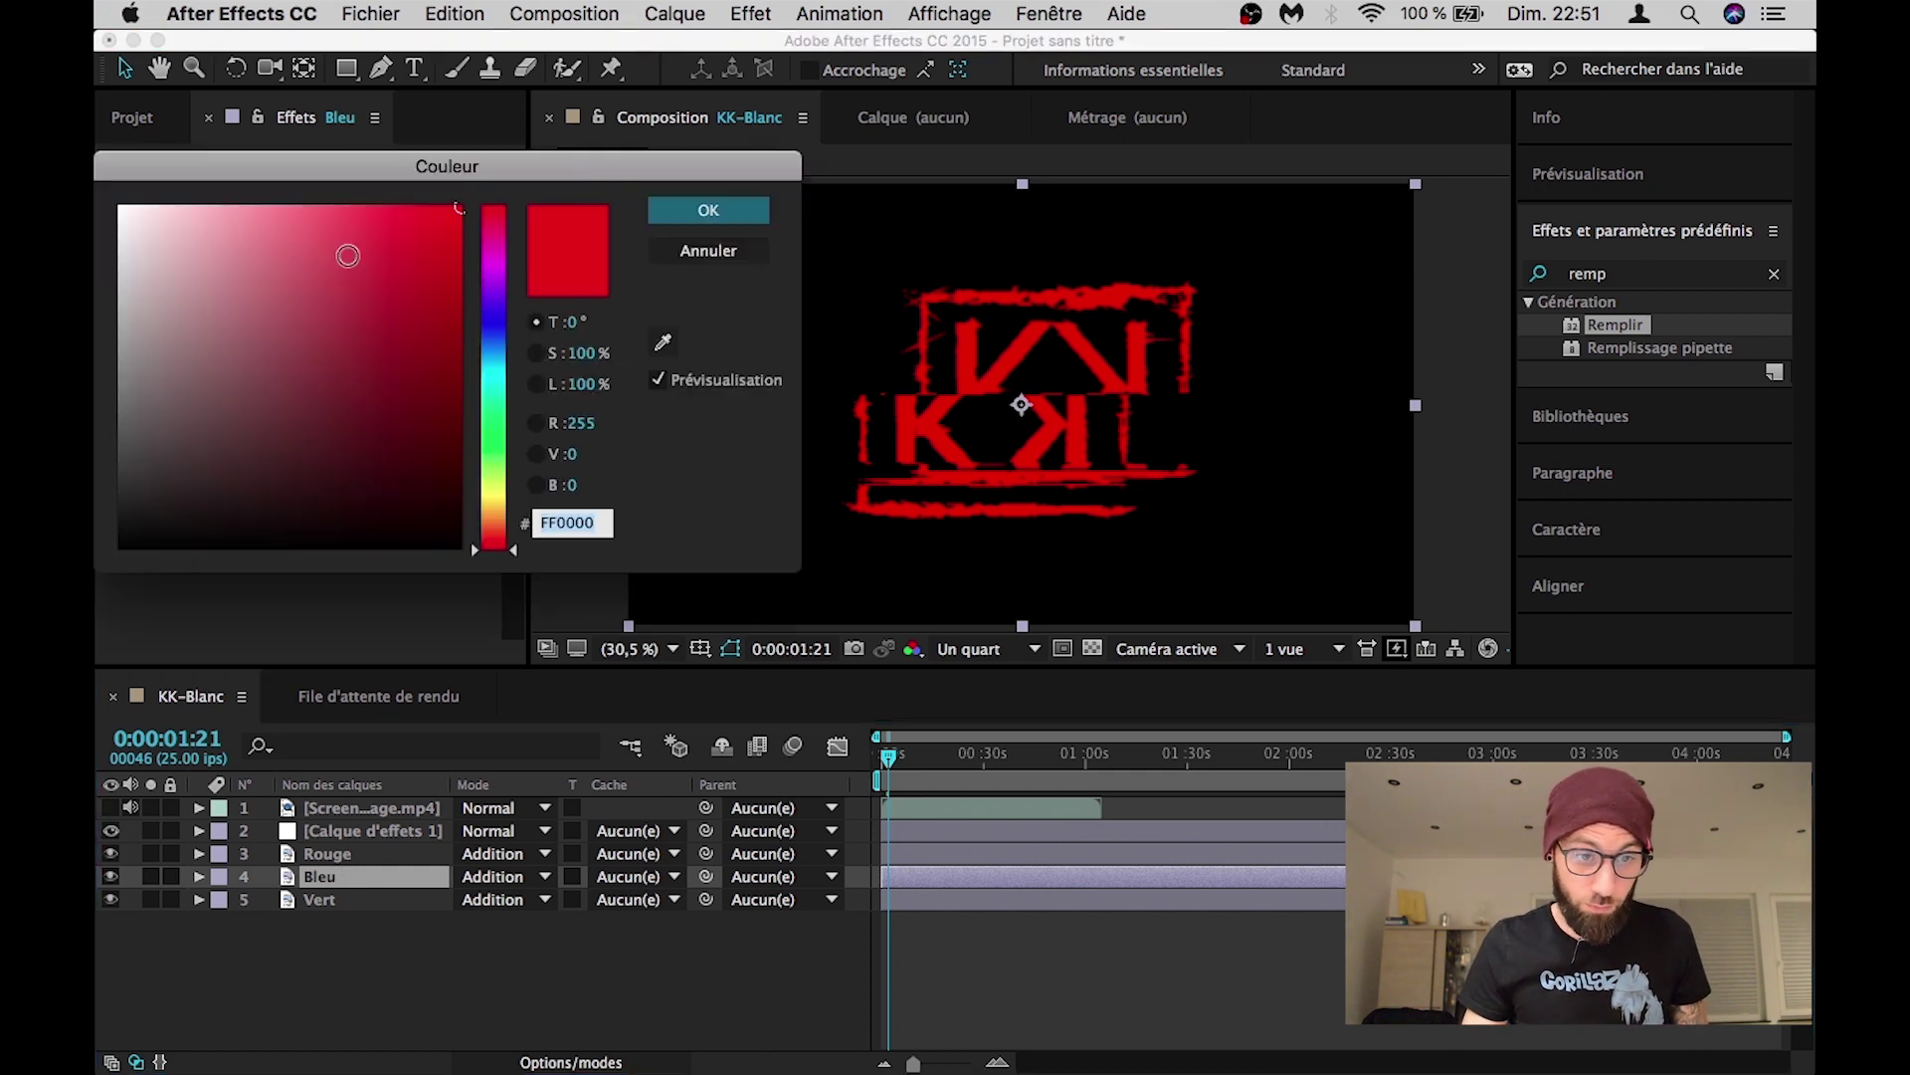
pyautogui.click(499, 323)
pyautogui.moveTo(499, 323); pyautogui.dragTo(500, 324)
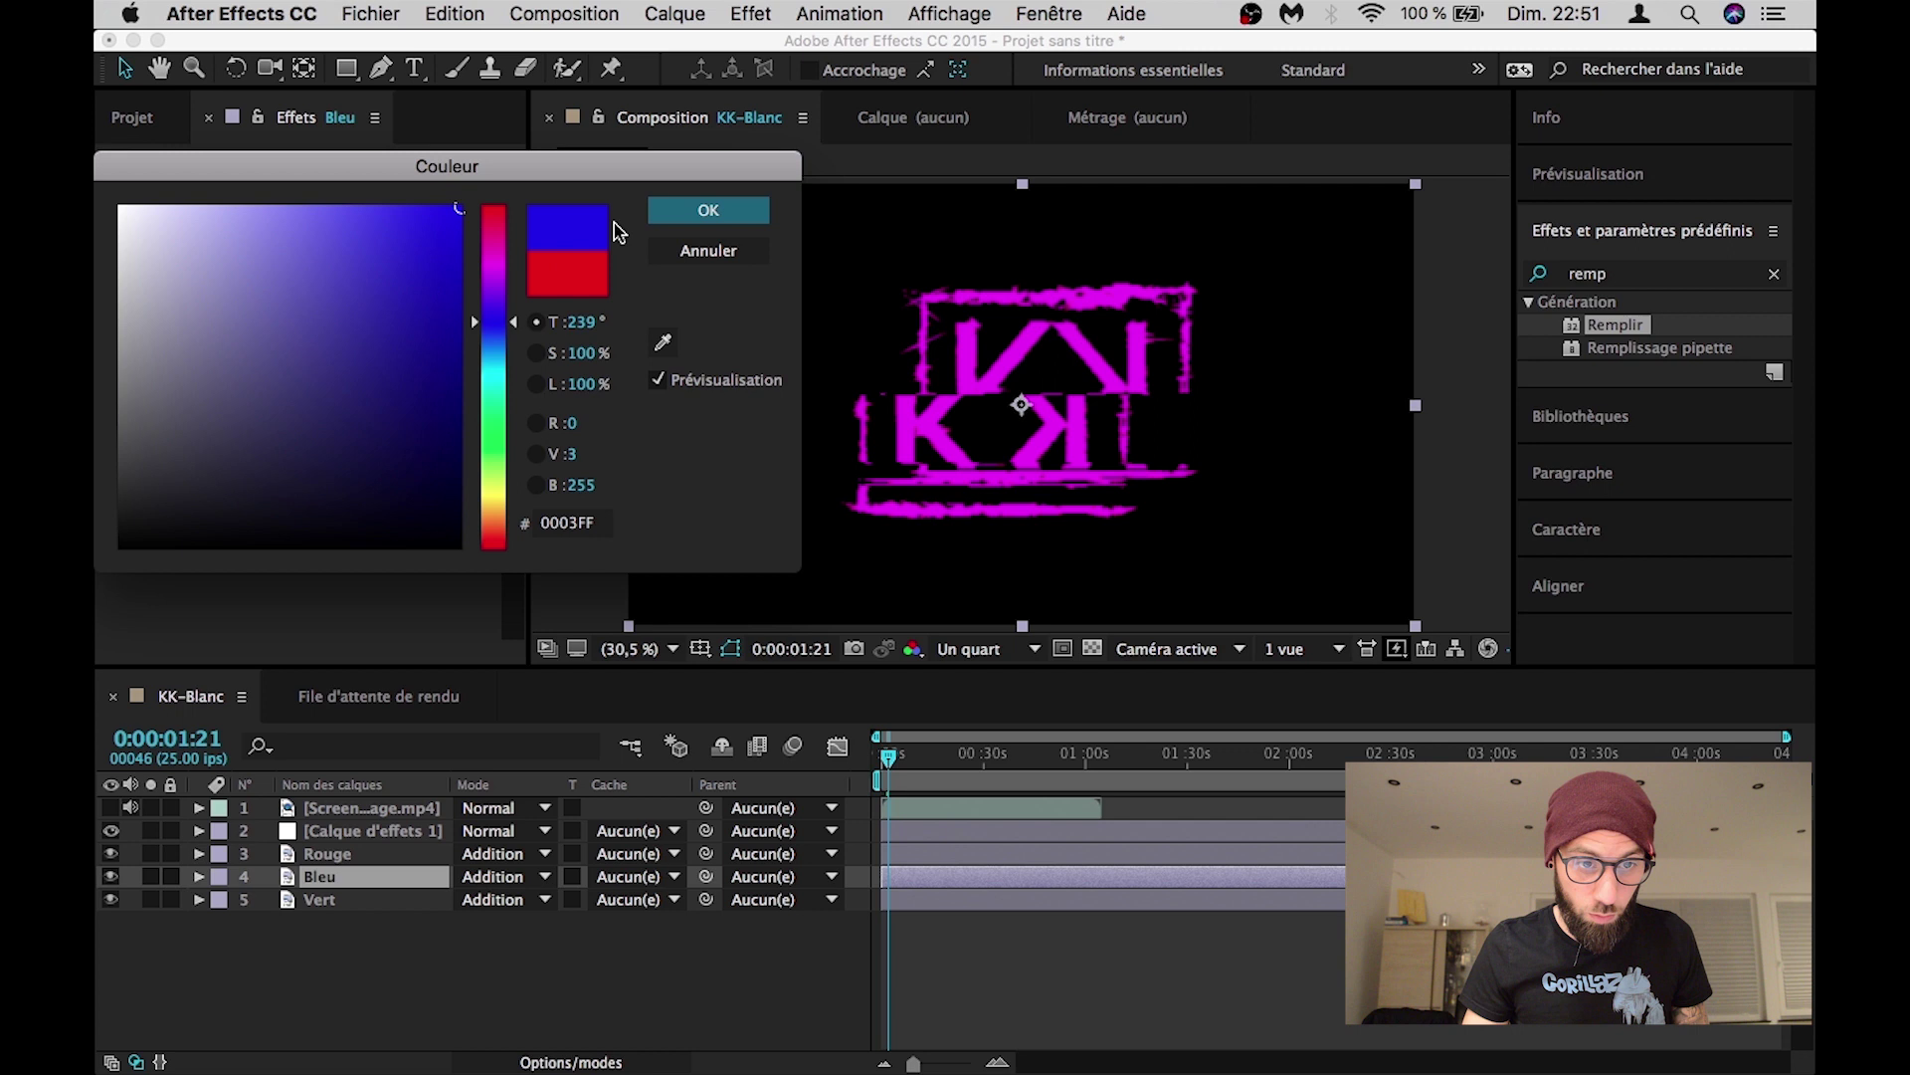
pyautogui.moveTo(498, 312); pyautogui.dragTo(498, 324)
pyautogui.click(719, 209)
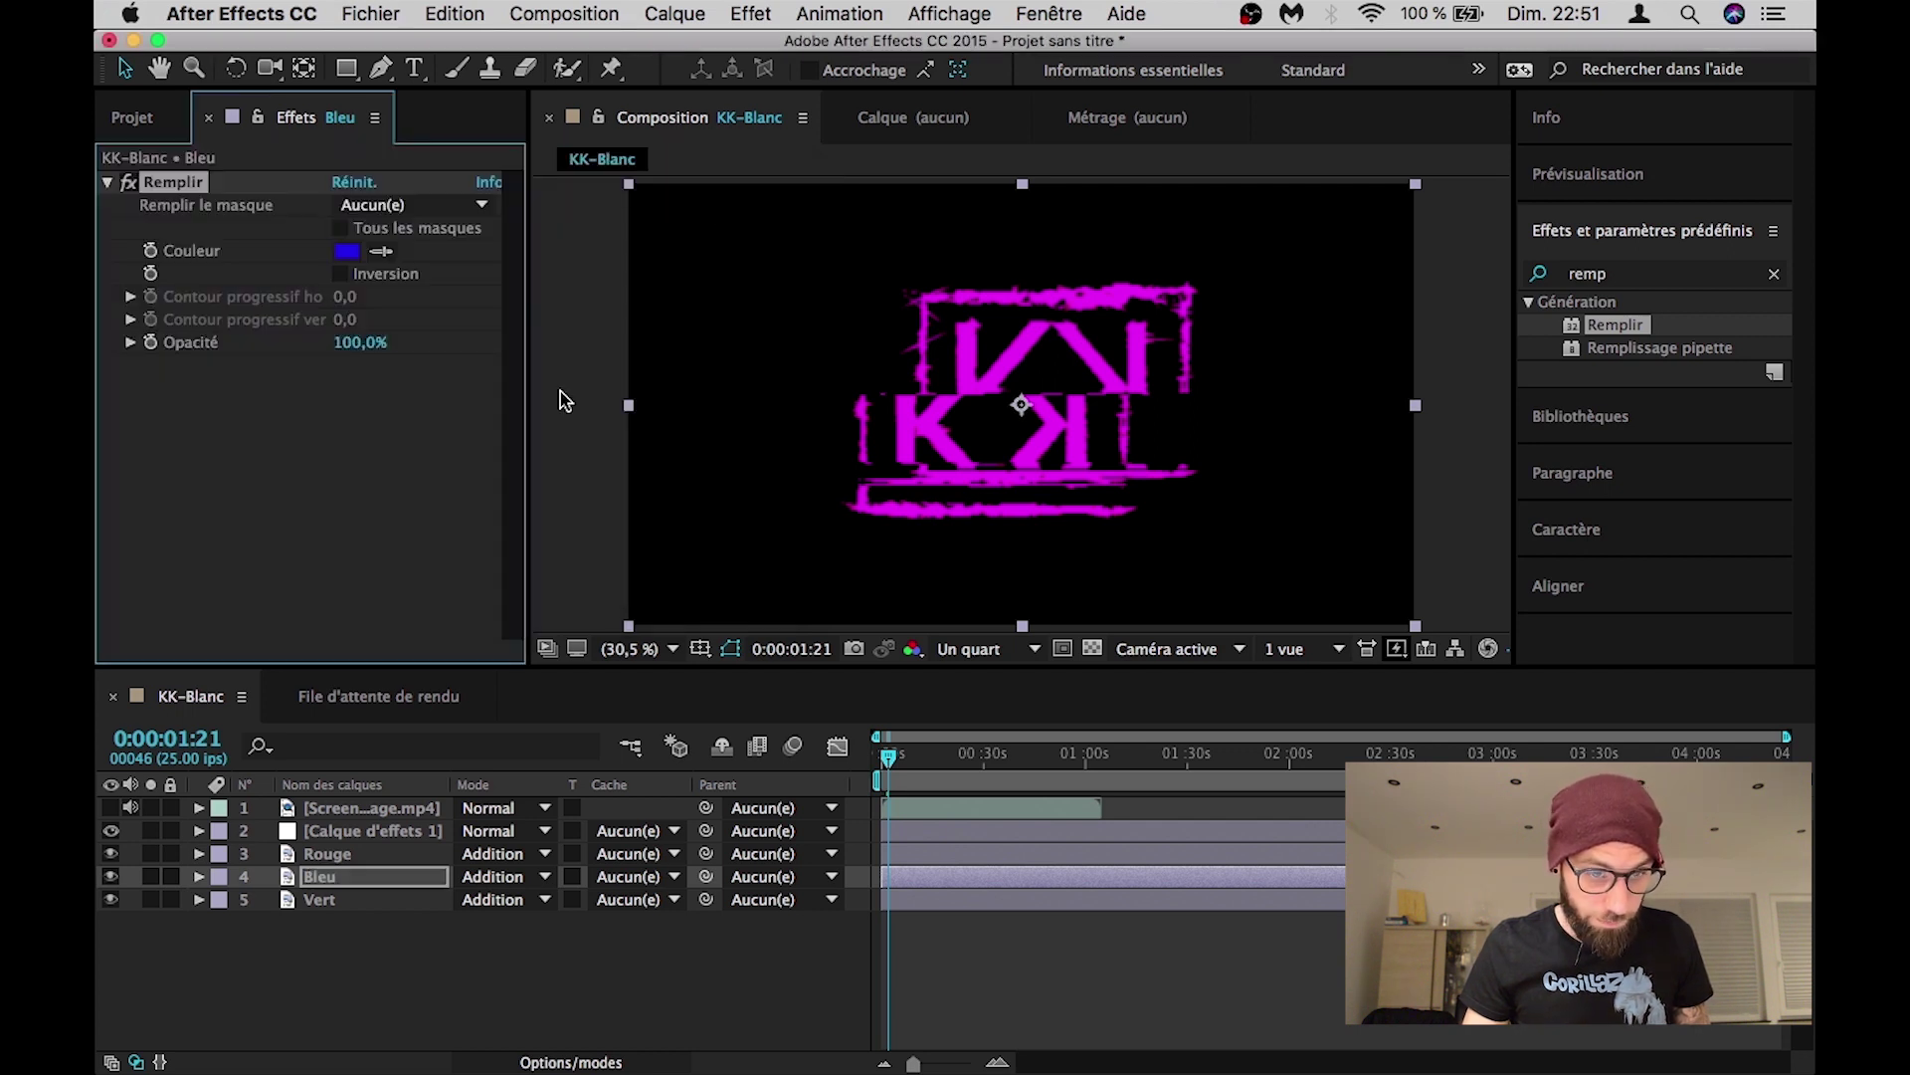
# Step: Set the Remplir colour of the Vert layer to the bright green 0CFF00
pyautogui.click(331, 900)
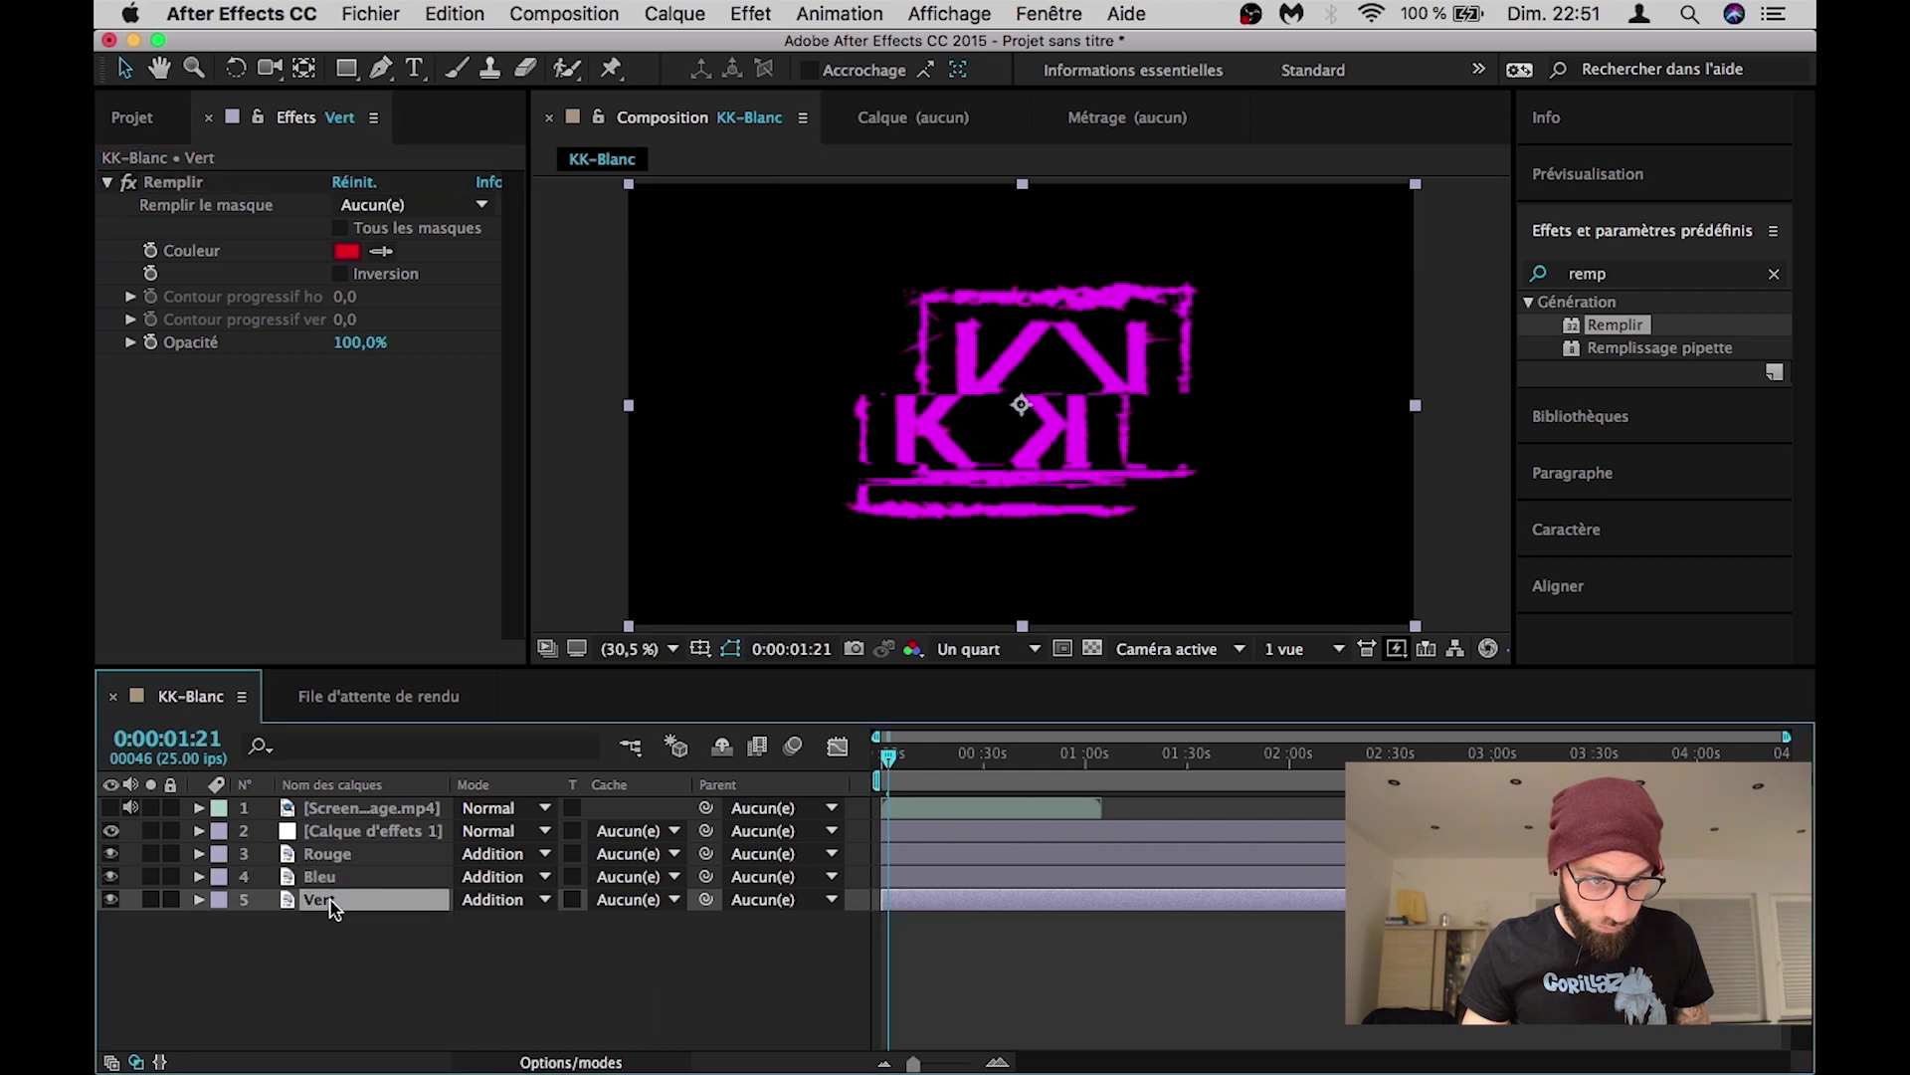
pyautogui.click(348, 251)
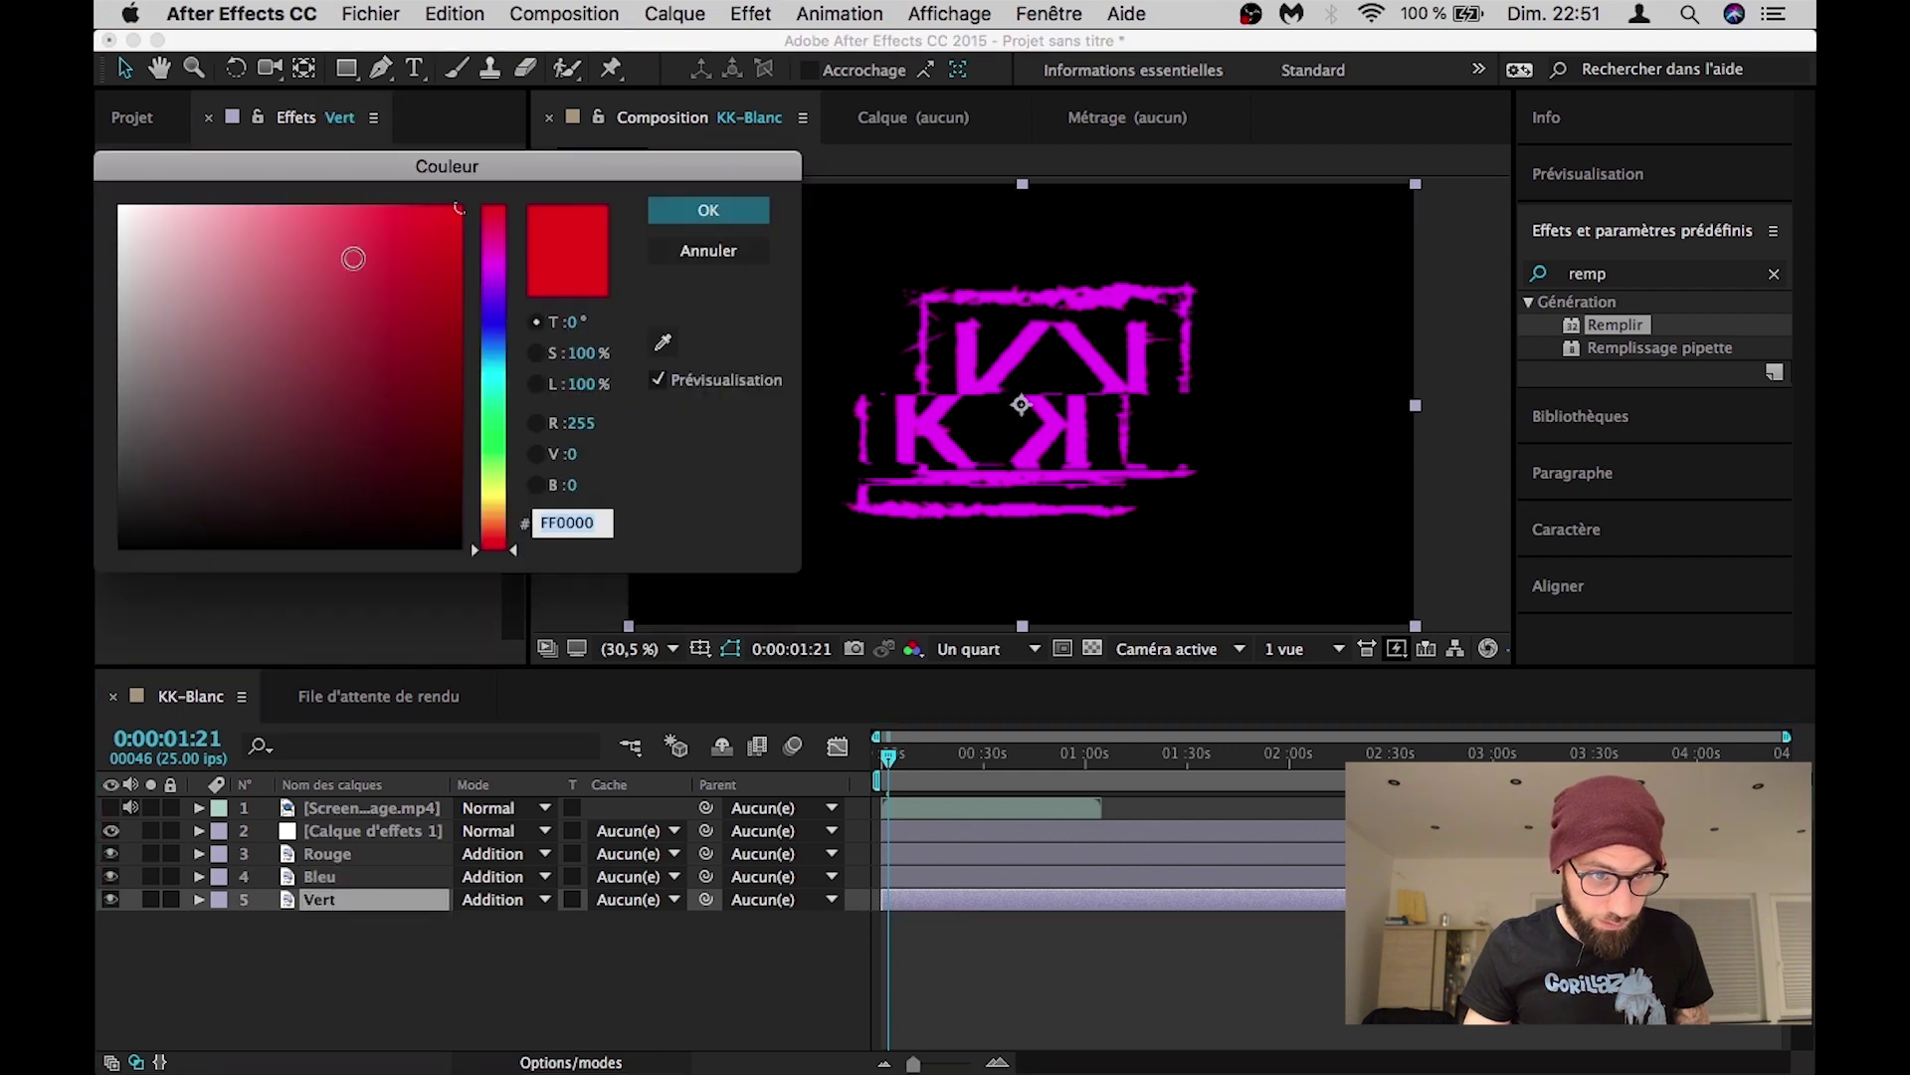
pyautogui.click(495, 441)
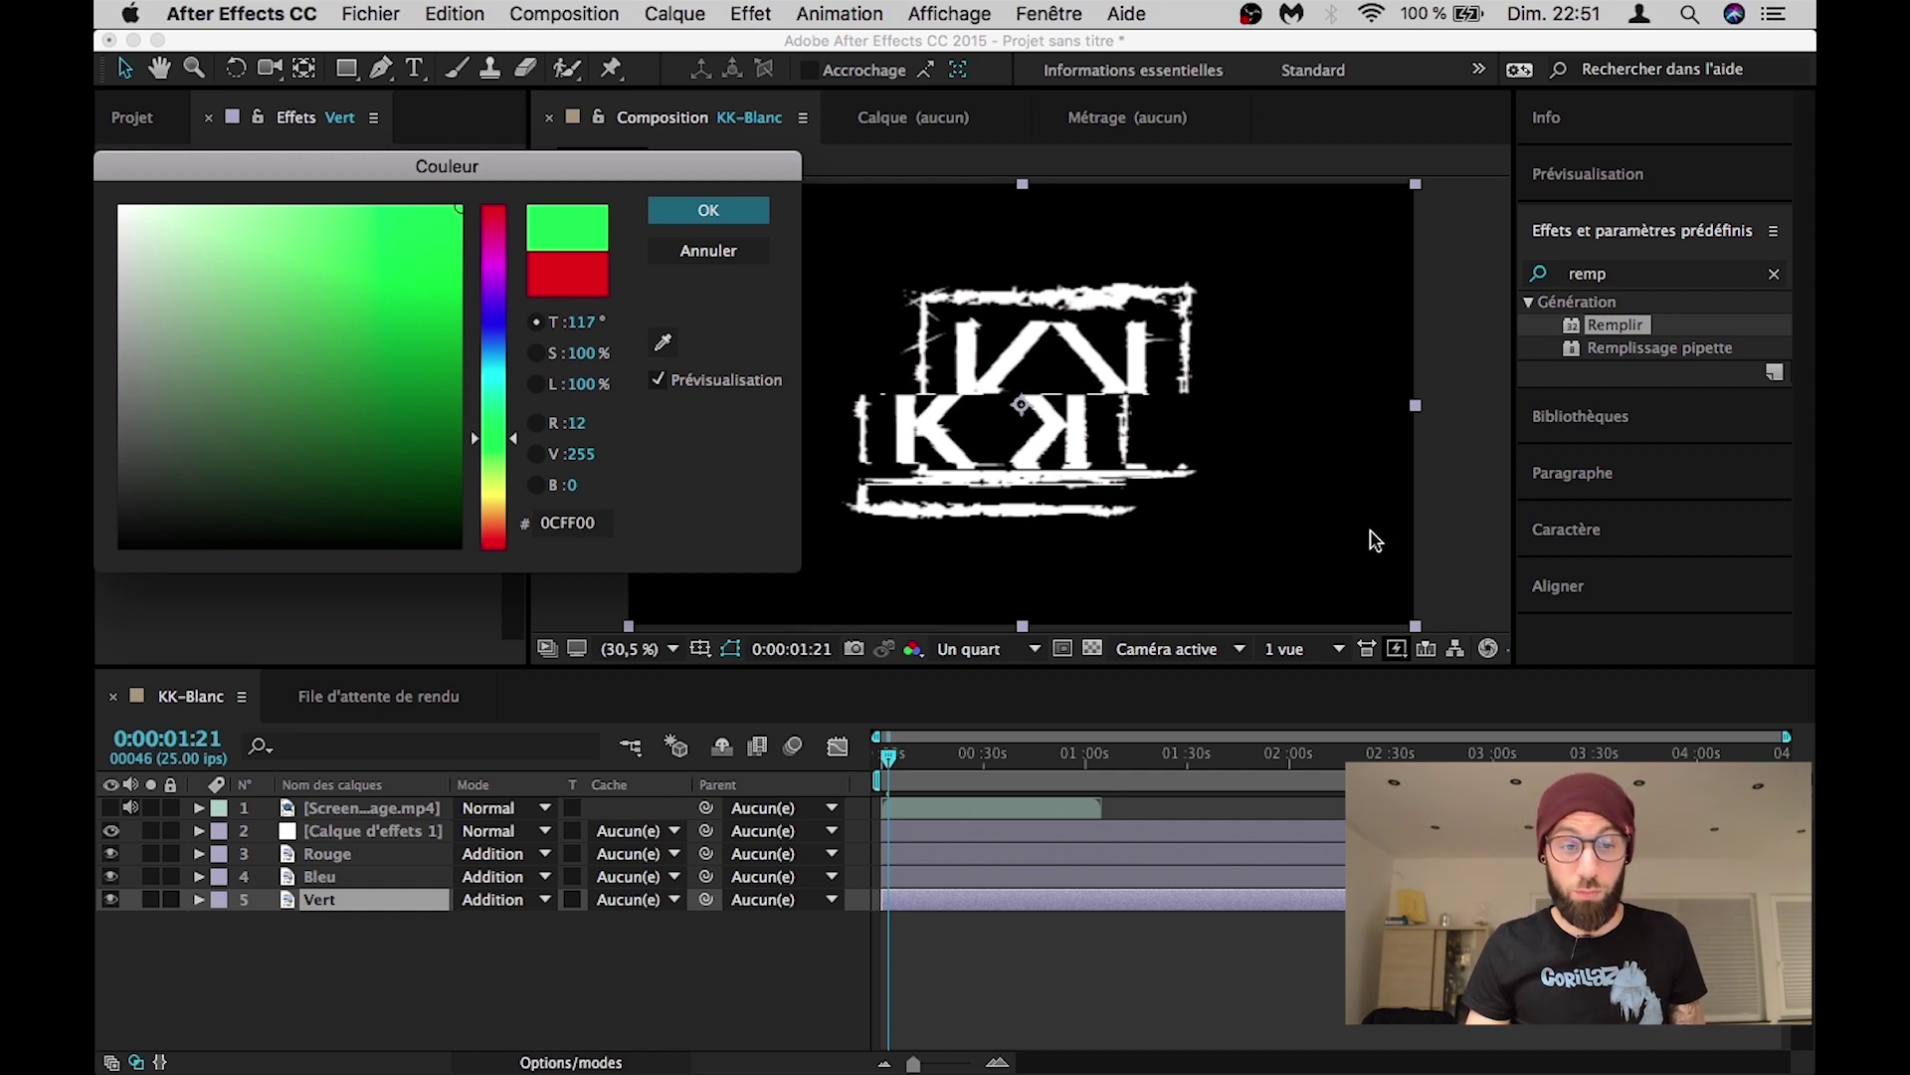
pyautogui.click(702, 210)
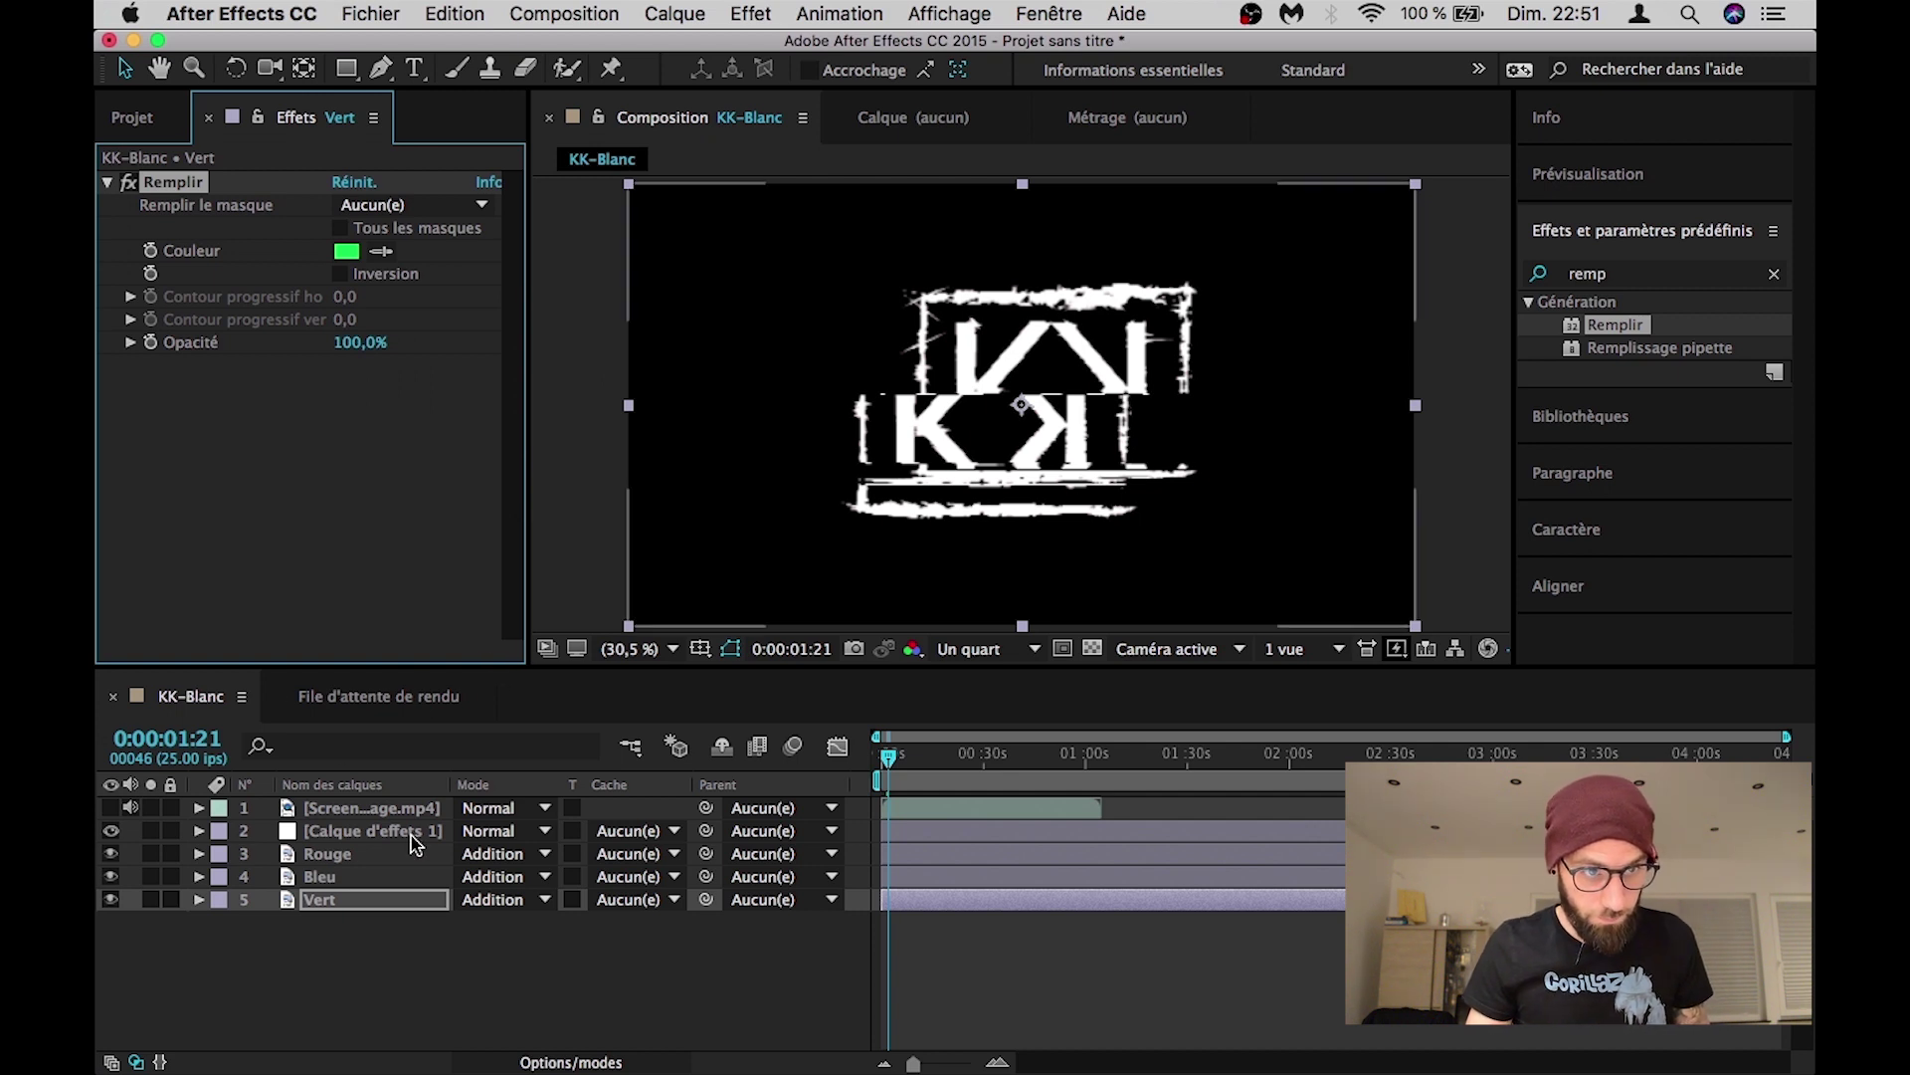
# Step: Add the expression wiggle(5,10,15) to the Position property of the Rouge layer
pyautogui.click(349, 856)
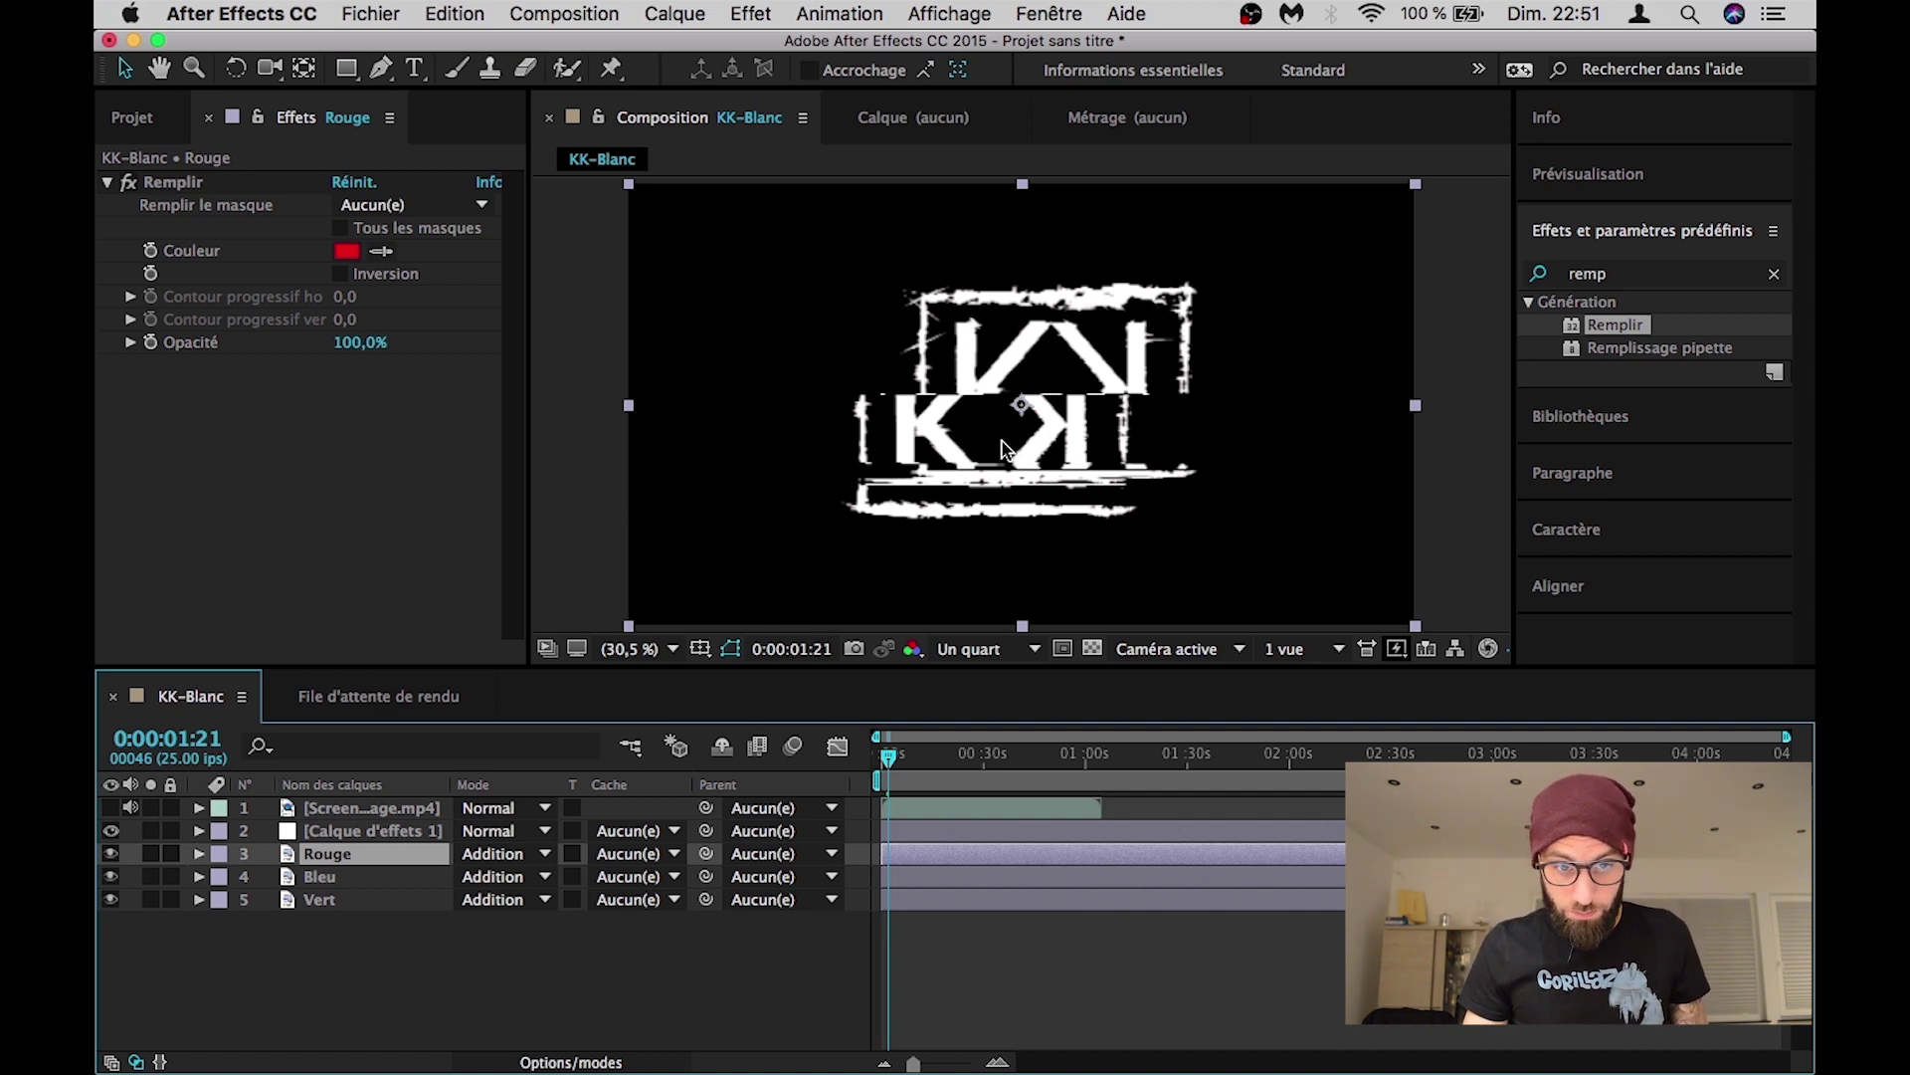
pyautogui.click(941, 478)
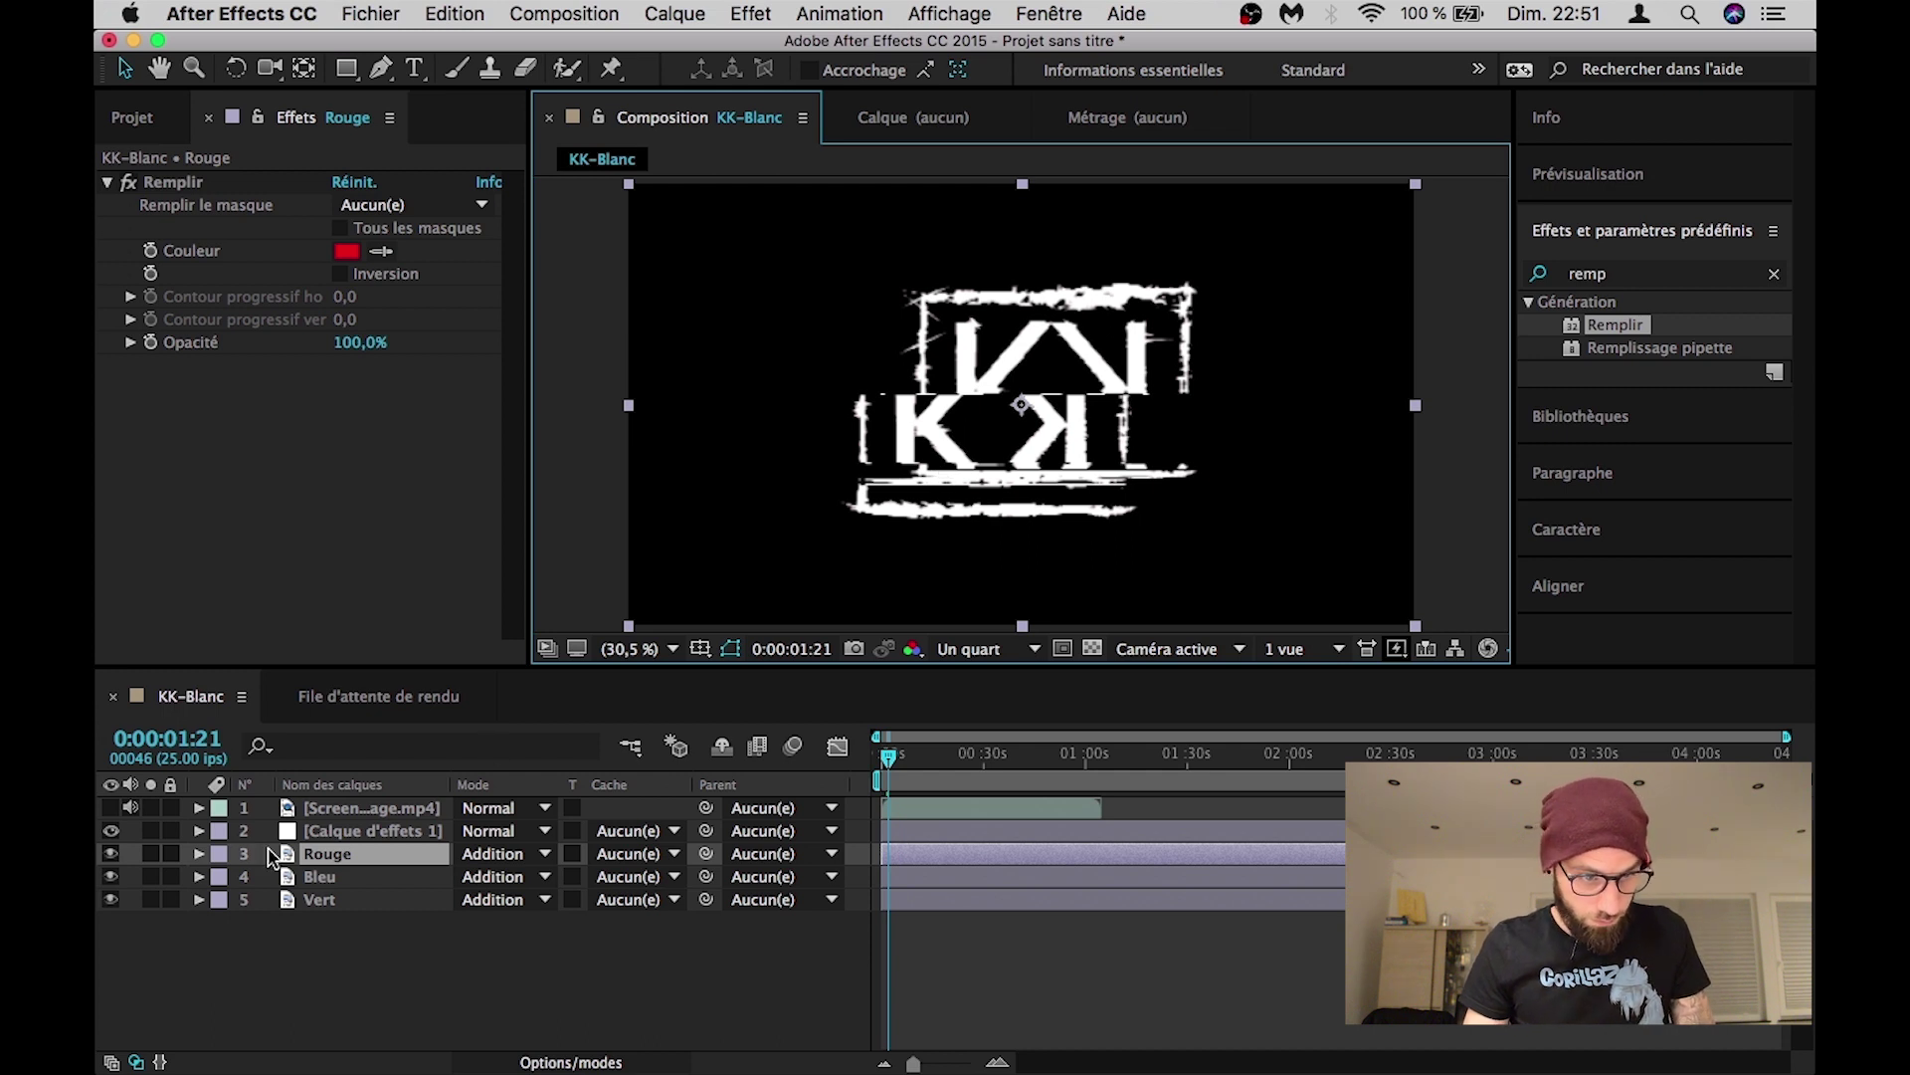
pyautogui.click(200, 855)
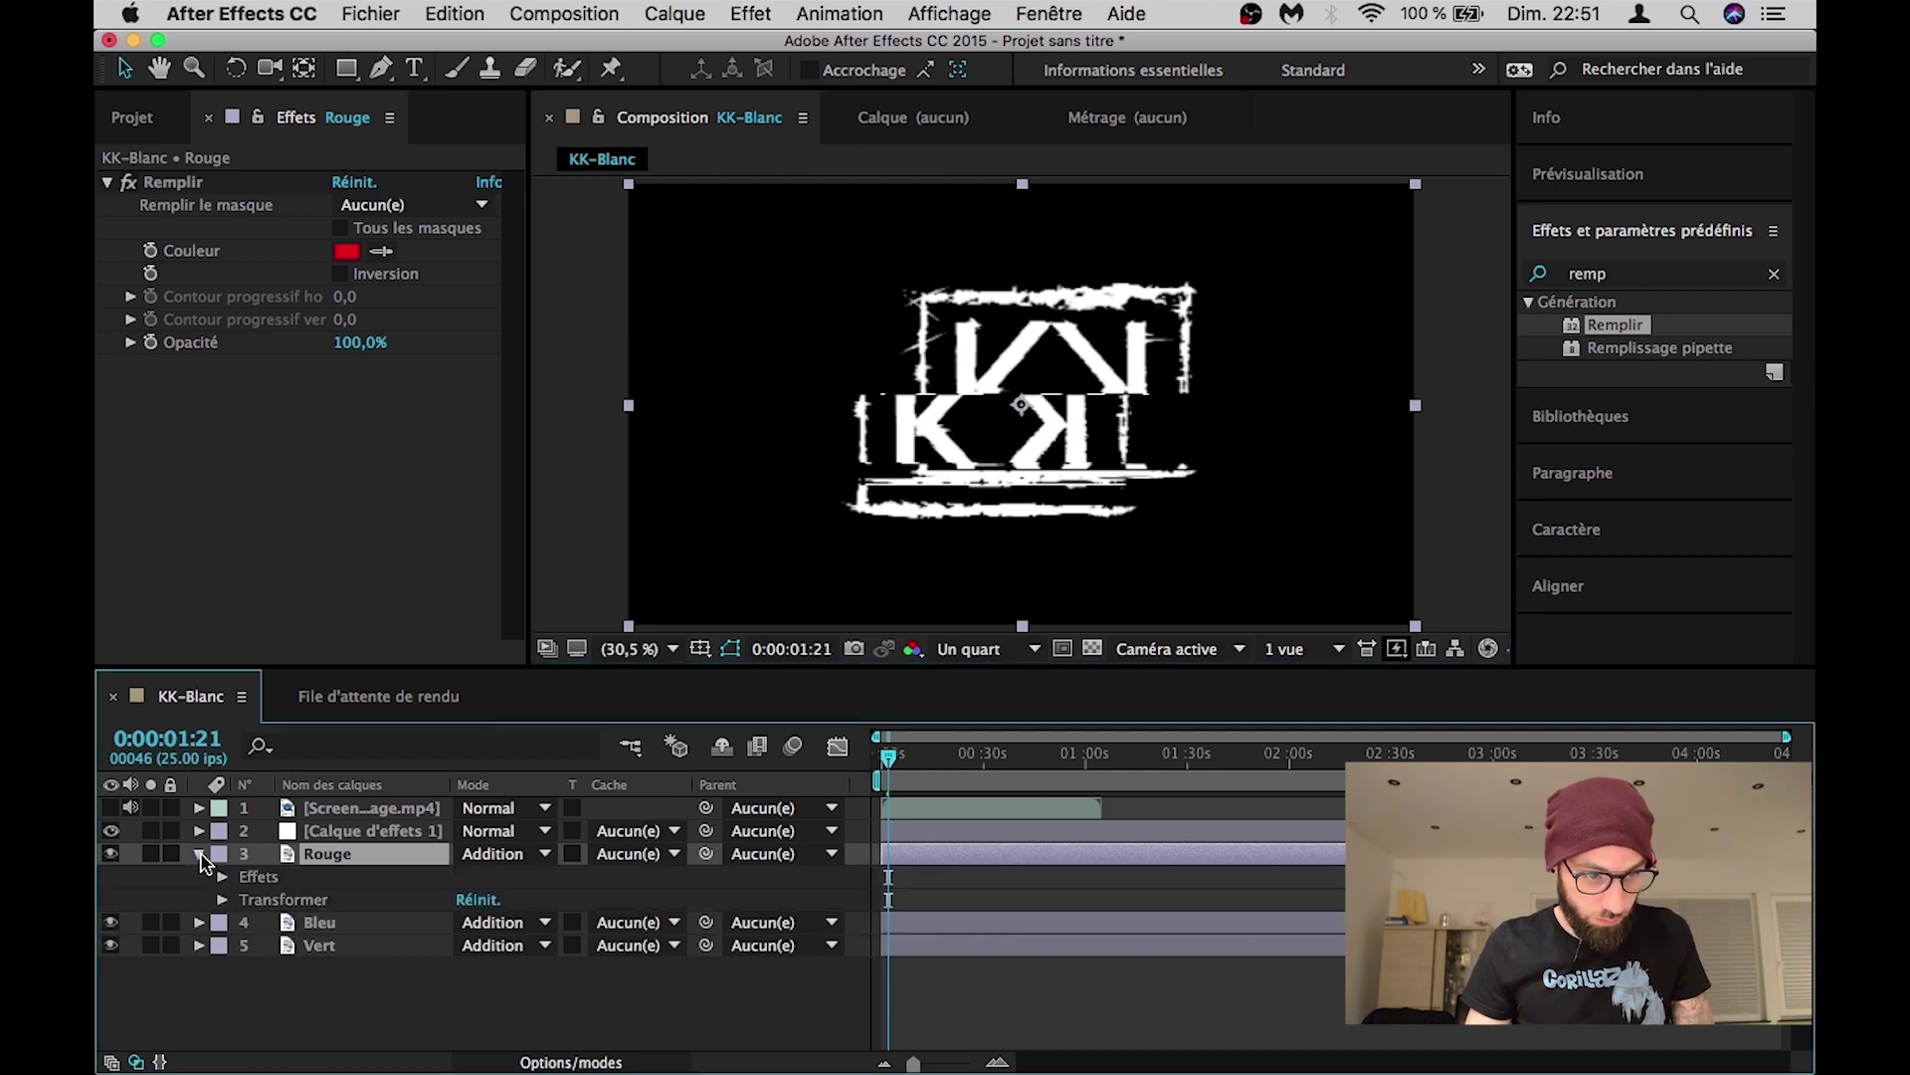
pyautogui.click(222, 900)
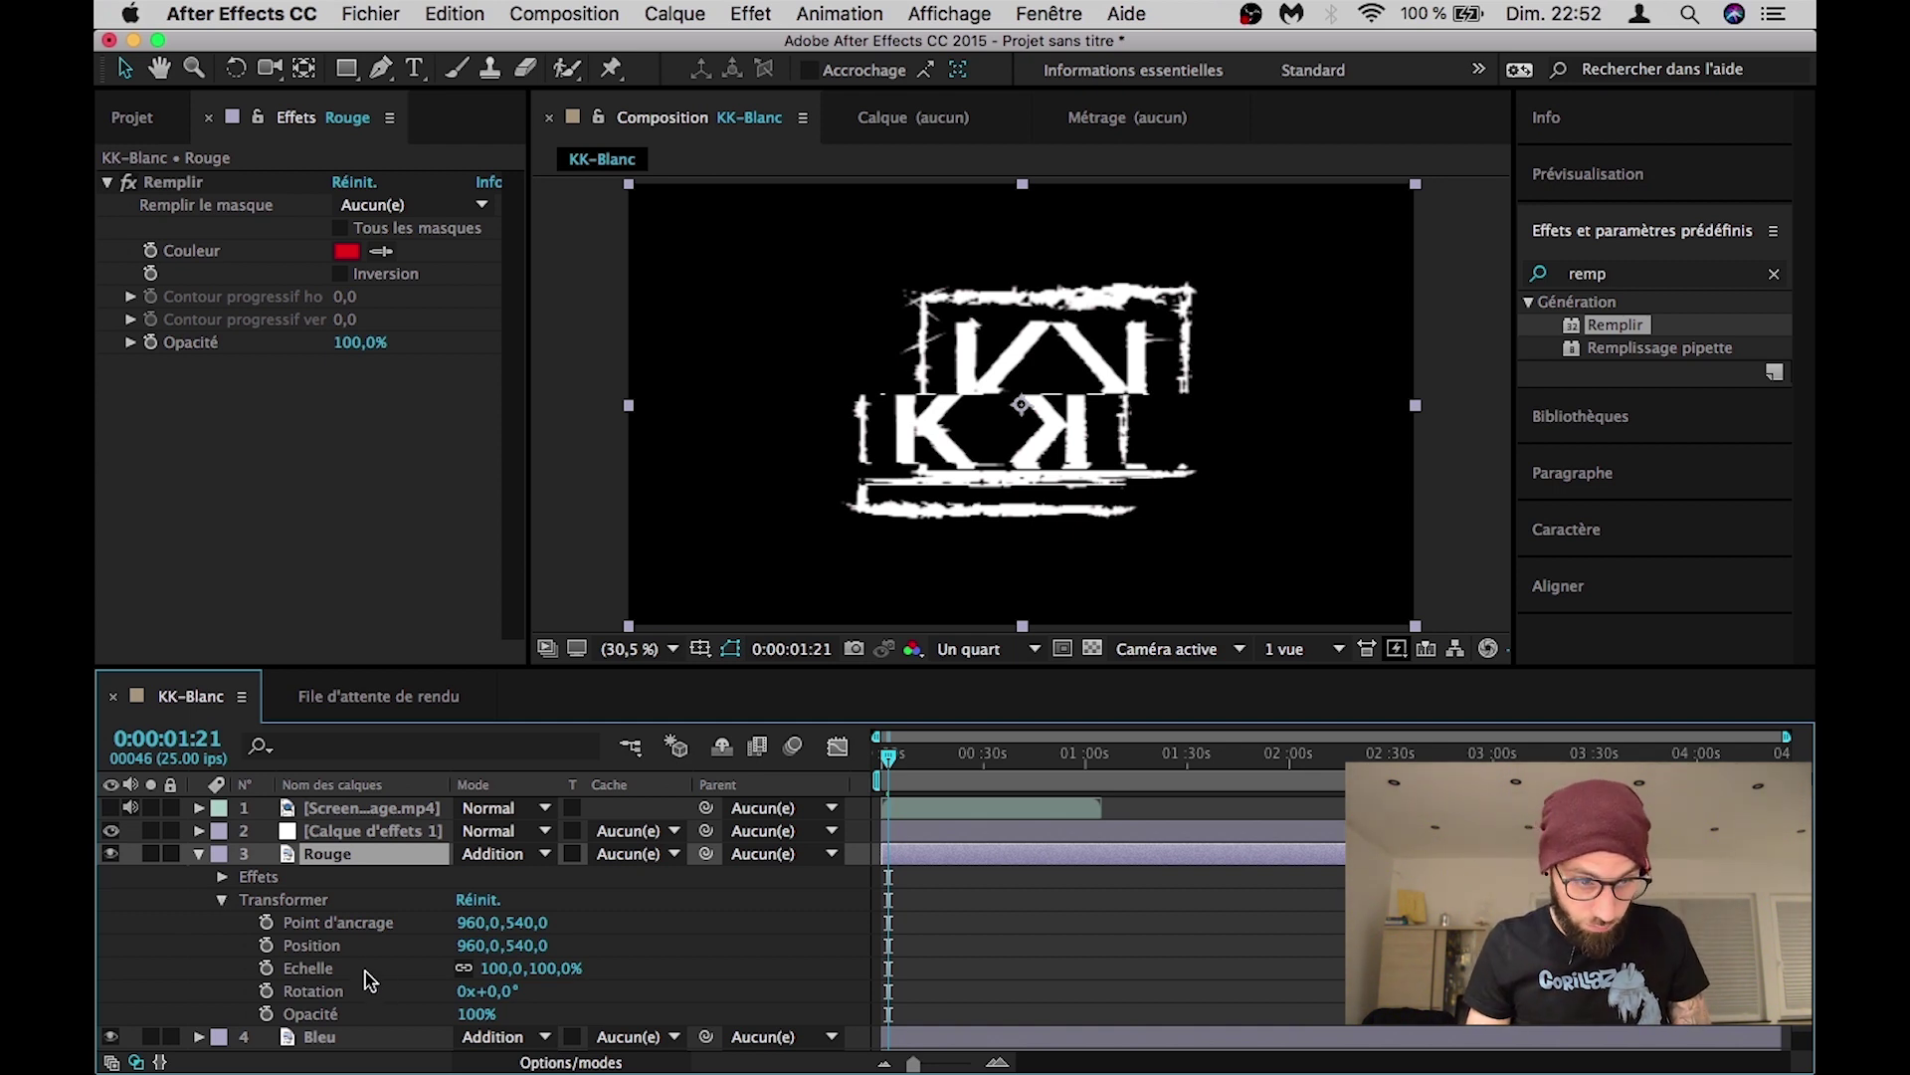
pyautogui.scroll(-1, 378, 981)
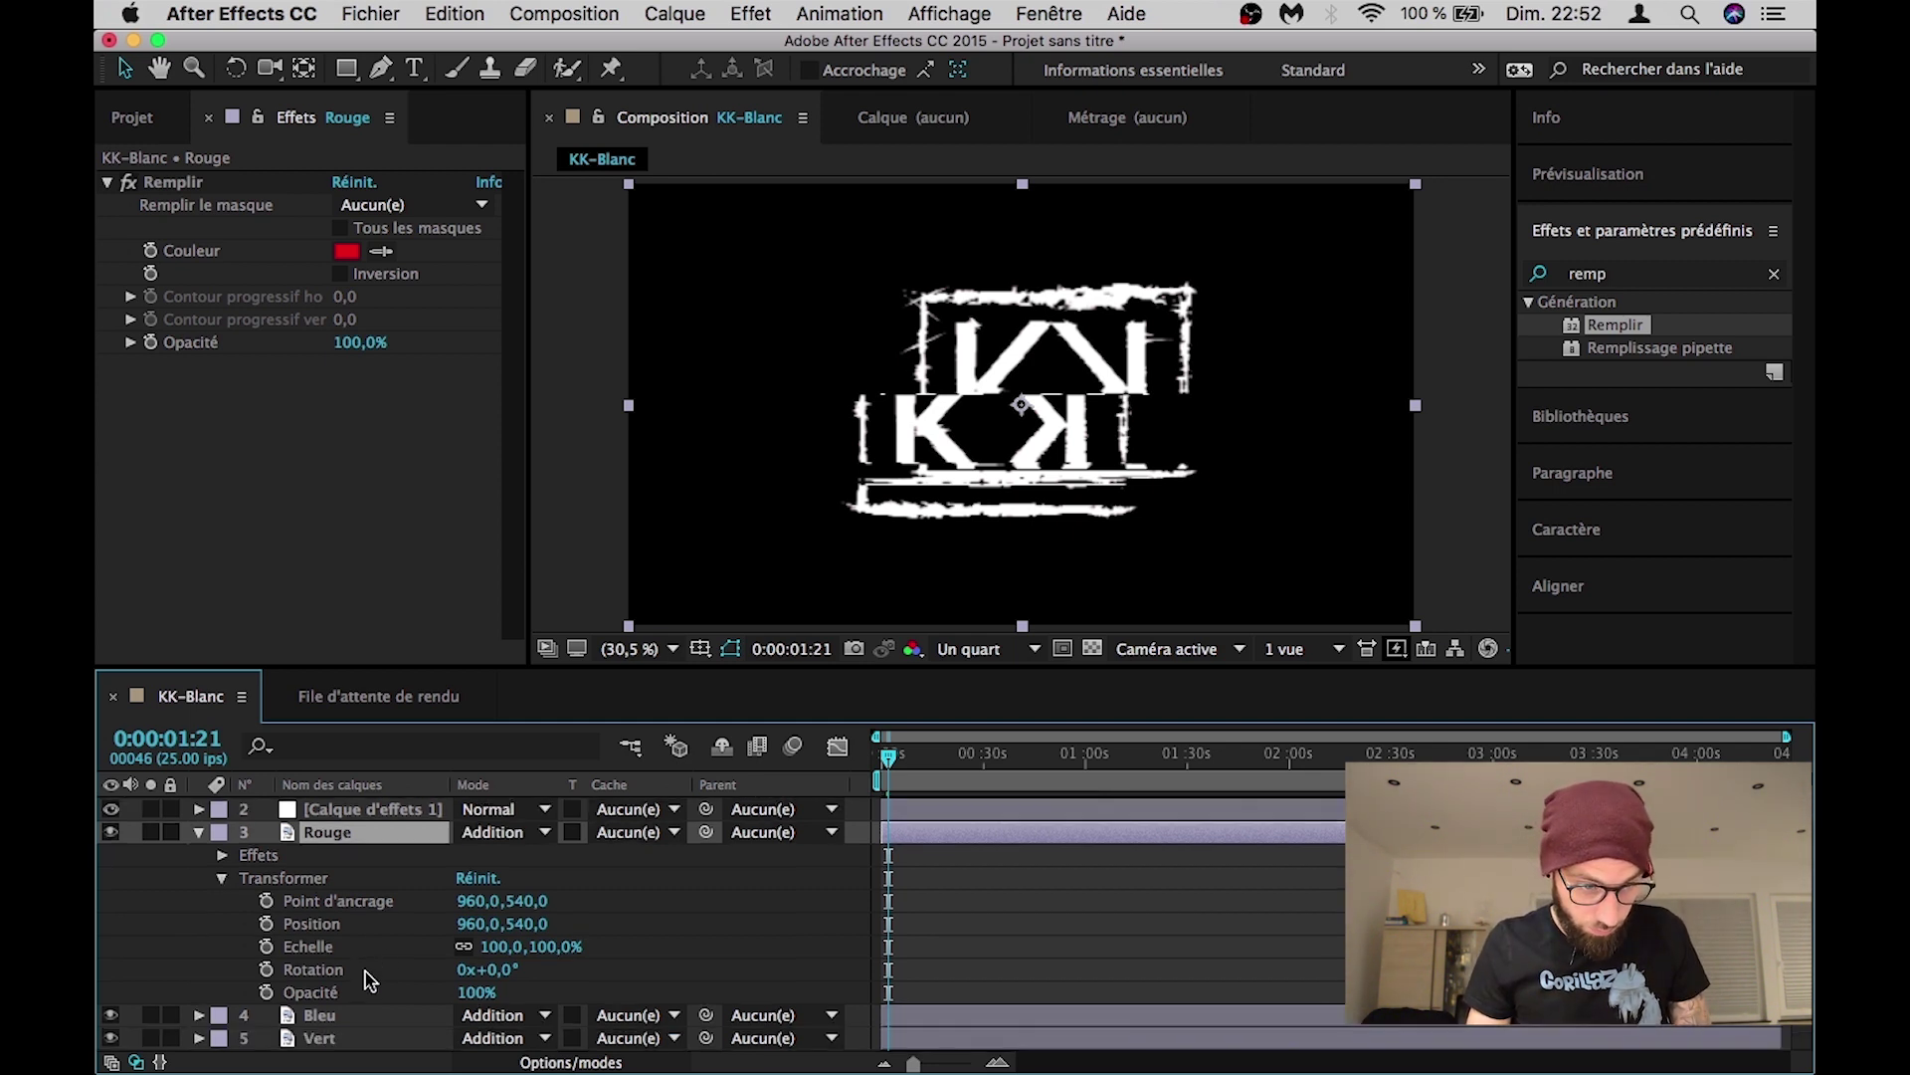
pyautogui.keyDown('alt'); pyautogui.click(267, 932); pyautogui.keyUp('alt')
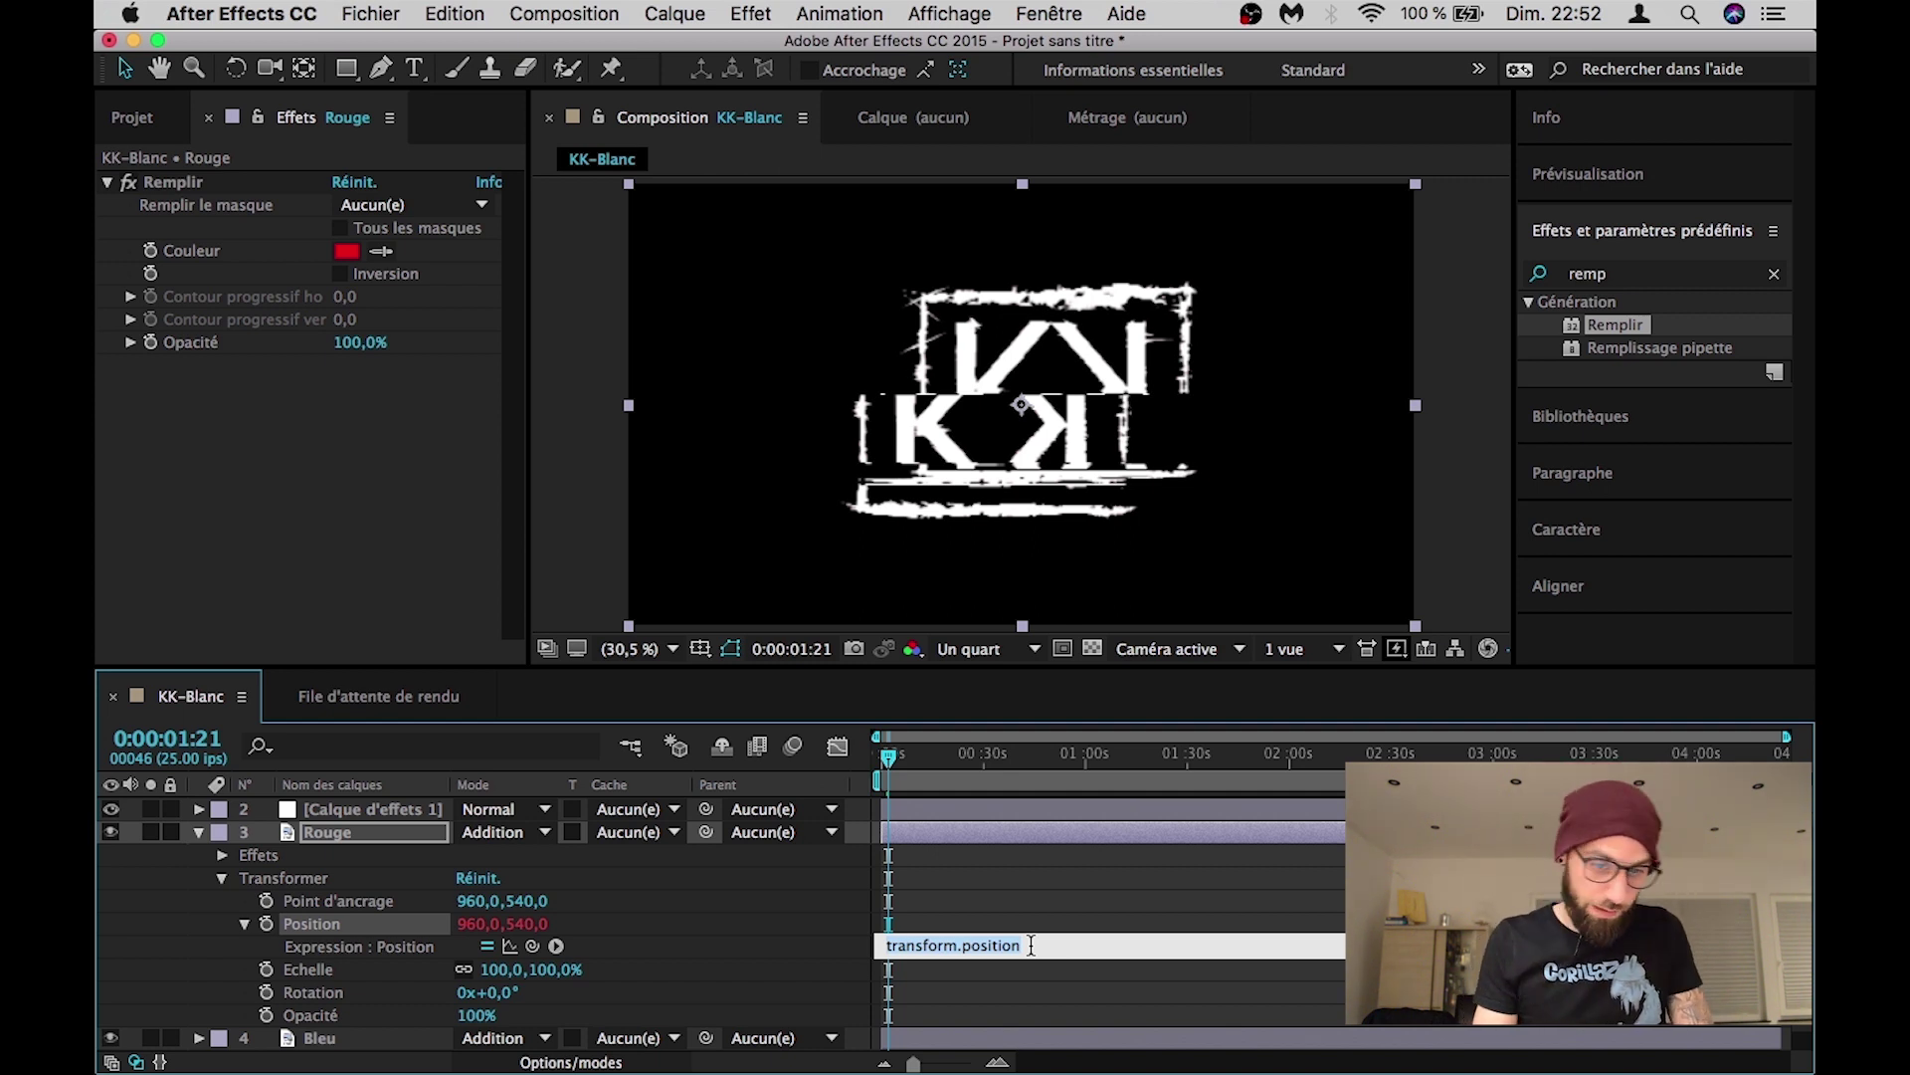
pyautogui.write('wiggle(5,10,15')
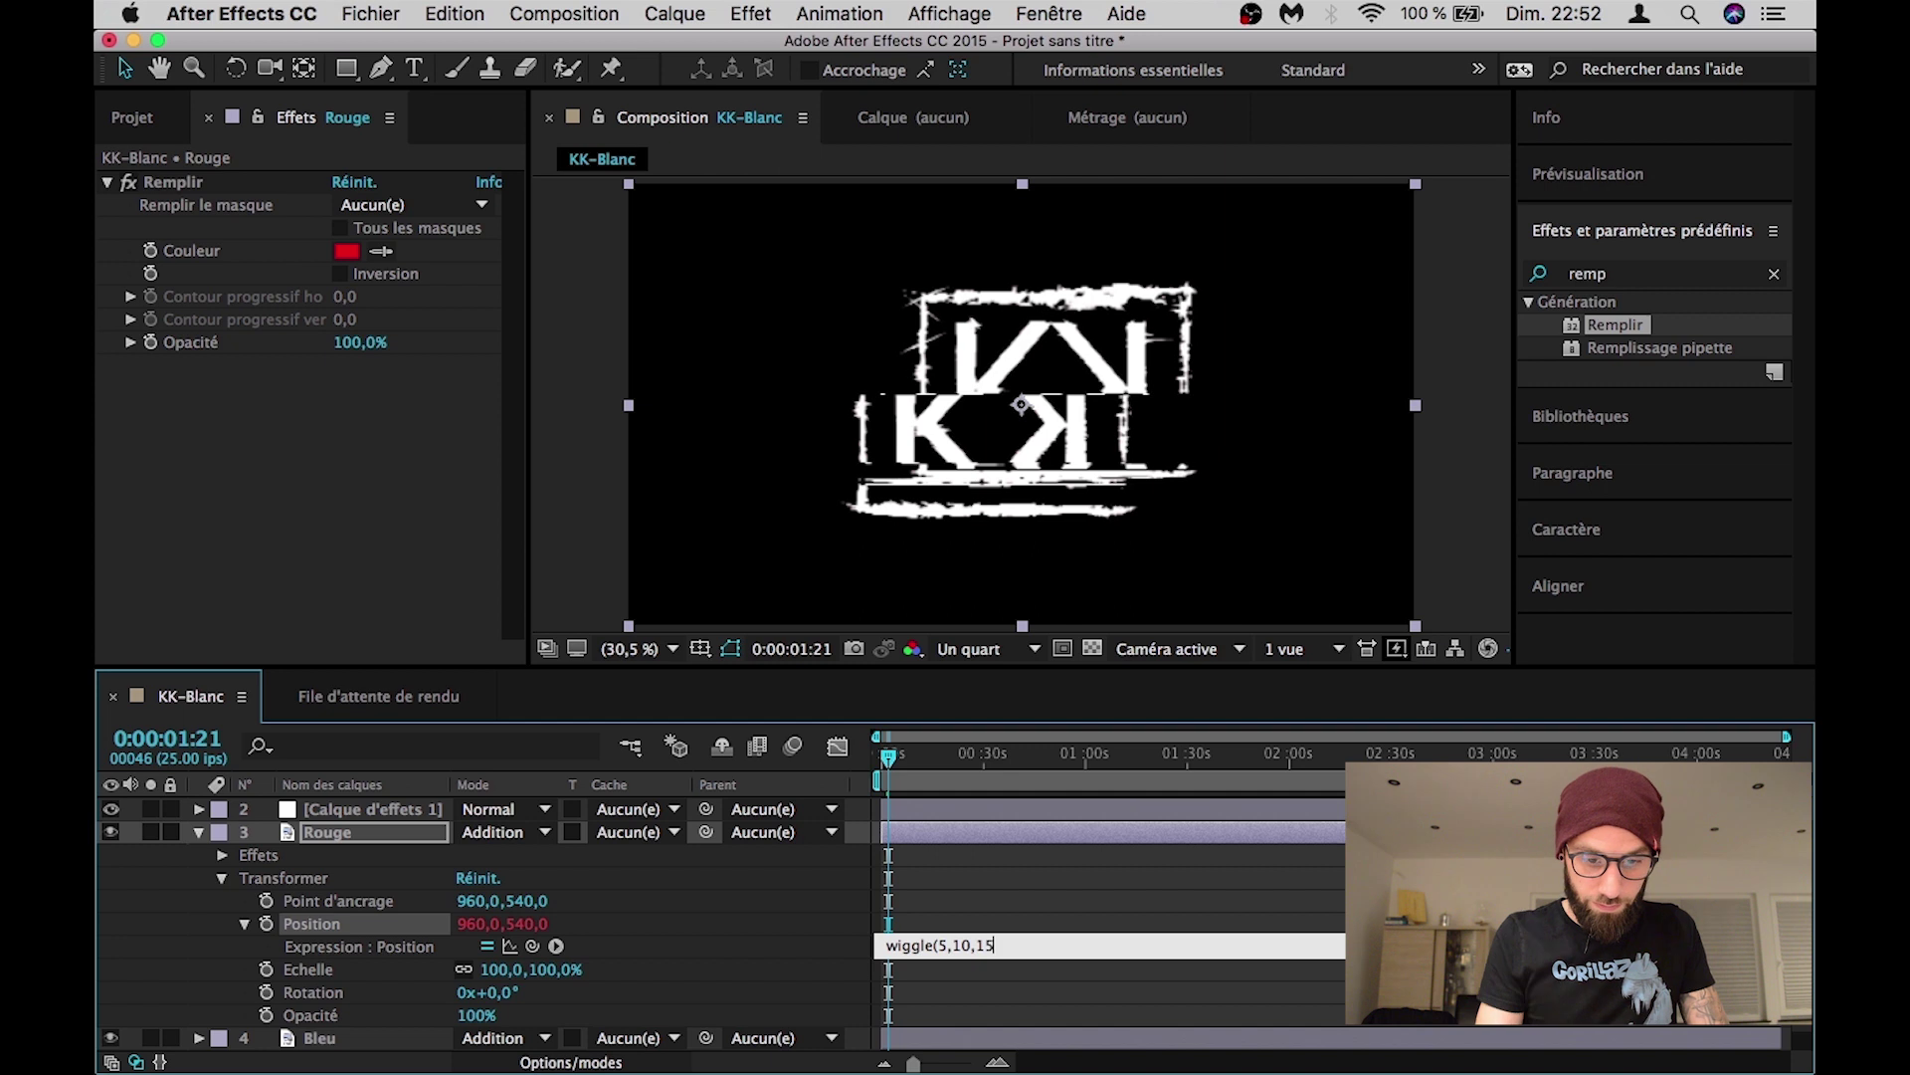
pyautogui.click(1144, 917)
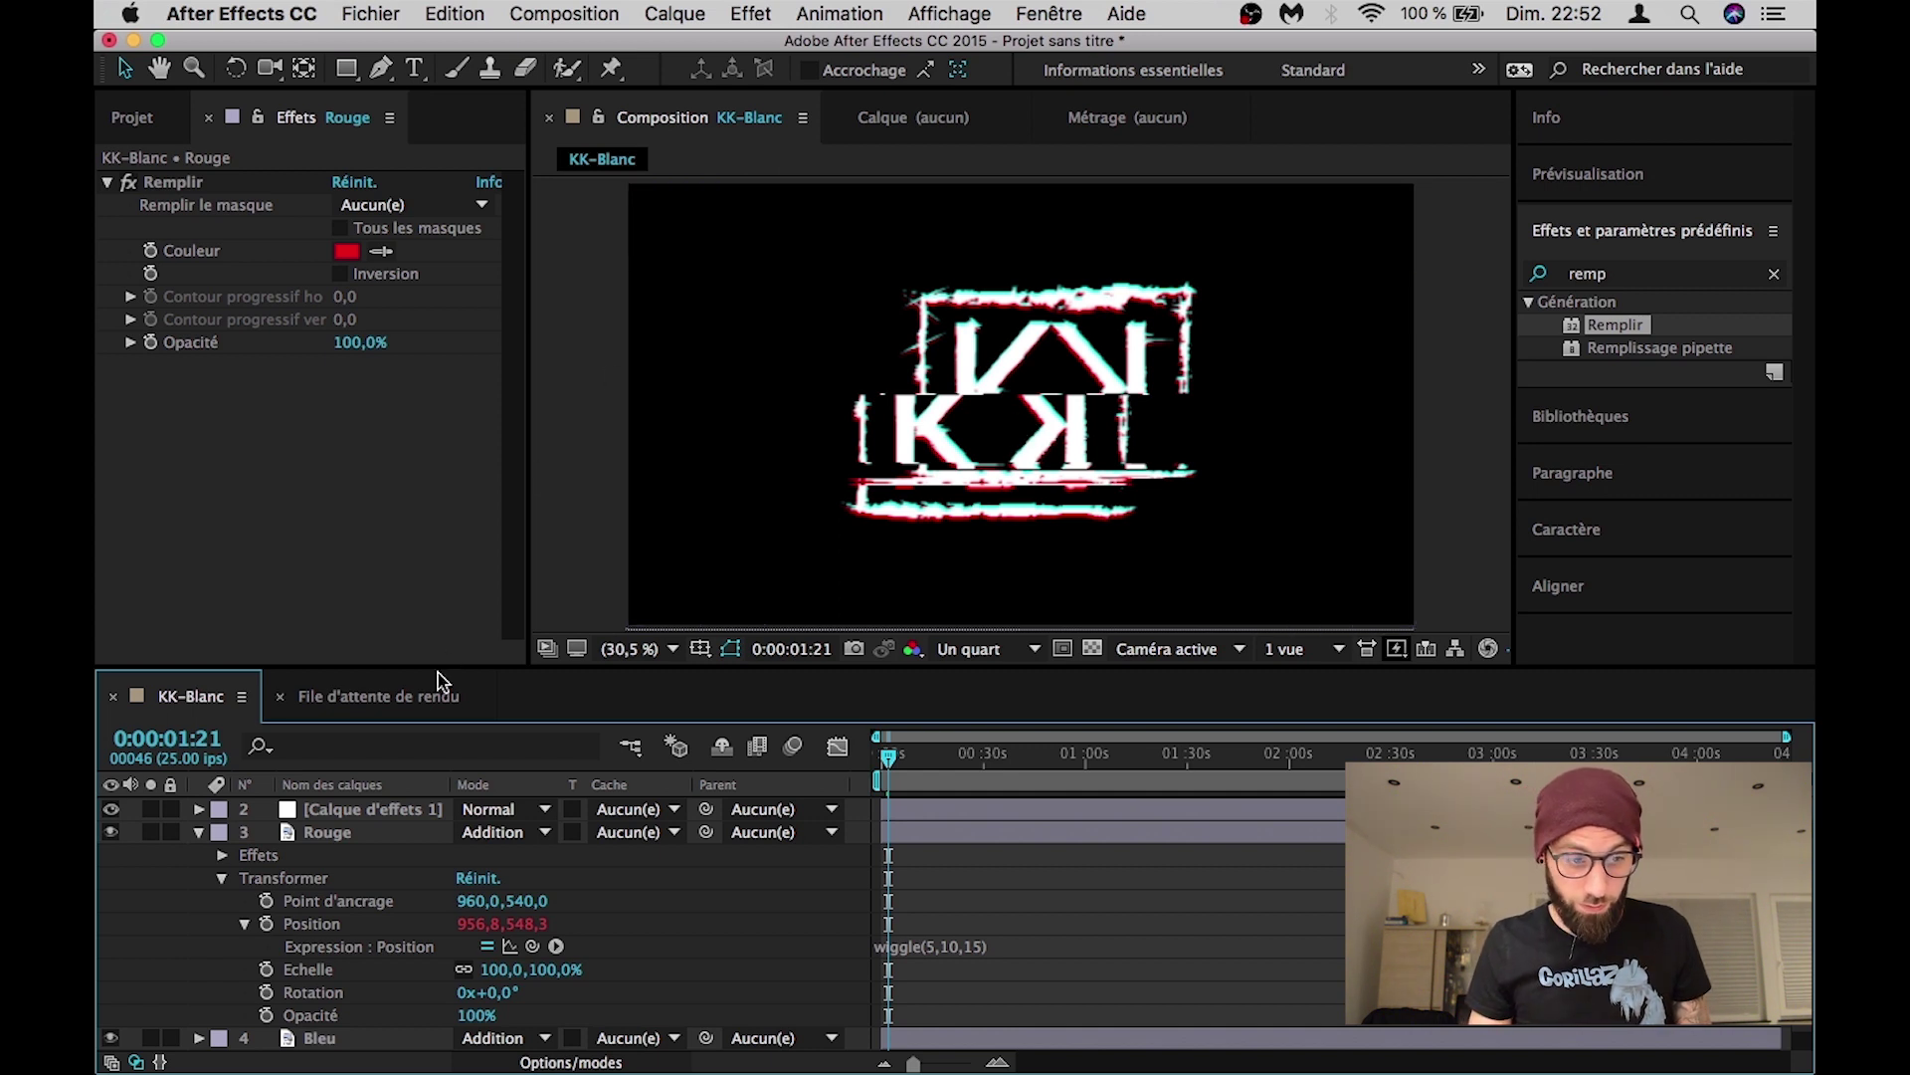
# Step: Collapse the Rouge layer's properties and preview the red colour offset in the composition
pyautogui.click(222, 856)
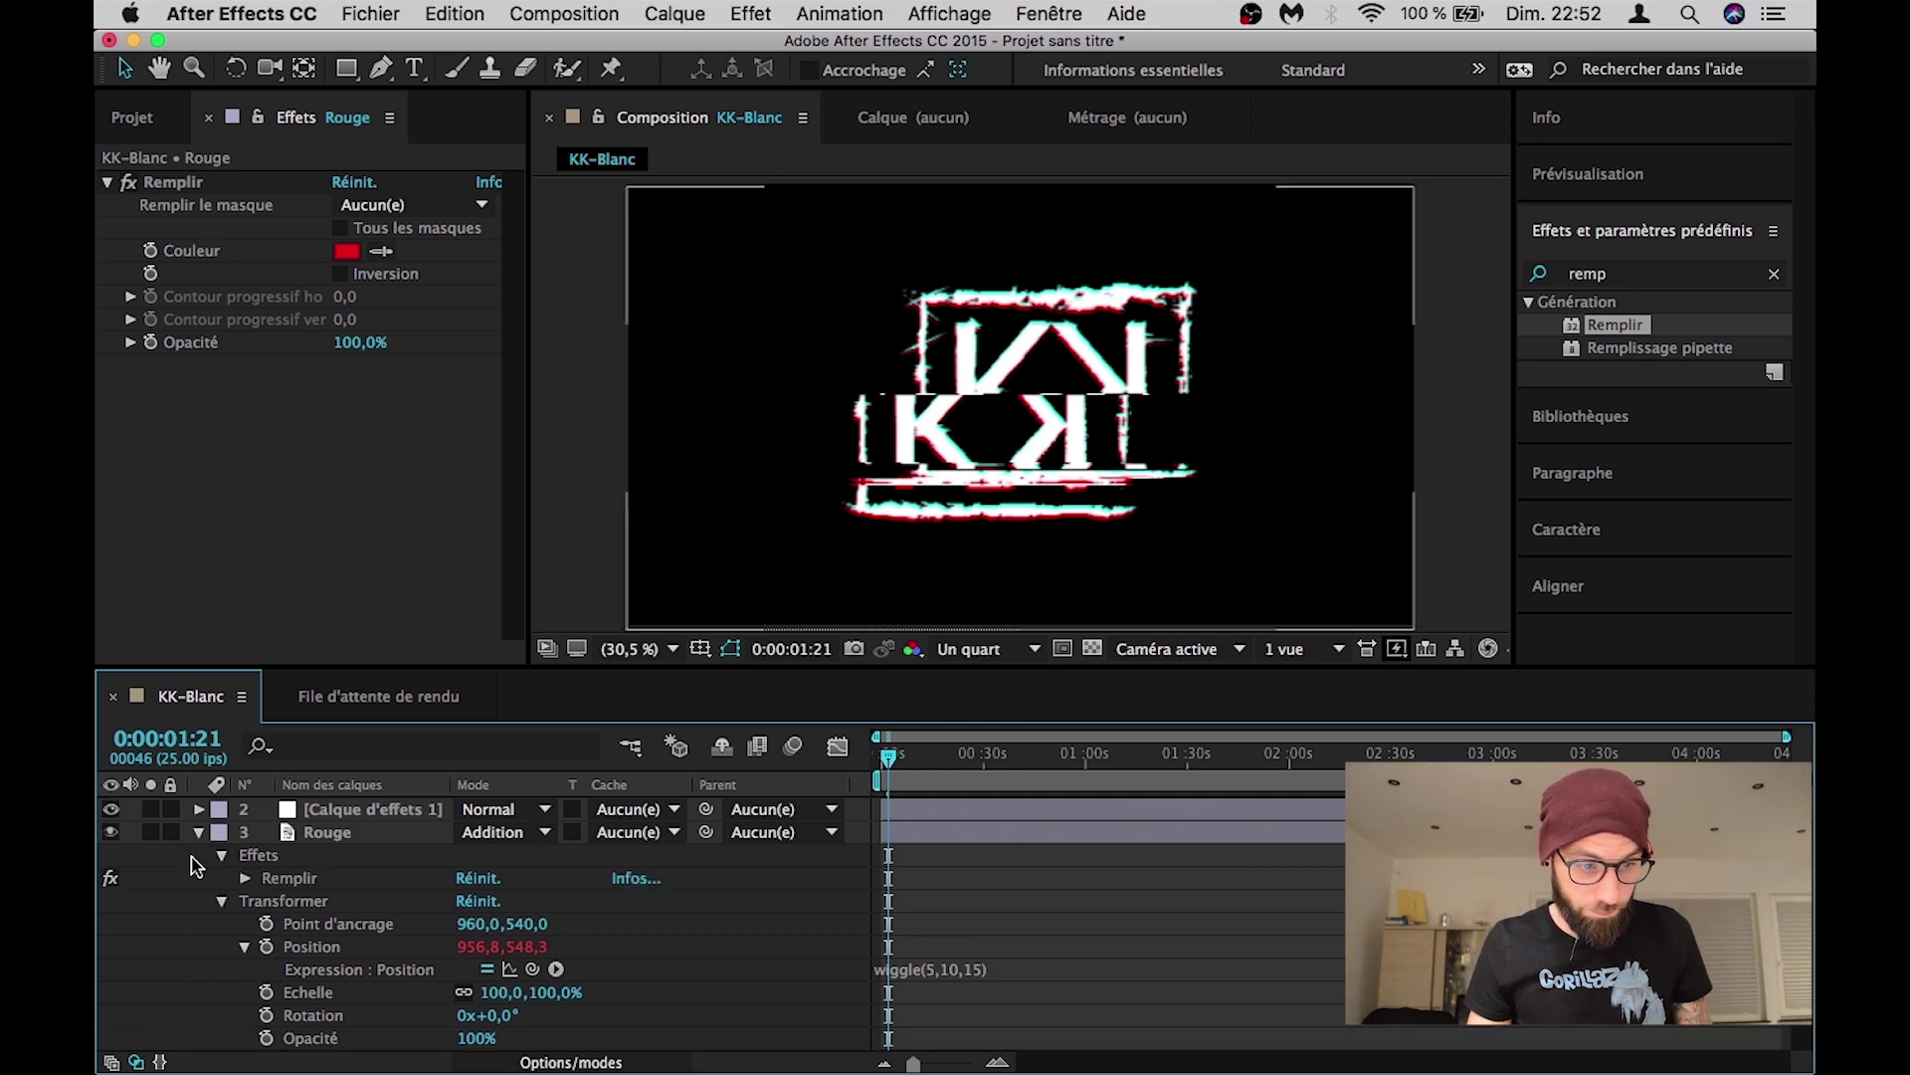
pyautogui.click(199, 835)
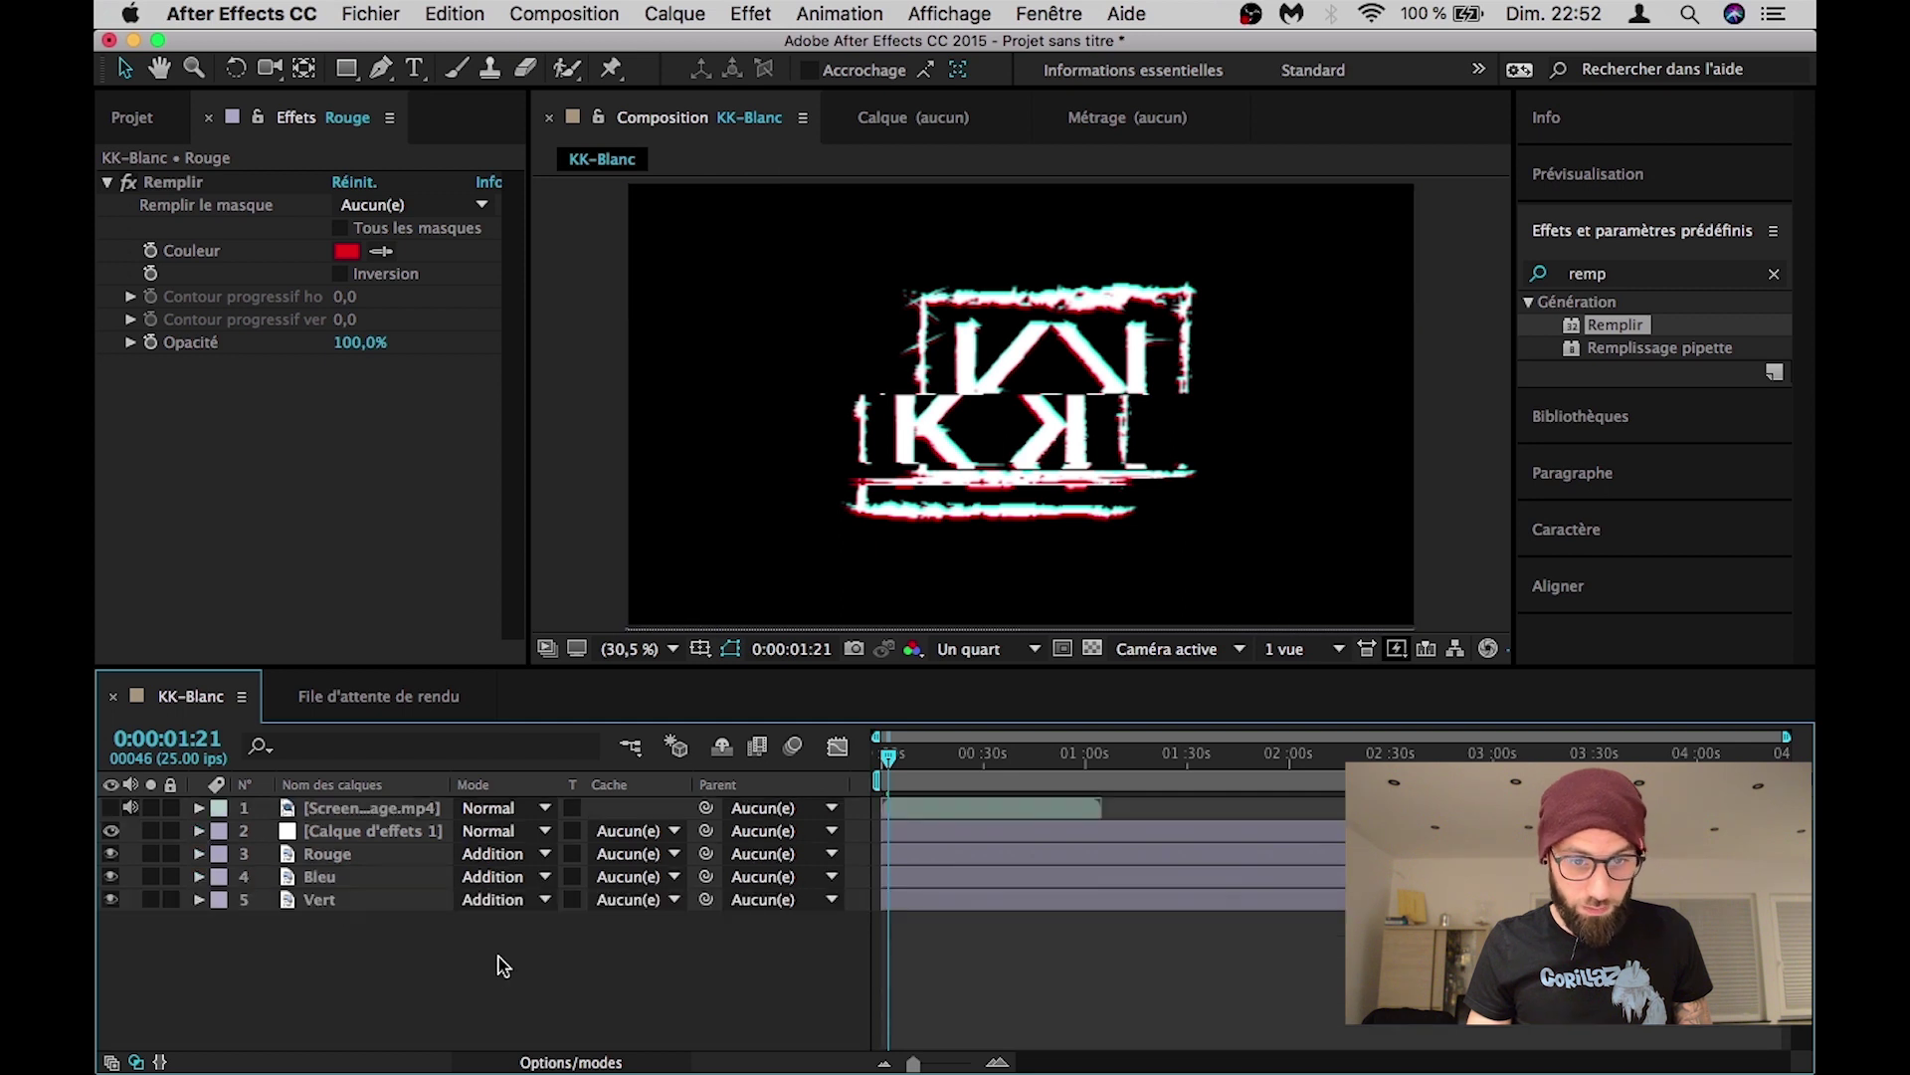
pyautogui.press('space')
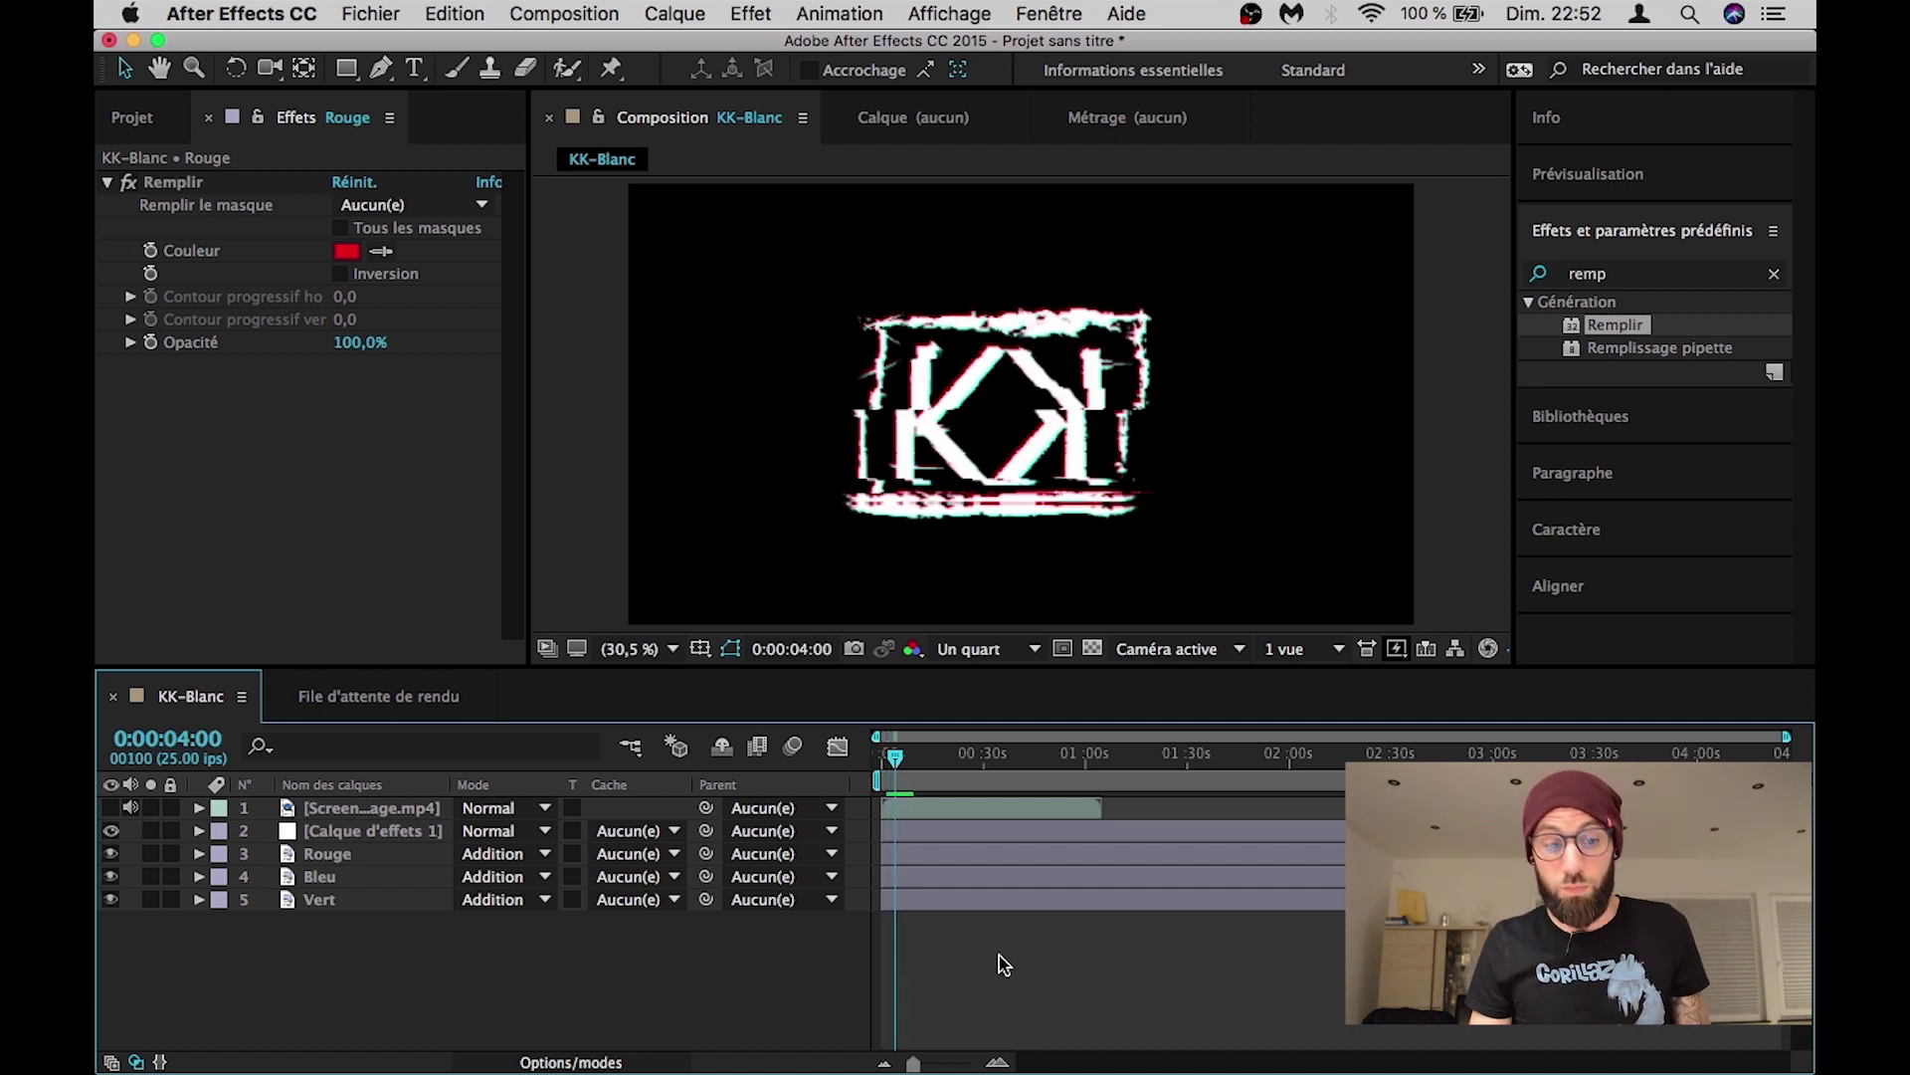
# Step: Add the expression wiggle(10,15,5) to the Position property of the Bleu layer
pyautogui.click(316, 880)
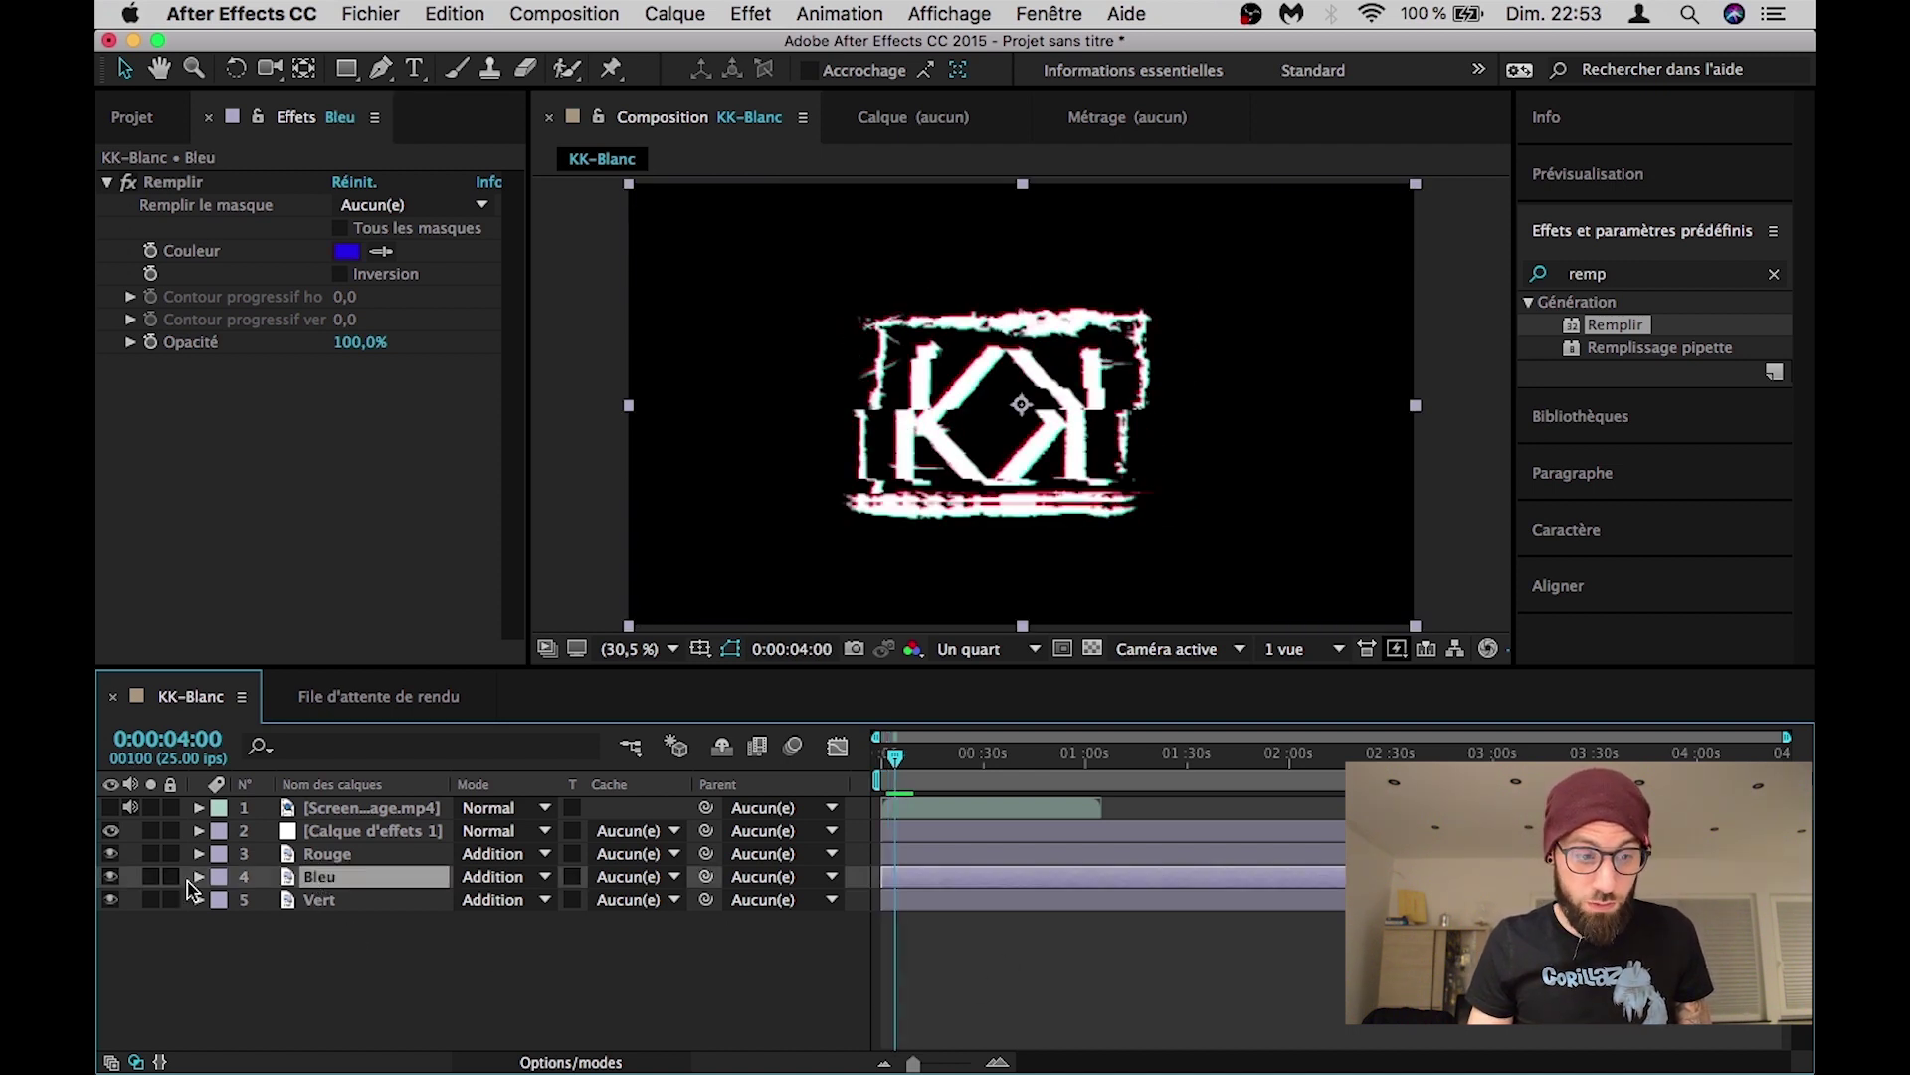
pyautogui.click(199, 876)
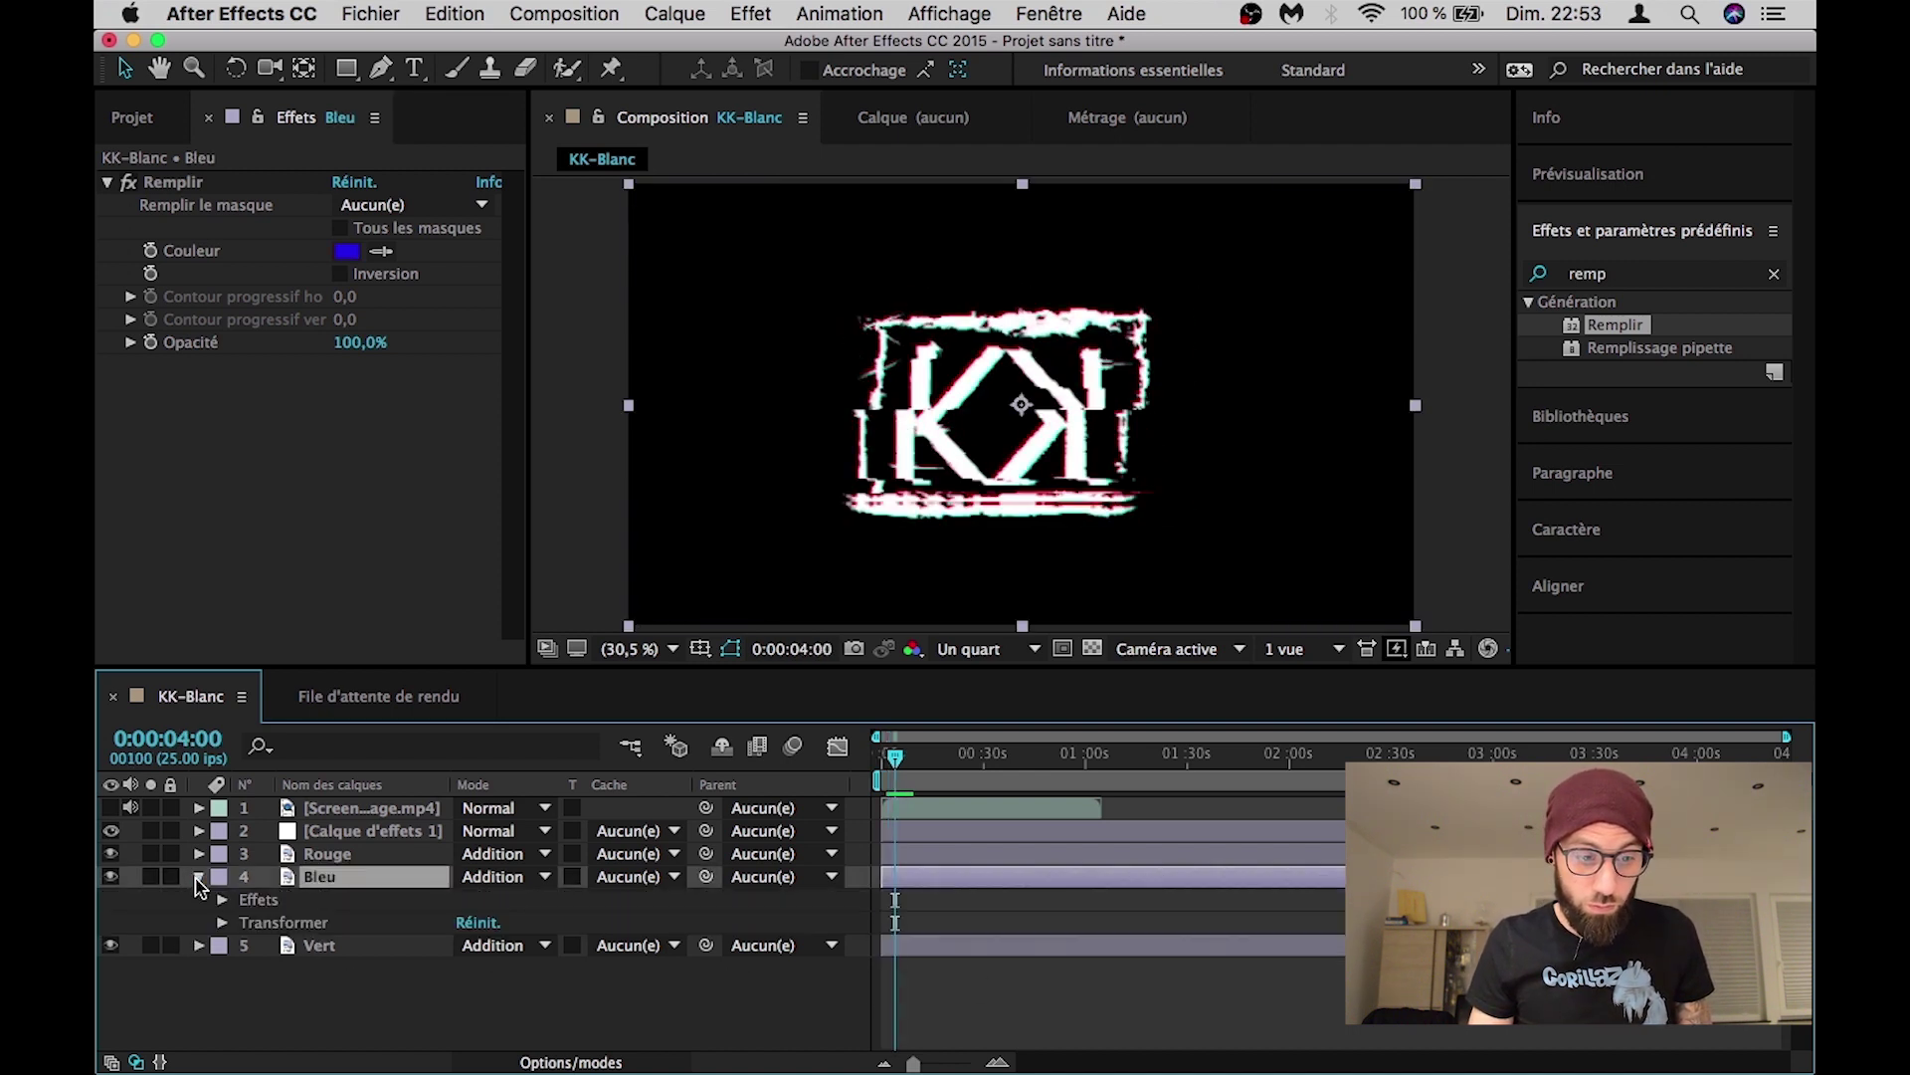
pyautogui.click(222, 922)
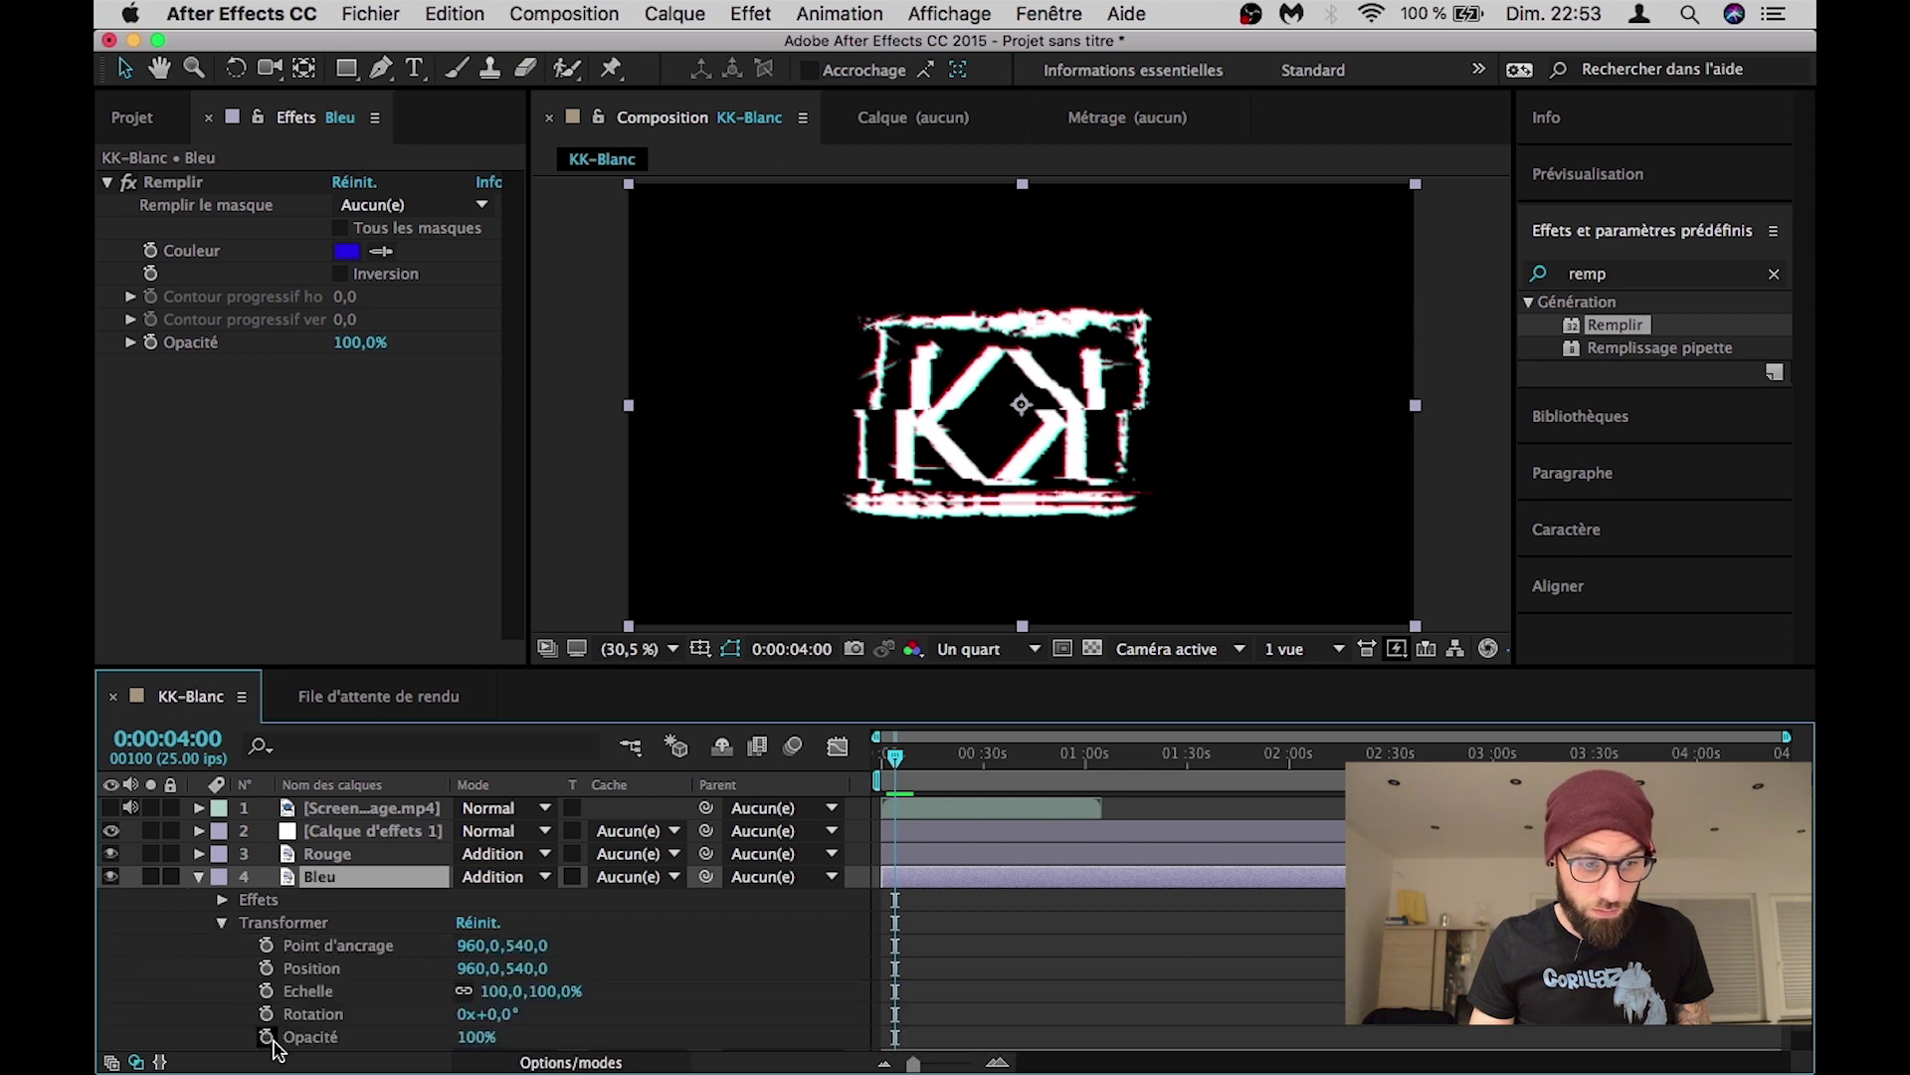
pyautogui.keyDown('alt'); pyautogui.click(267, 968); pyautogui.keyUp('alt')
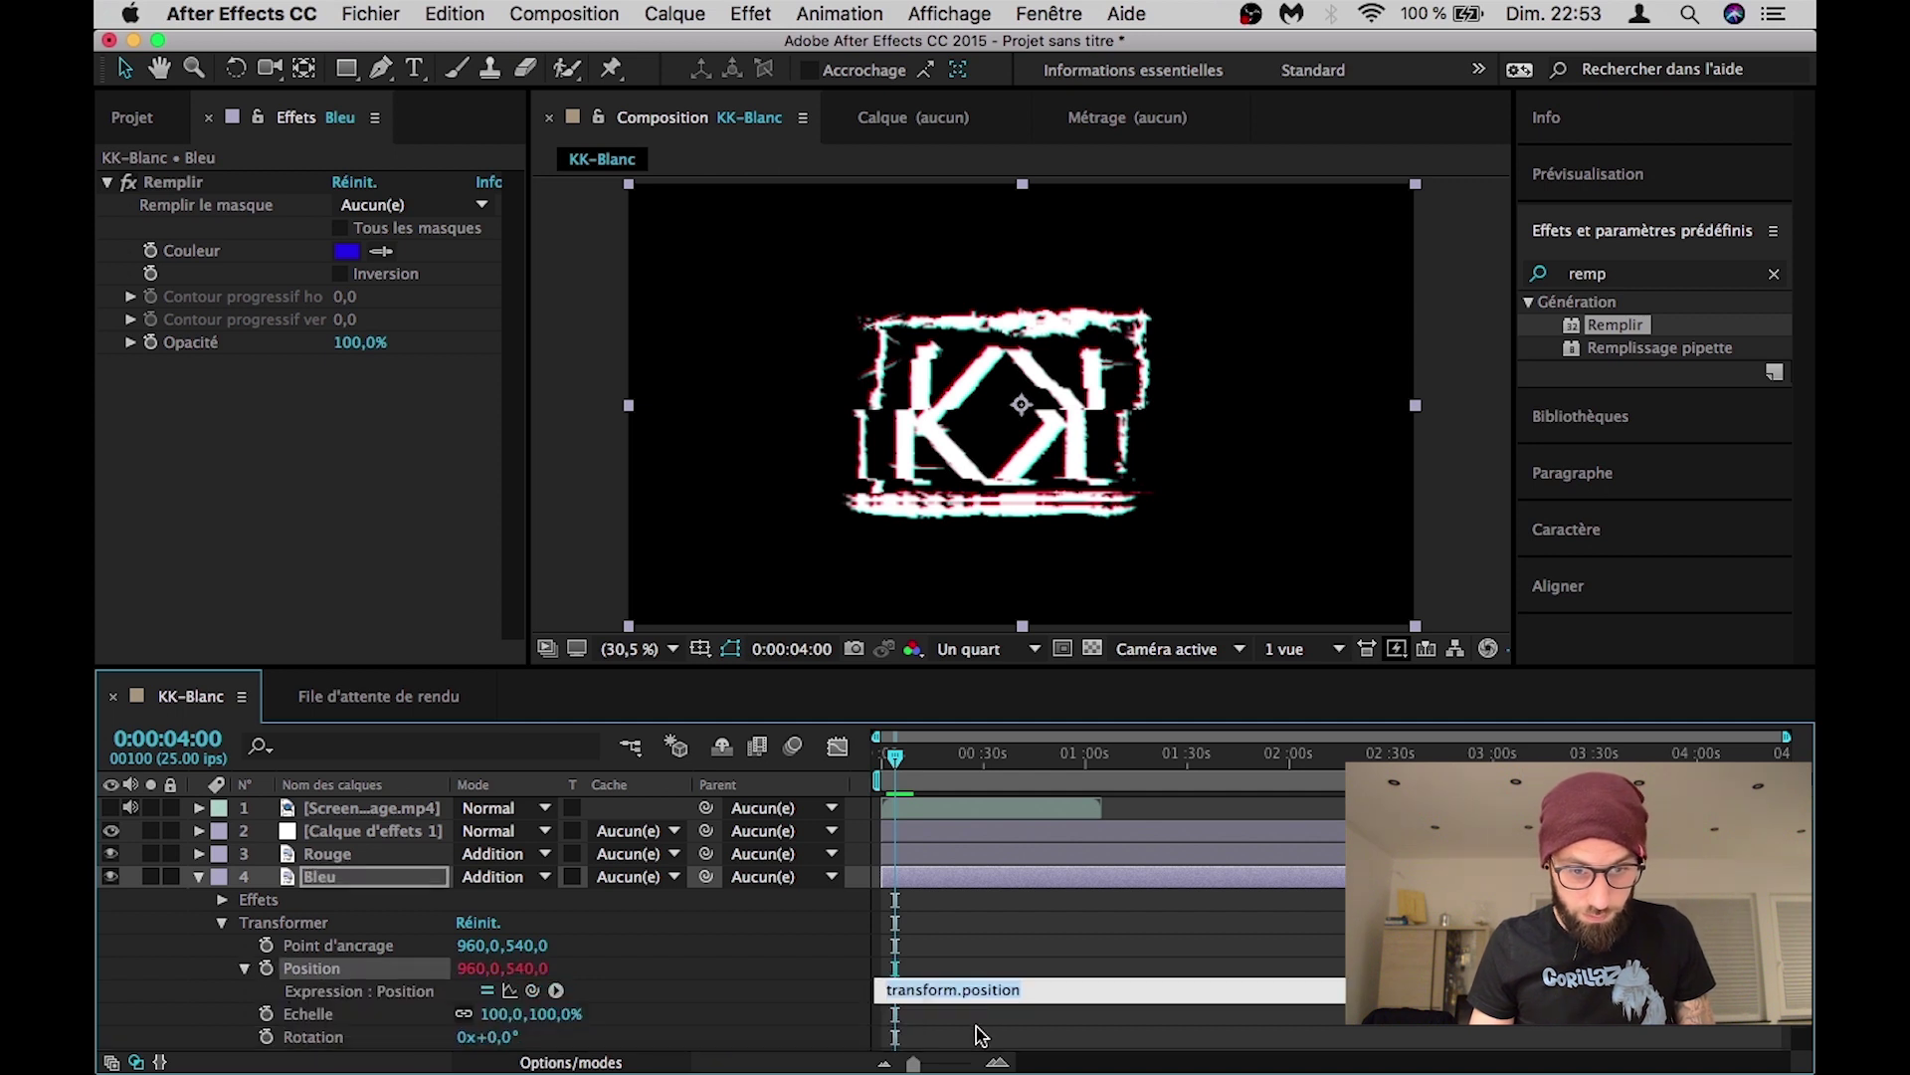
pyautogui.write('wiggle(')
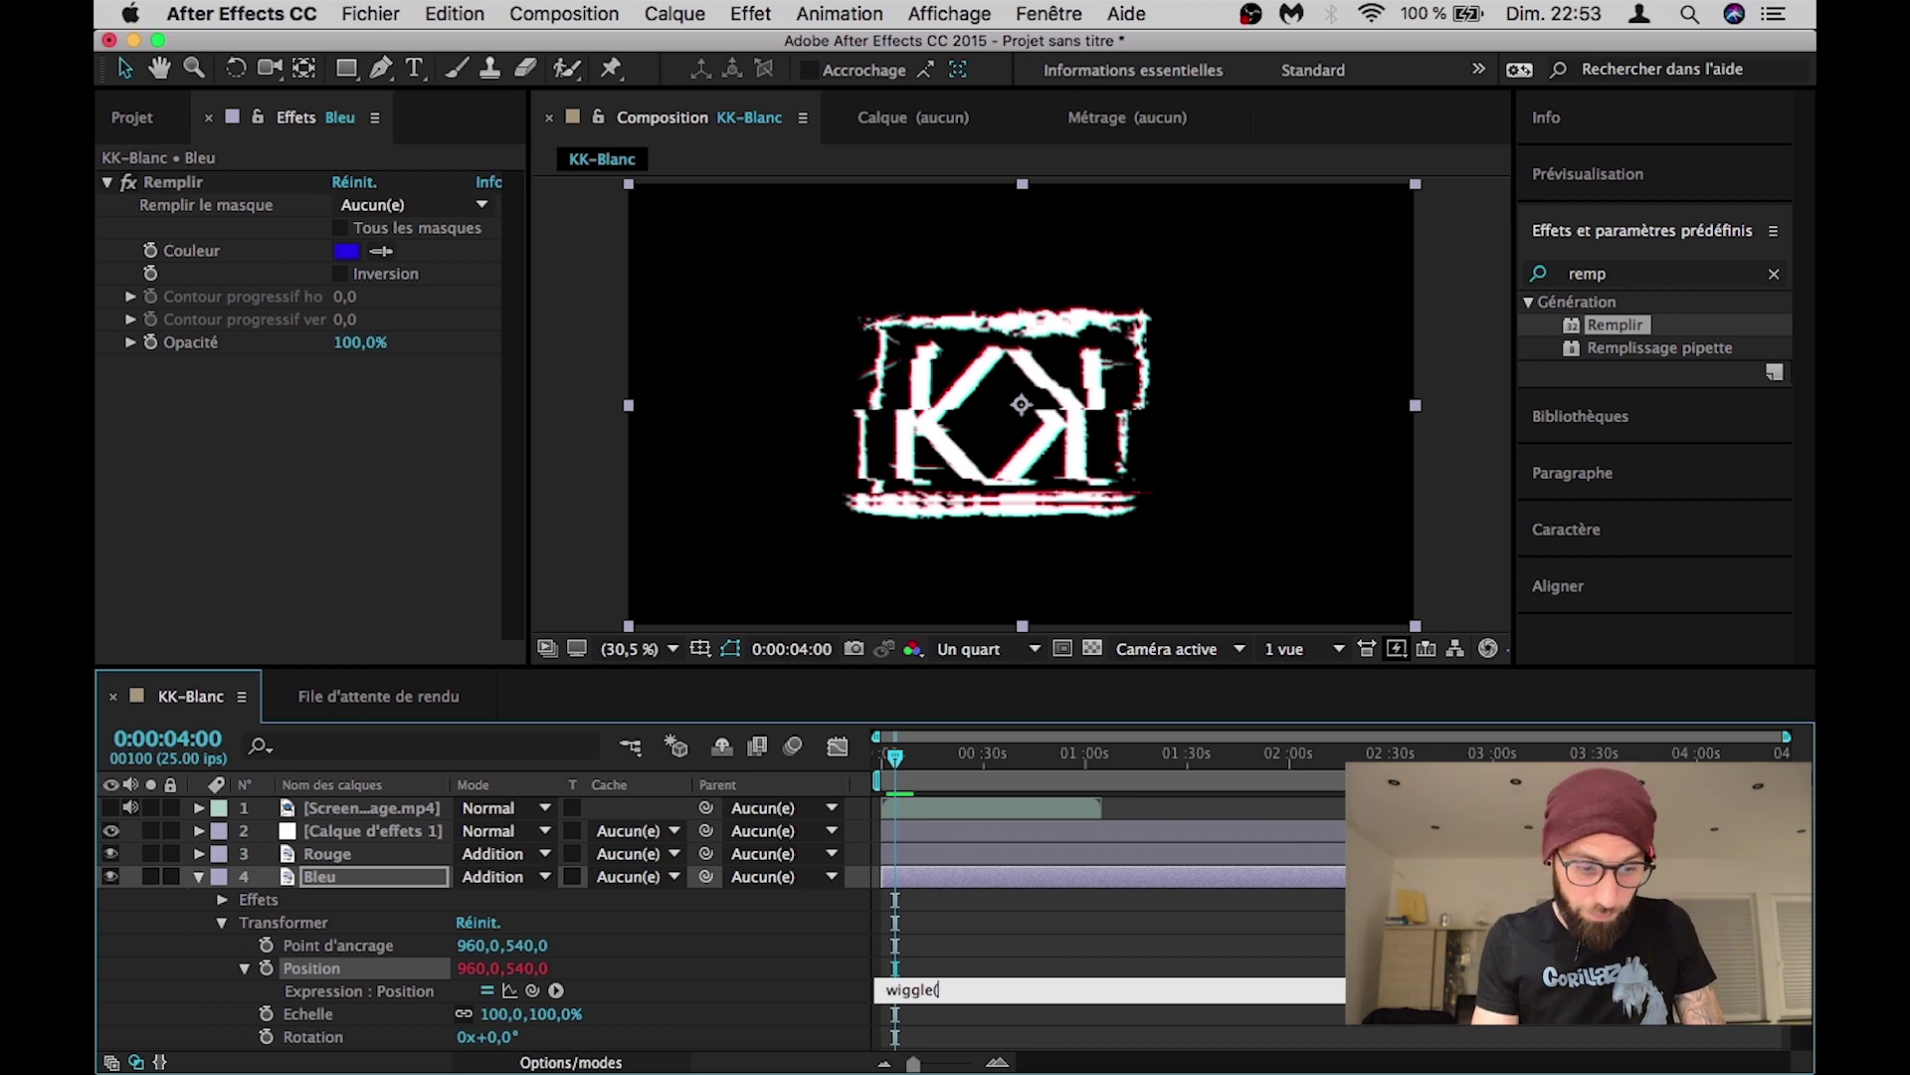
pyautogui.write('10')
pyautogui.write(',')
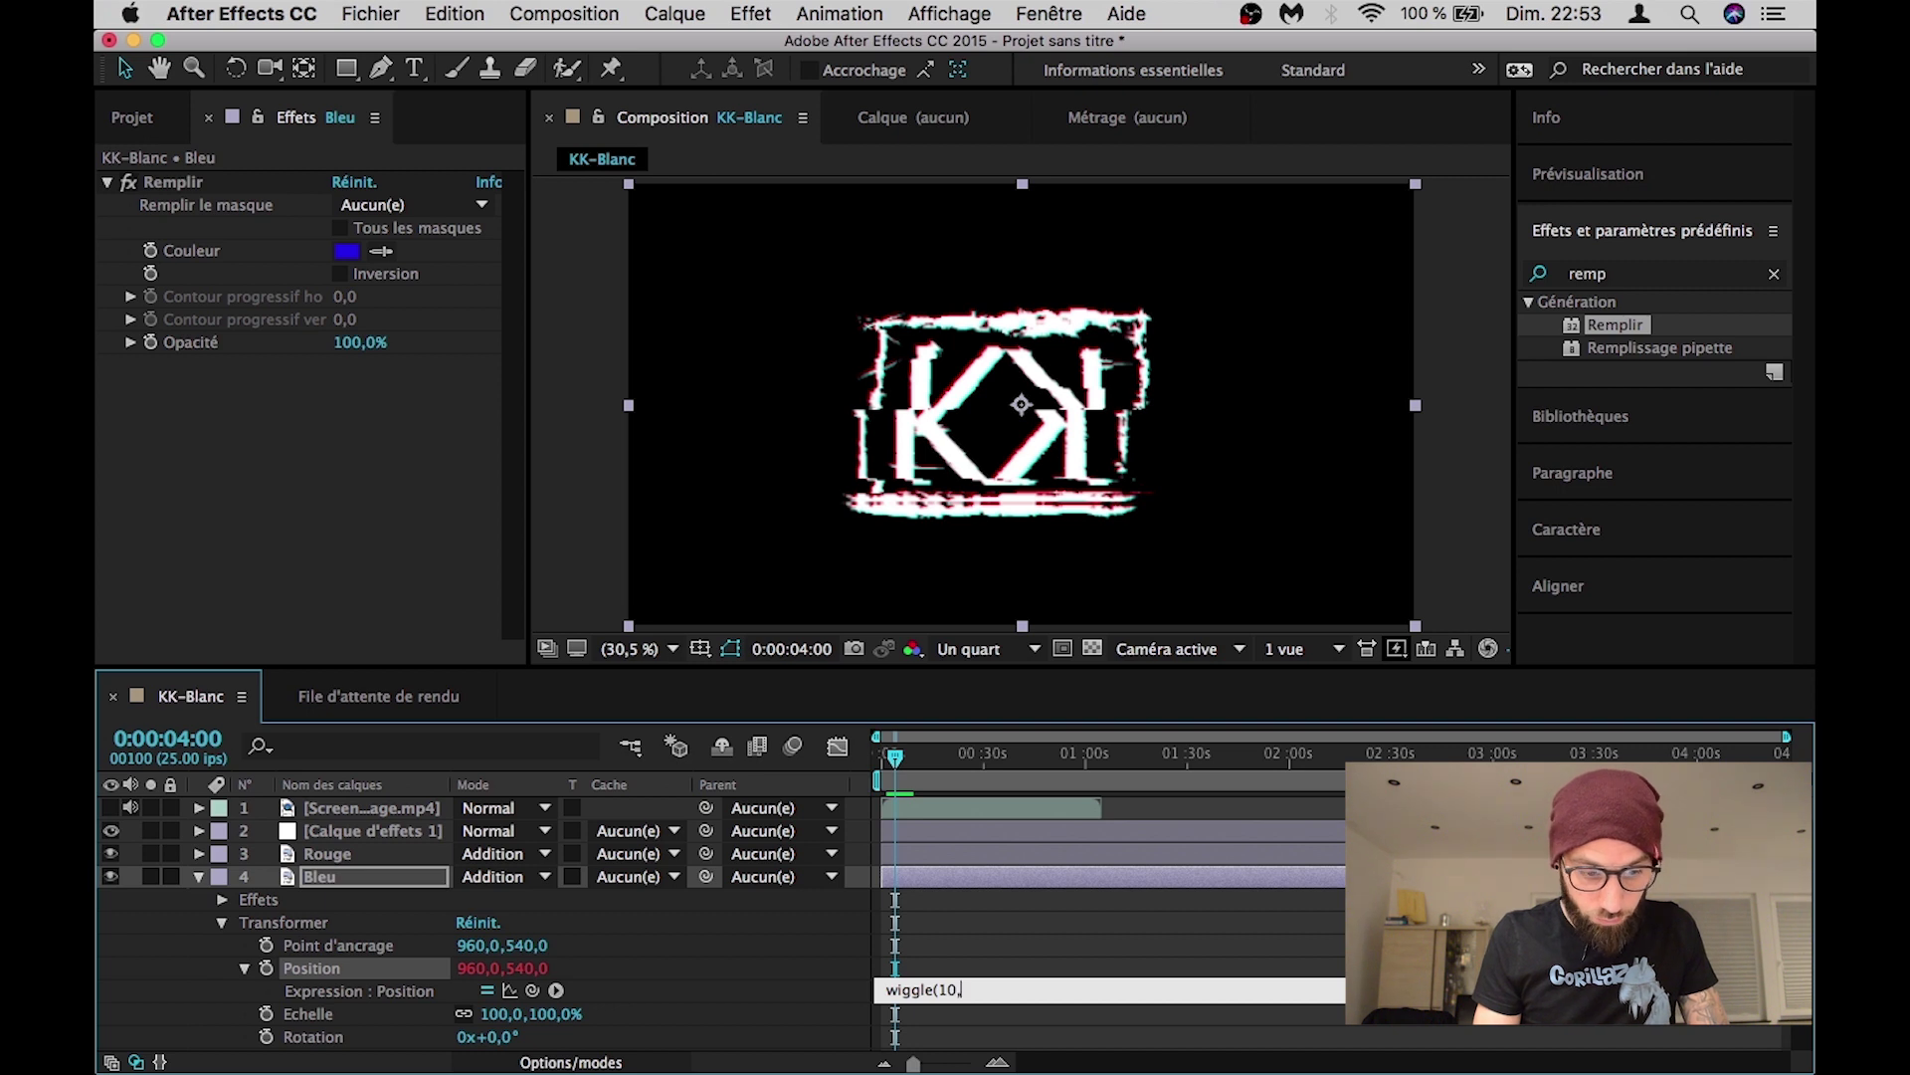
pyautogui.write('15,')
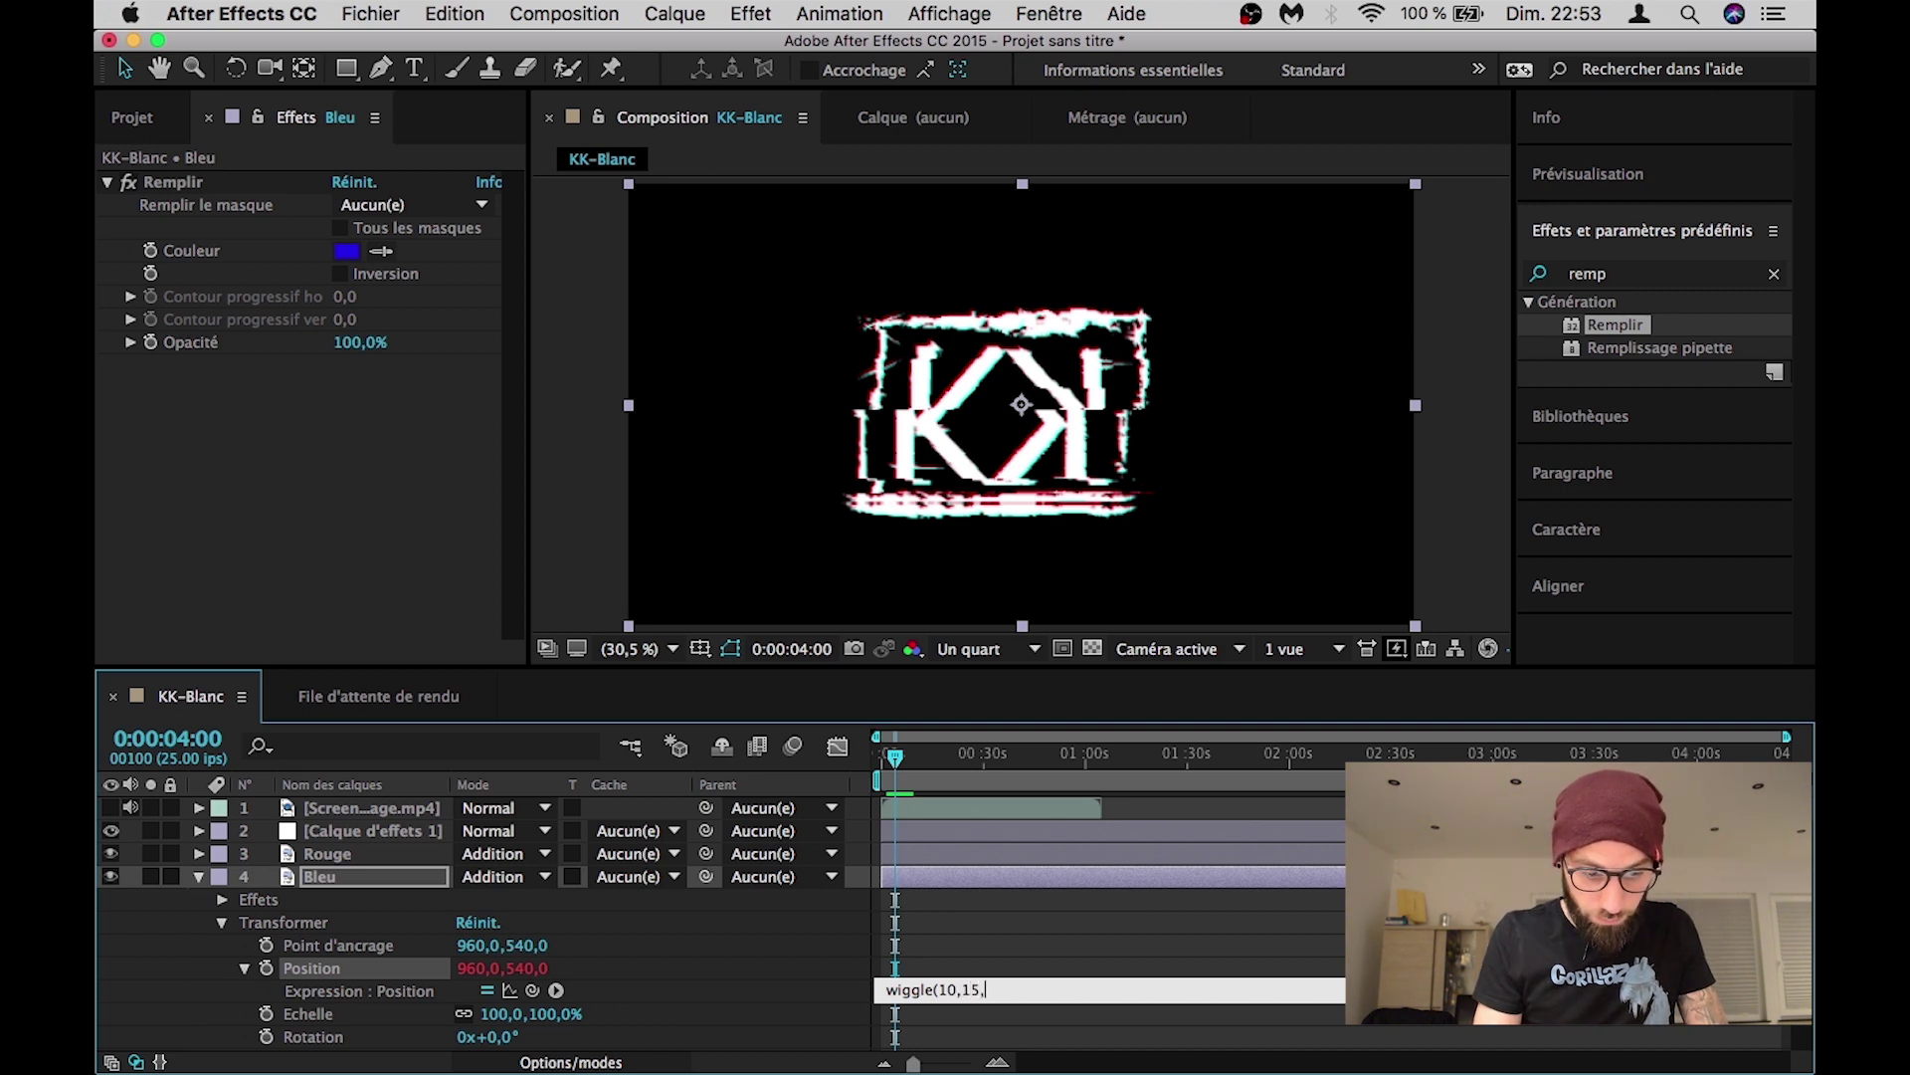
pyautogui.write('5')
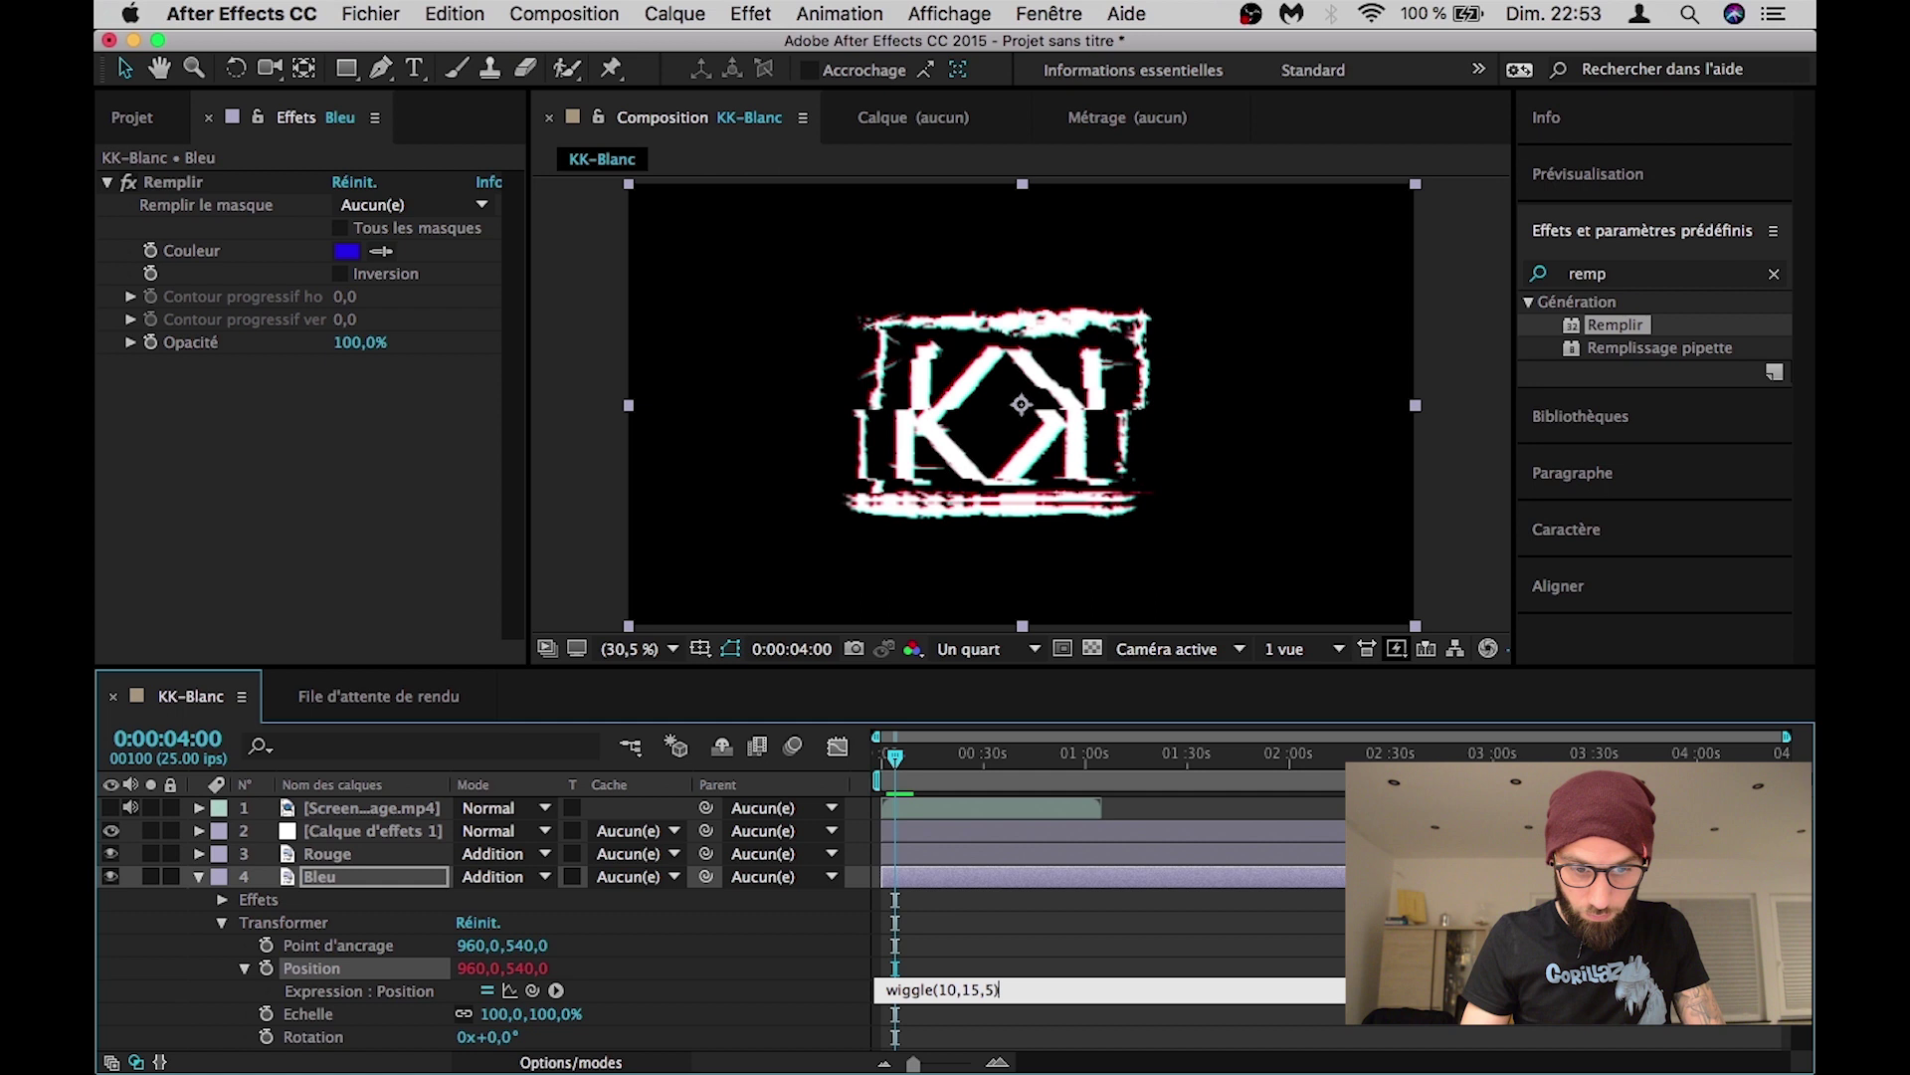
pyautogui.write(')')
pyautogui.click(1150, 884)
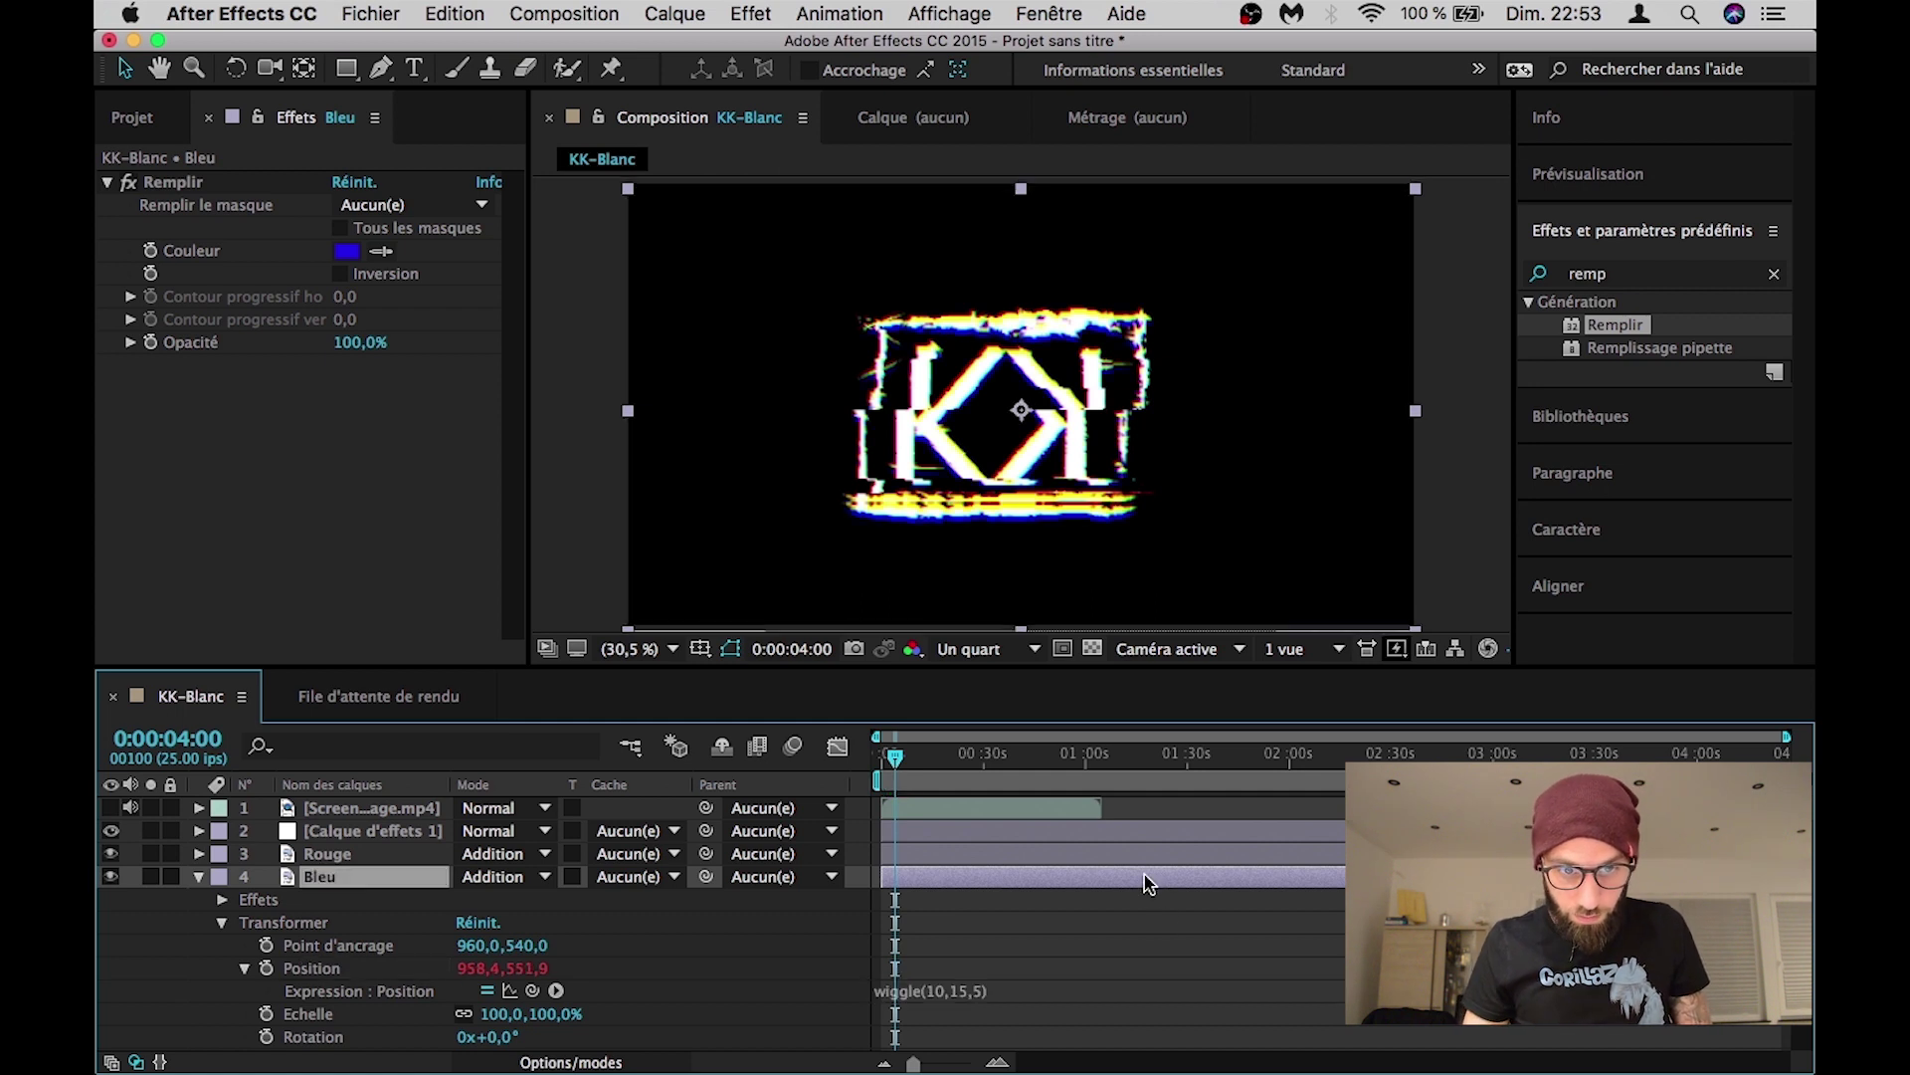
# Step: Preview the combined red and blue offsets, then collapse the Bleu layer's properties and deselect it
pyautogui.press('space')
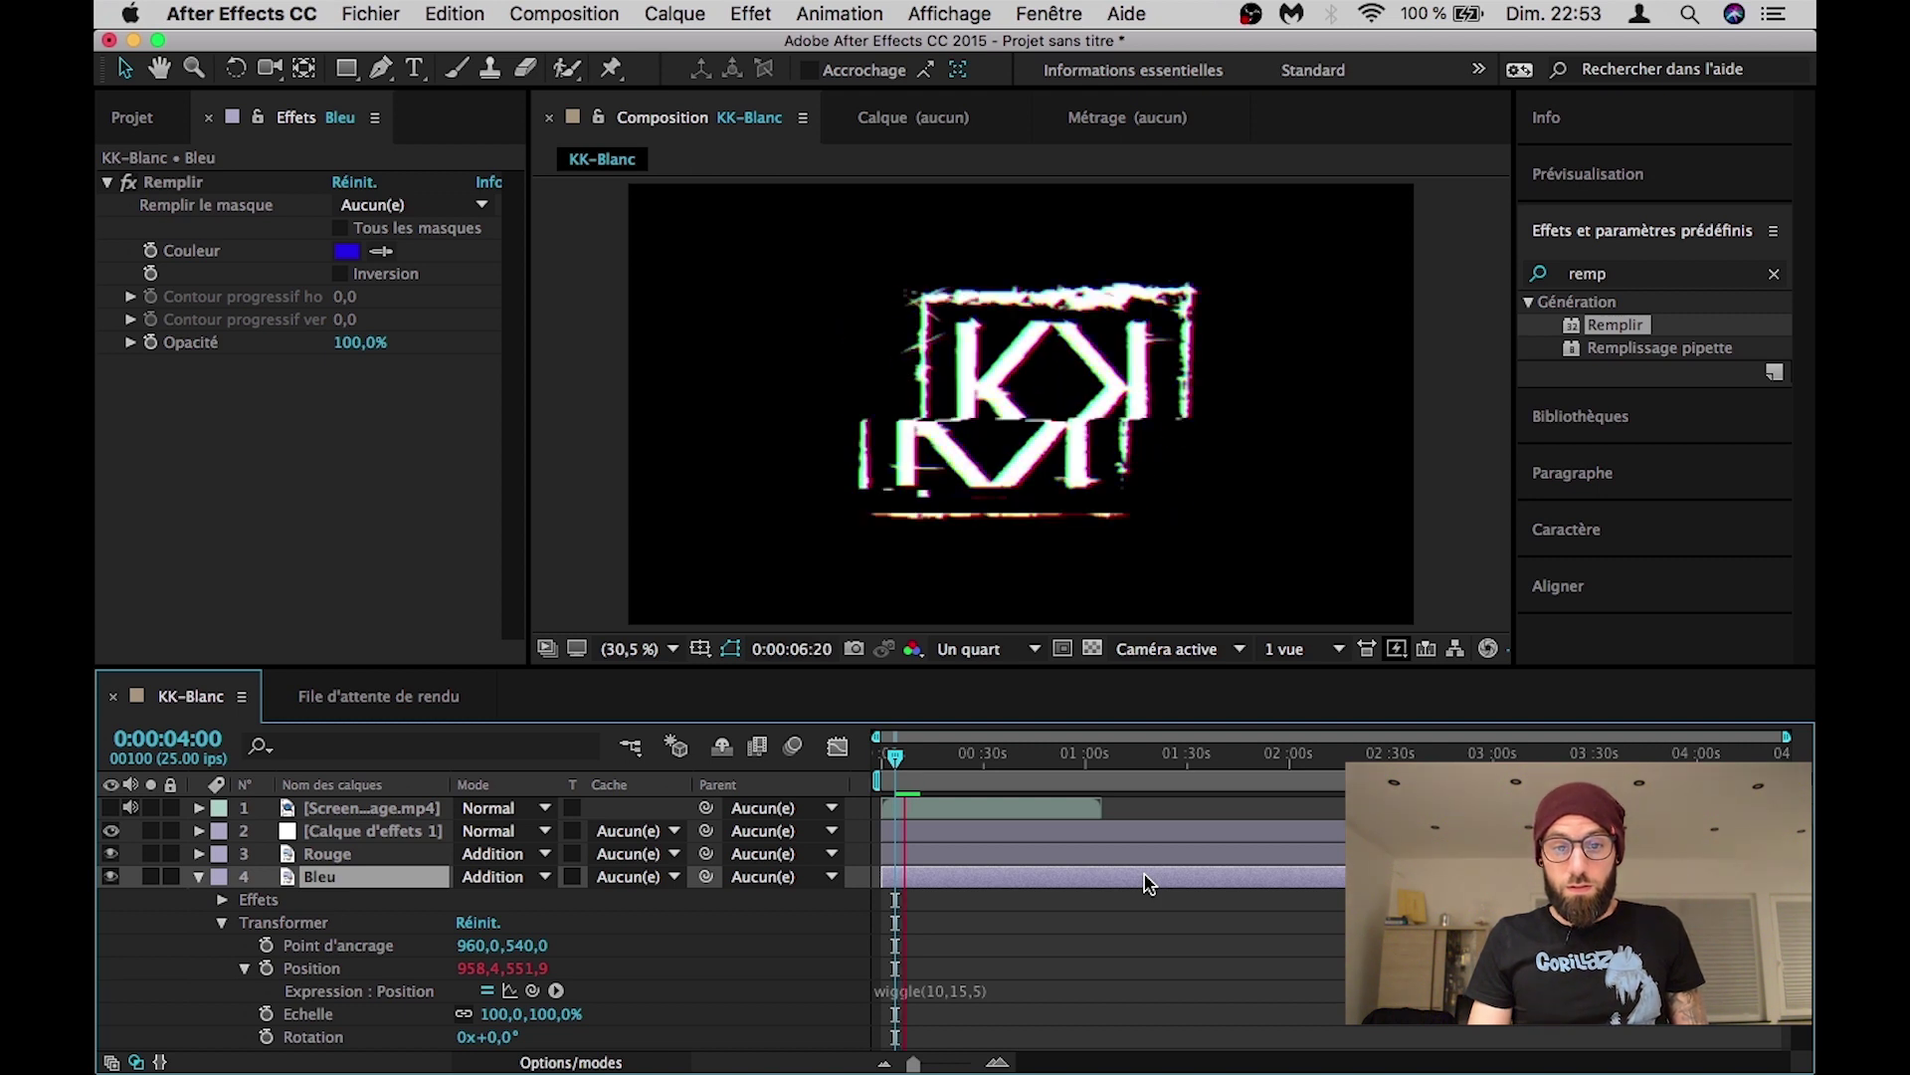
pyautogui.press('space')
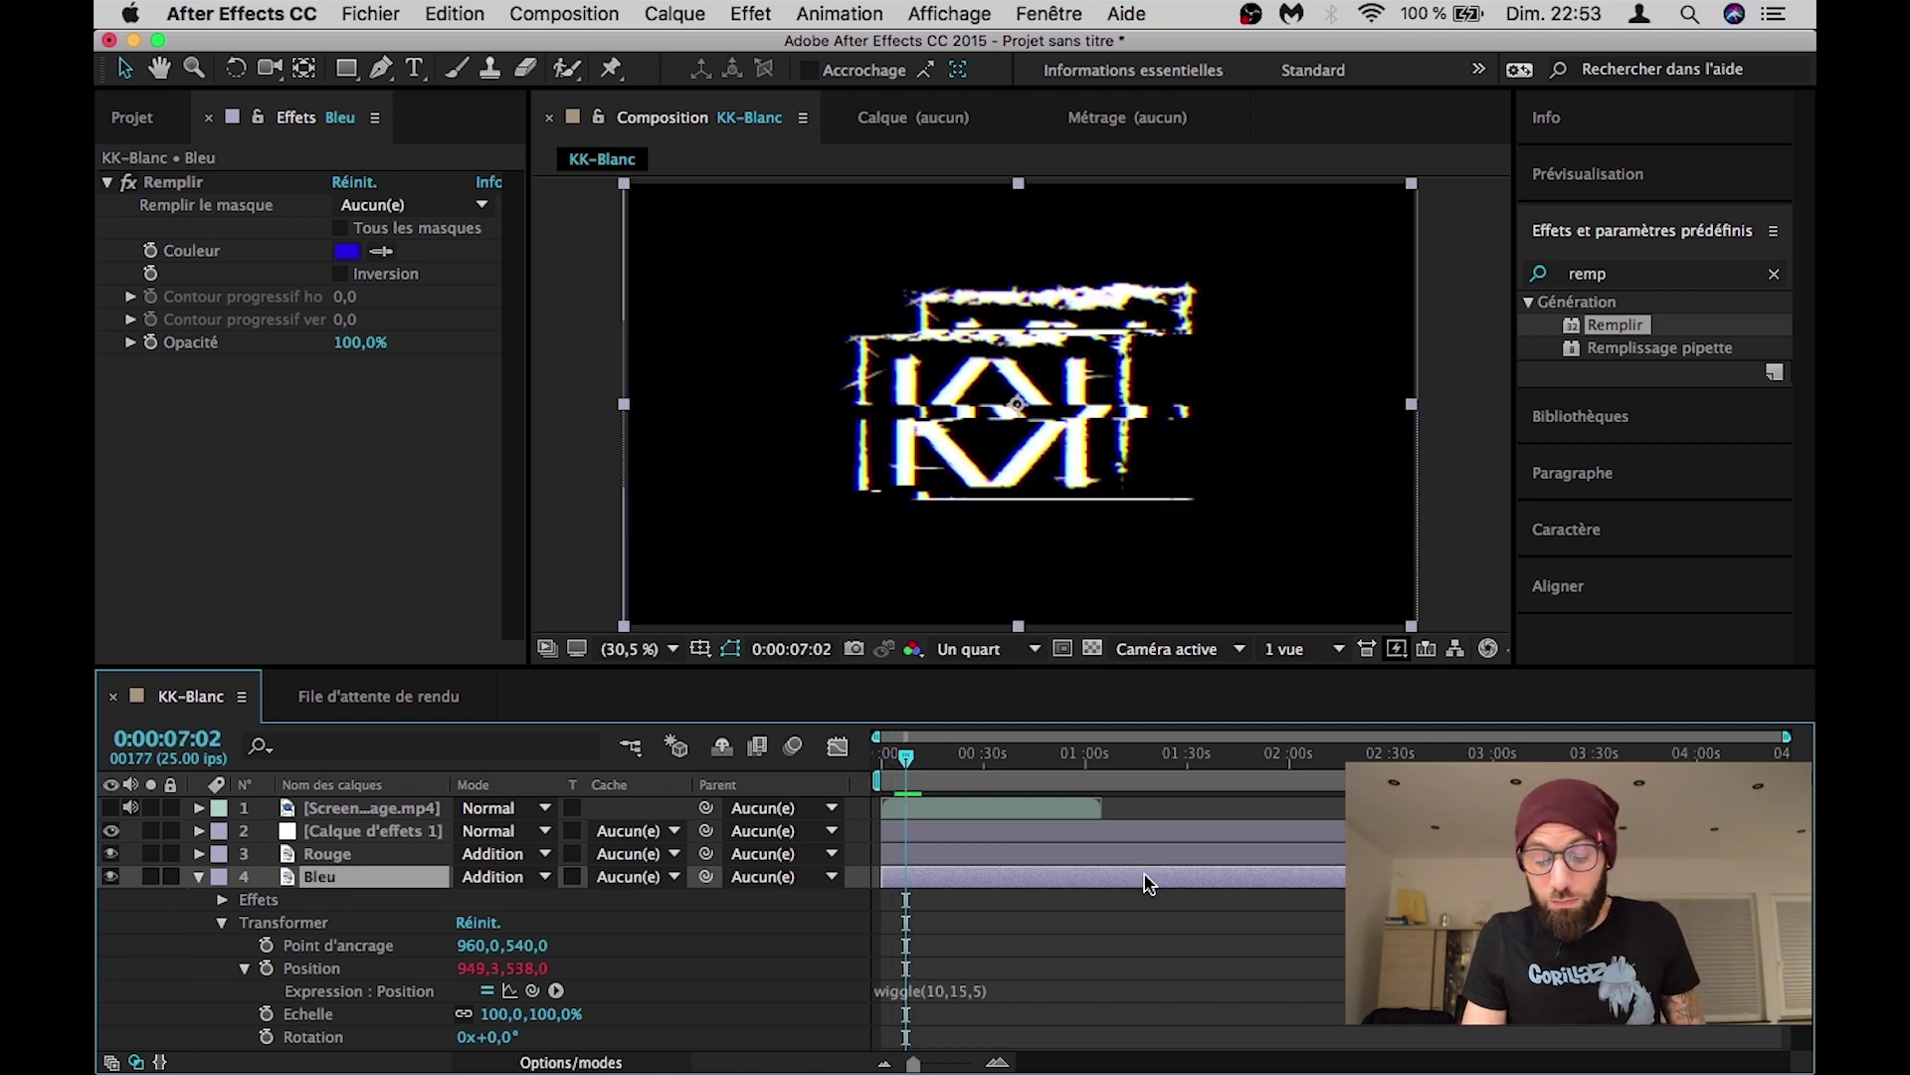
pyautogui.click(200, 877)
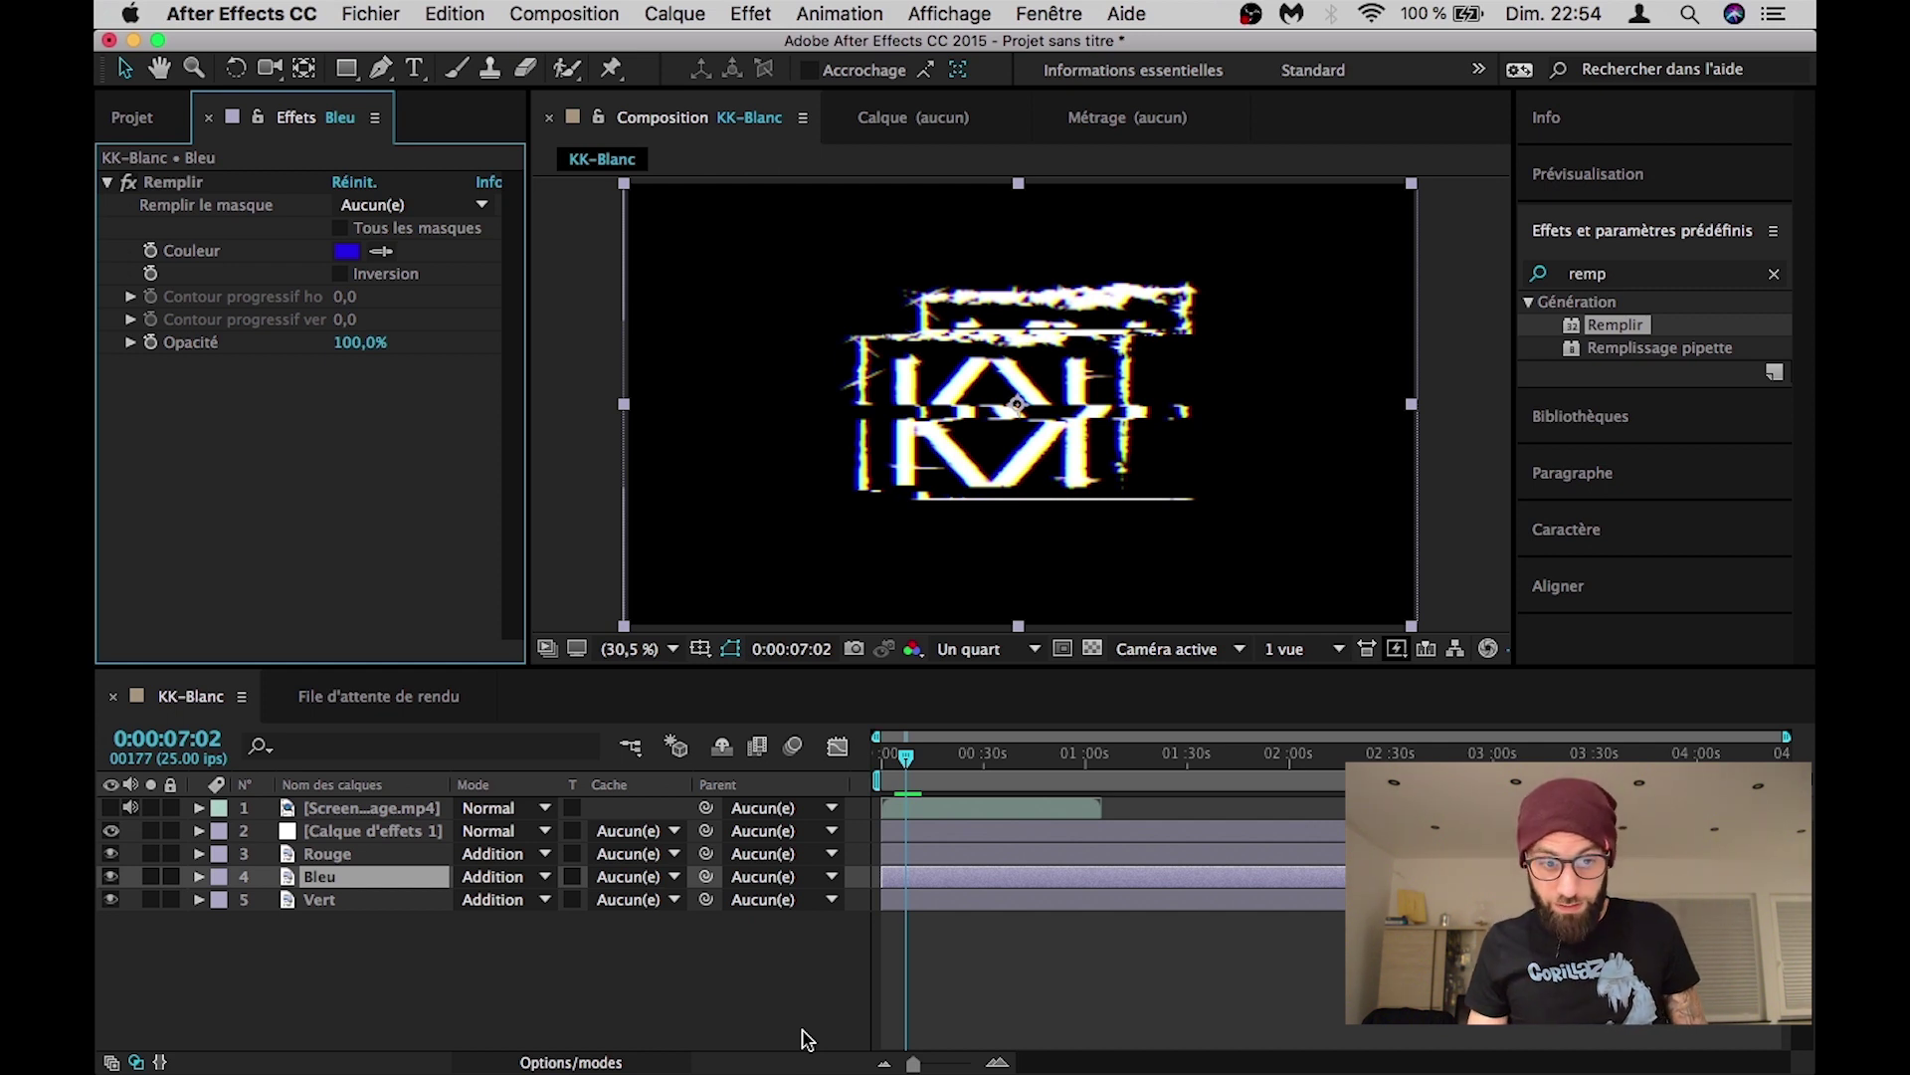
pyautogui.click(607, 1000)
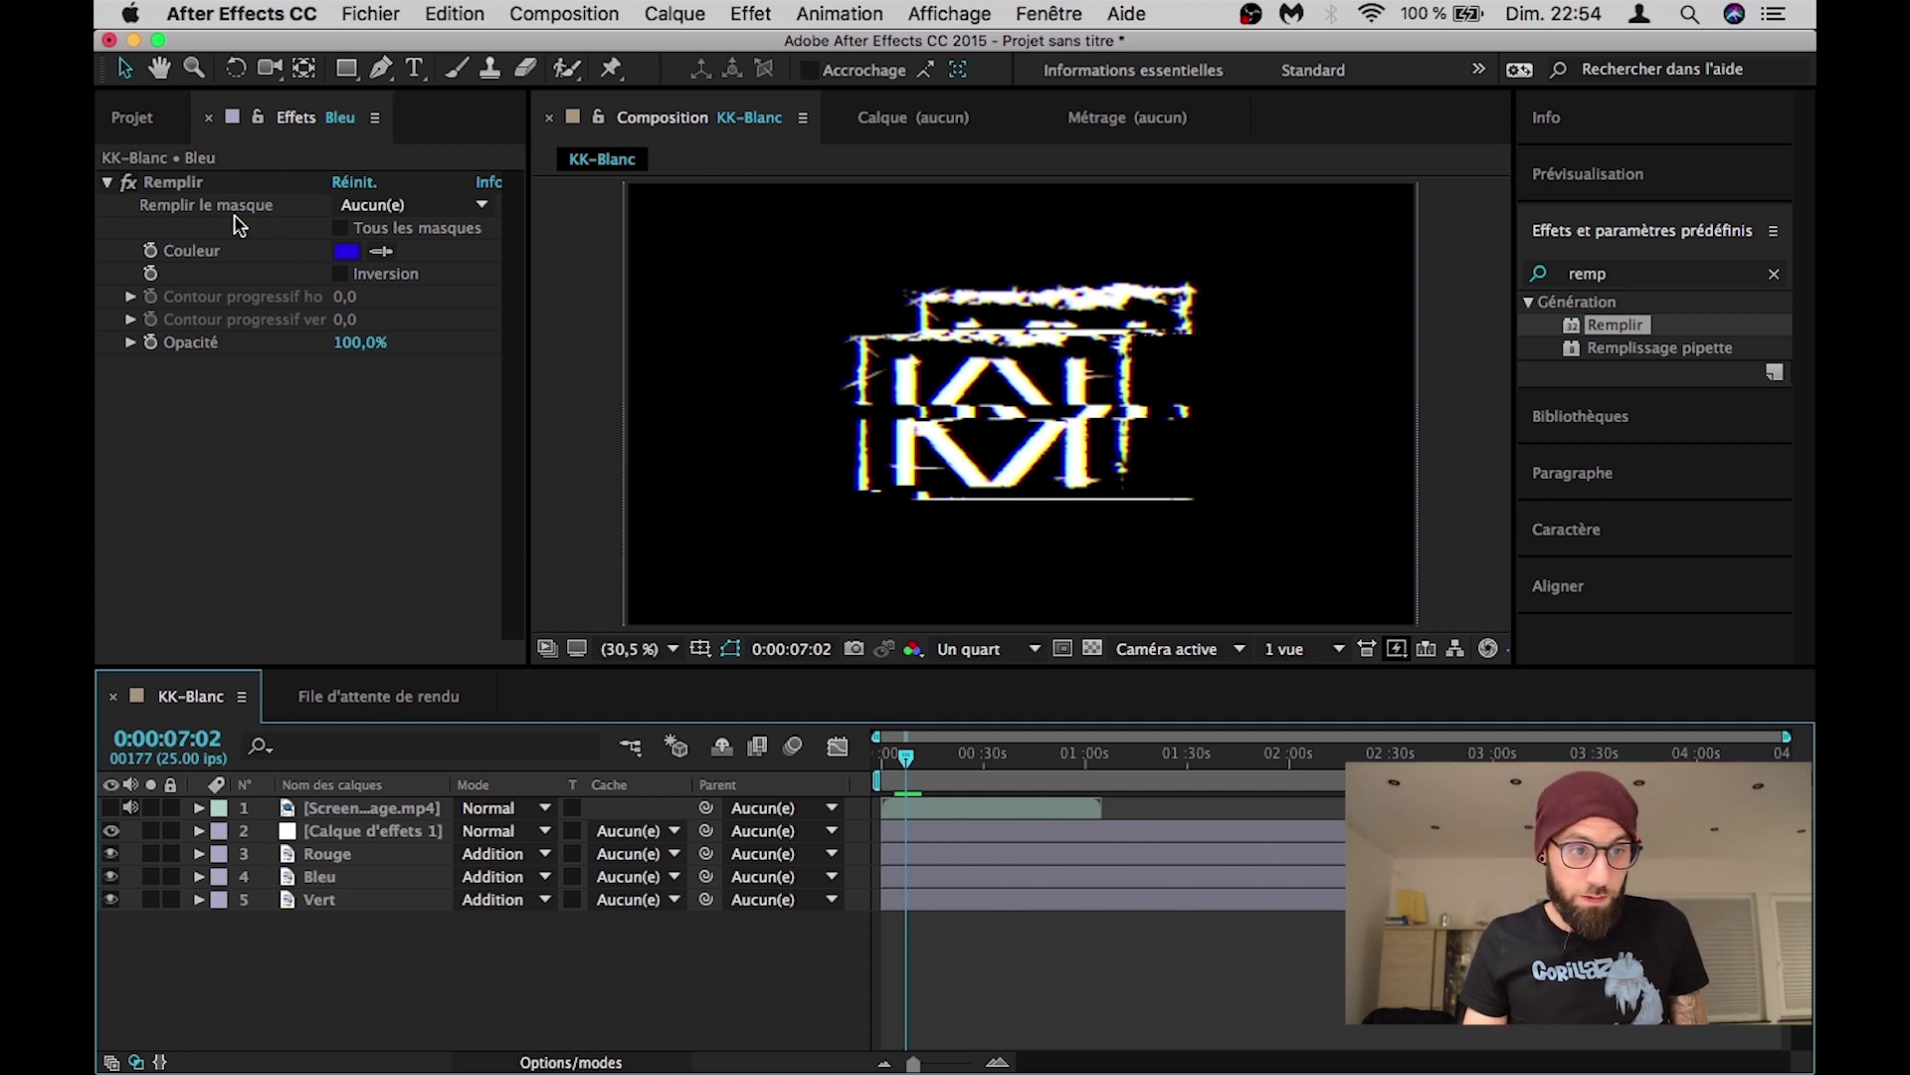
# Step: Show the project's contents and narrow the timeline's displayed time range to about the first 35 seconds
pyautogui.click(141, 117)
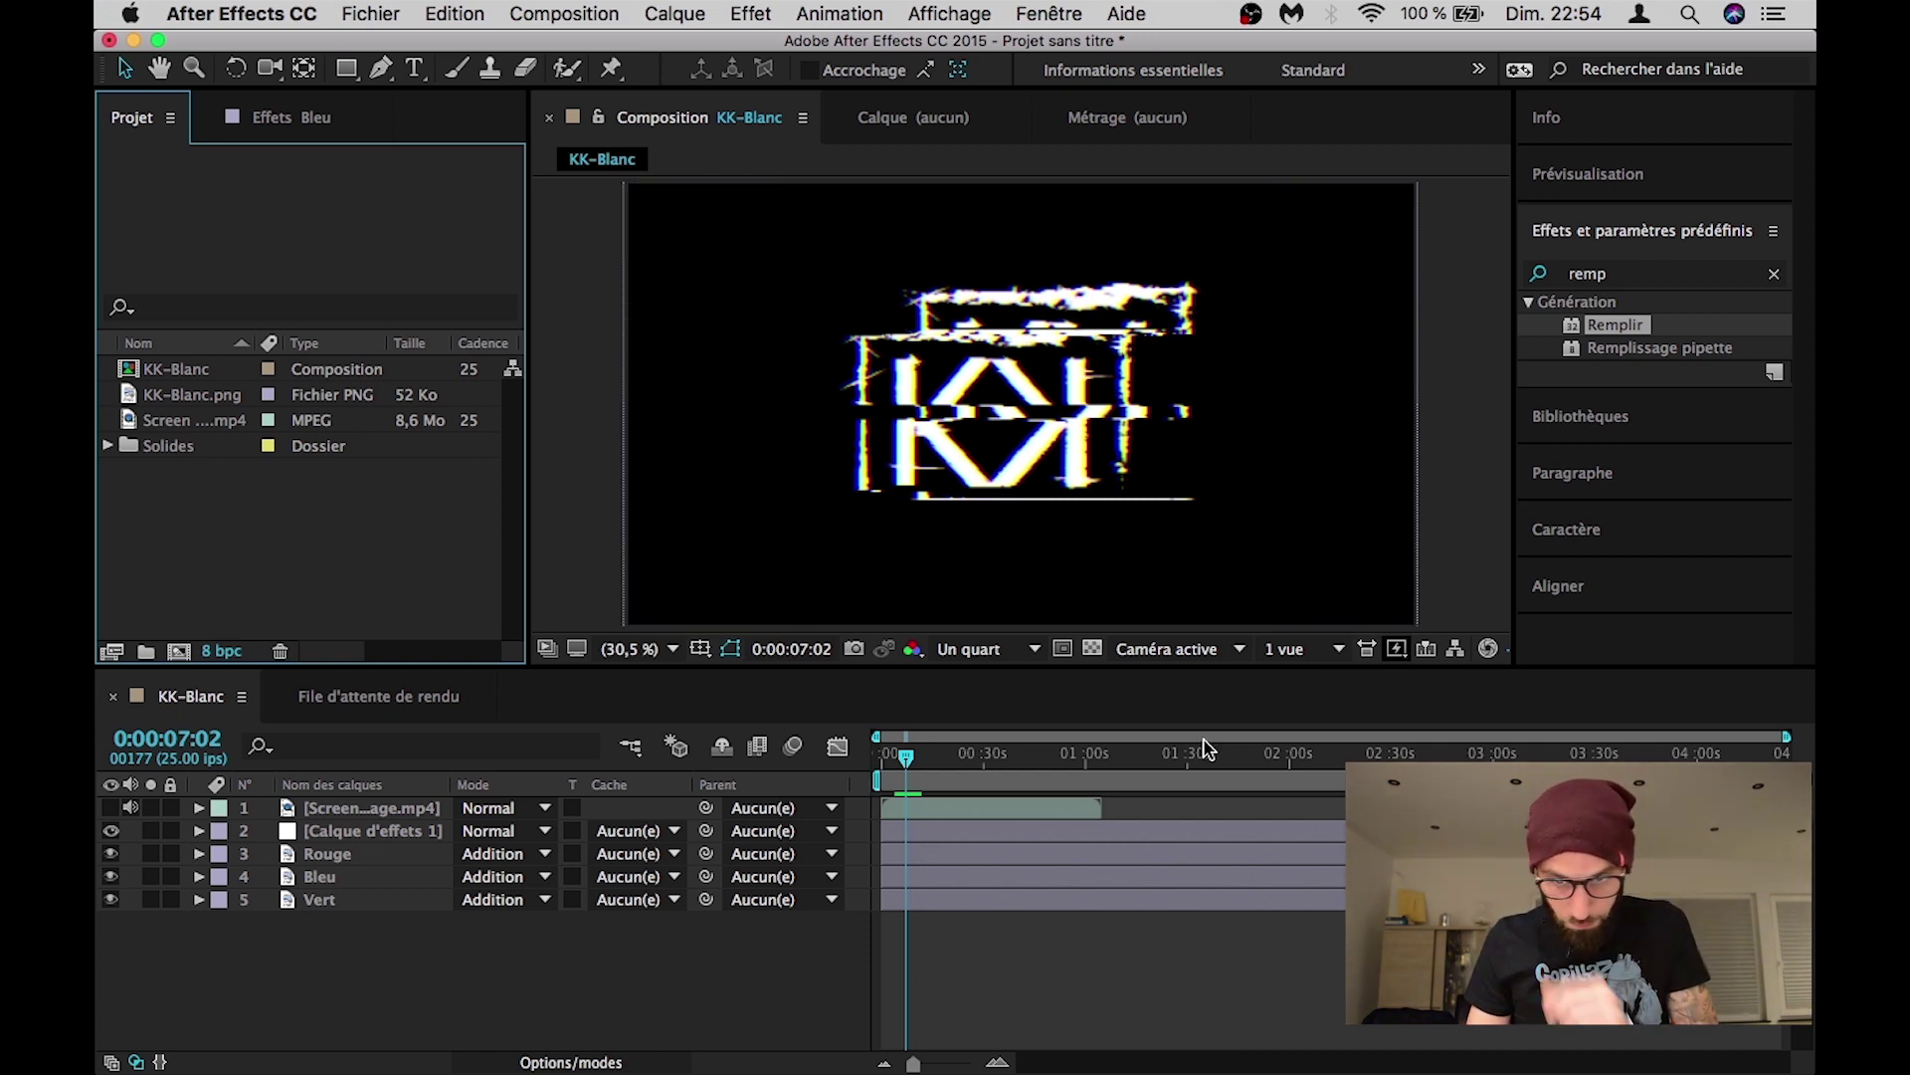
pyautogui.moveTo(1787, 737); pyautogui.dragTo(1139, 741)
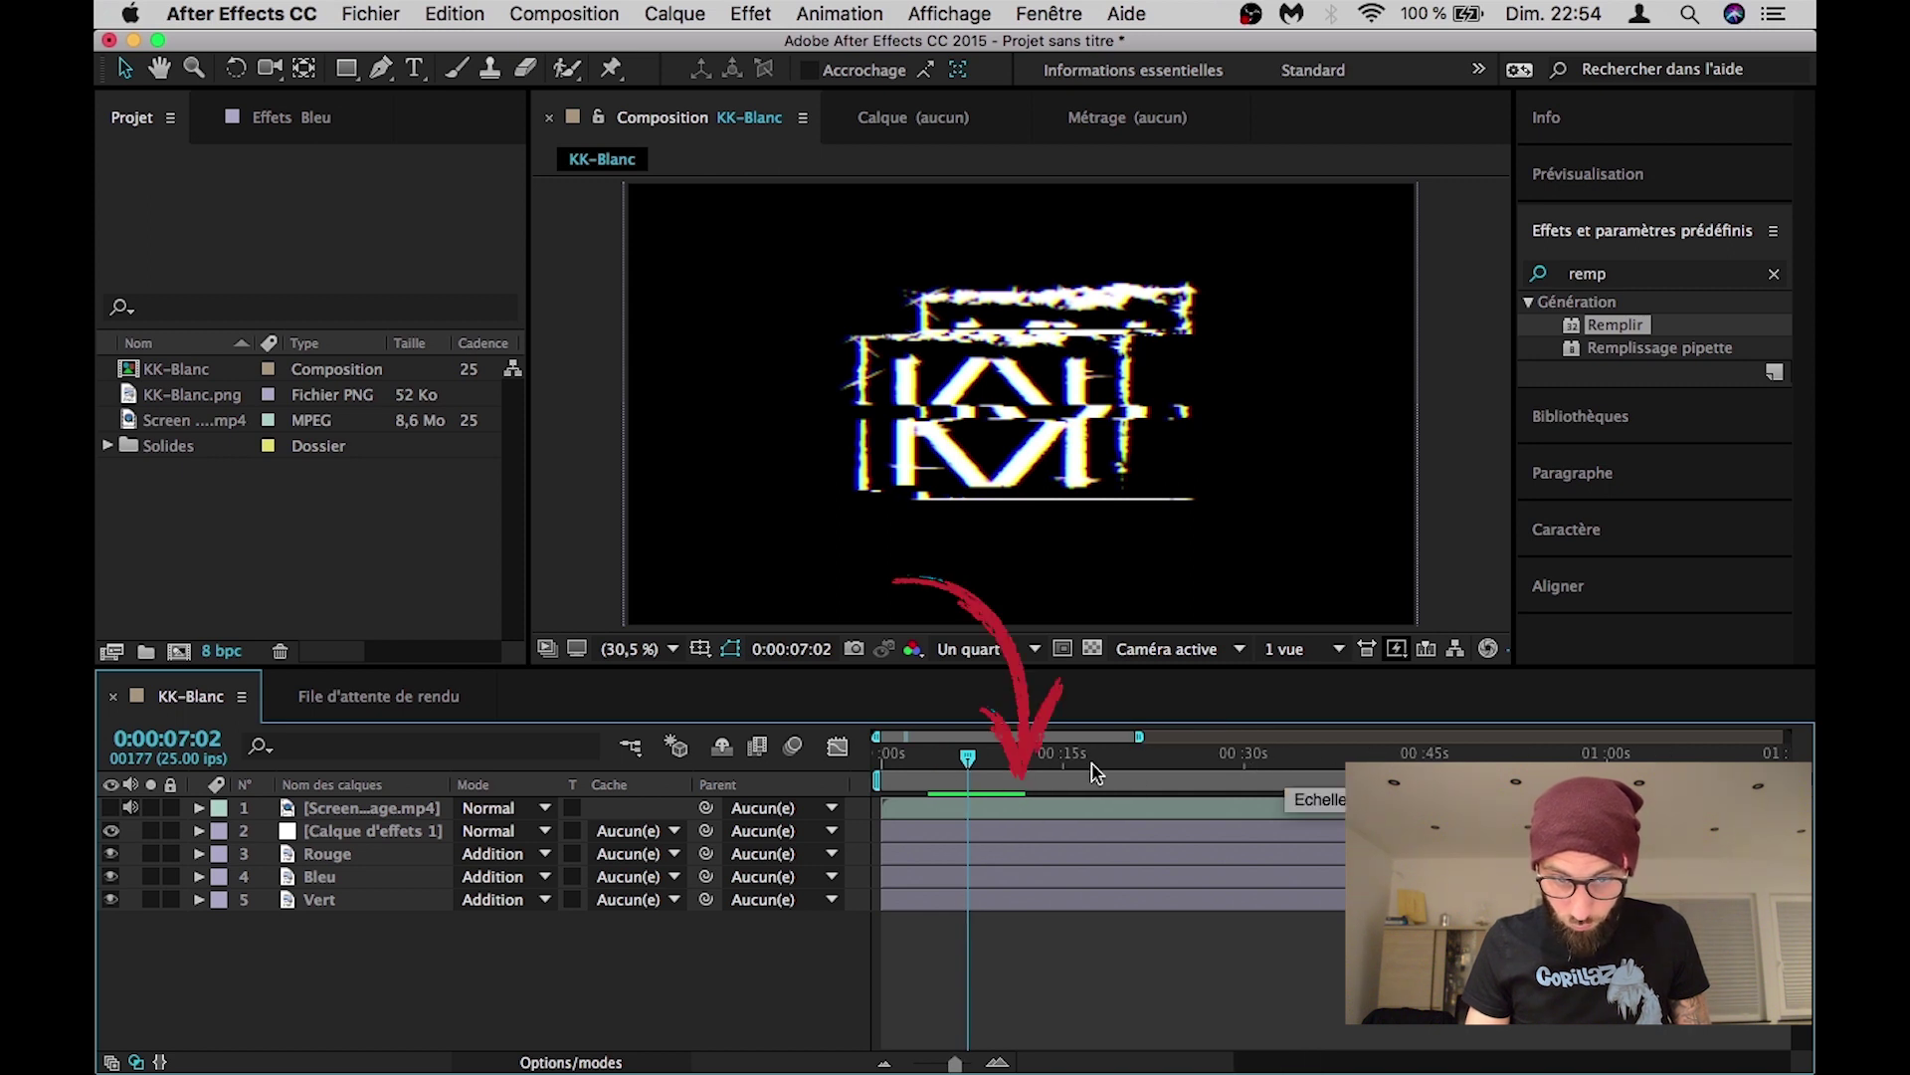
pyautogui.moveTo(1139, 738); pyautogui.dragTo(1060, 737)
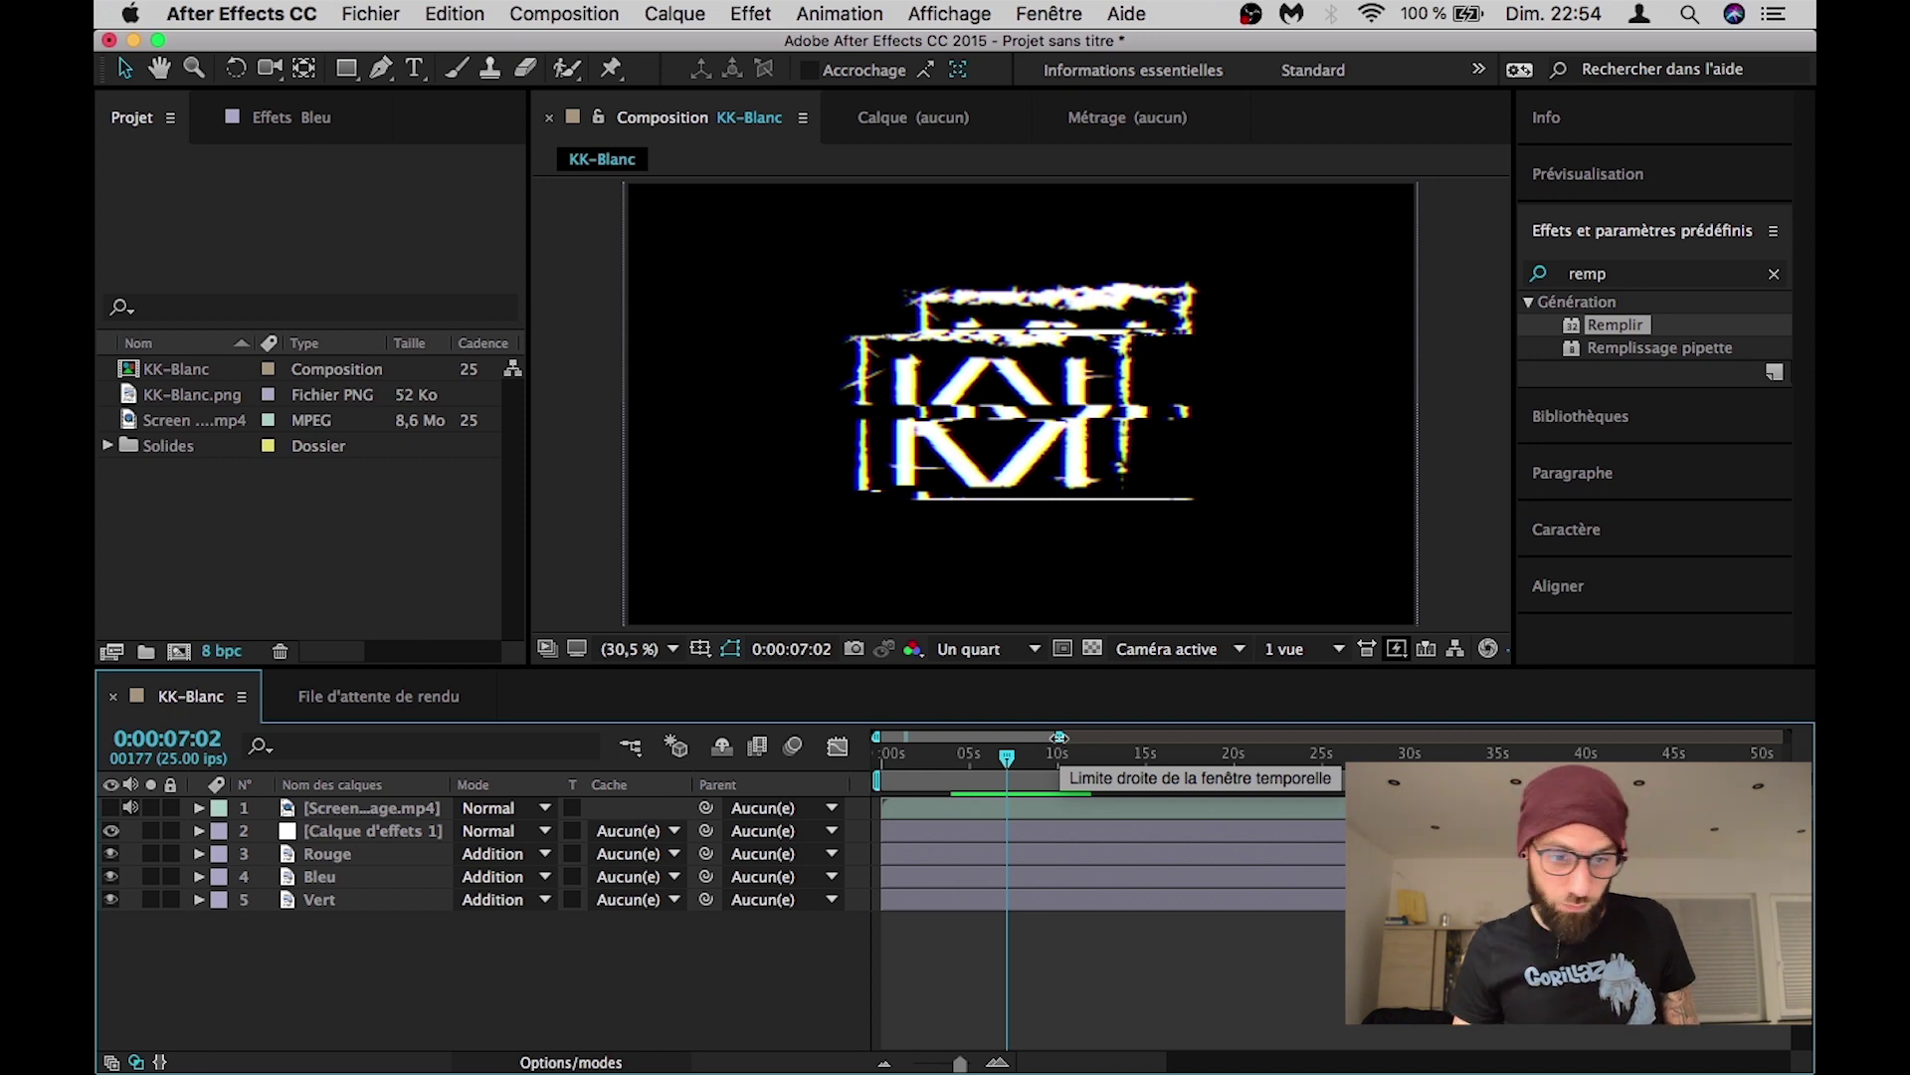
pyautogui.moveTo(1059, 737); pyautogui.dragTo(1008, 737)
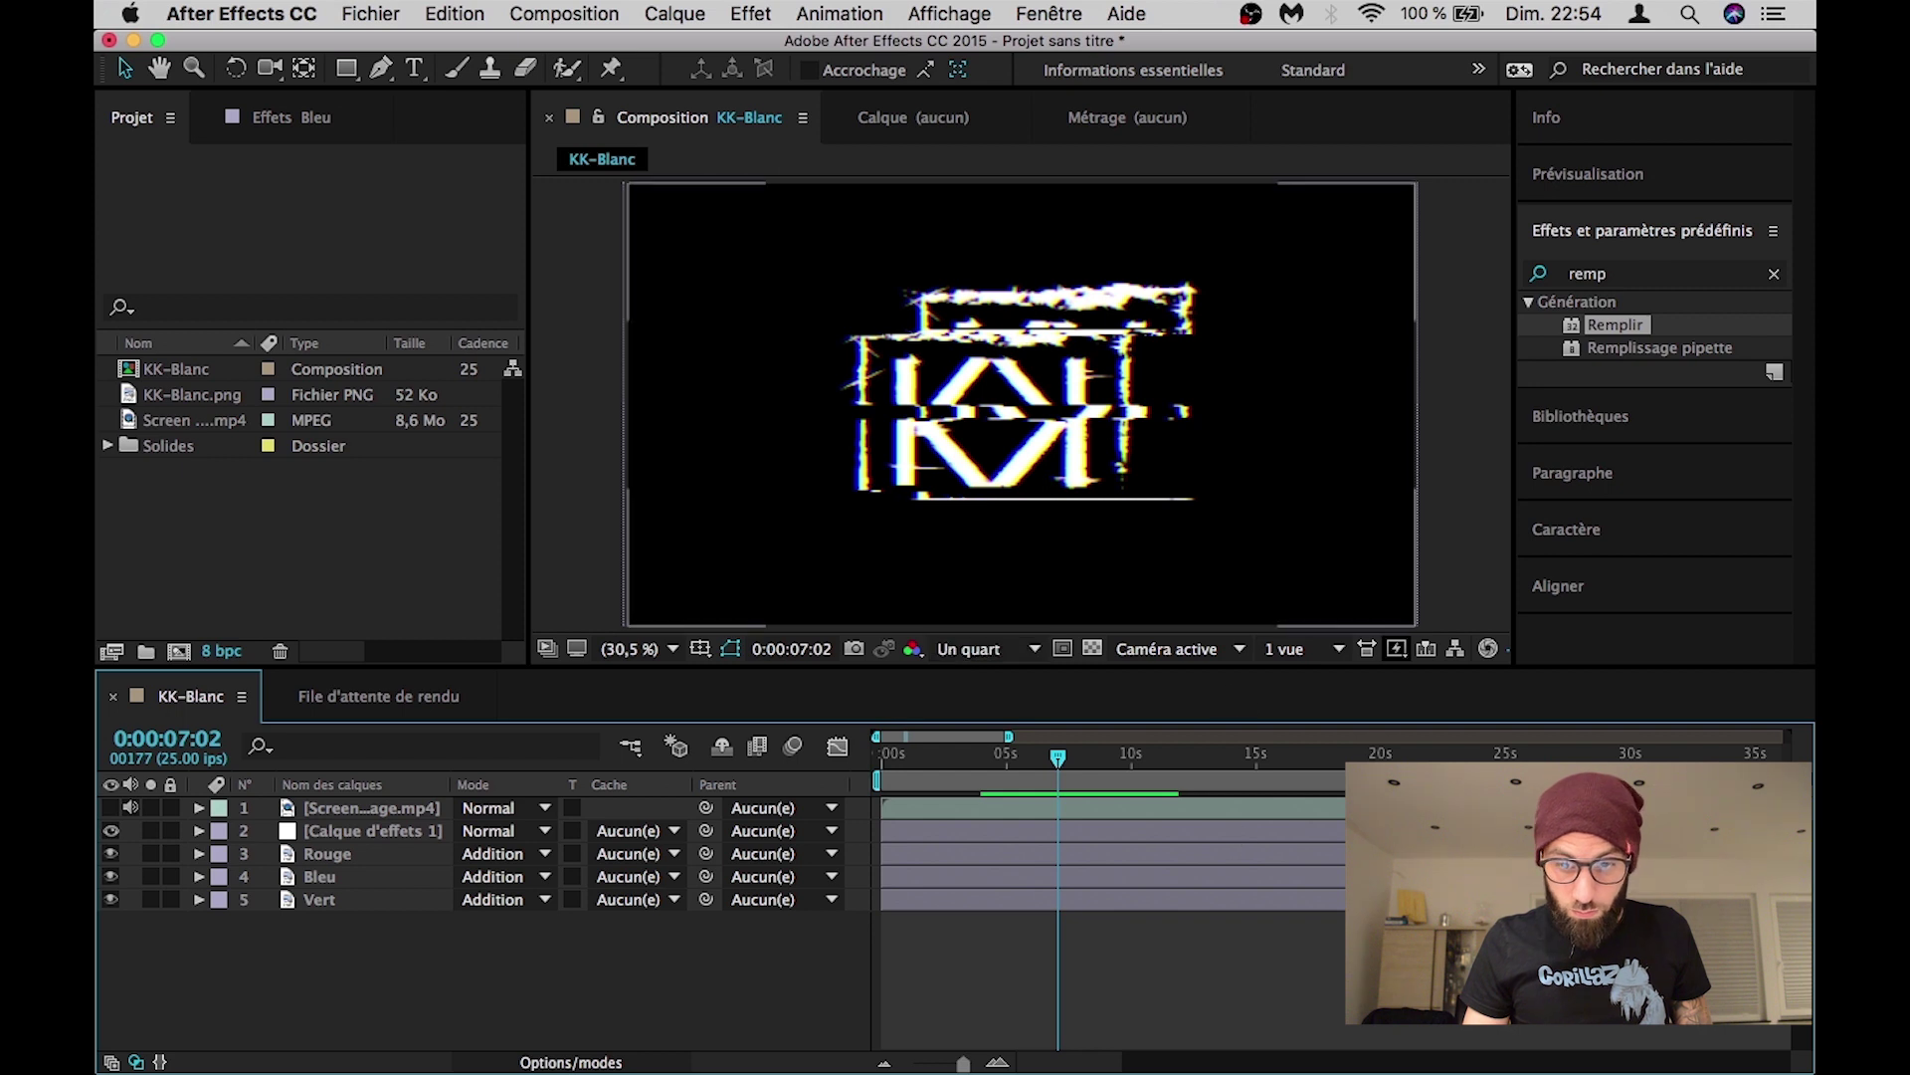
# Step: Add the KK-Blanc composition to the render queue for export
pyautogui.click(371, 13)
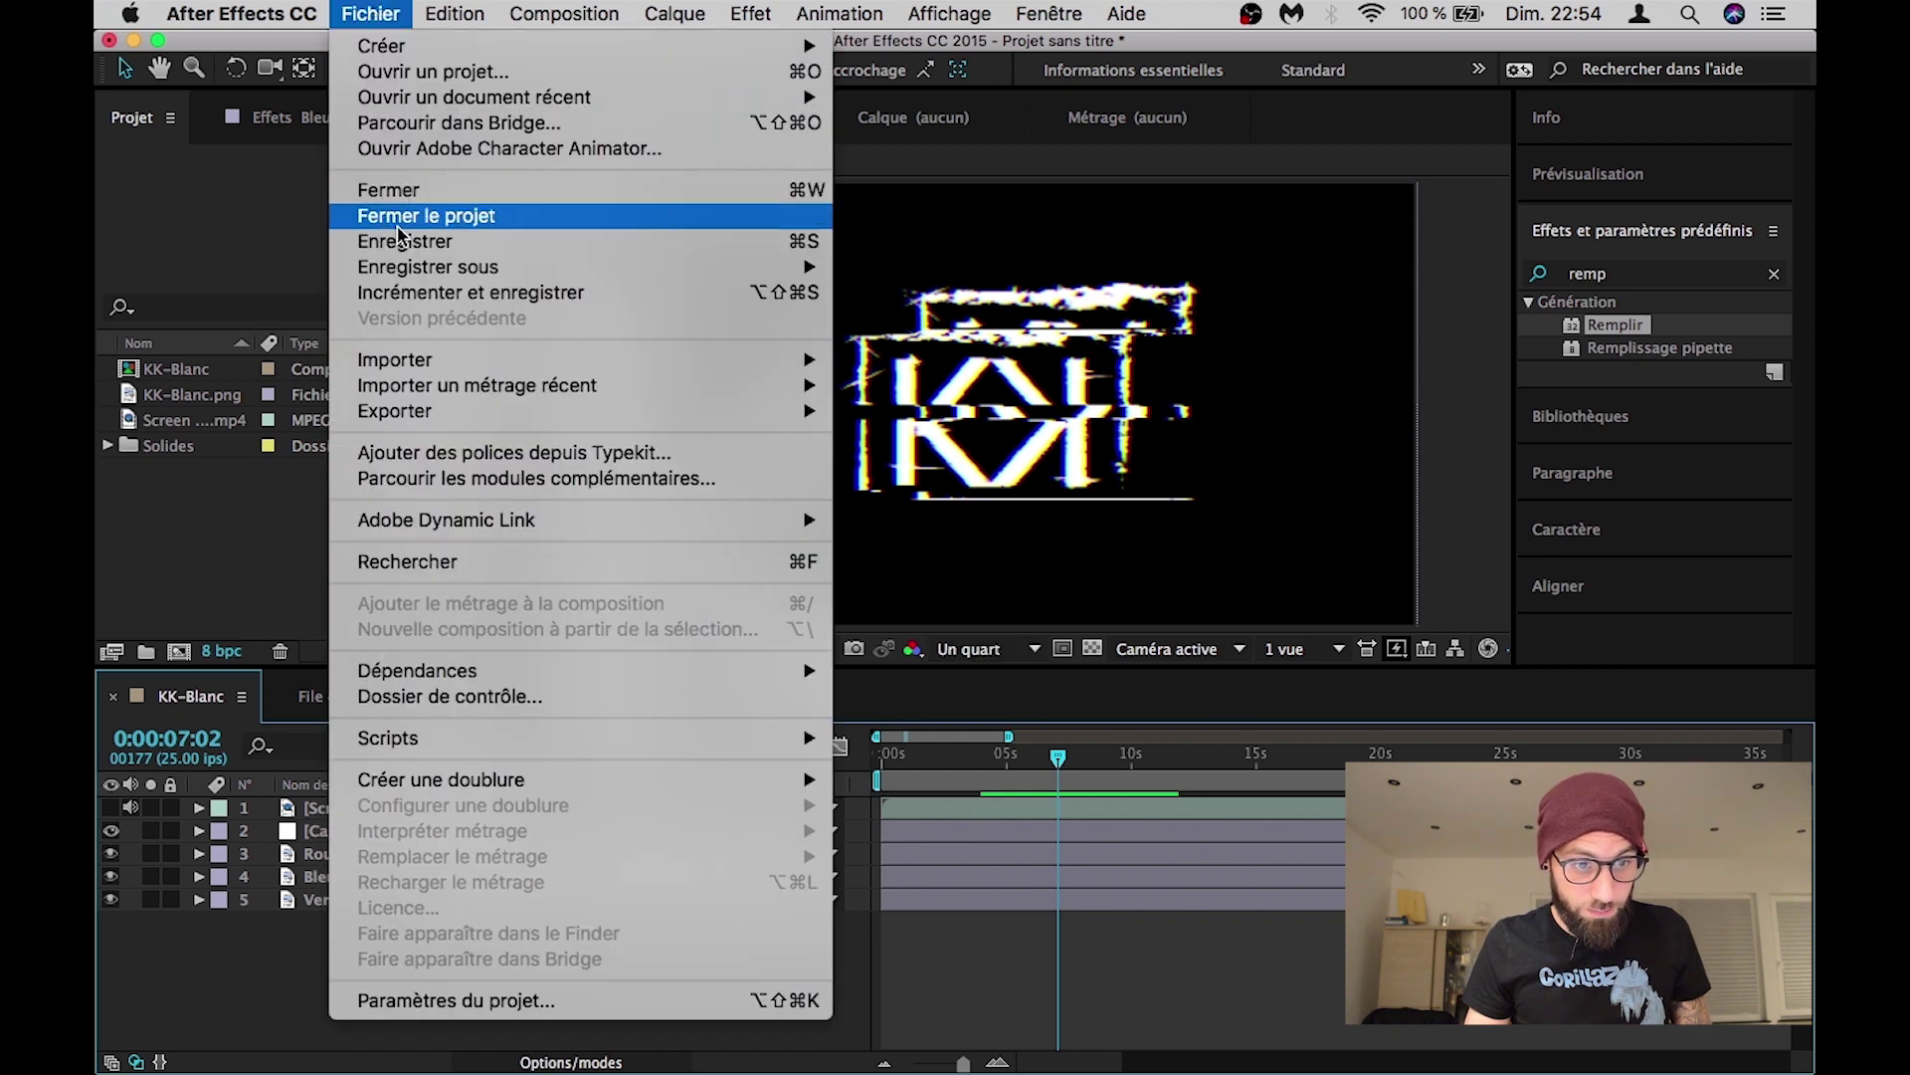
pyautogui.moveTo(453, 410)
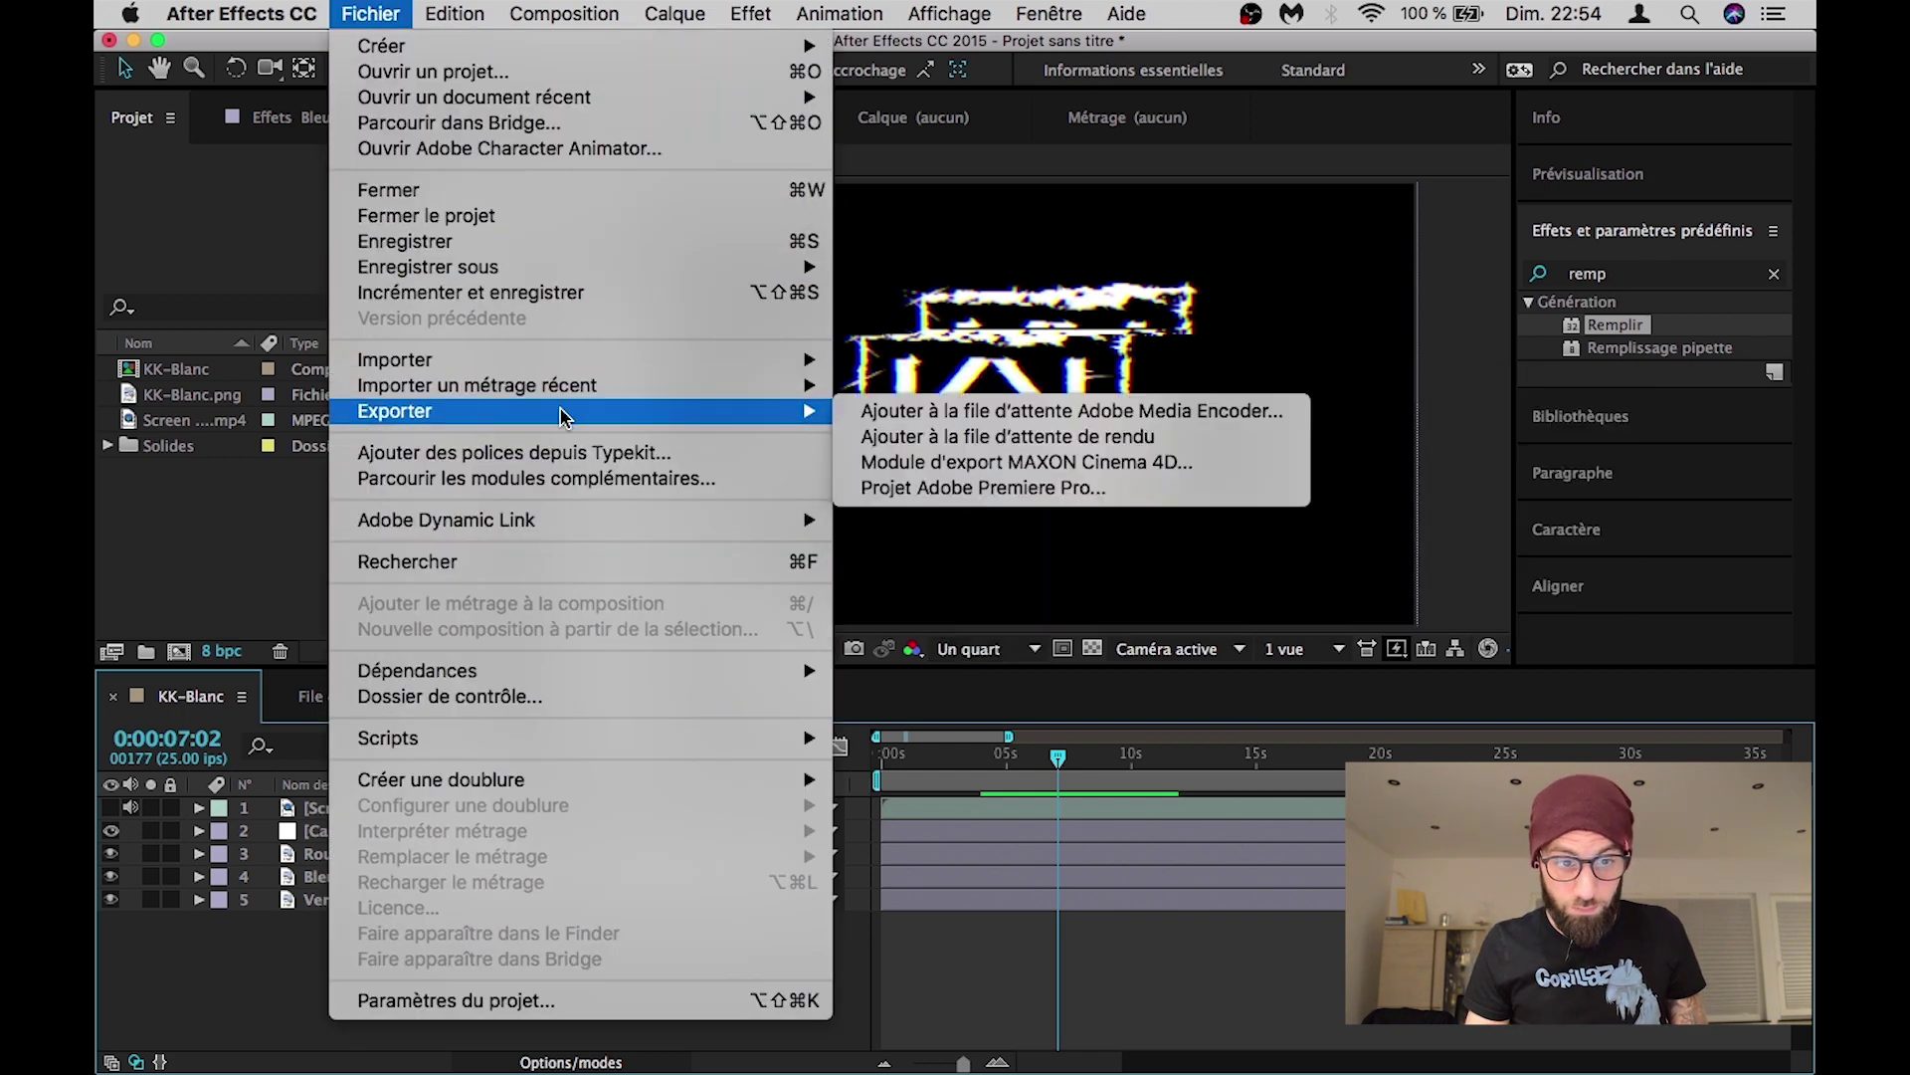
pyautogui.click(912, 438)
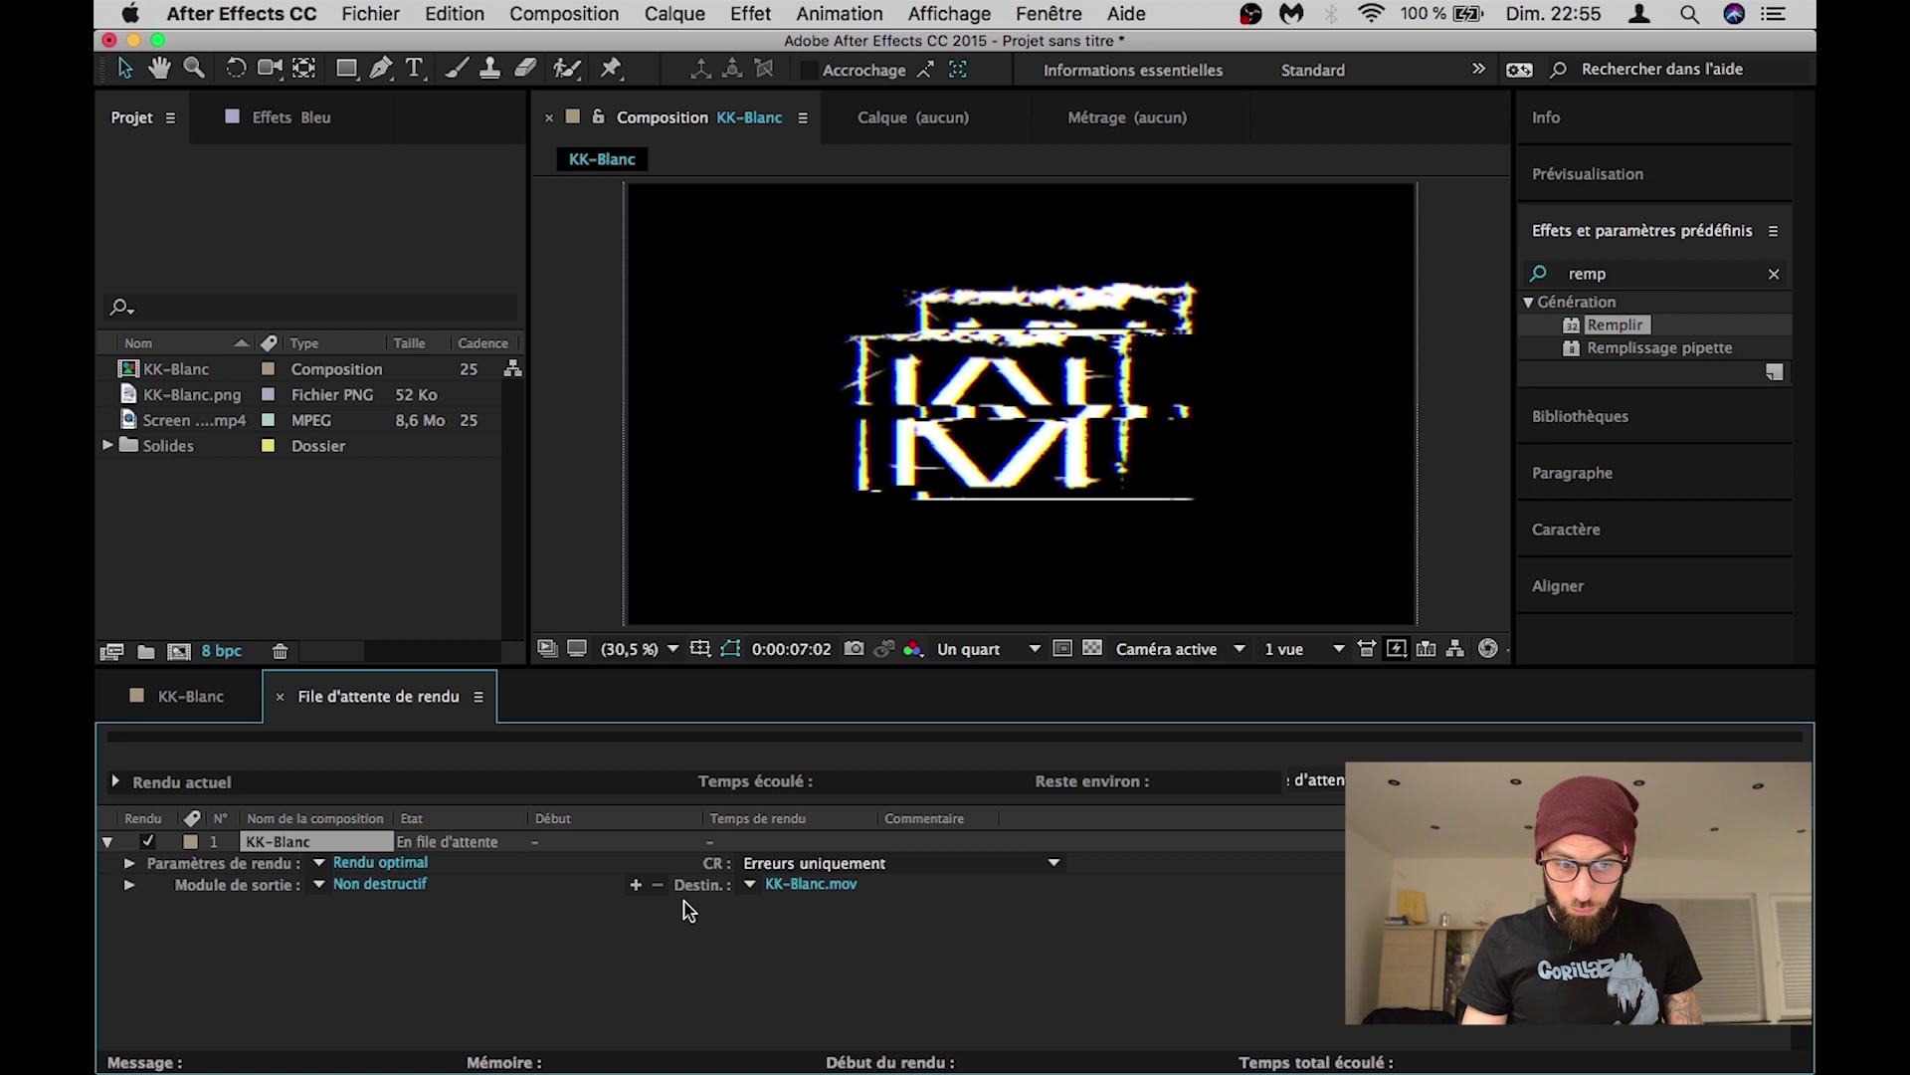
# Step: Set the video channels of the KK-Blanc output module to RVB + Alpha, keeping the QuickTime format
pyautogui.click(398, 886)
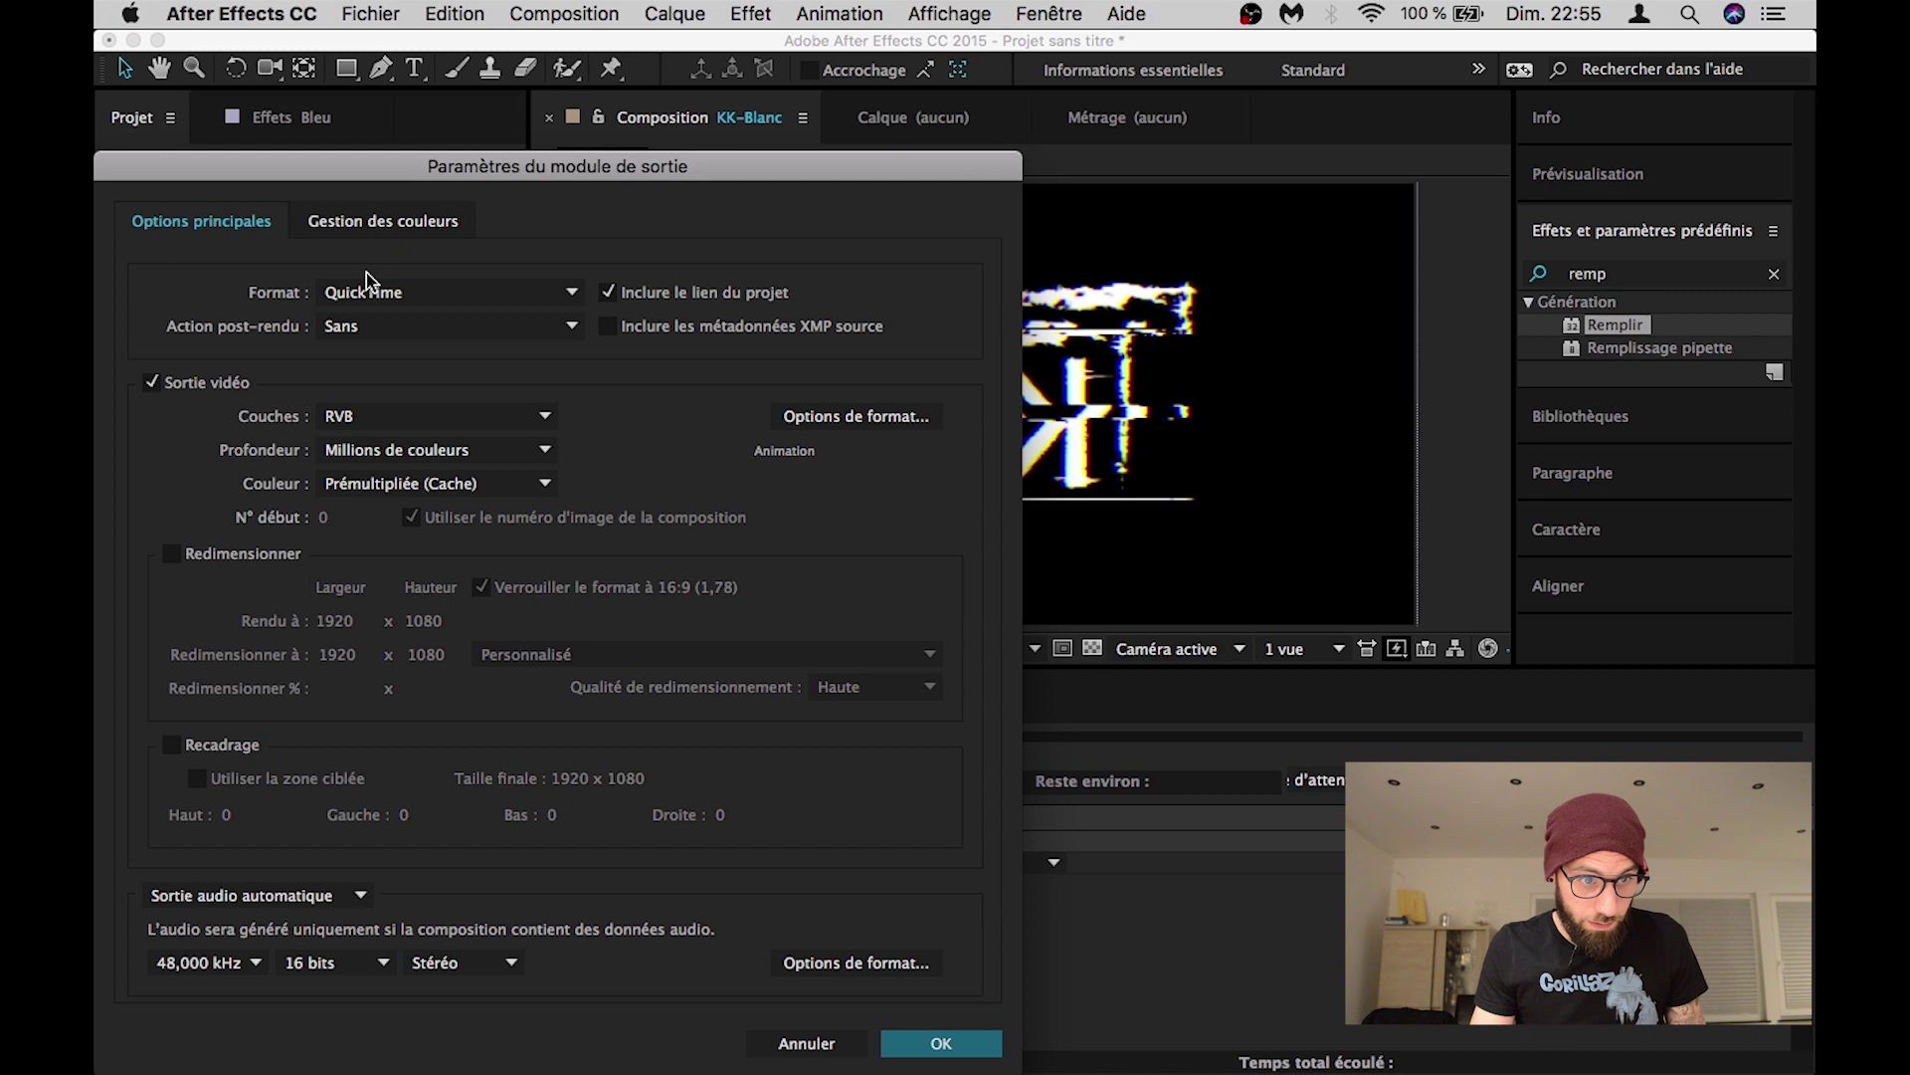
pyautogui.click(384, 418)
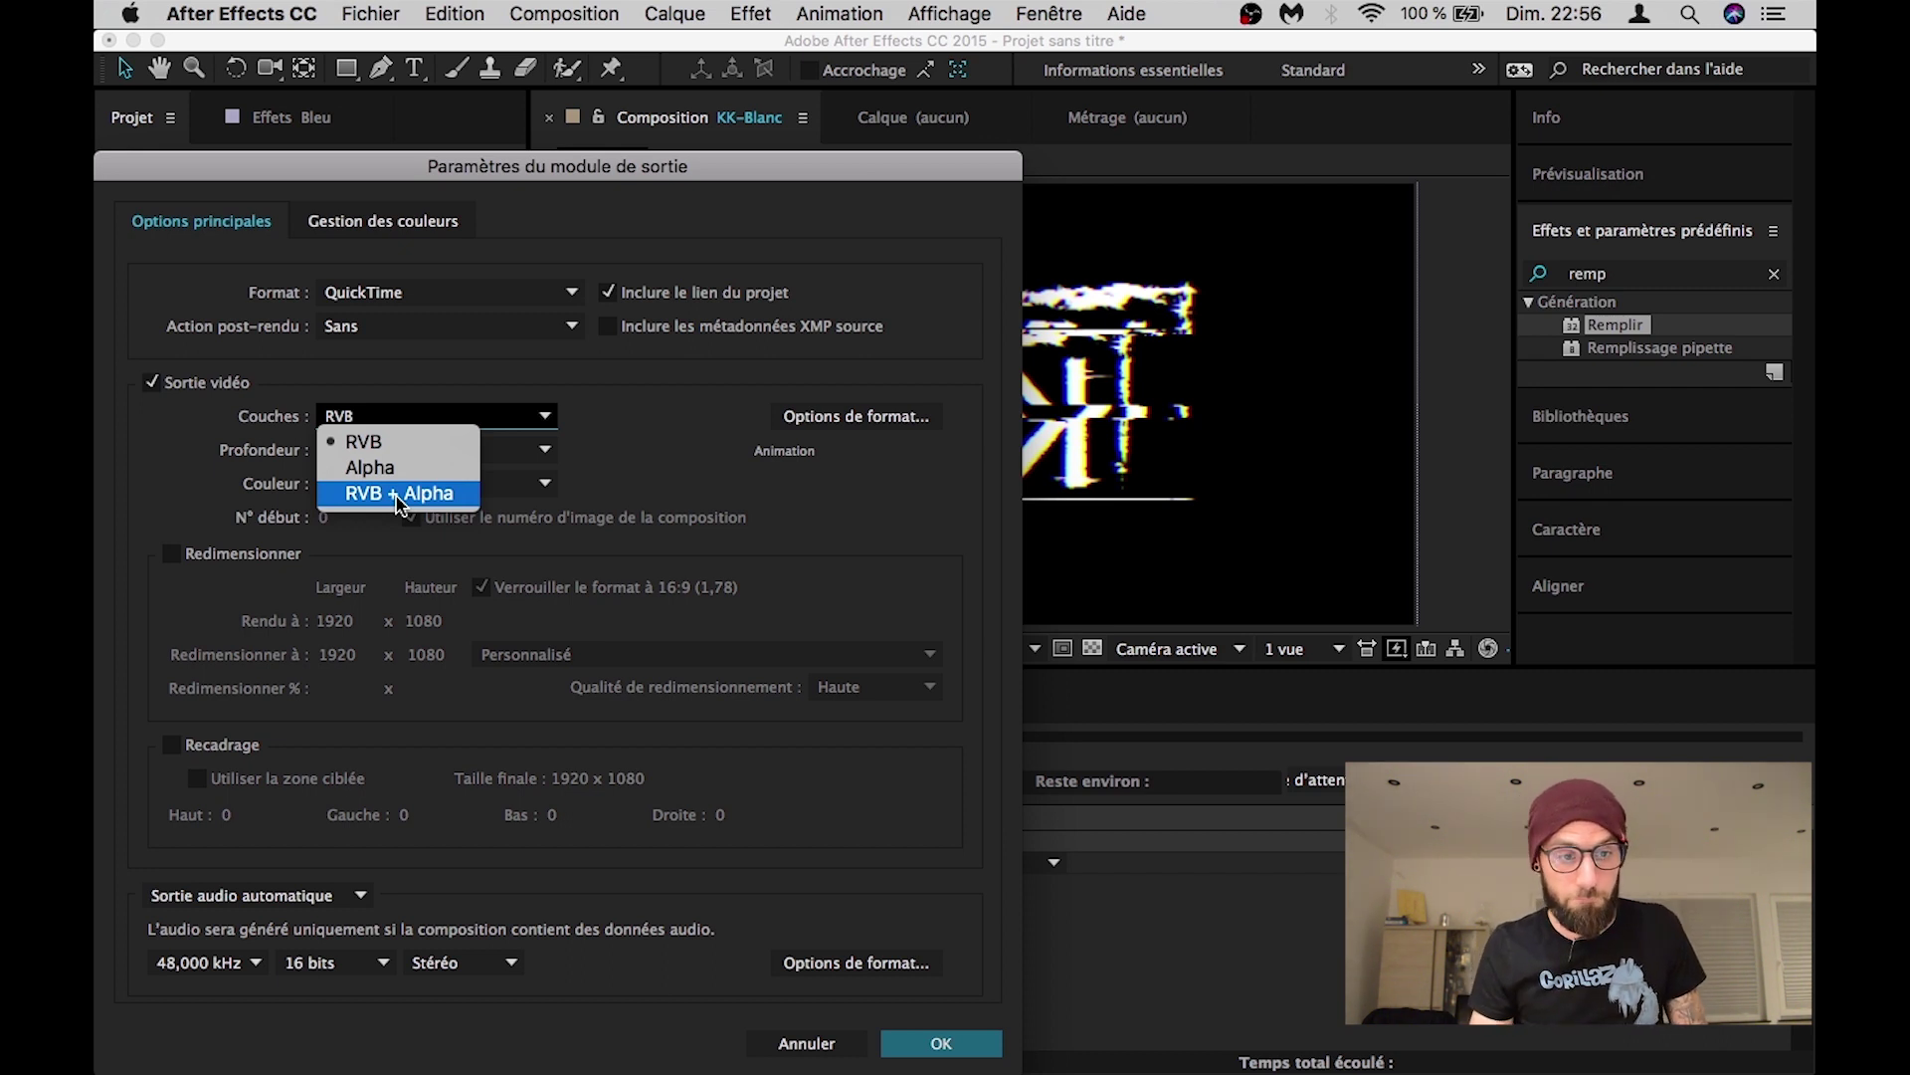
pyautogui.click(397, 504)
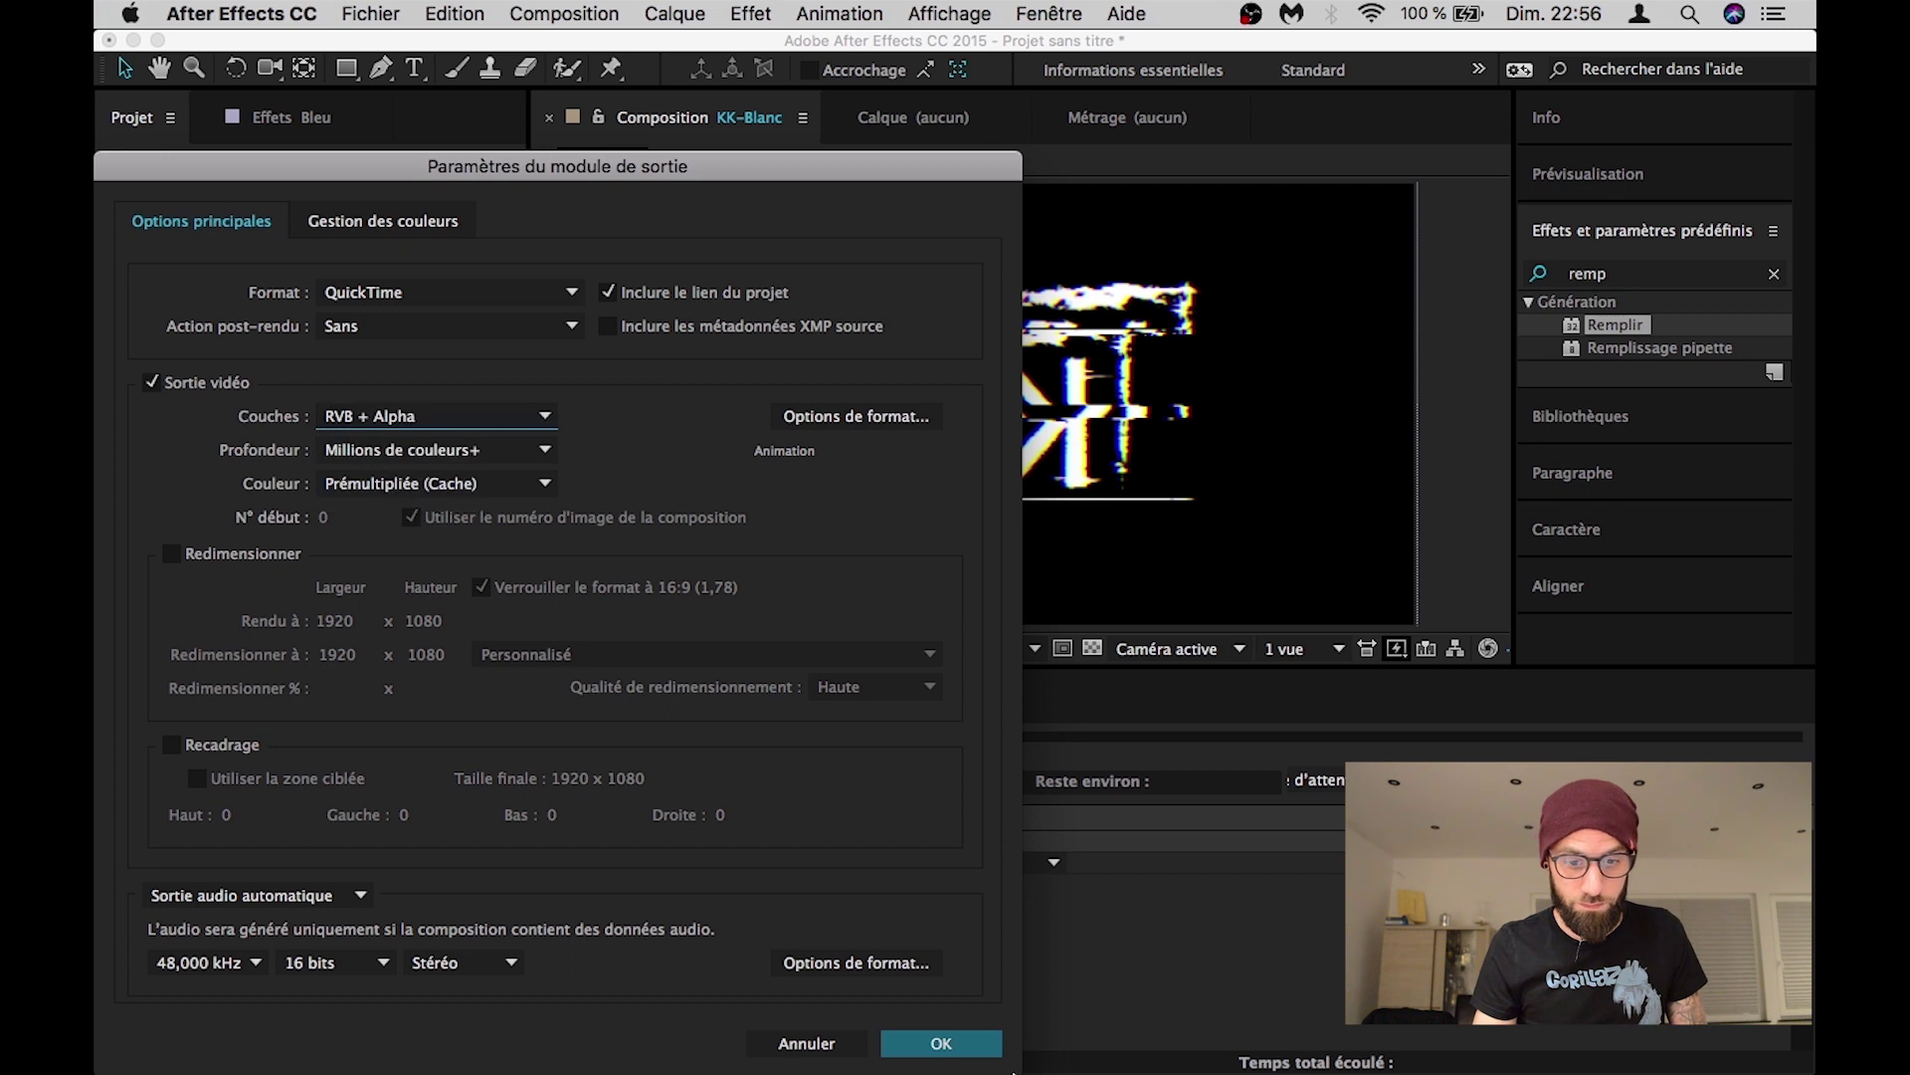
pyautogui.click(941, 1043)
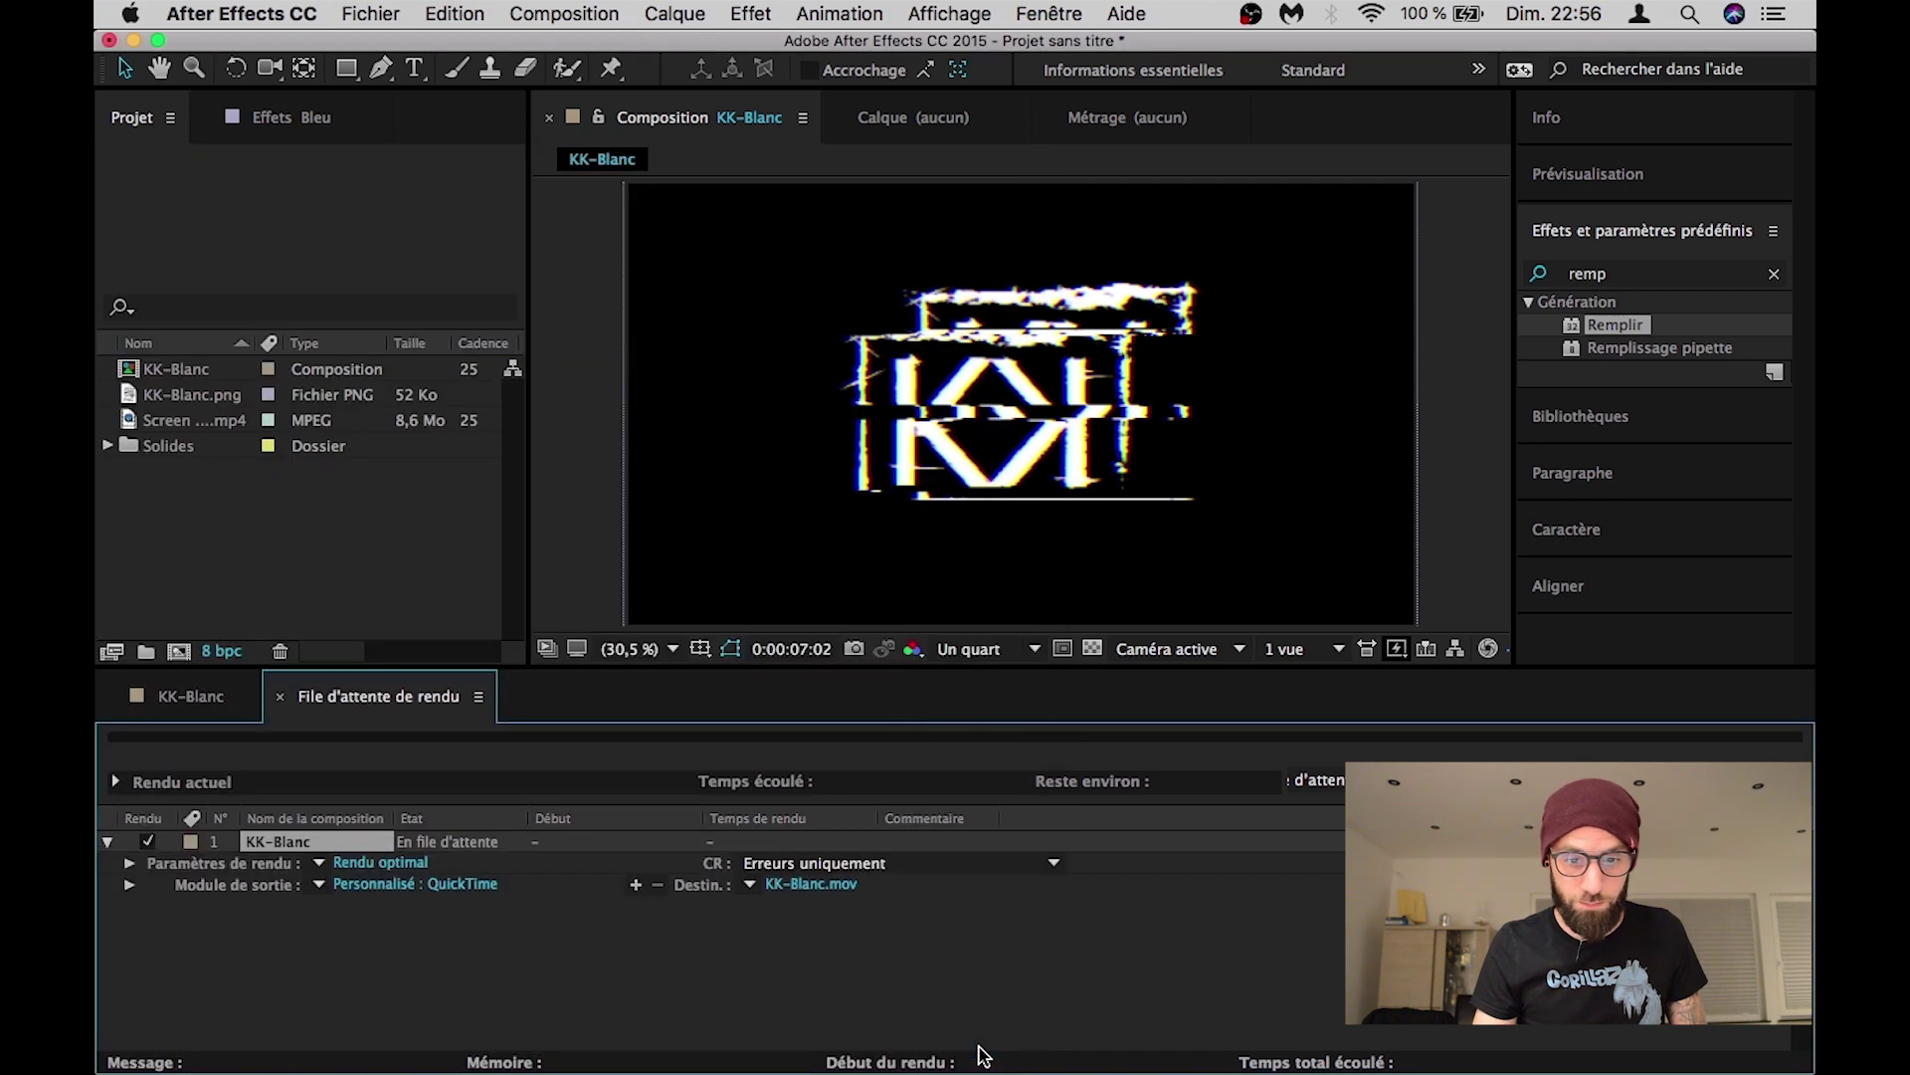
# Step: Name the KK-Blanc render's output file KK Glitch RVB and save it to the Bureau folder as a QuickTime movie
pyautogui.click(799, 886)
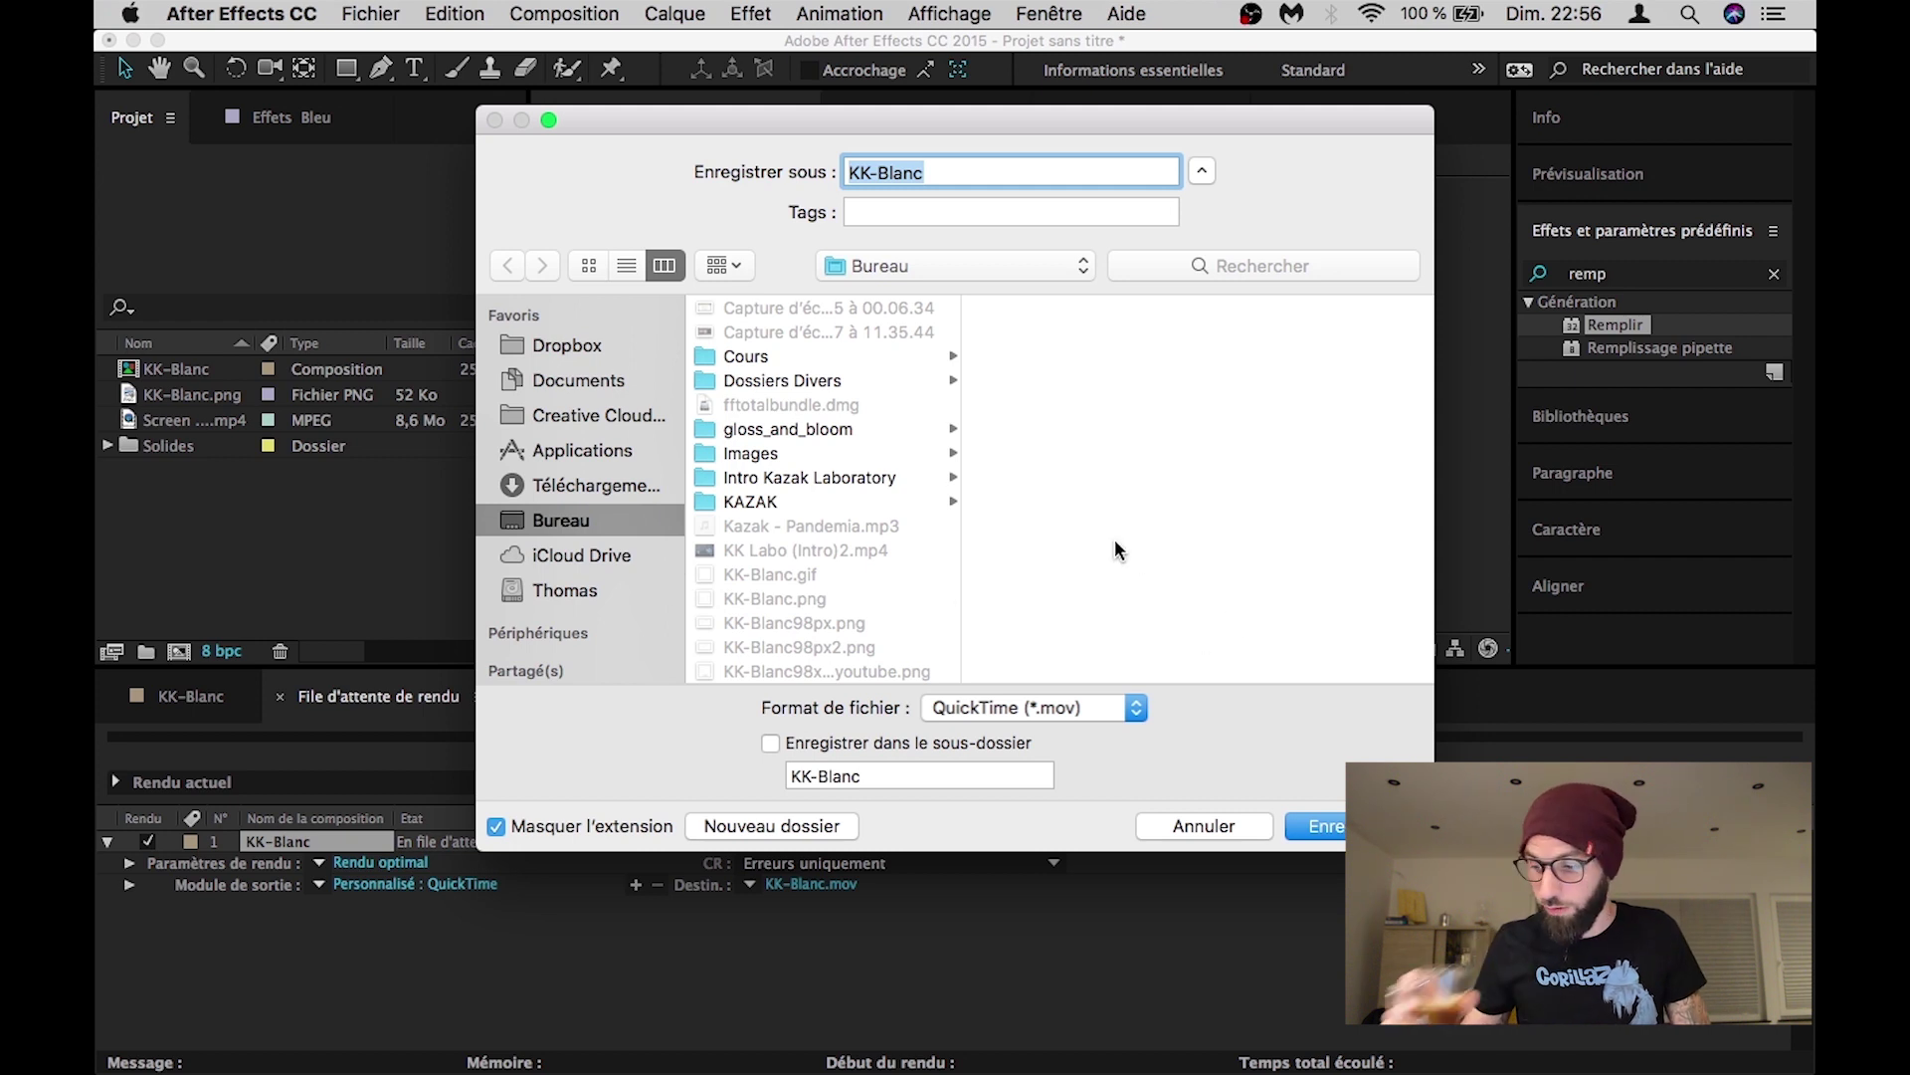
pyautogui.press('Right')
pyautogui.press('BackSpace')
pyautogui.press('BackSpace')
pyautogui.press('BackSpace')
pyautogui.press('BackSpace')
pyautogui.press('BackSpace')
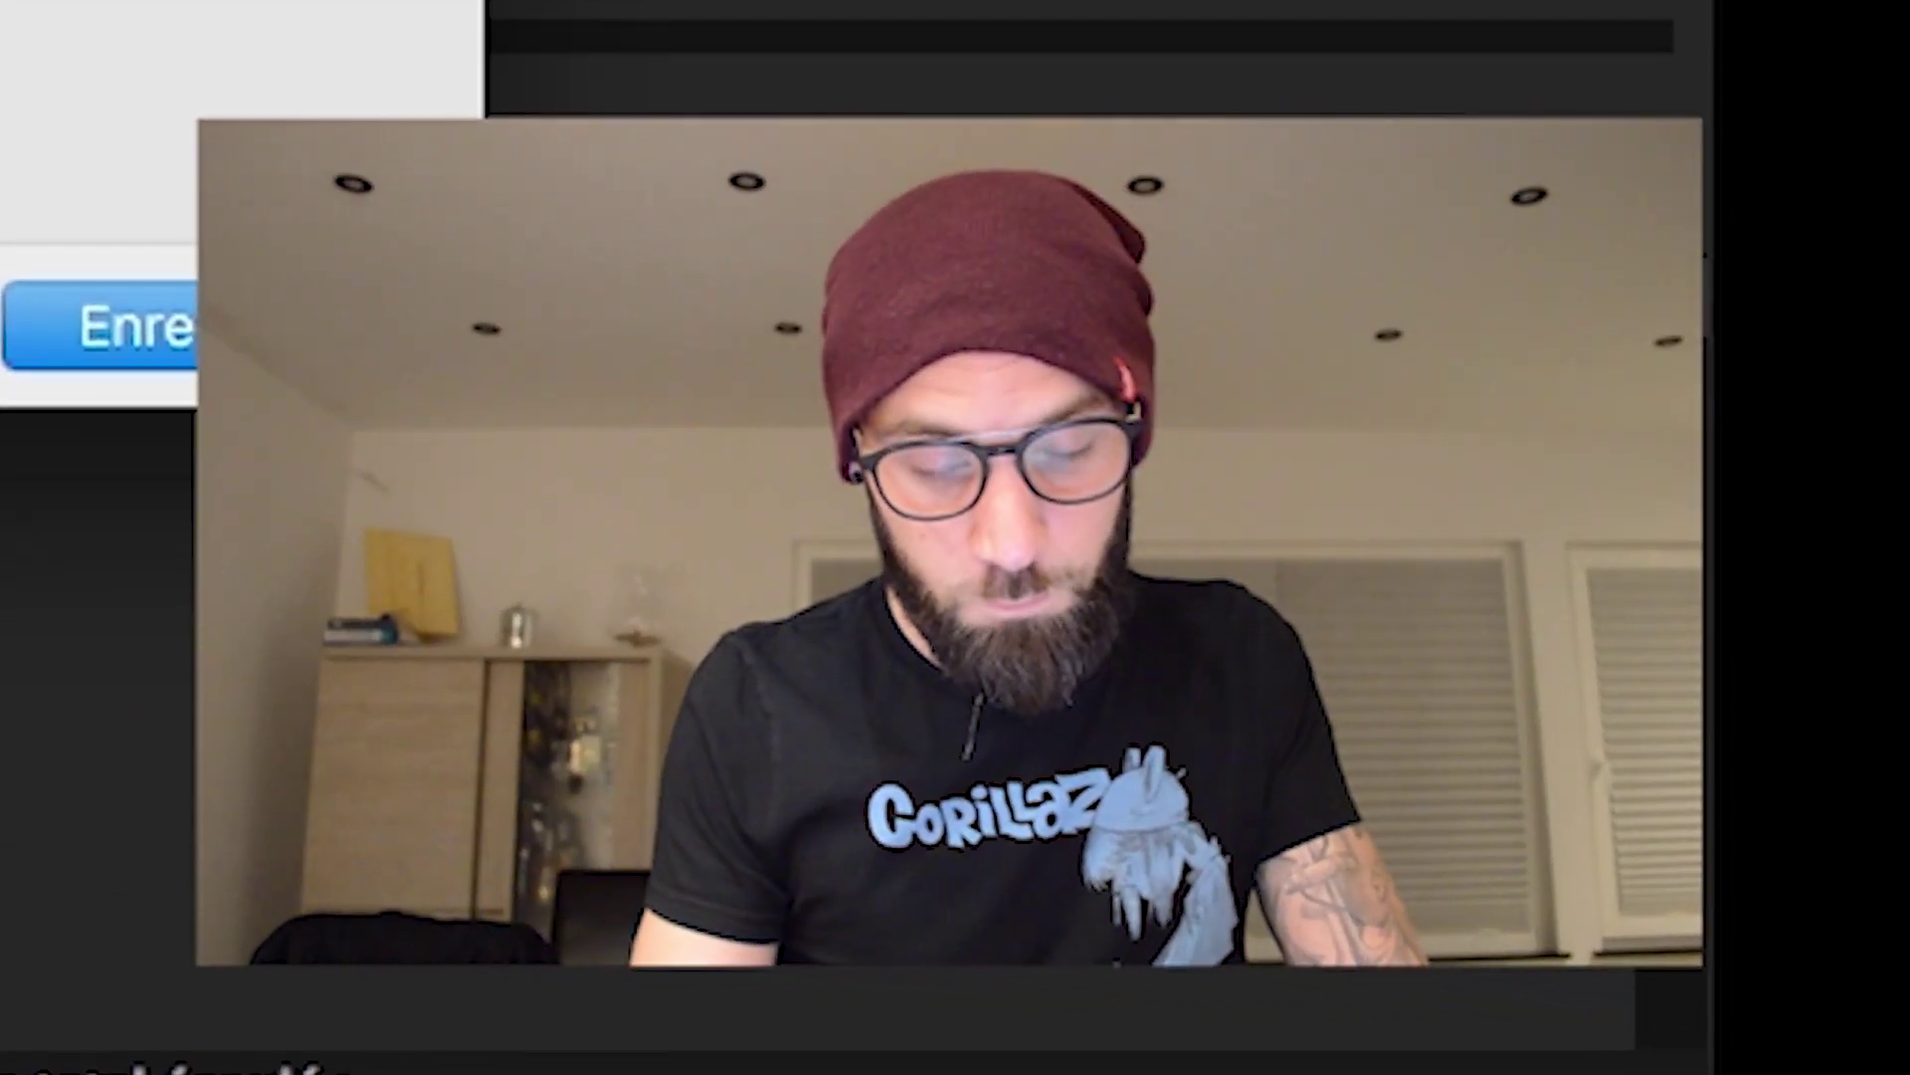
pyautogui.press('BackSpace')
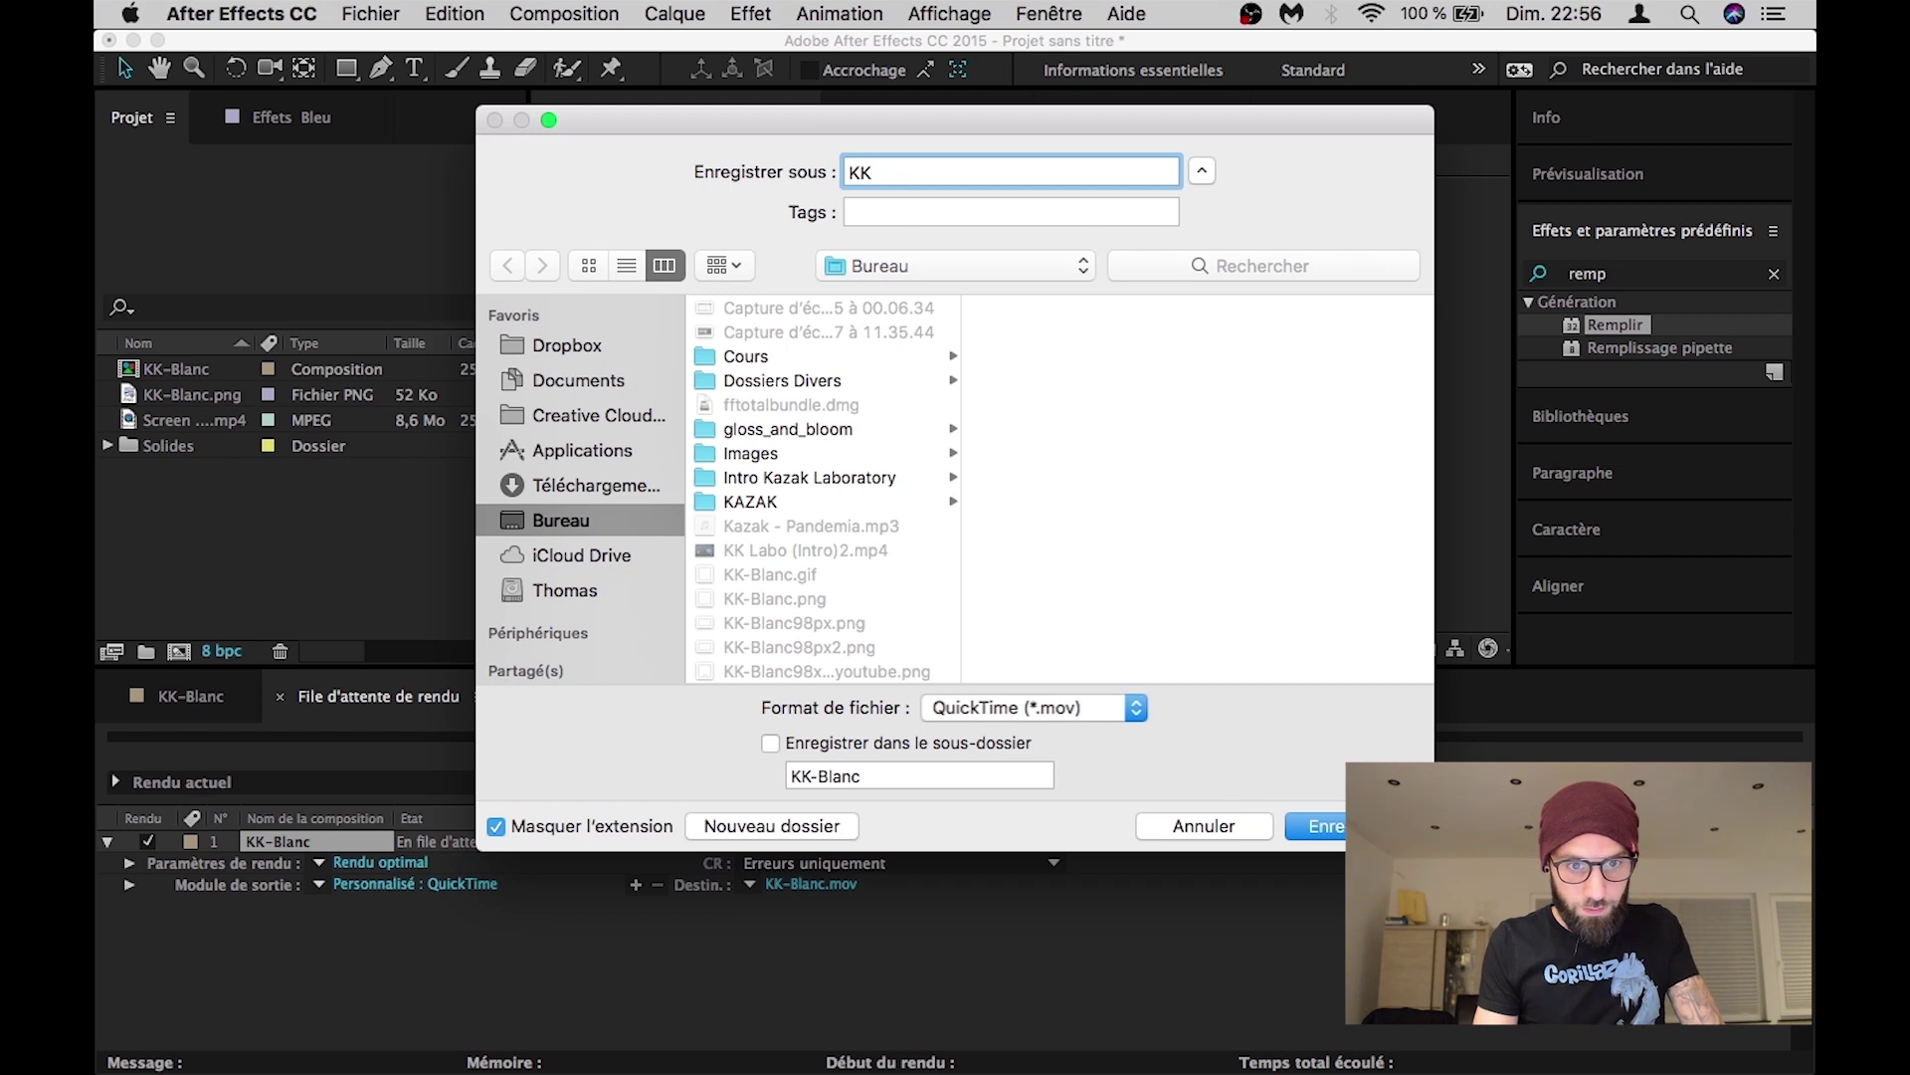
pyautogui.write('Glitch')
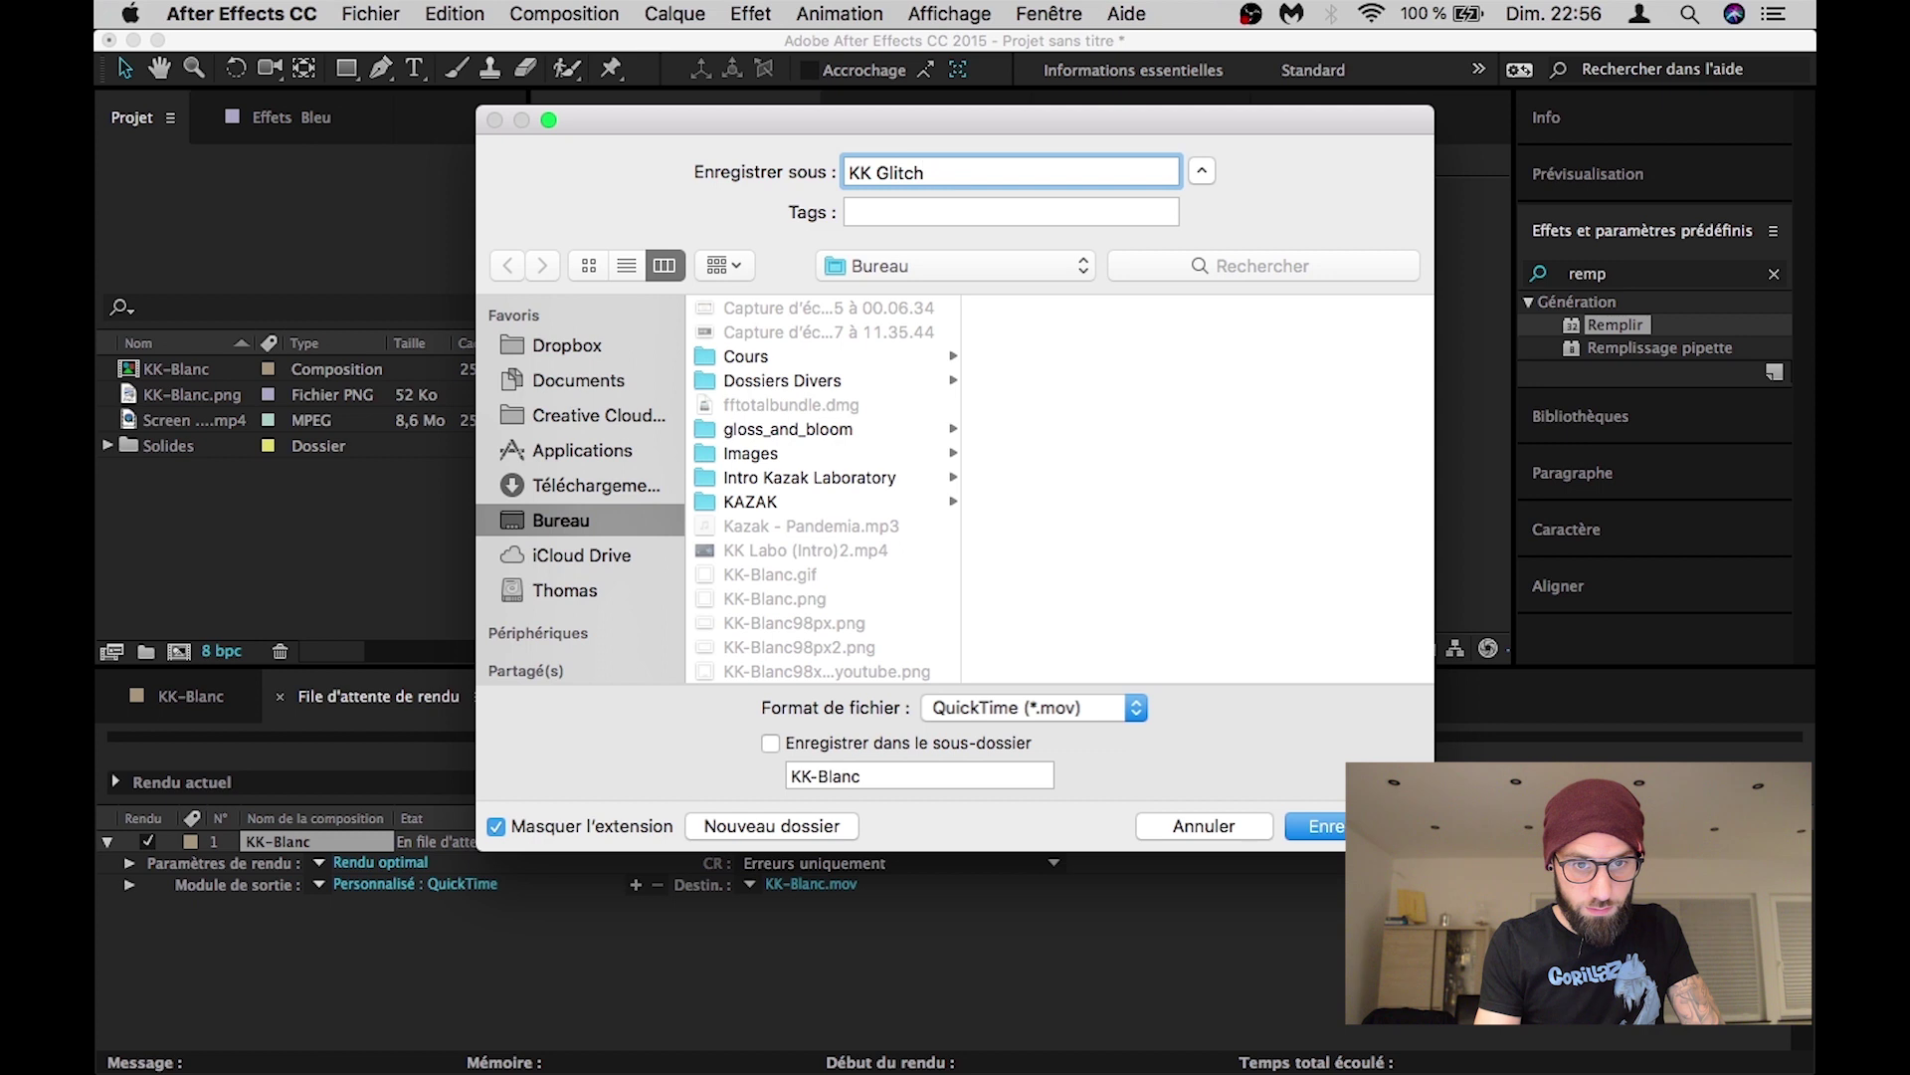
pyautogui.write(' RVB')
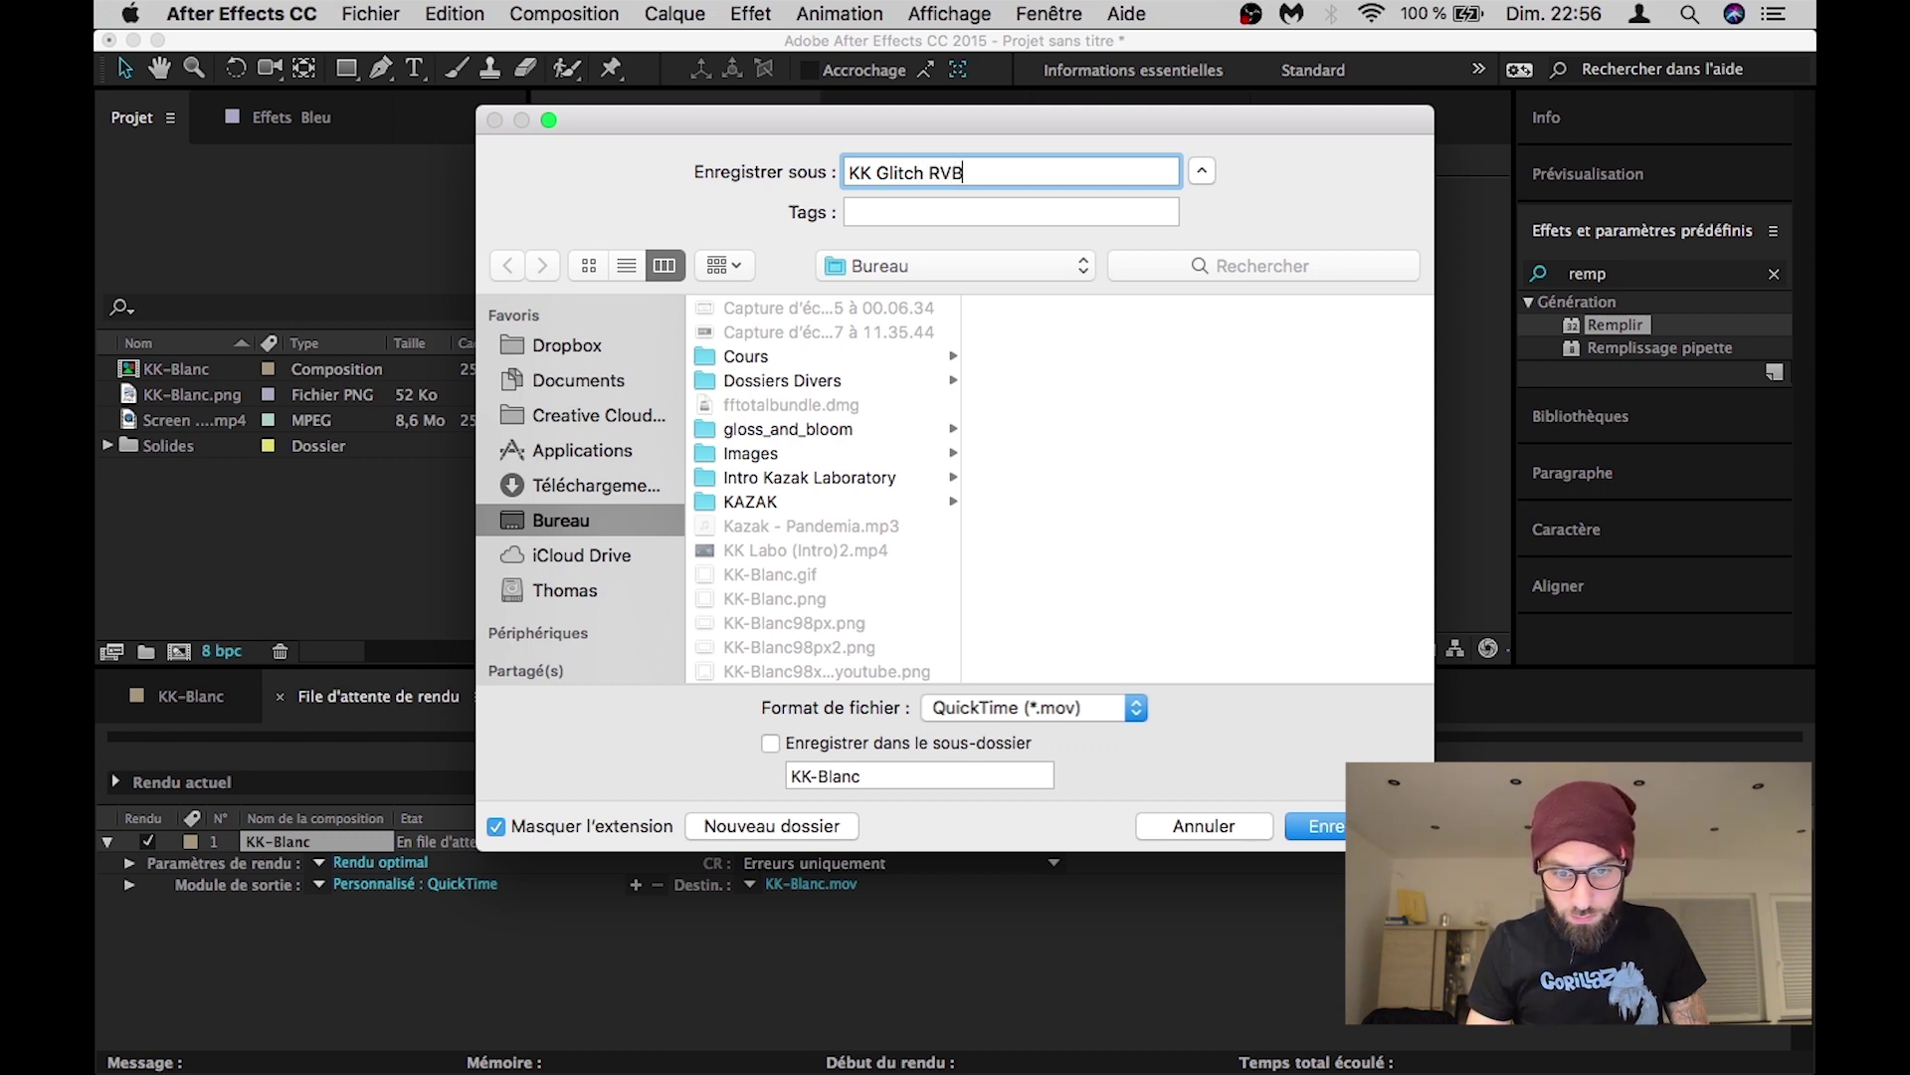
pyautogui.press('Return')
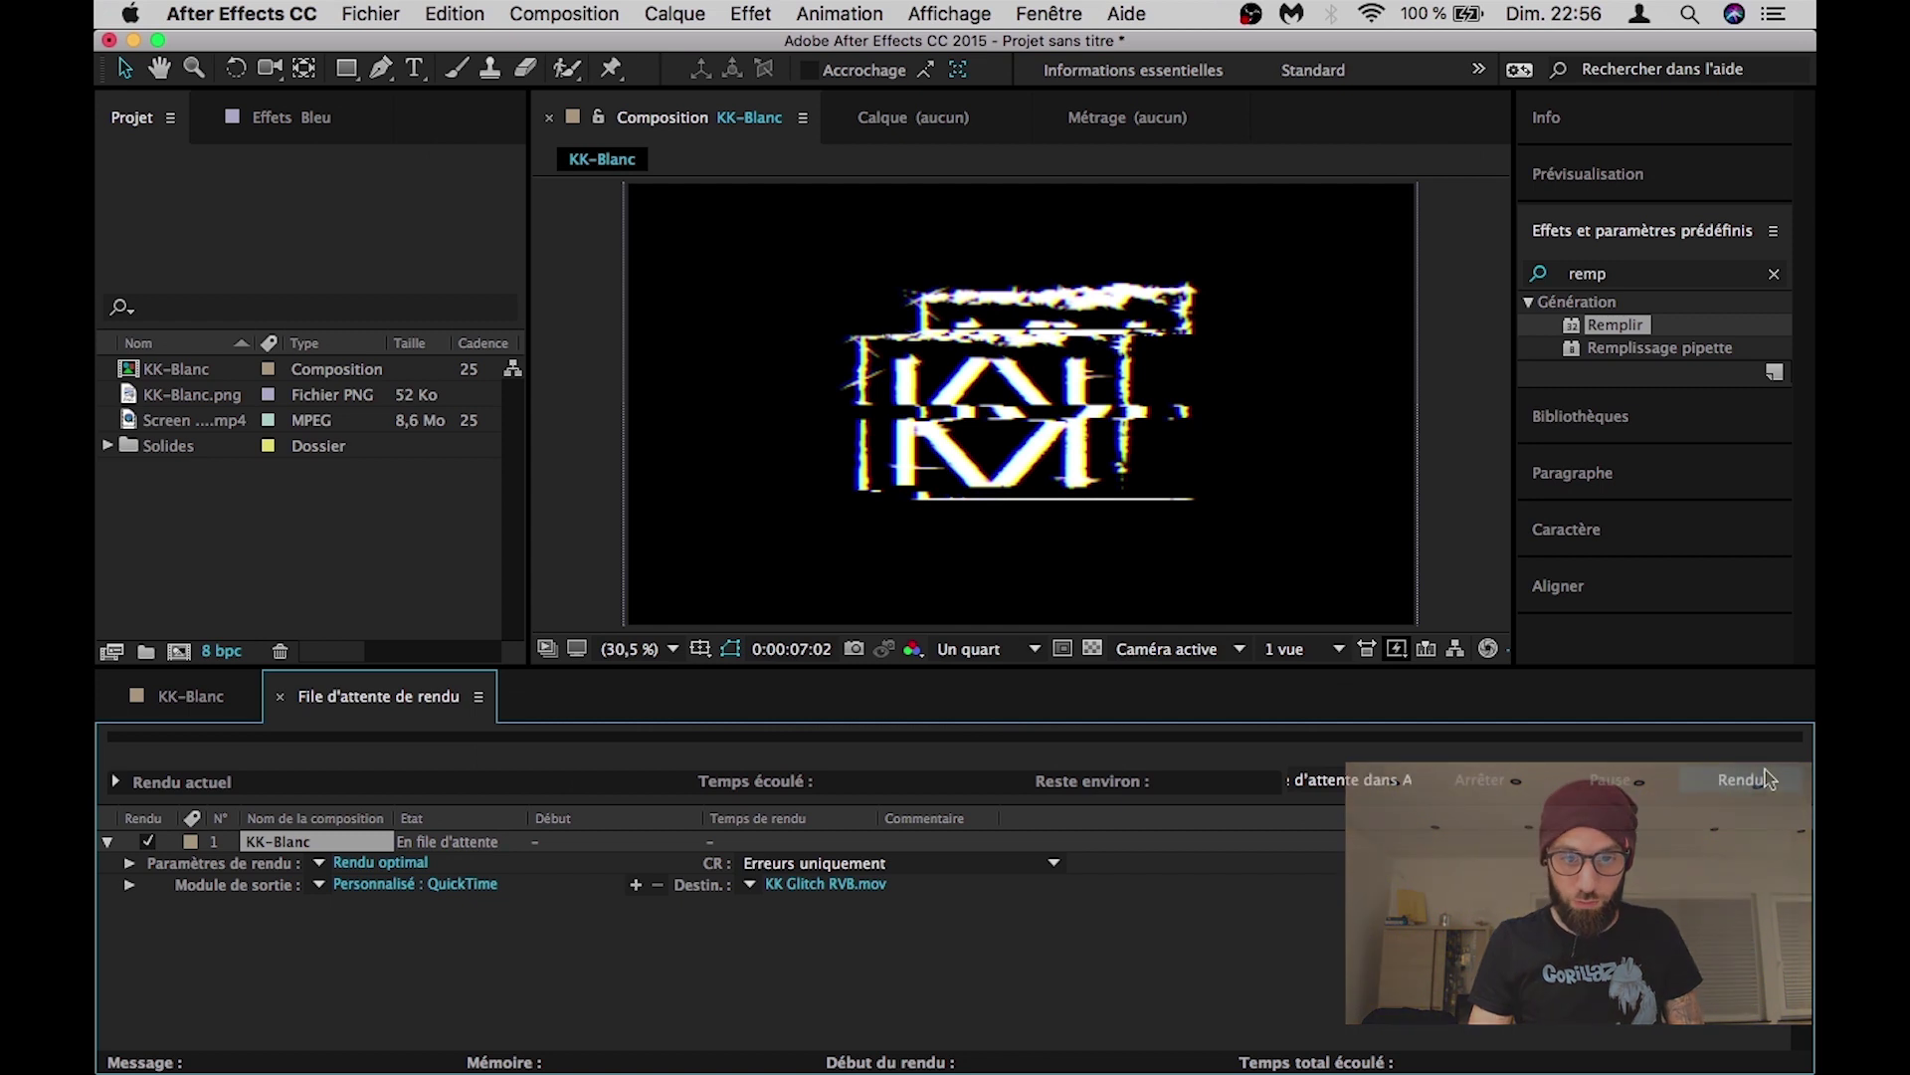
# Step: Start rendering the queued KK-Blanc composition and stop the render before it completes
pyautogui.click(1747, 779)
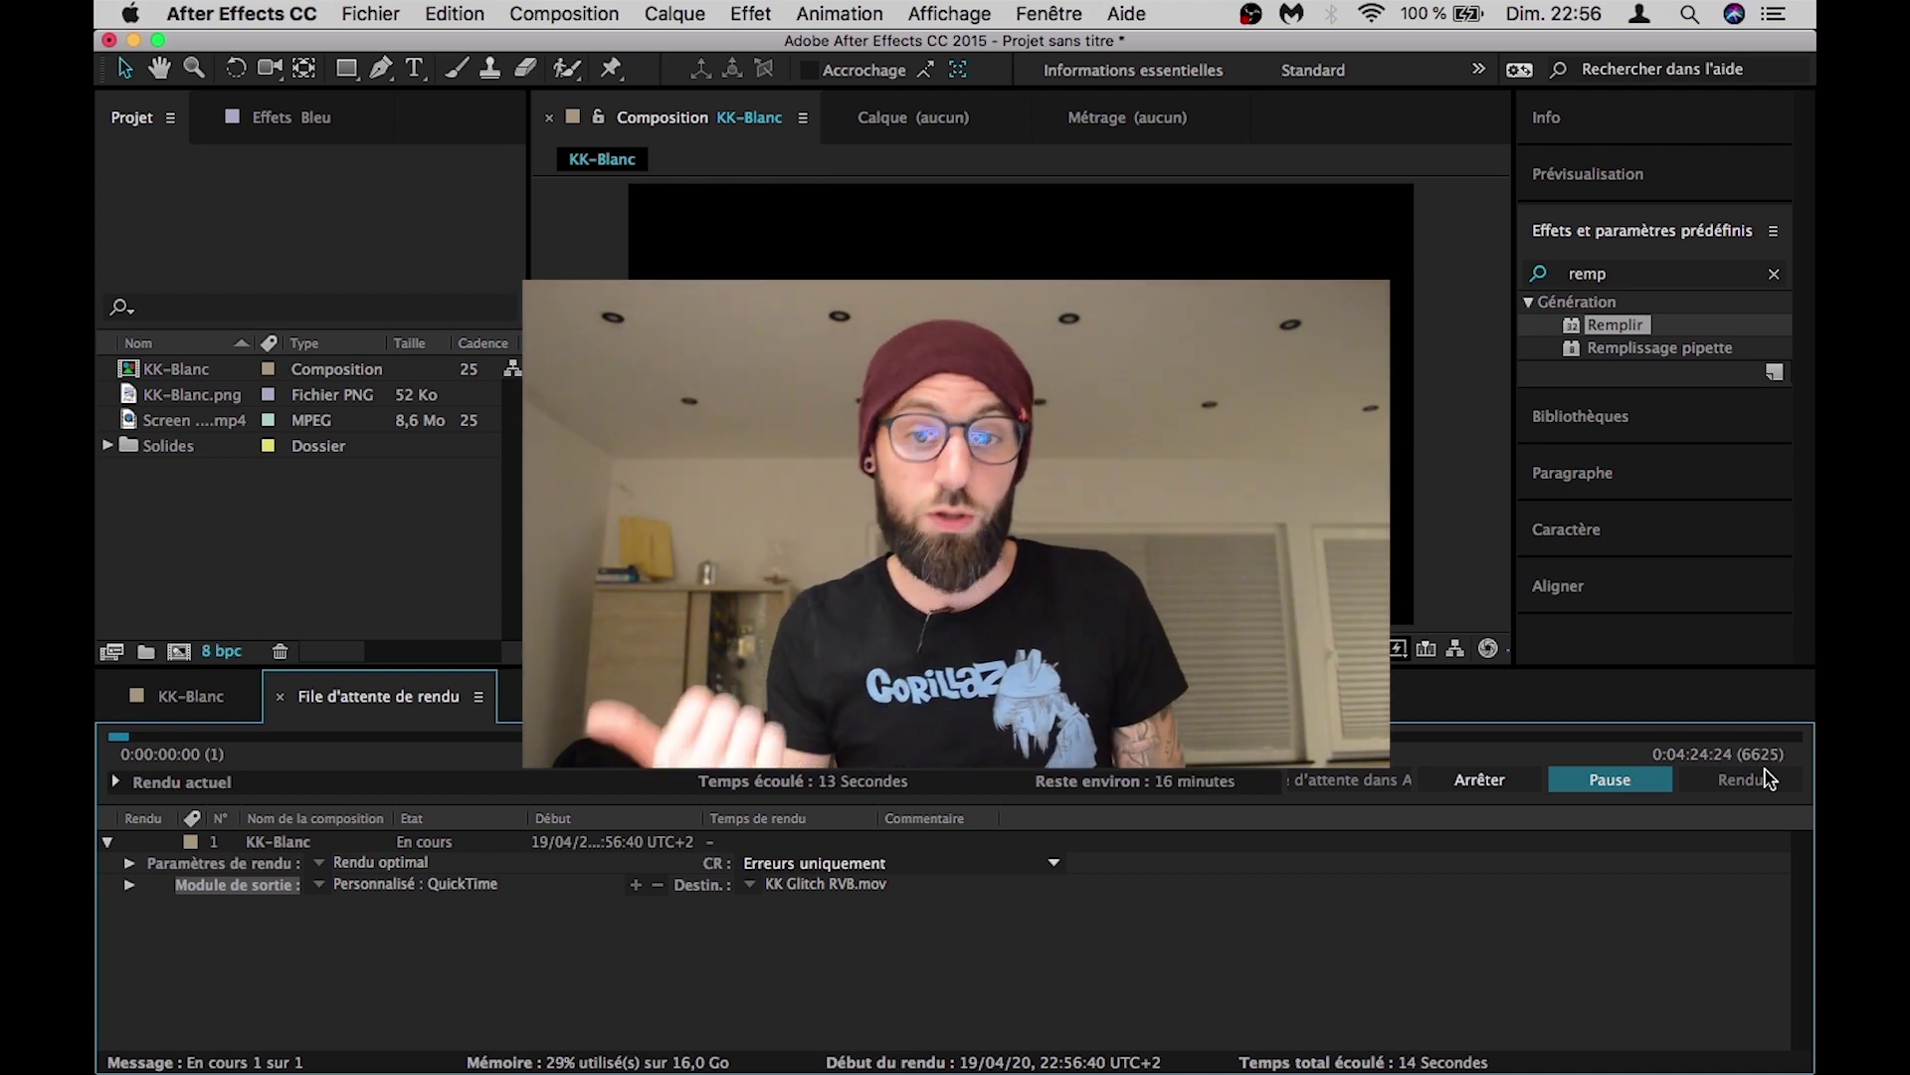
pyautogui.click(1610, 779)
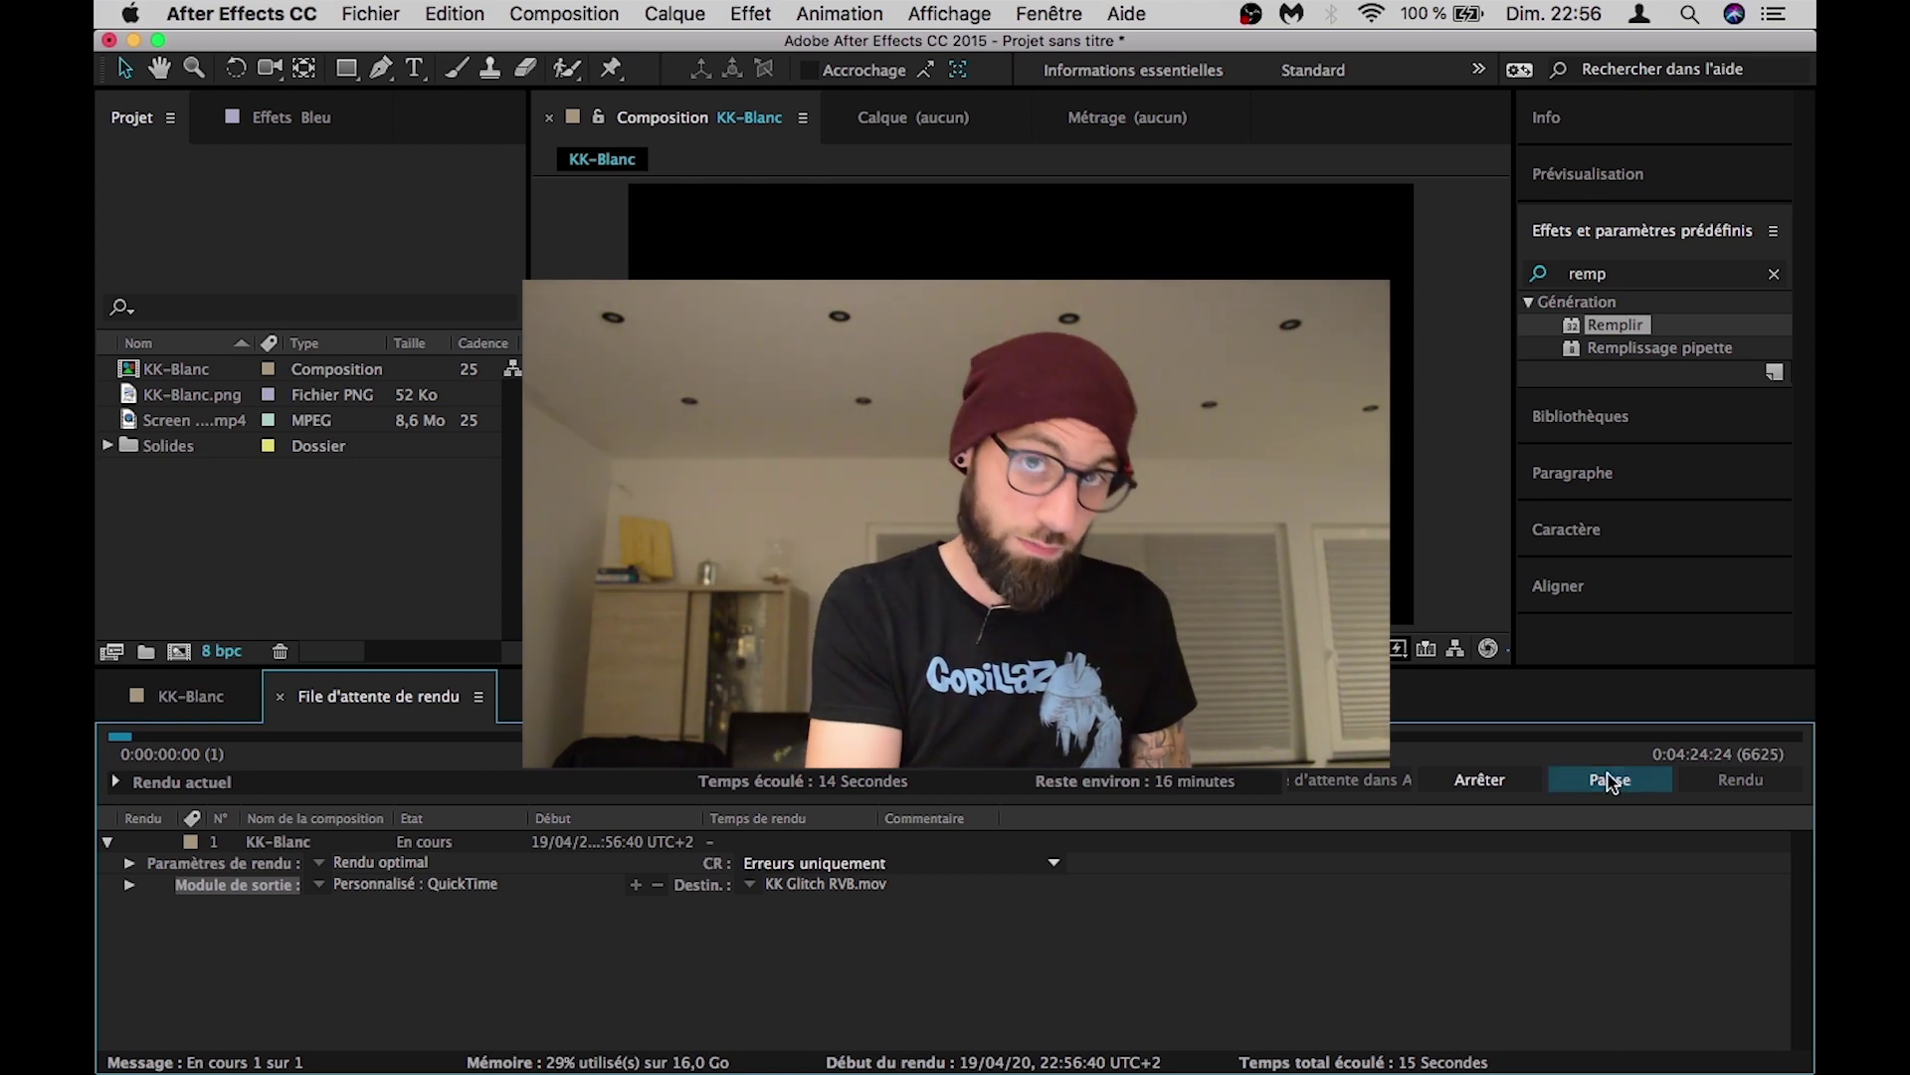
pyautogui.click(1503, 785)
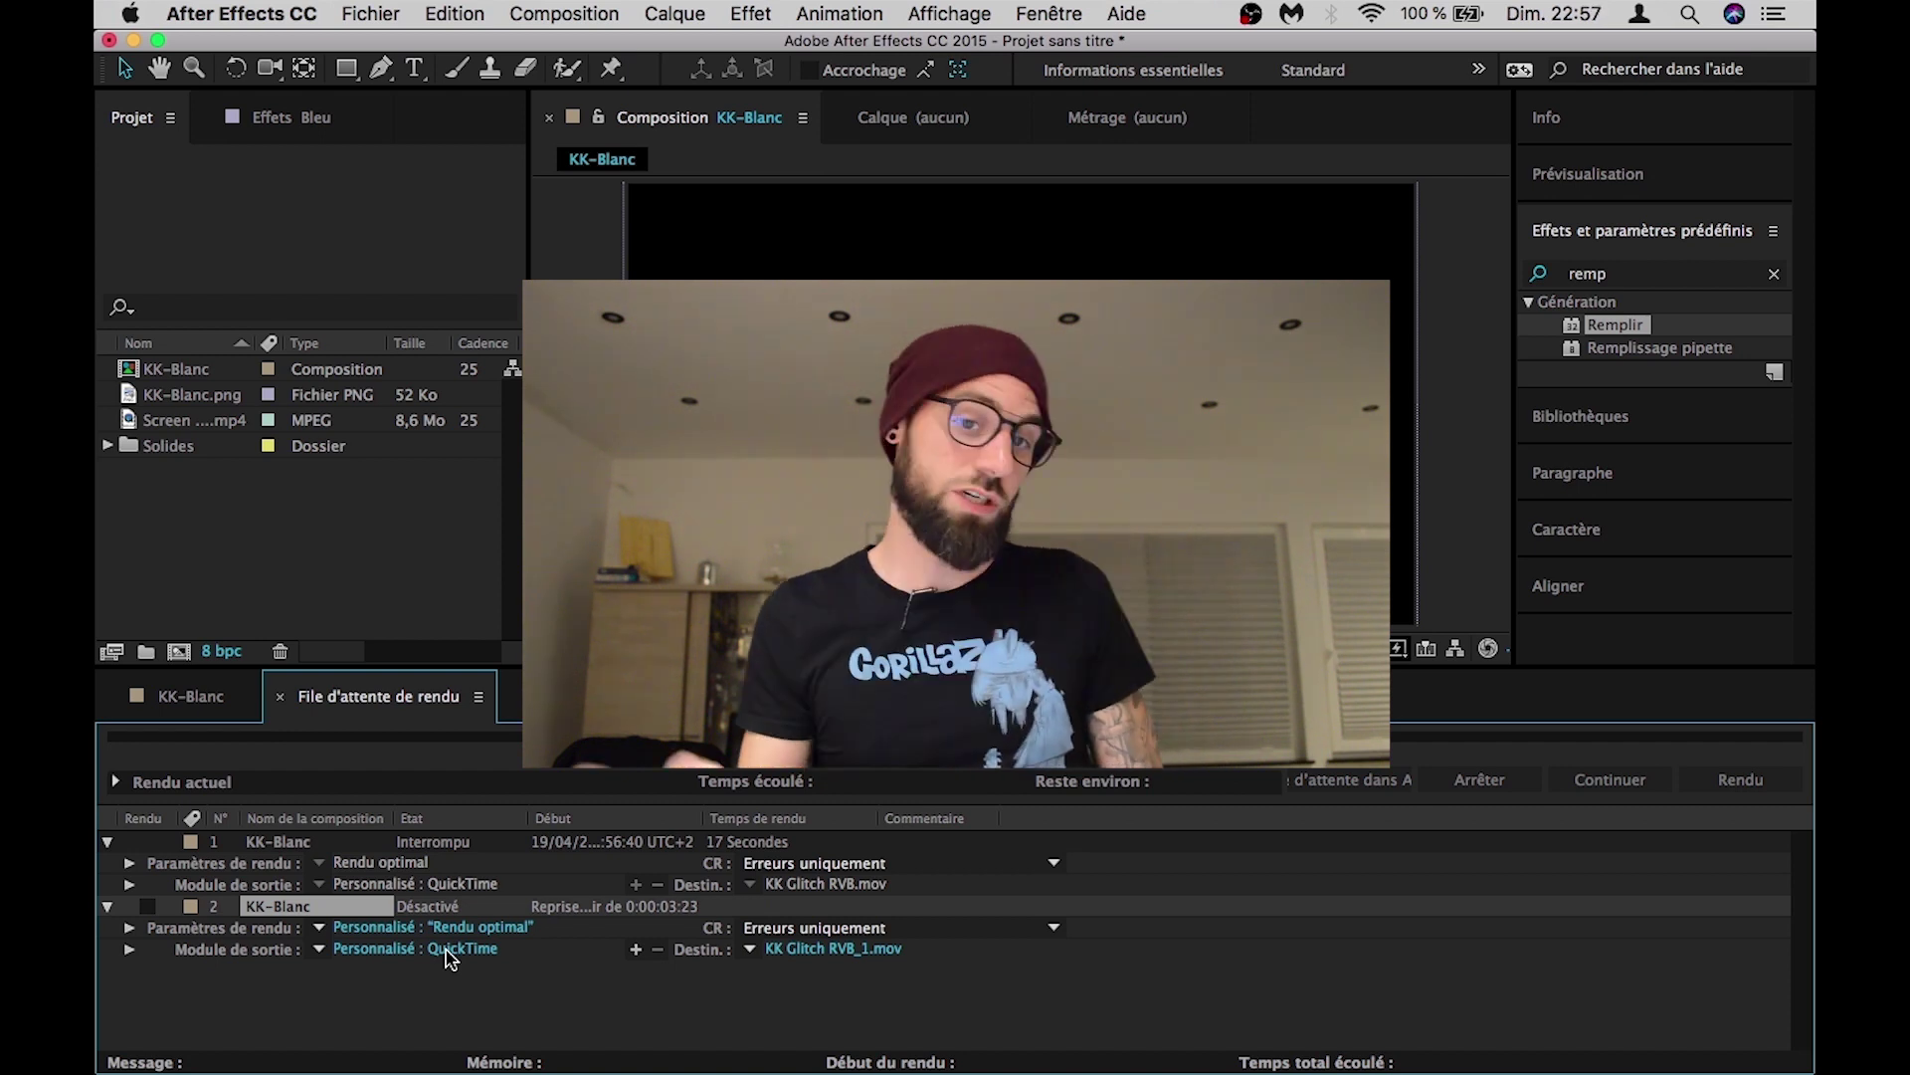
# Step: Check the output module settings of the second KK-Blanc render item without changing them, and select Calque d'effets 1 in the composition's timeline
pyautogui.click(447, 950)
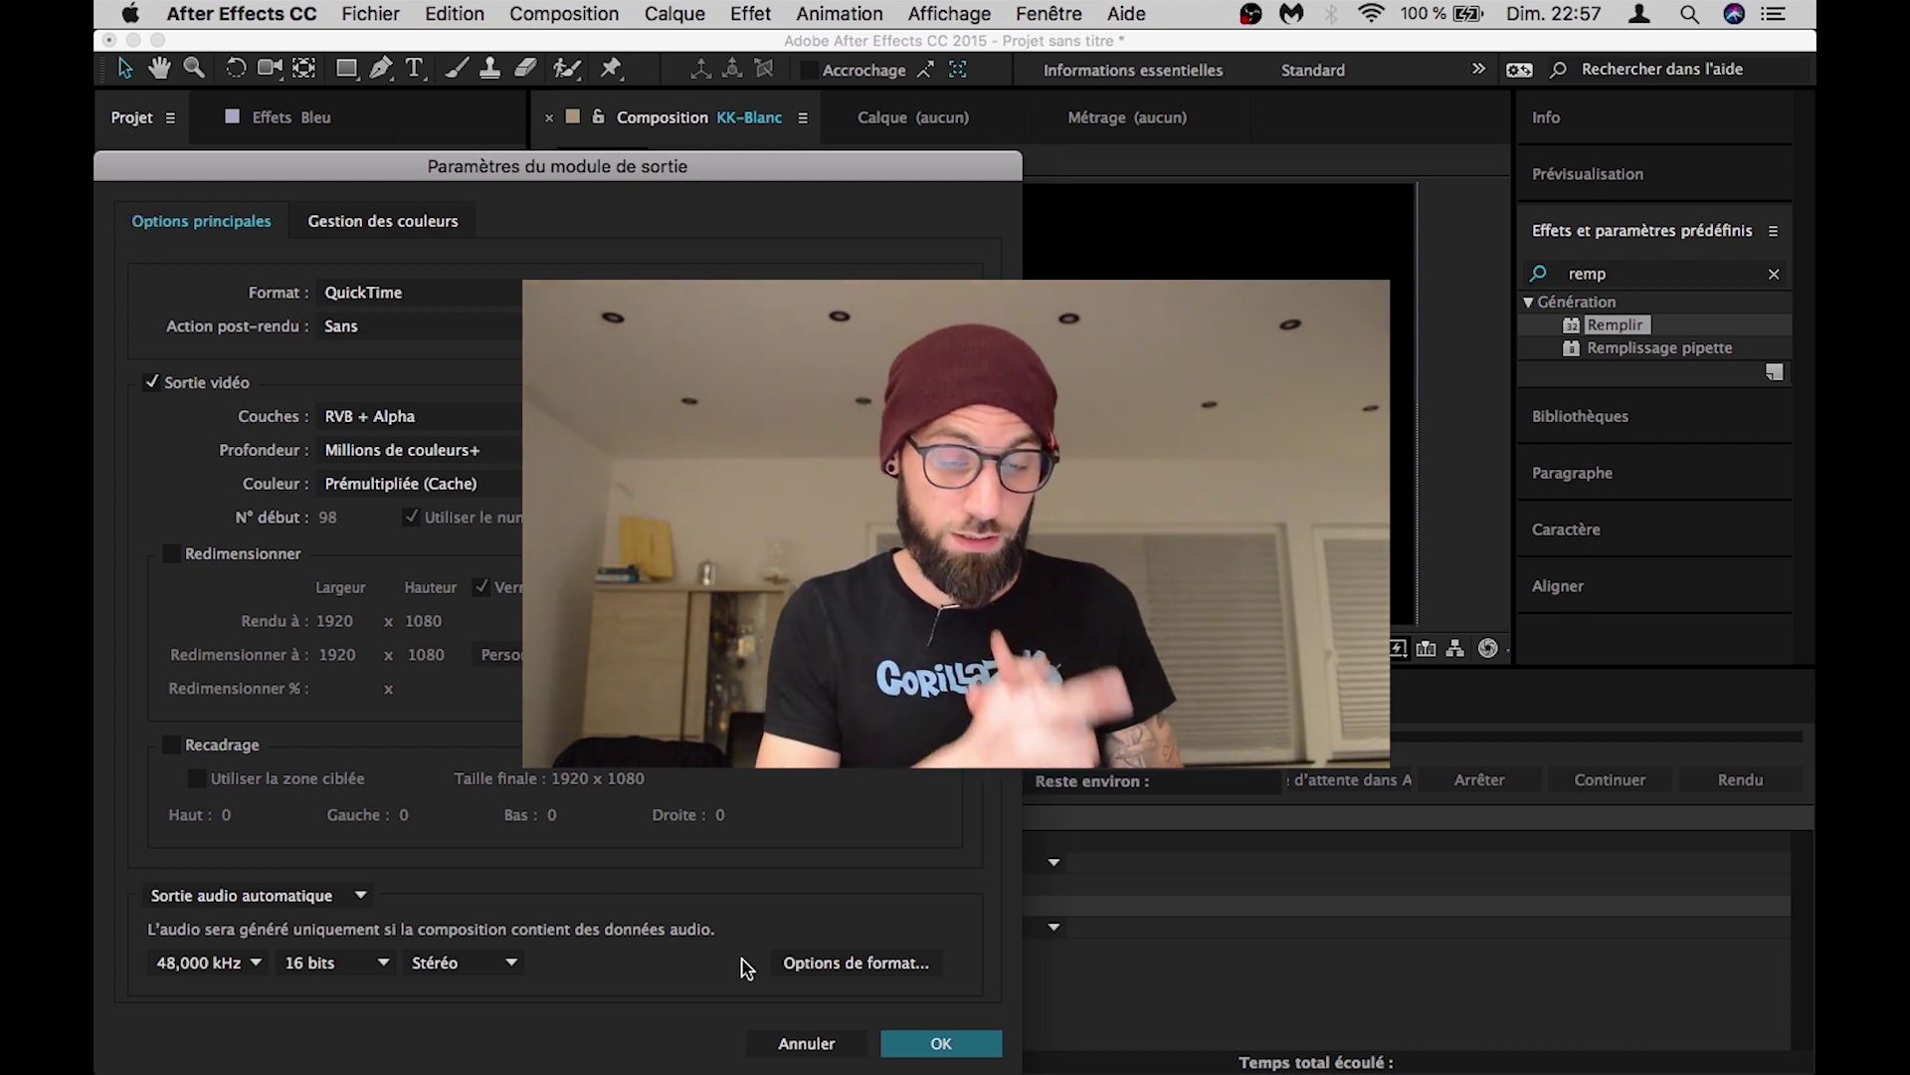
pyautogui.click(806, 1043)
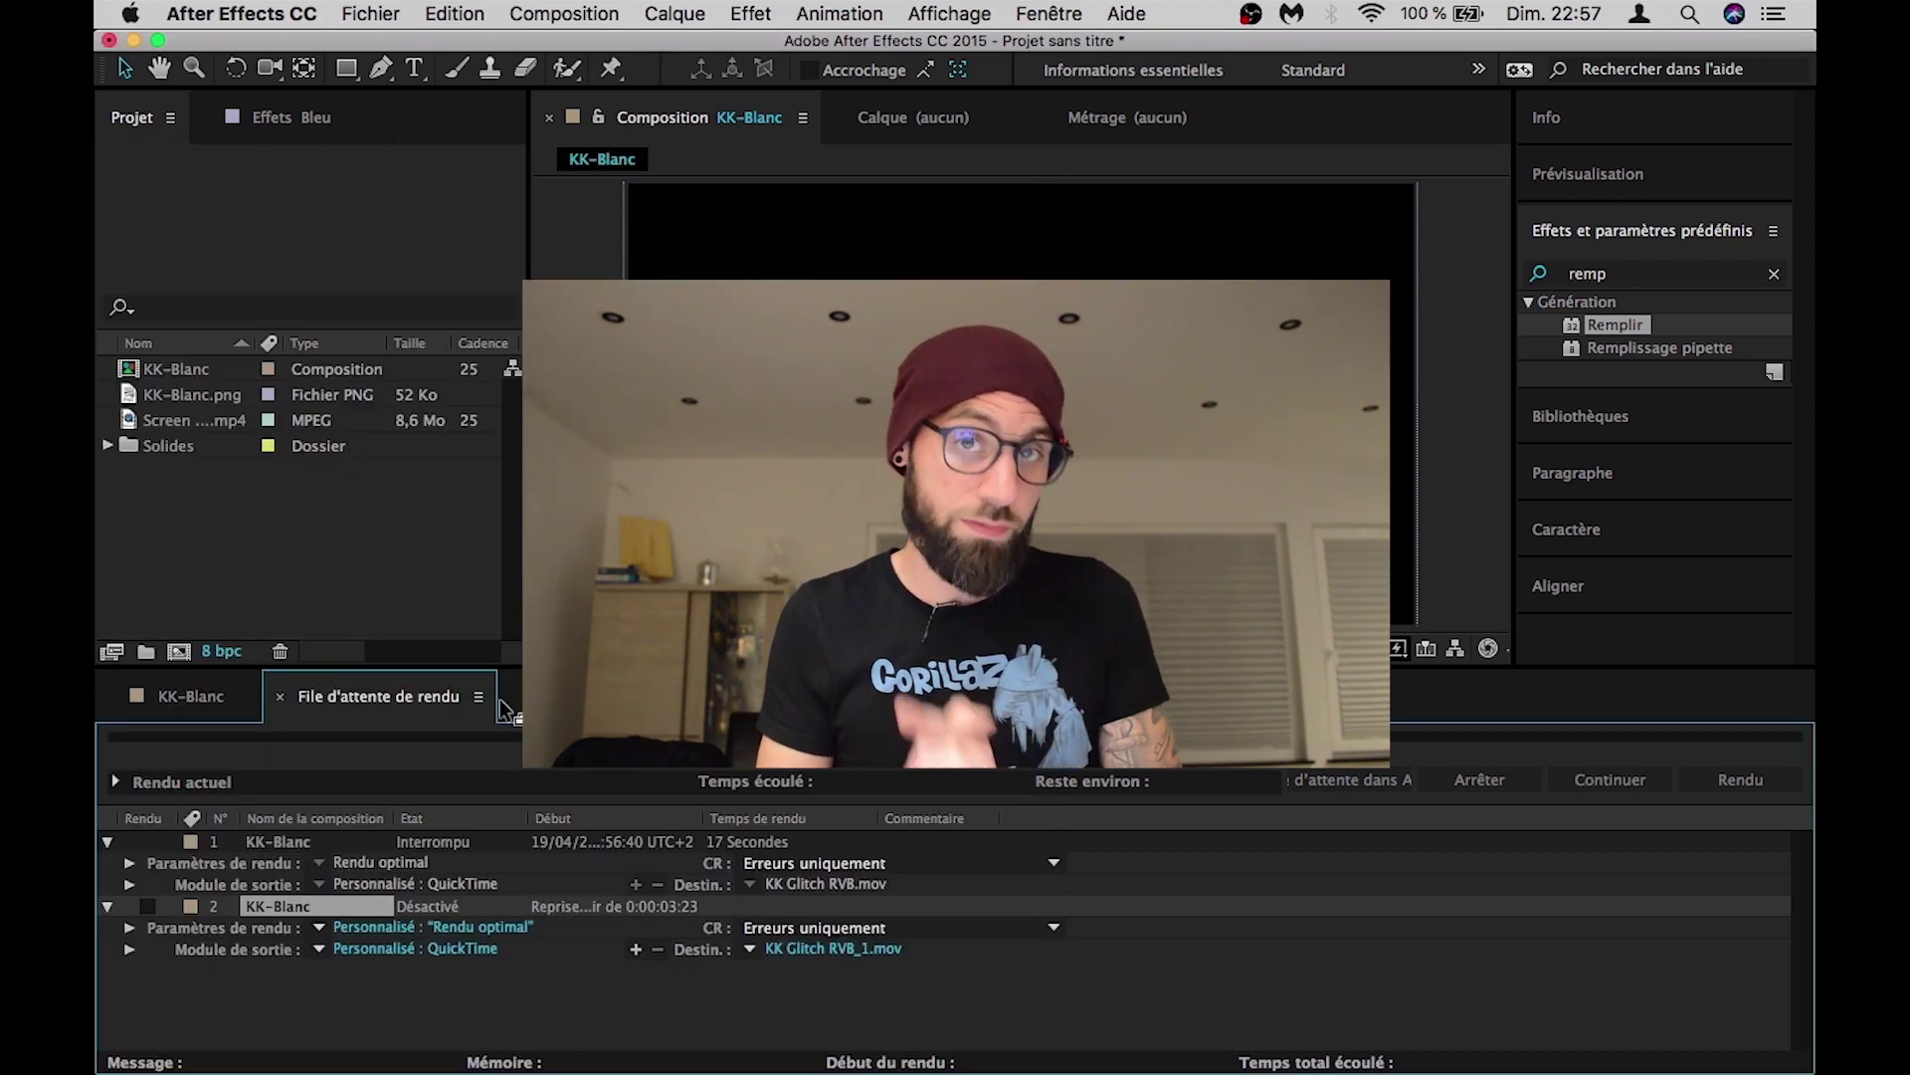
pyautogui.click(211, 701)
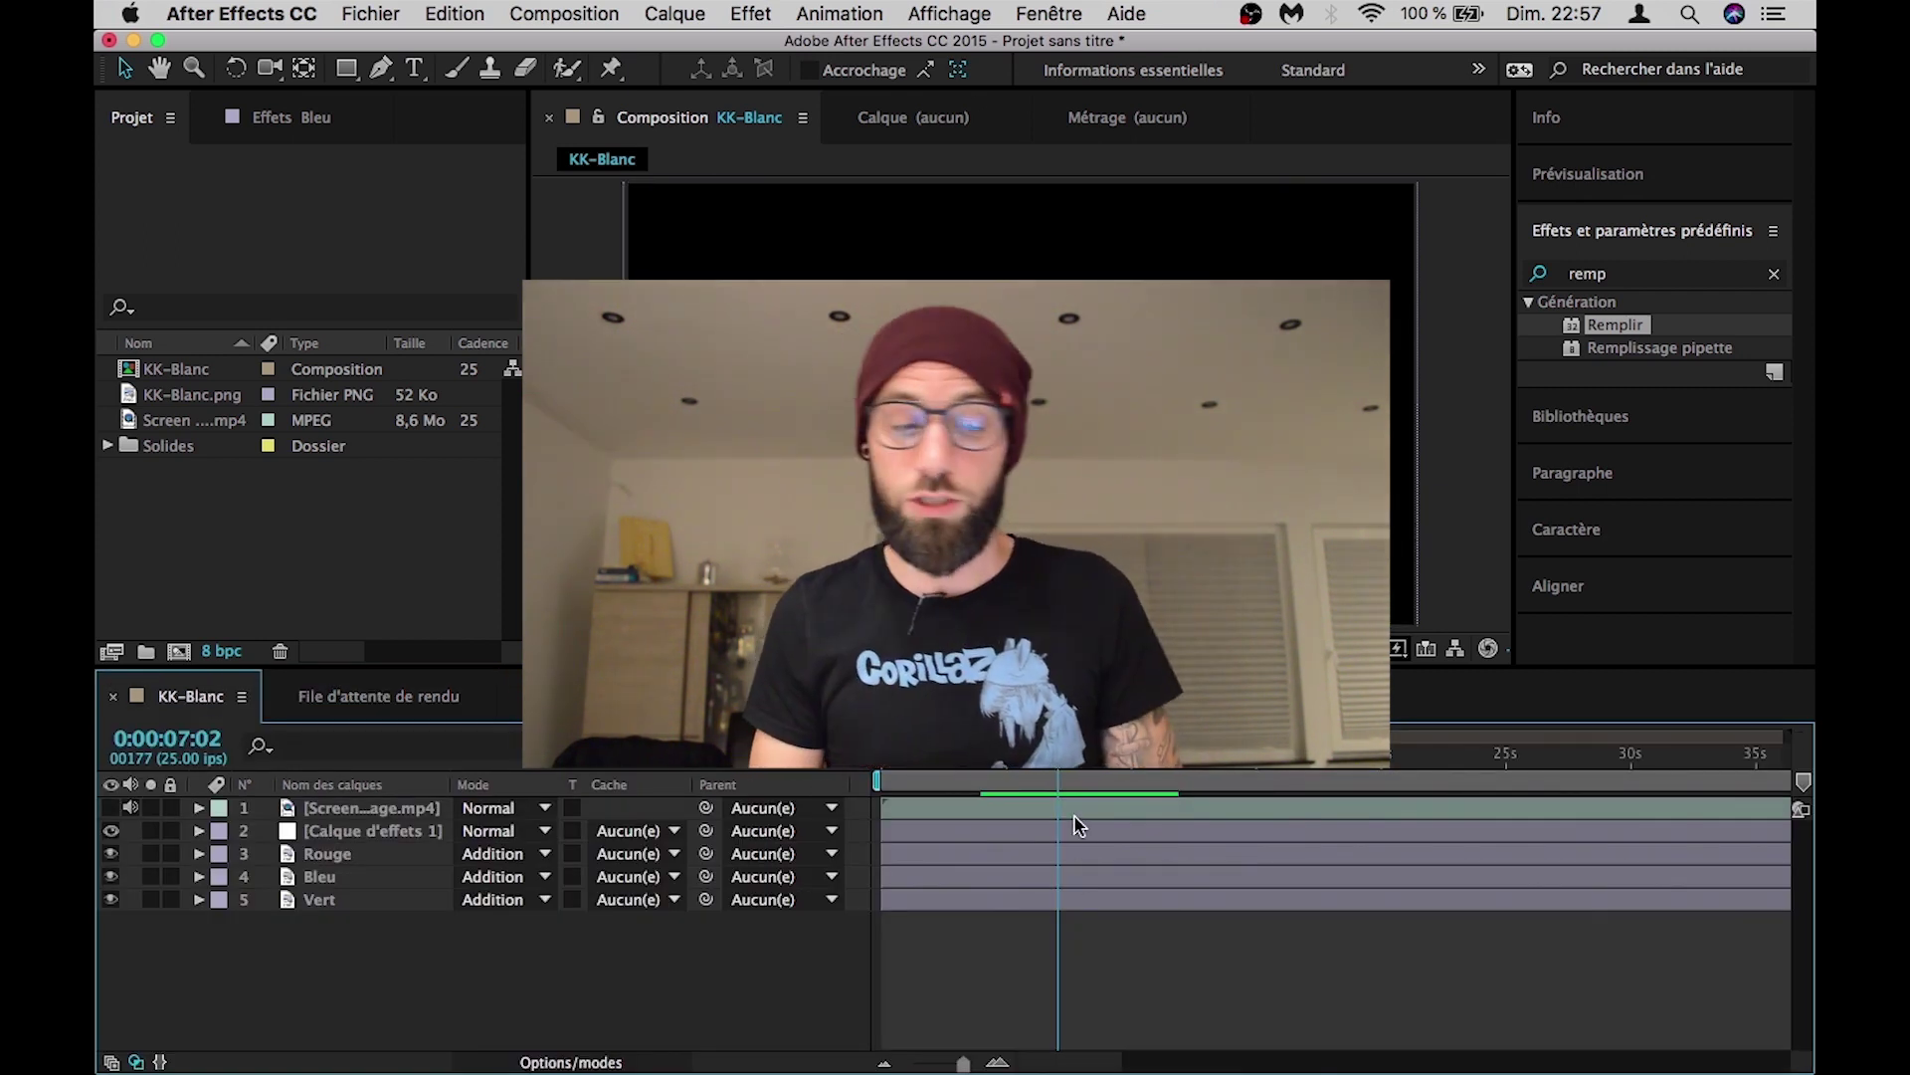
pyautogui.click(1076, 823)
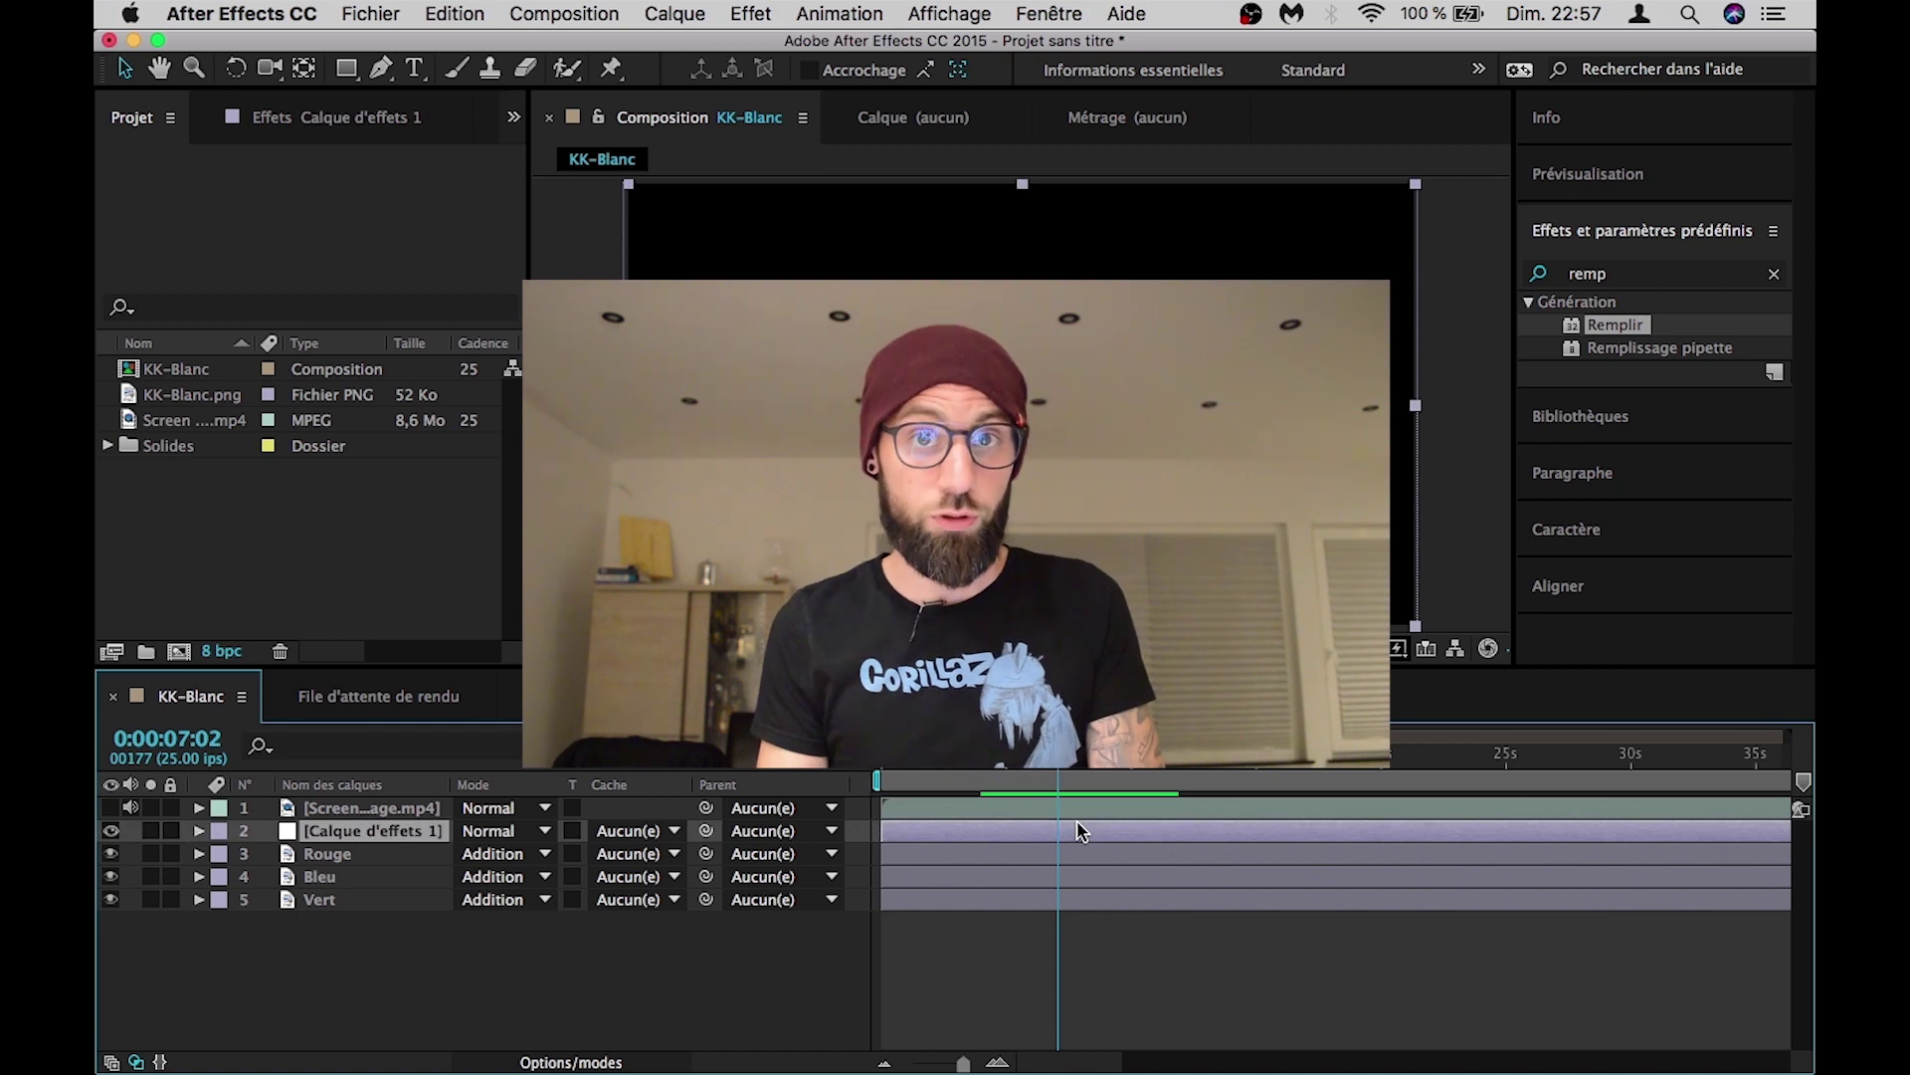